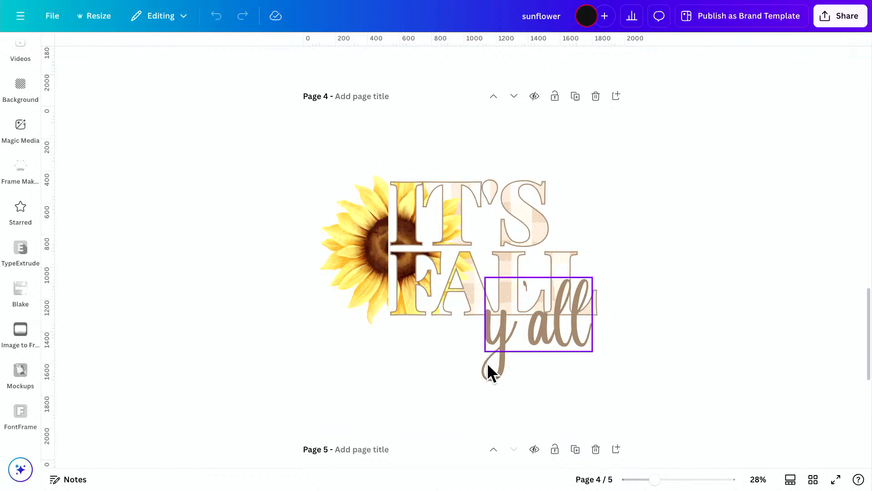
# Look through the example designs on pages 1 to 4 that merge half an image with lettering.
pyautogui.scroll(5, 483, 350)
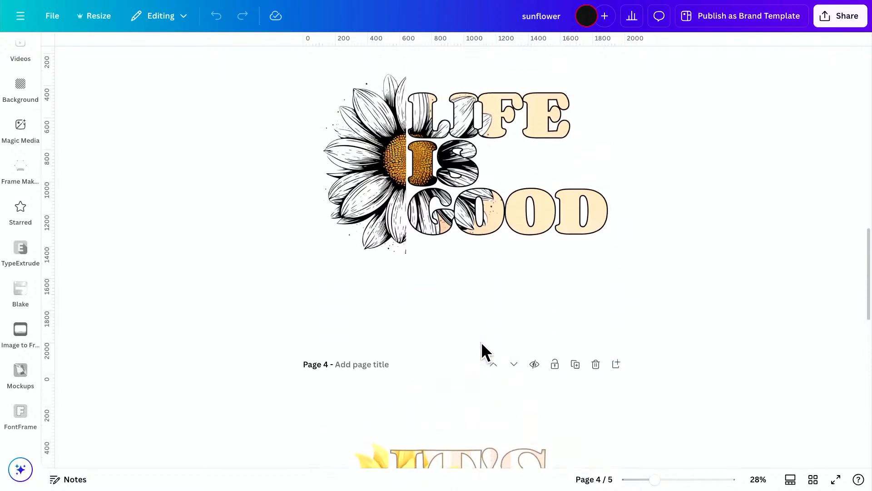
pyautogui.scroll(1, 483, 350)
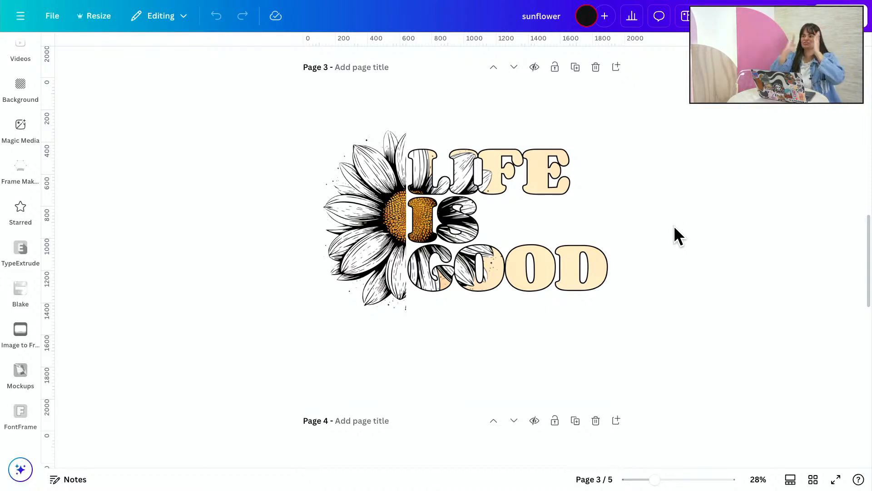
pyautogui.scroll(5, 673, 223)
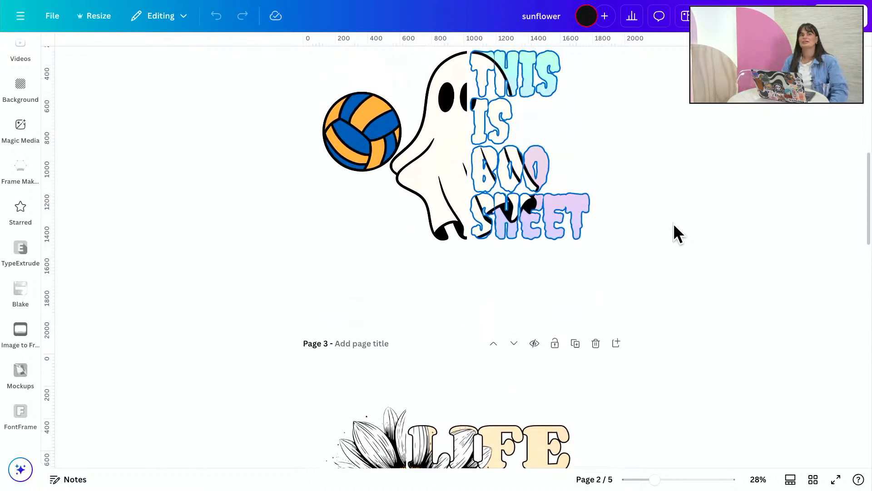
pyautogui.scroll(3, 673, 223)
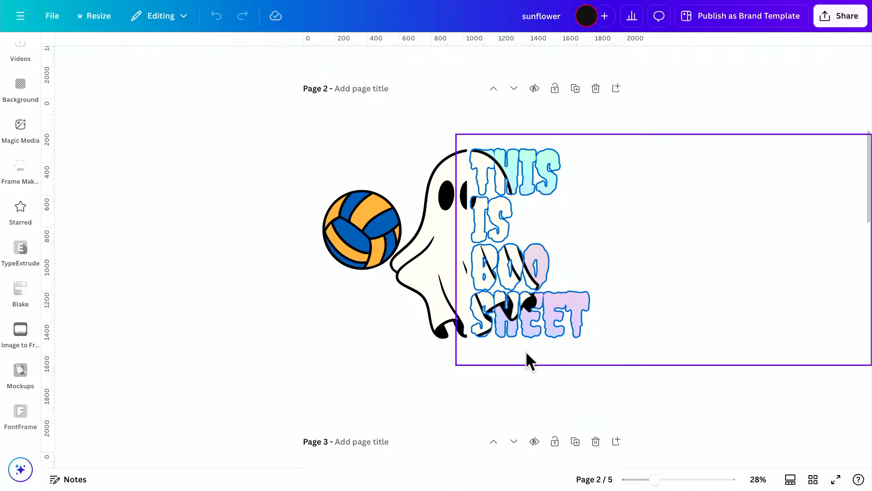
pyautogui.scroll(2, 506, 358)
pyautogui.scroll(5, 506, 356)
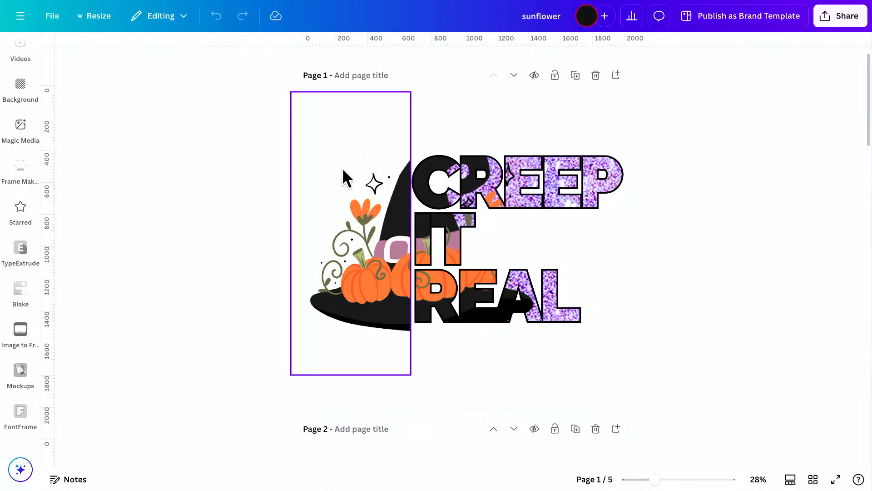
pyautogui.scroll(-5, 290, 348)
pyautogui.scroll(-2, 291, 350)
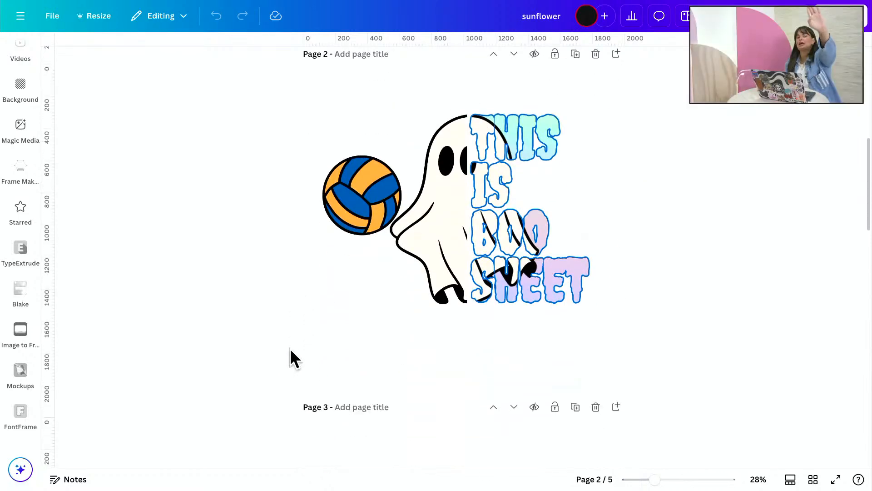
pyautogui.scroll(7, 290, 348)
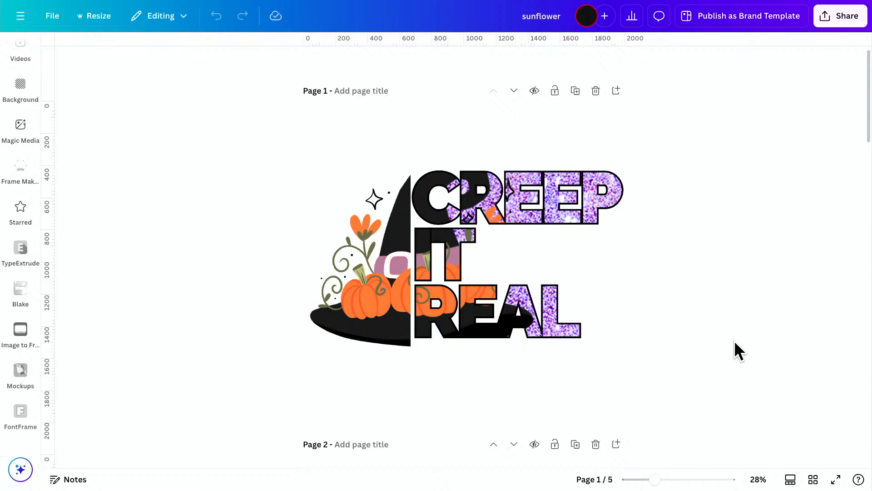
pyautogui.scroll(-20, 735, 342)
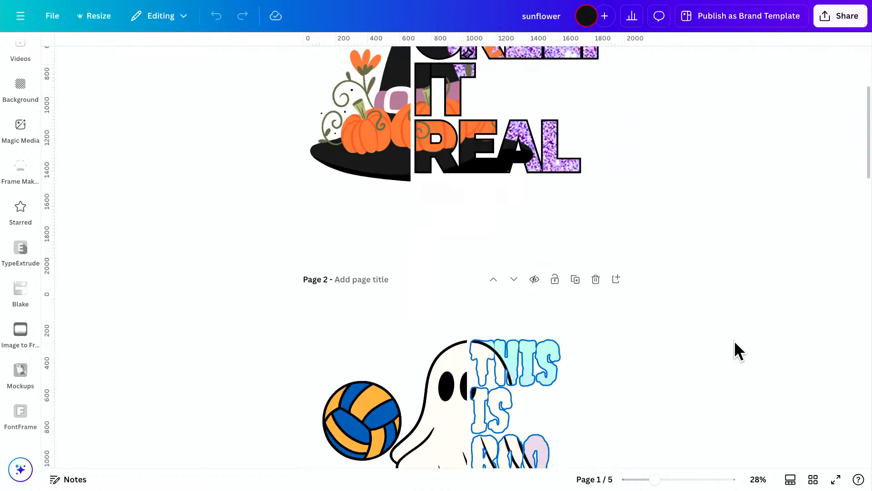
pyautogui.scroll(-4, 735, 342)
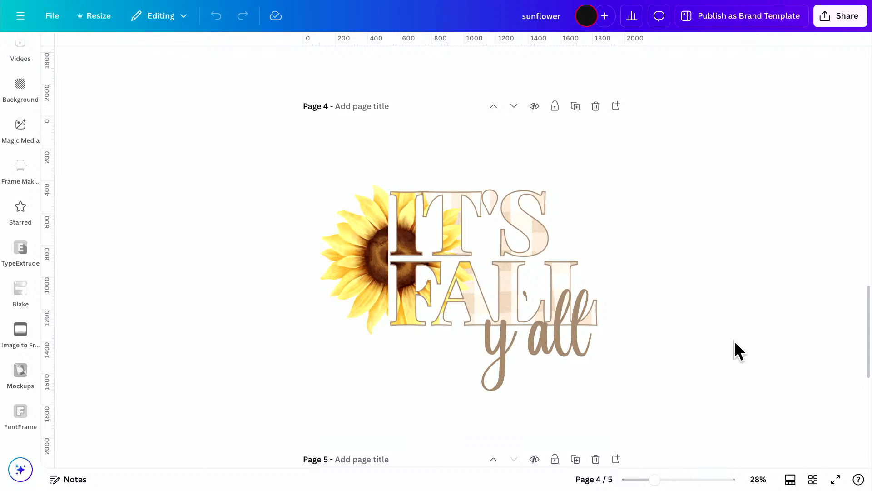
pyautogui.scroll(3, 154, 247)
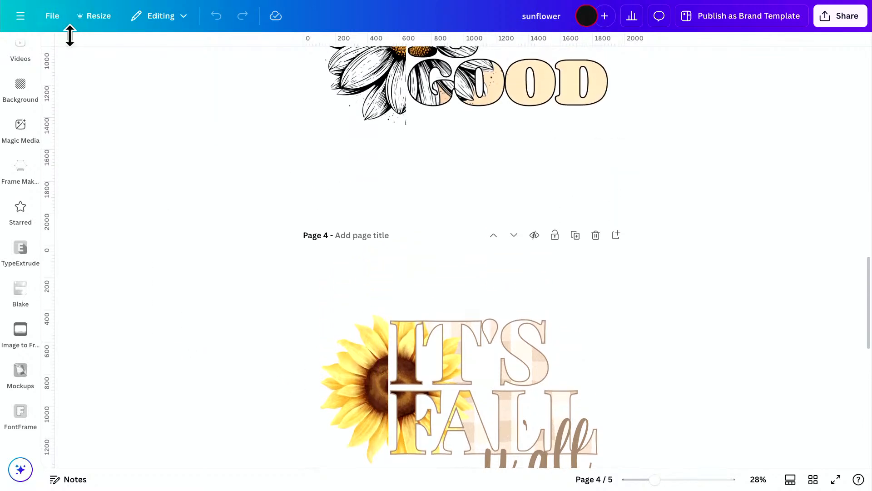
# Return to the Canva home page and start a new custom-size design.
pyautogui.click(18, 18)
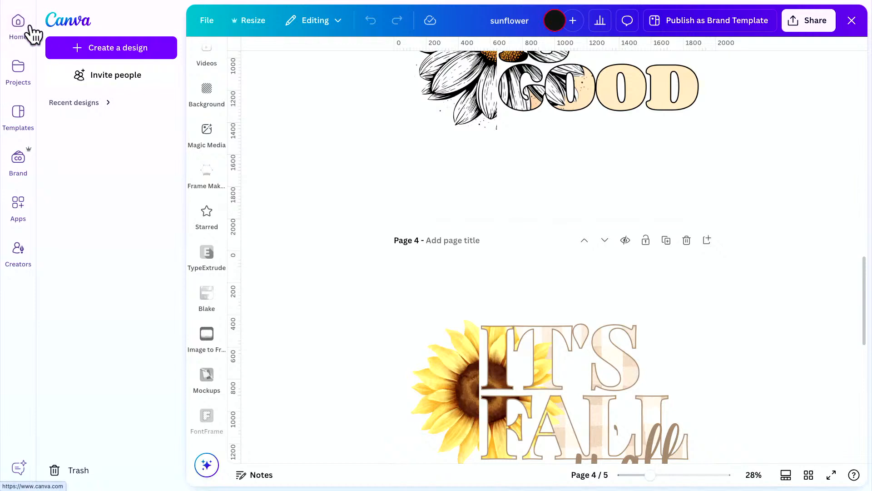
pyautogui.click(17, 25)
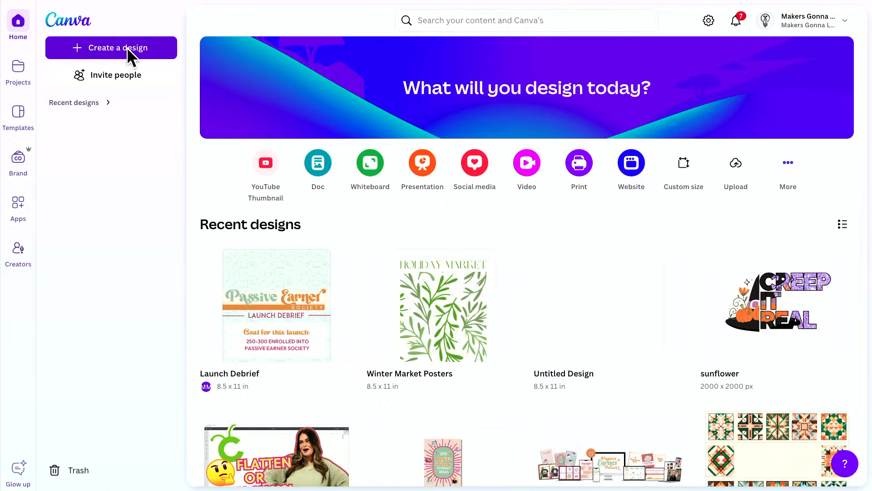
pyautogui.click(129, 53)
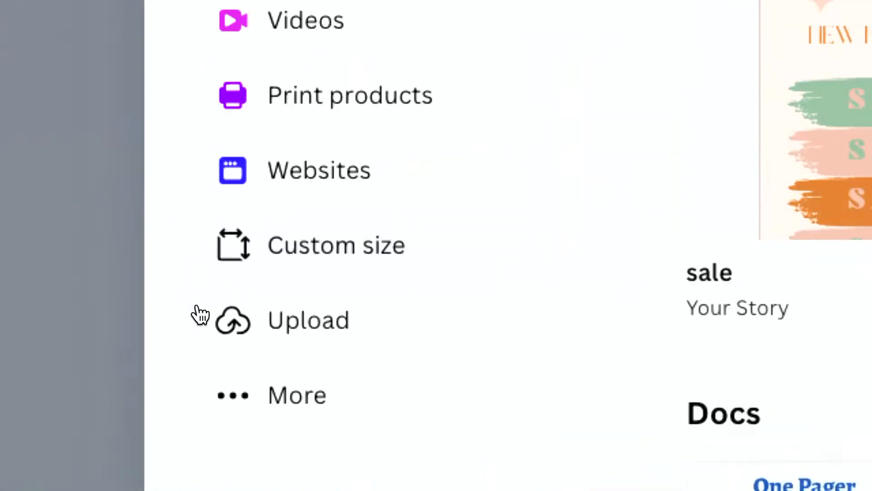
pyautogui.click(362, 247)
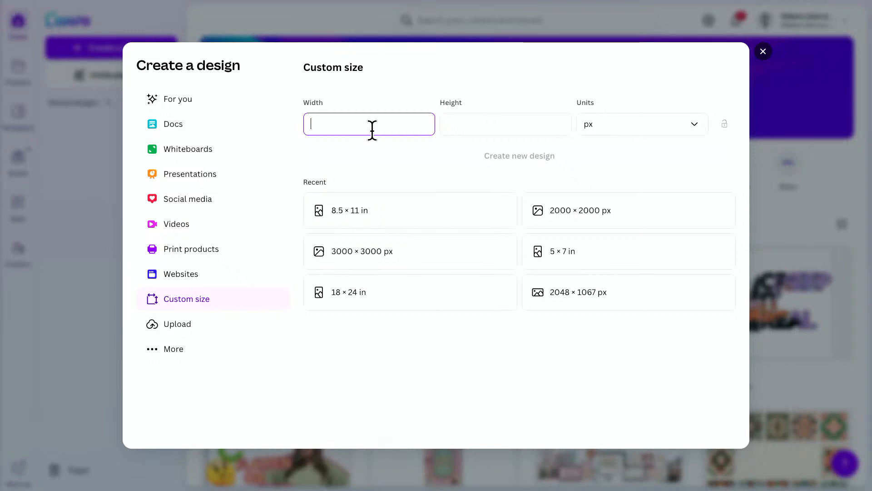
# Create a blank design in inches, 11 in wide and 8.5 in high.
pyautogui.click(674, 130)
pyautogui.click(648, 182)
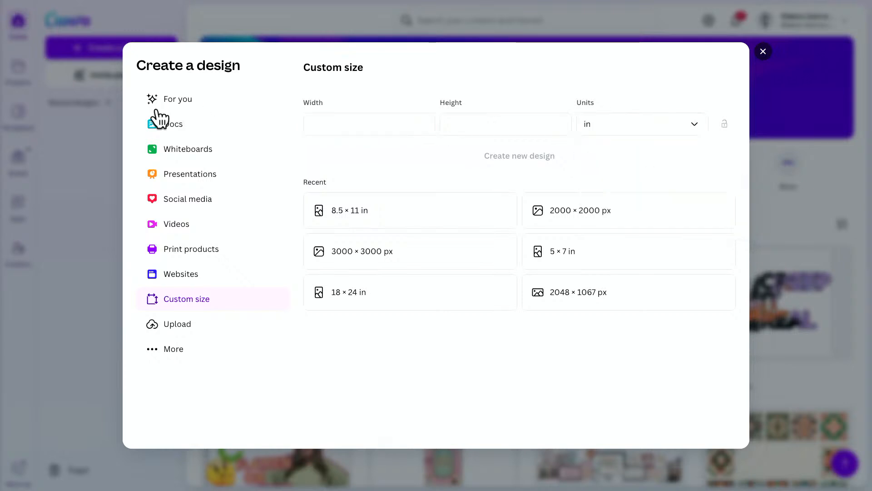
pyautogui.click(323, 114)
pyautogui.write('11')
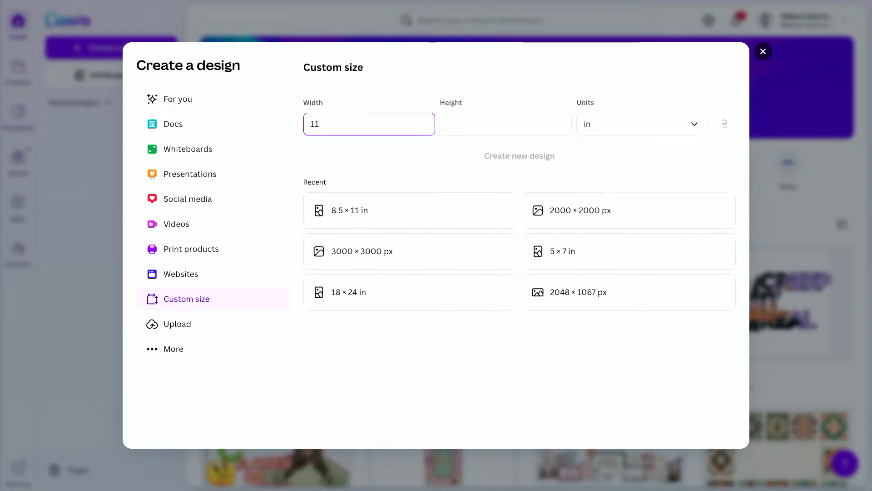
pyautogui.press('Tab')
pyautogui.write('8.5')
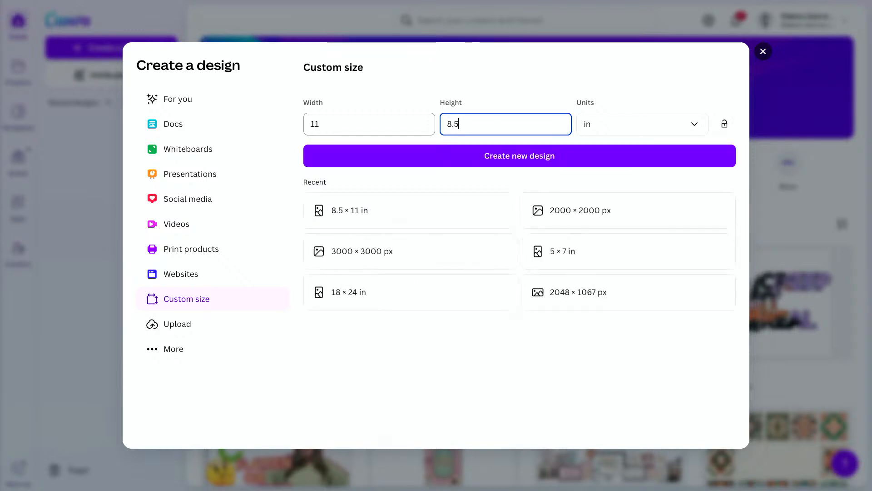
pyautogui.press('Tab')
pyautogui.click(407, 161)
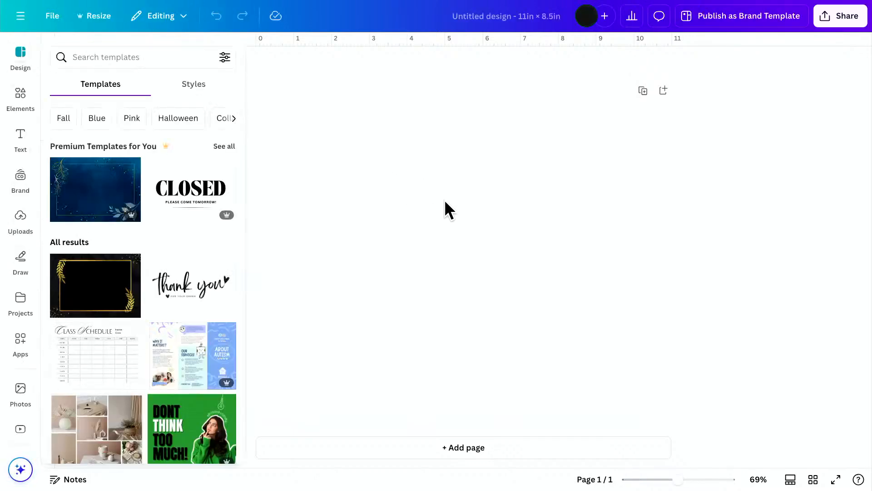
pyautogui.moveTo(352, 482)
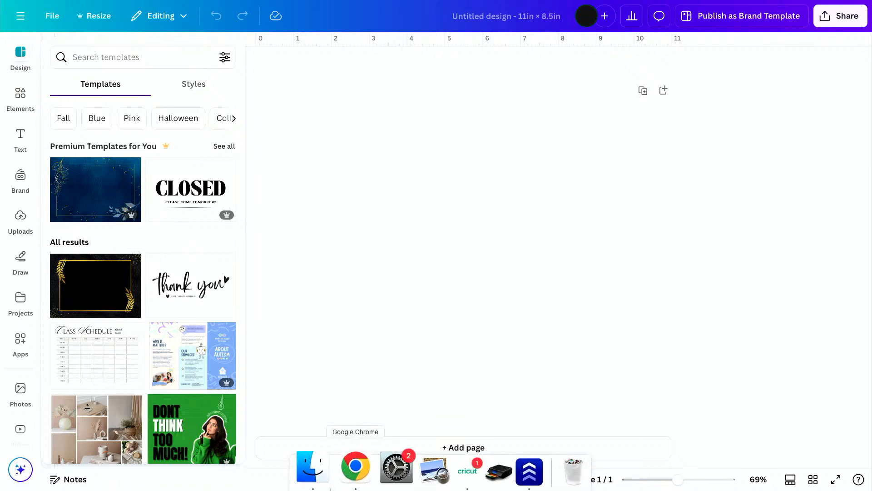
pyautogui.click(352, 479)
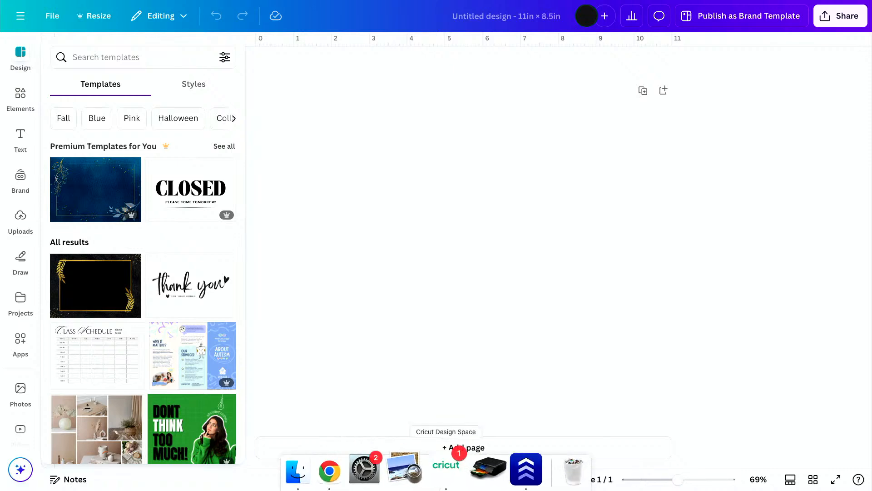
pyautogui.moveTo(352, 475)
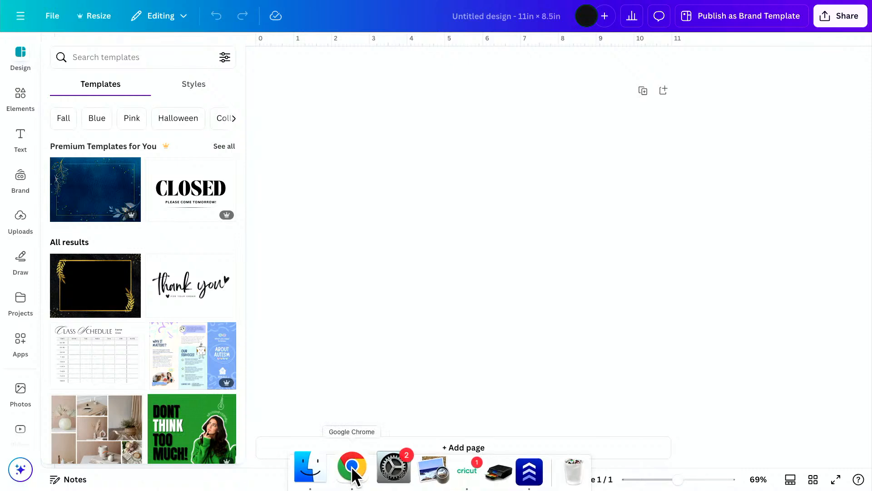
pyautogui.click(353, 471)
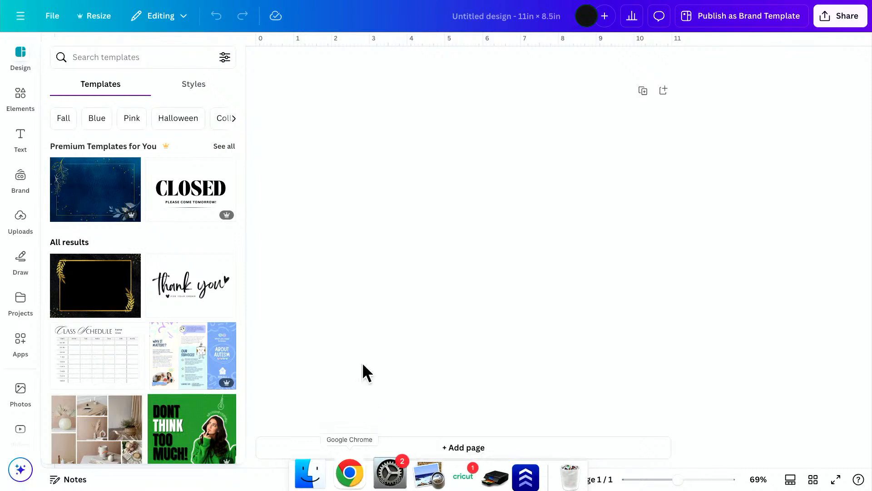
# Open makersgonnalearn.com in a new browser tab and go to its New Cut Files category.
pyautogui.moveTo(42, 26)
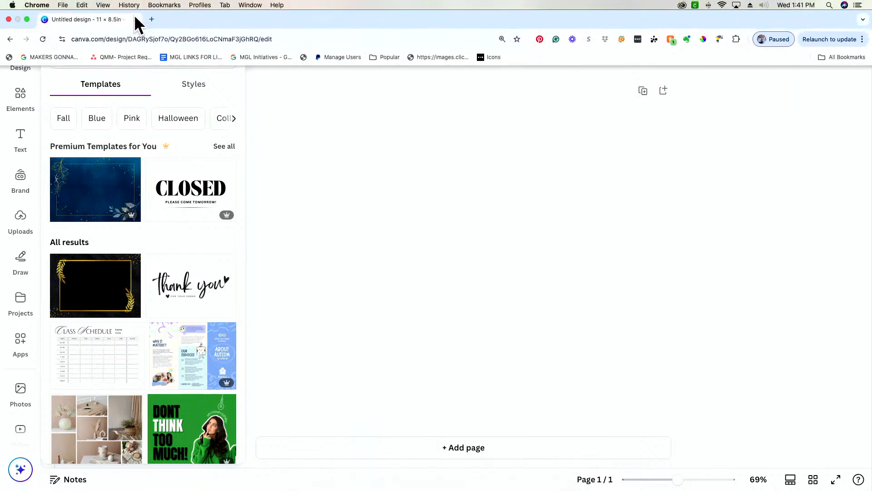
pyautogui.click(151, 20)
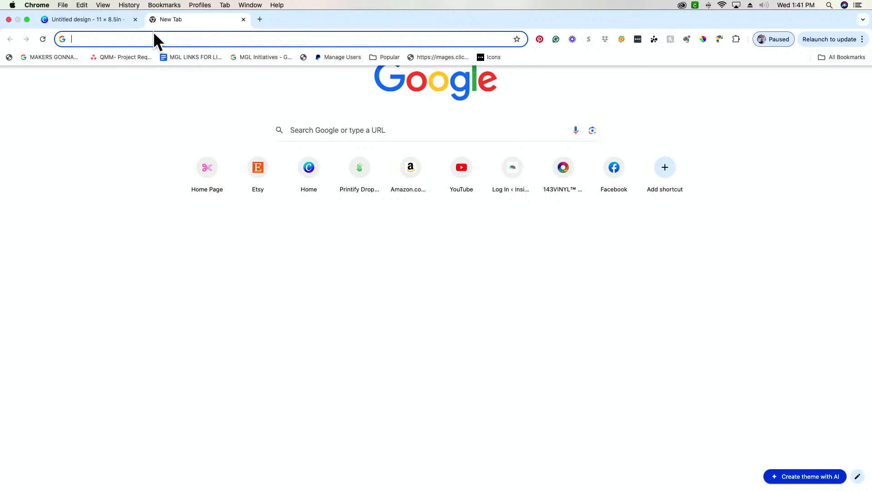
pyautogui.write('makersgonnalearn.com')
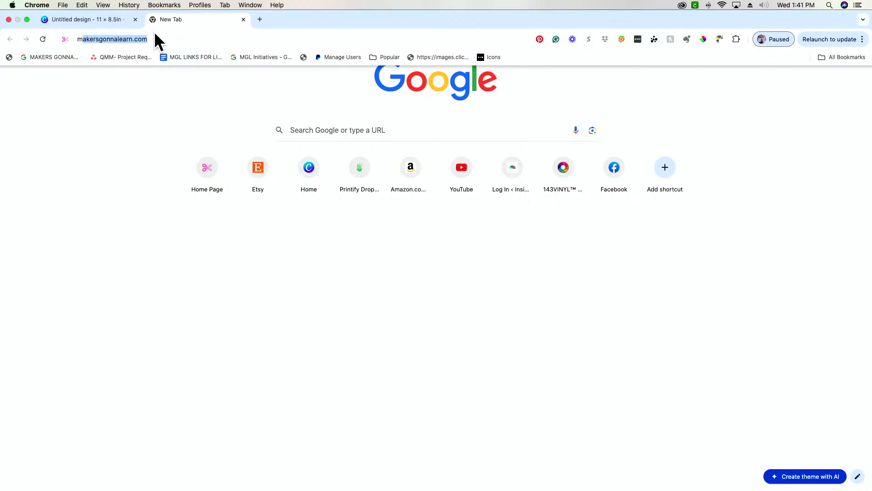
pyautogui.press('Return')
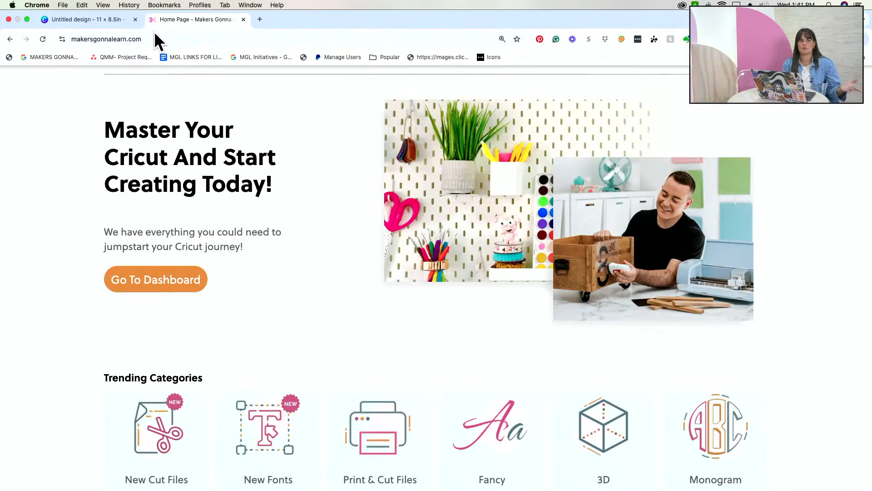
pyautogui.press('ctrl+super+f')
pyautogui.scroll(-5, 244, 318)
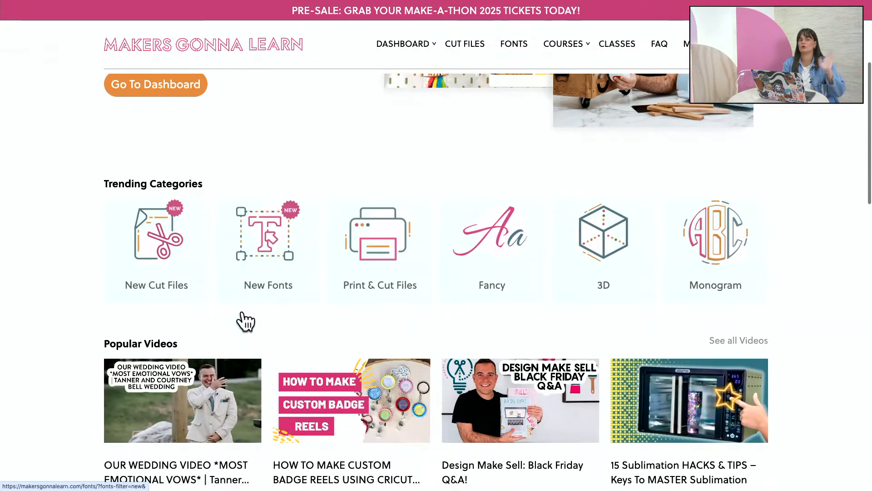
pyautogui.click(158, 246)
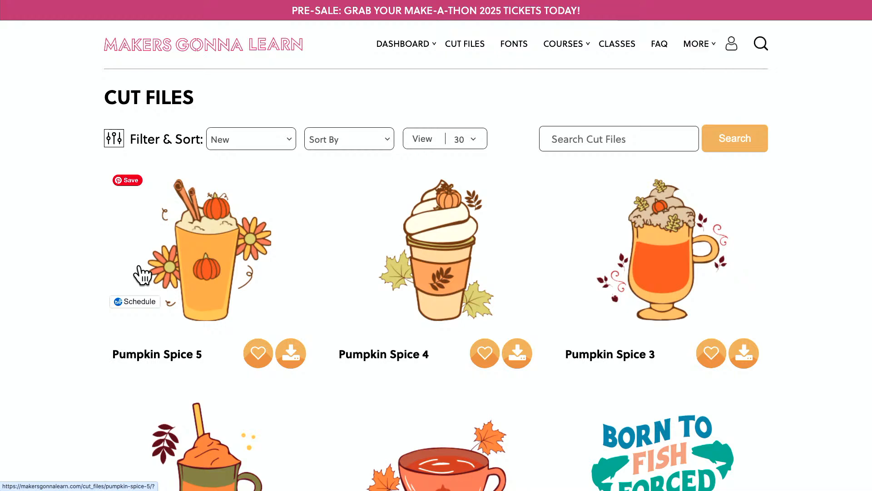
# Browse the first page of new cut files for artwork suited to the design.
pyautogui.scroll(-7, 142, 273)
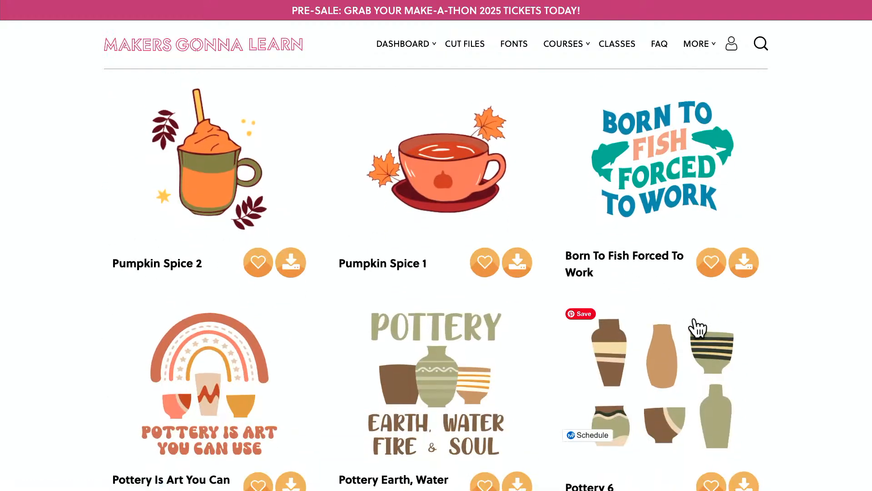
pyautogui.scroll(-1, 707, 325)
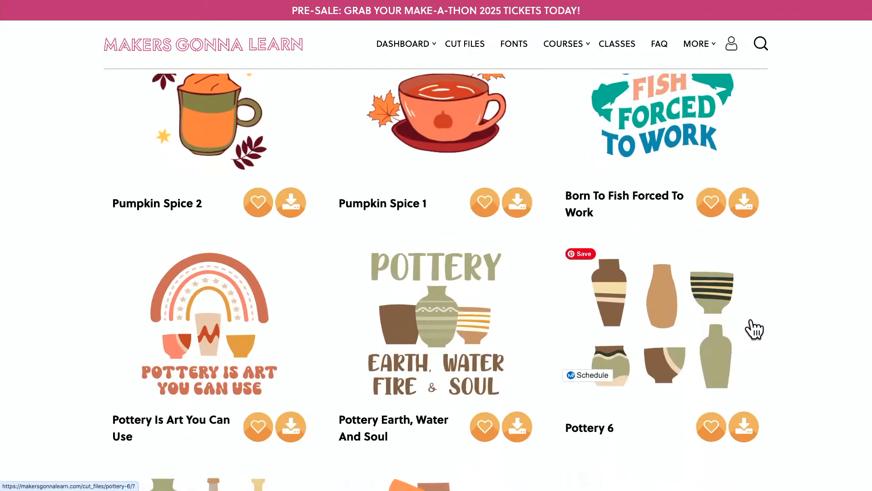
pyautogui.scroll(-12, 754, 330)
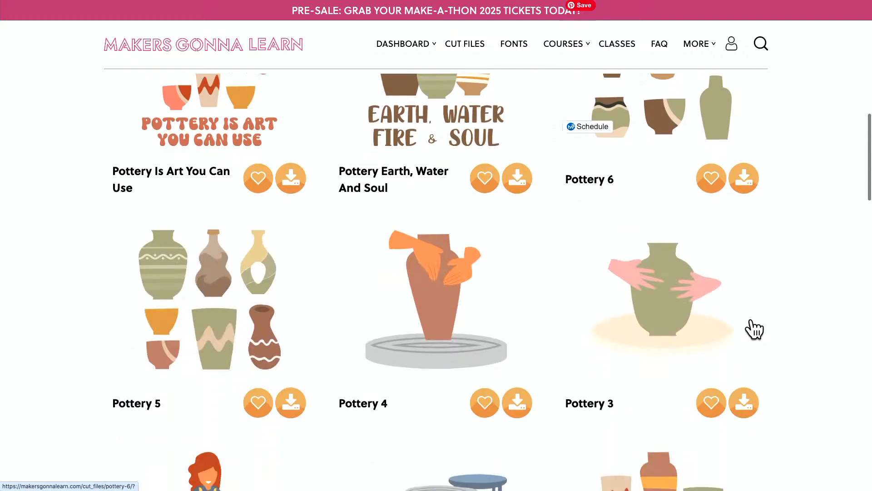
pyautogui.scroll(-11, 754, 329)
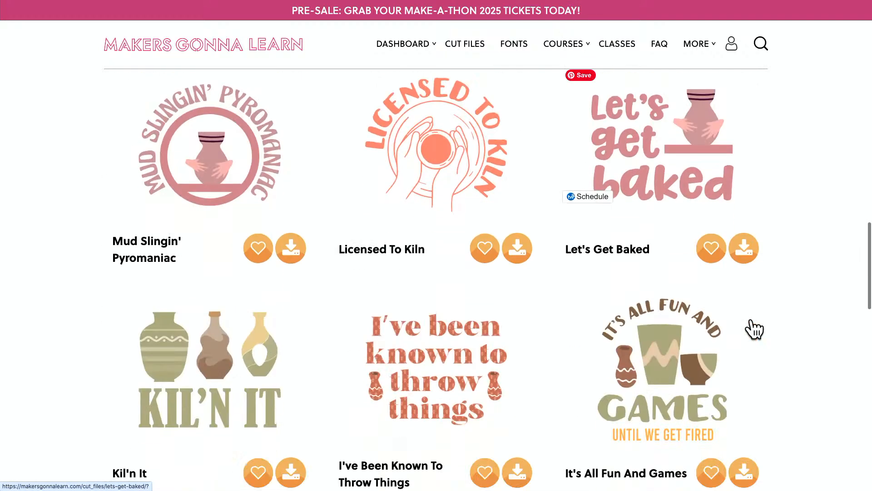
pyautogui.scroll(-3, 754, 329)
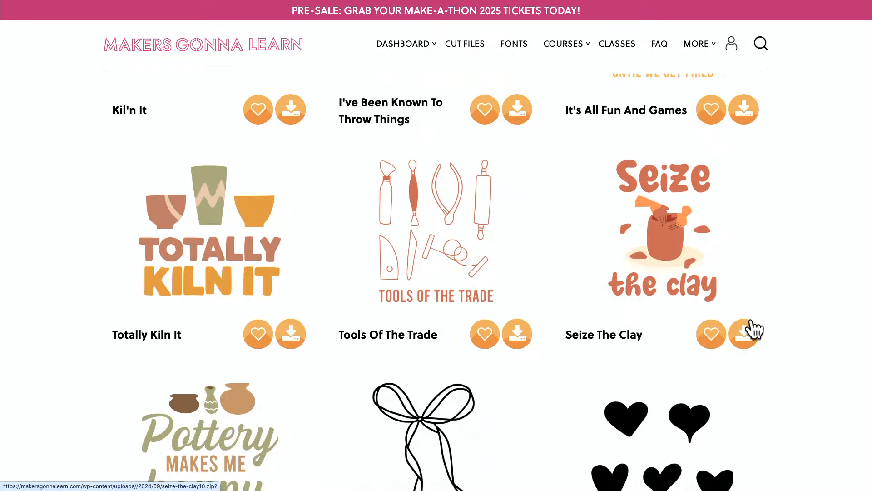
pyautogui.scroll(-6, 754, 330)
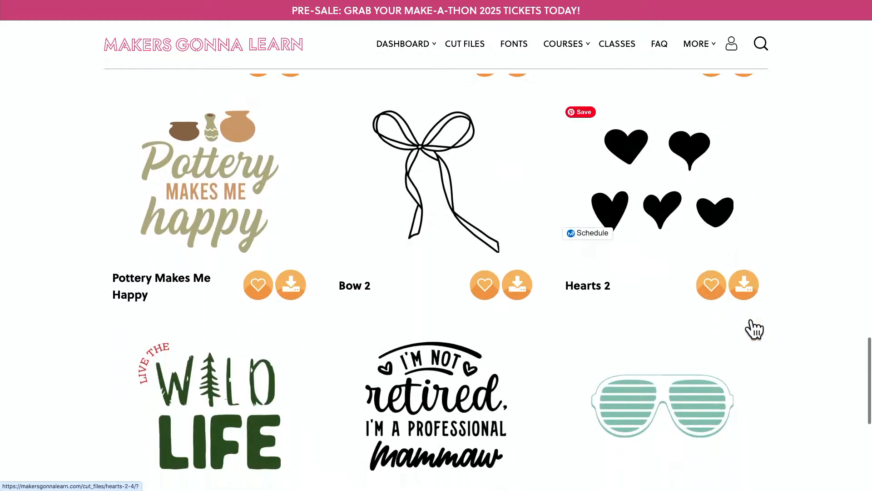
pyautogui.scroll(-3, 754, 329)
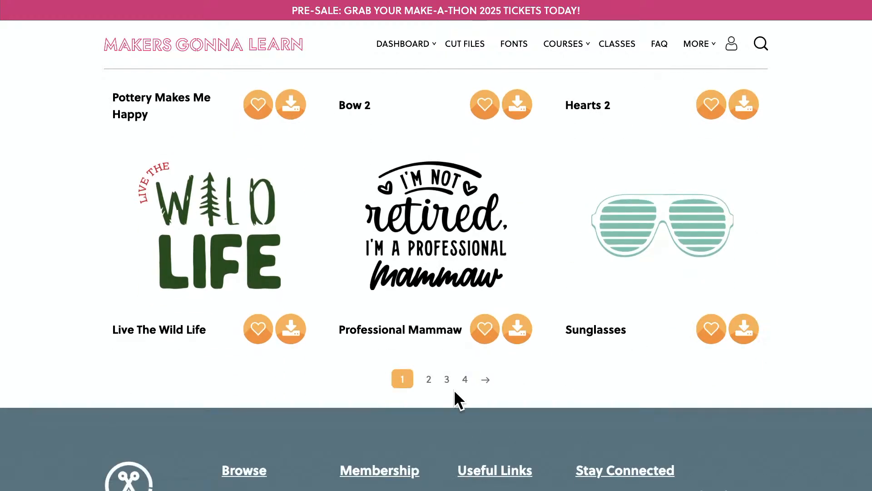
# Go to the second page of new cut files and download the Disco Pumpkin cut file.
pyautogui.click(427, 383)
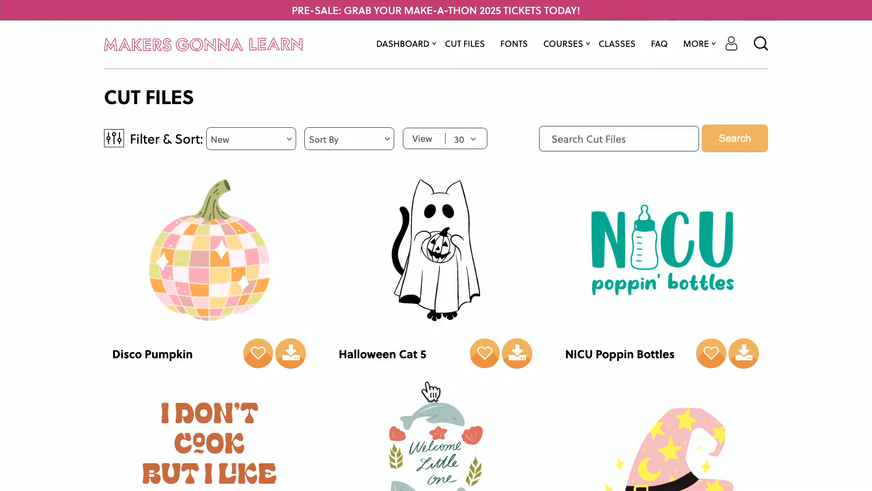
pyautogui.scroll(-1, 431, 391)
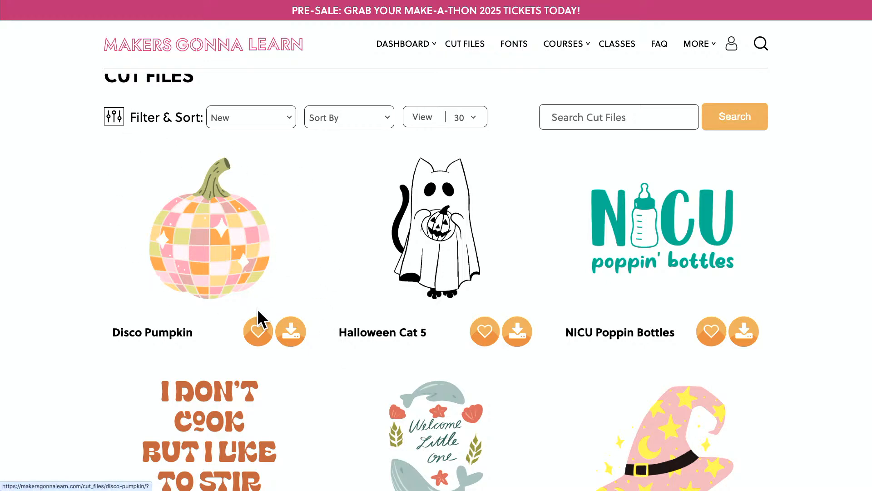
pyautogui.scroll(-3, 258, 316)
pyautogui.scroll(2, 259, 316)
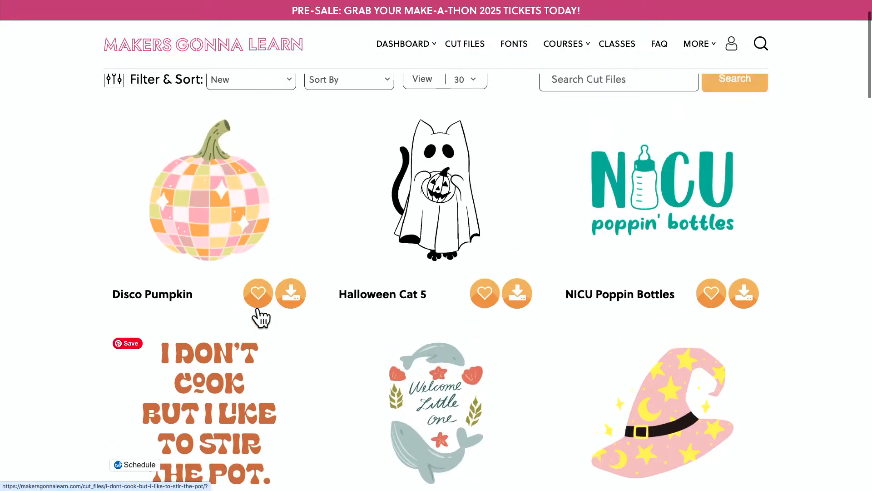
pyautogui.click(290, 299)
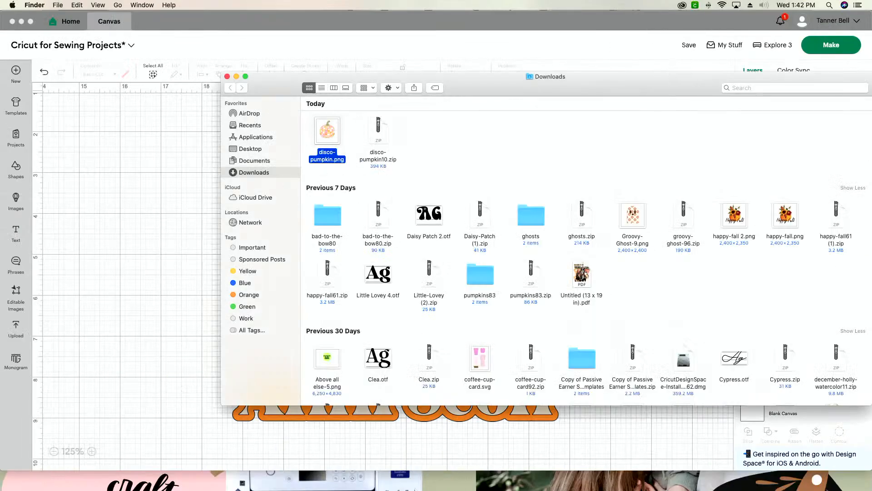
# Return to the blank 11 × 8.5 in Canva design and open the uploaded images library.
pyautogui.click(352, 473)
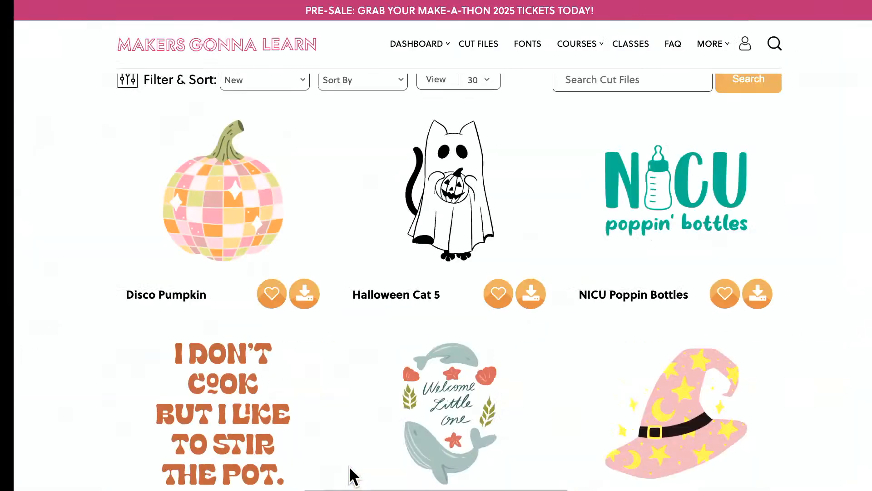
pyautogui.moveTo(287, 1)
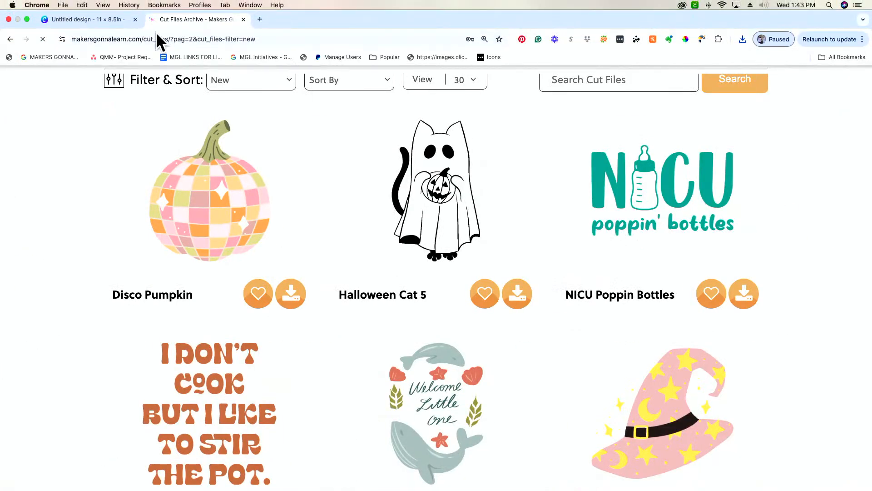
pyautogui.click(106, 19)
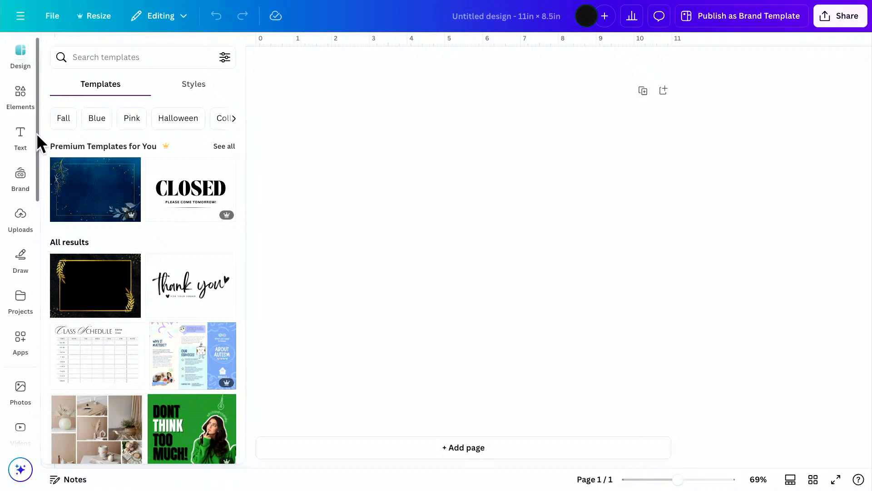
pyautogui.click(21, 103)
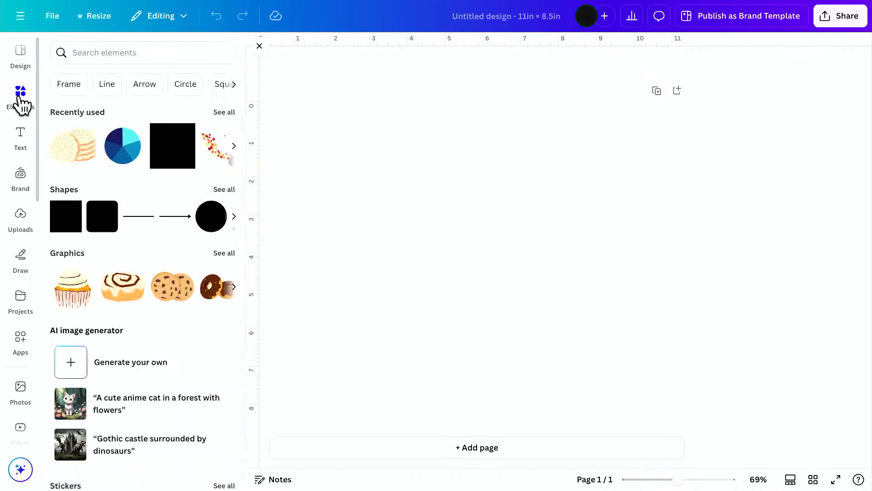
pyautogui.click(19, 237)
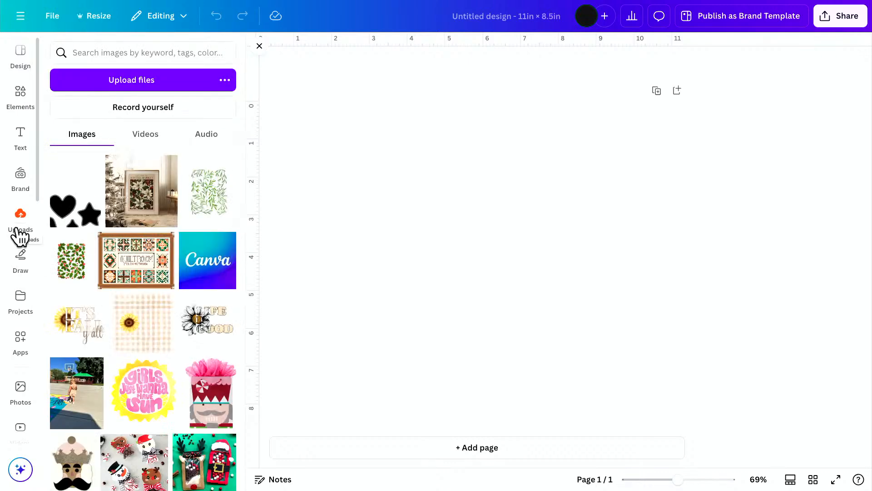
# Take the browser out of full screen and bring Finder's Downloads window in front of the Canva design.
pyautogui.press('super+Tab')
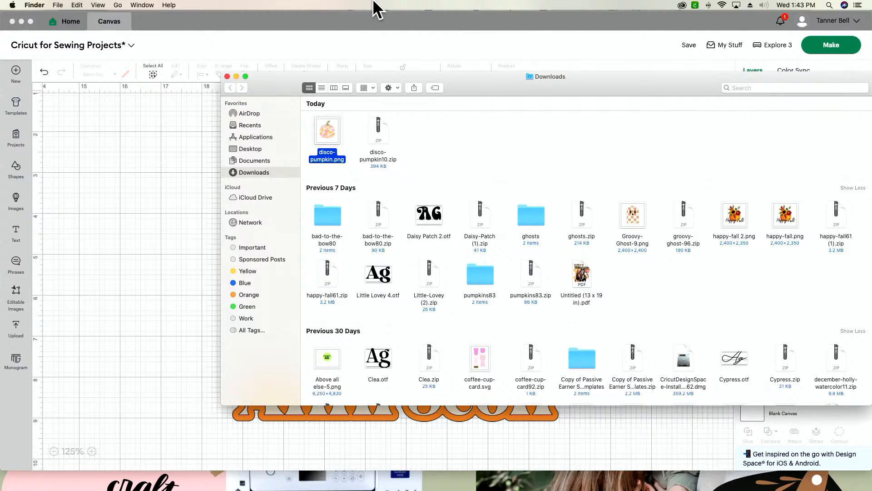
pyautogui.moveTo(394, 489)
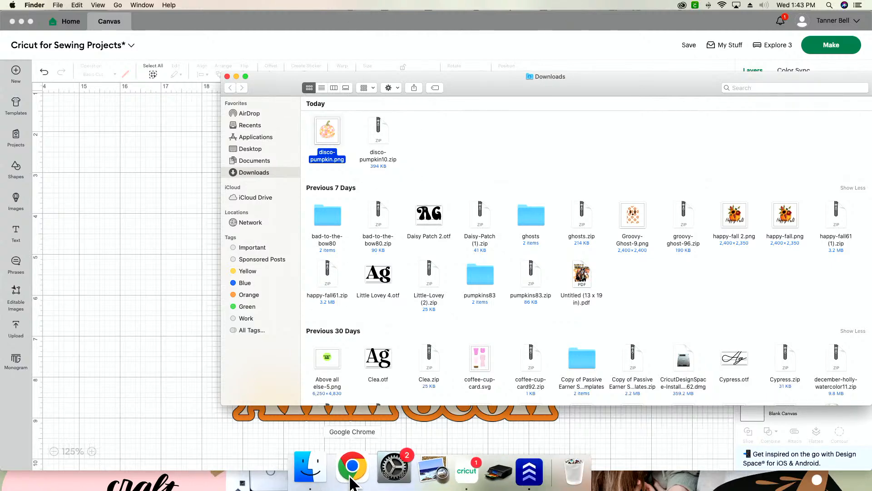
pyautogui.click(353, 484)
pyautogui.moveTo(51, 26)
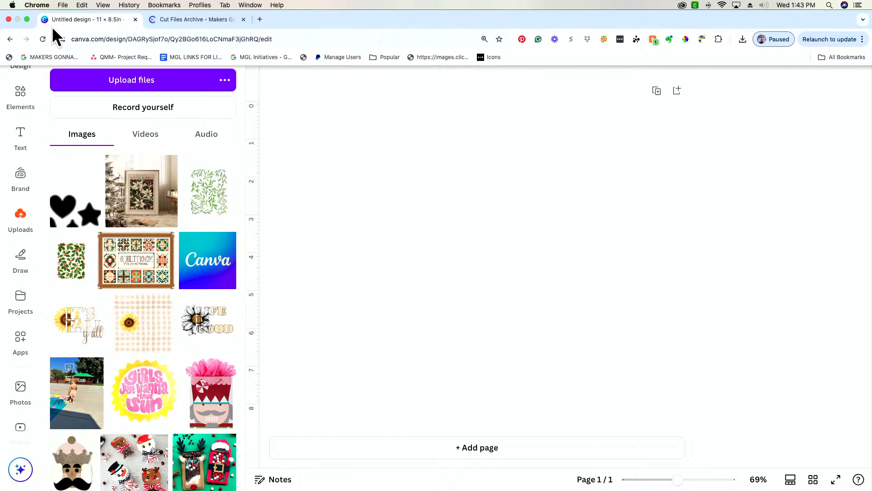
pyautogui.click(27, 19)
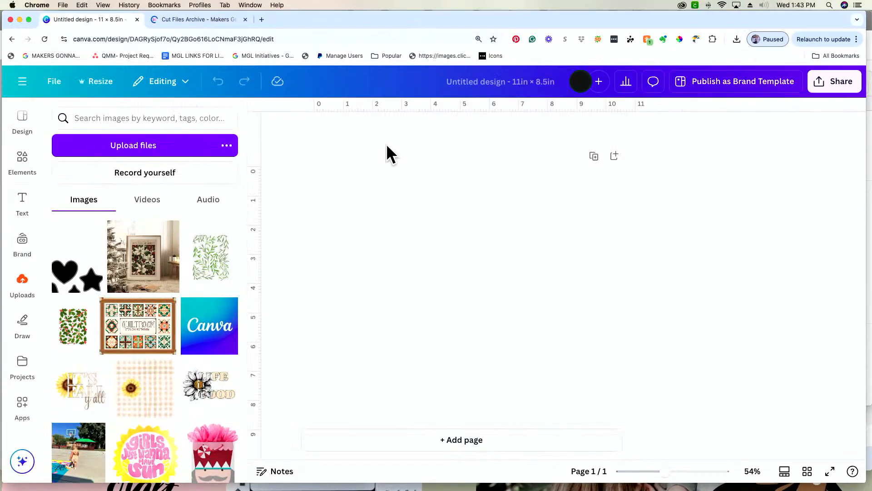
pyautogui.press('super+Tab')
pyautogui.press('super+Tab')
pyautogui.press('shift+super+Tab')
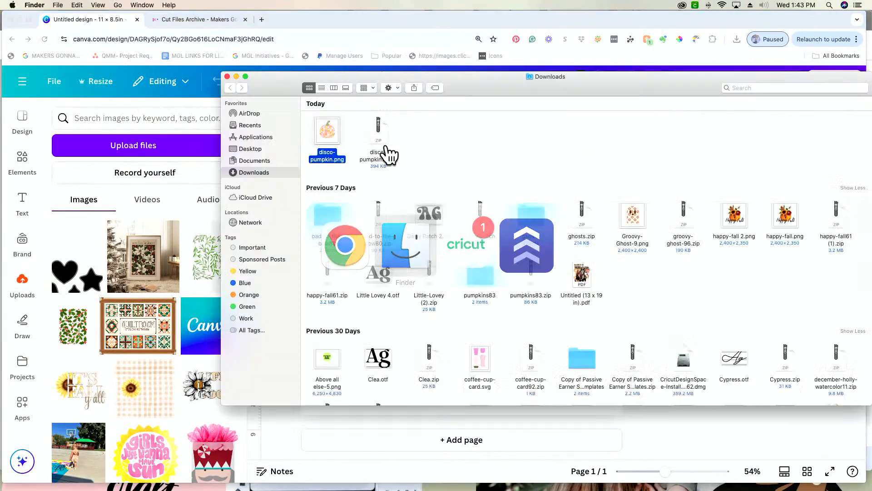
# Upload disco-pumpkin.png from the Downloads folder to the Canva image uploads.
pyautogui.click(321, 123)
pyautogui.scroll(1, 323, 123)
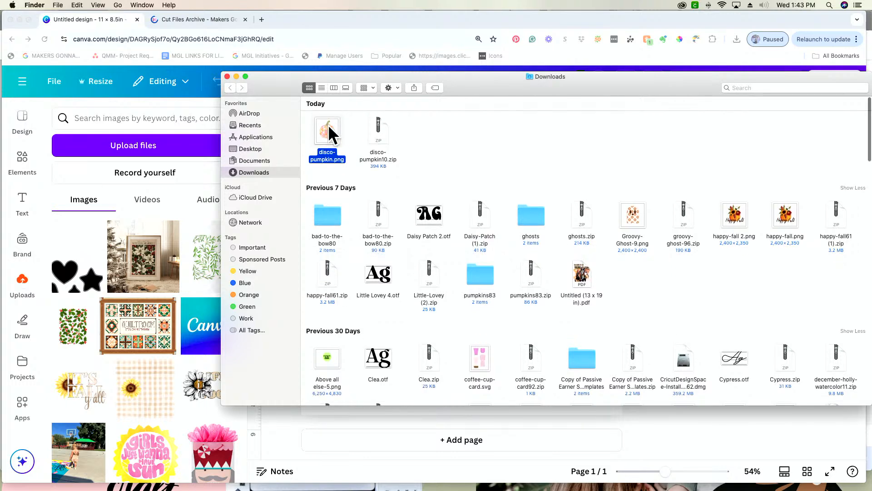
pyautogui.scroll(-1, 328, 132)
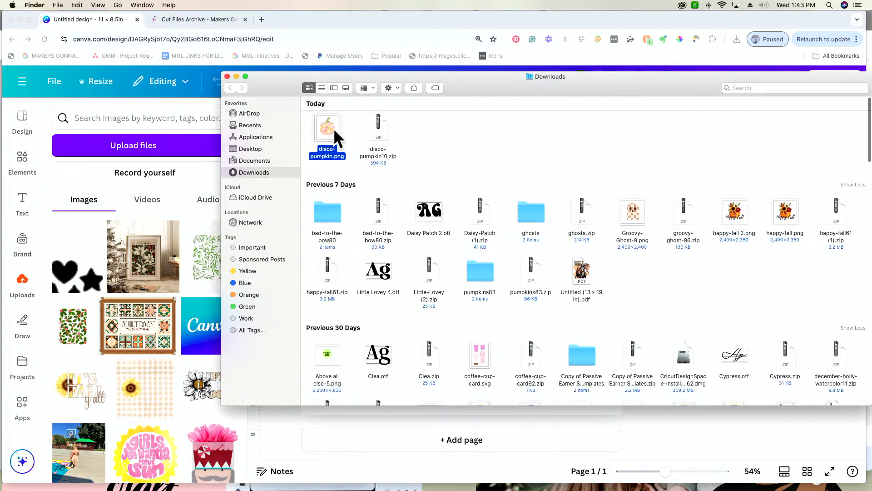
pyautogui.scroll(-1, 334, 139)
pyautogui.moveTo(331, 136); pyautogui.dragTo(144, 268)
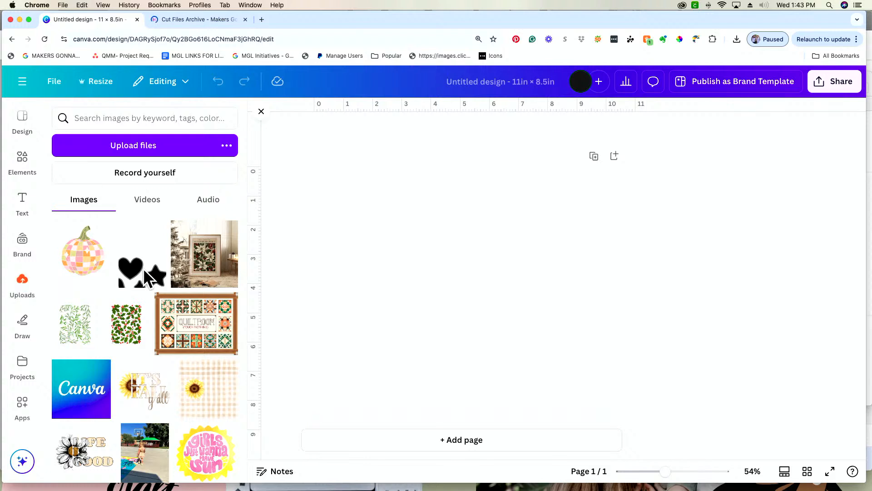
# Place the uploaded disco pumpkin image on the blank page.
pyautogui.moveTo(89, 270)
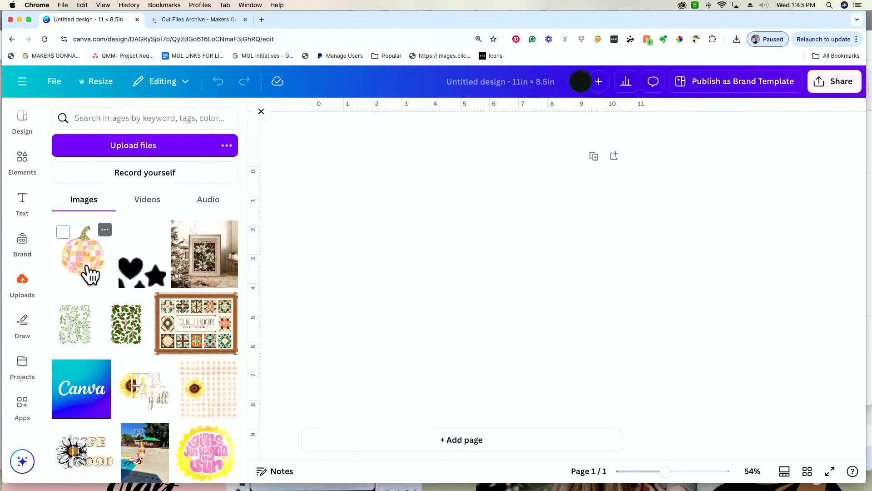
pyautogui.scroll(-1, 87, 266)
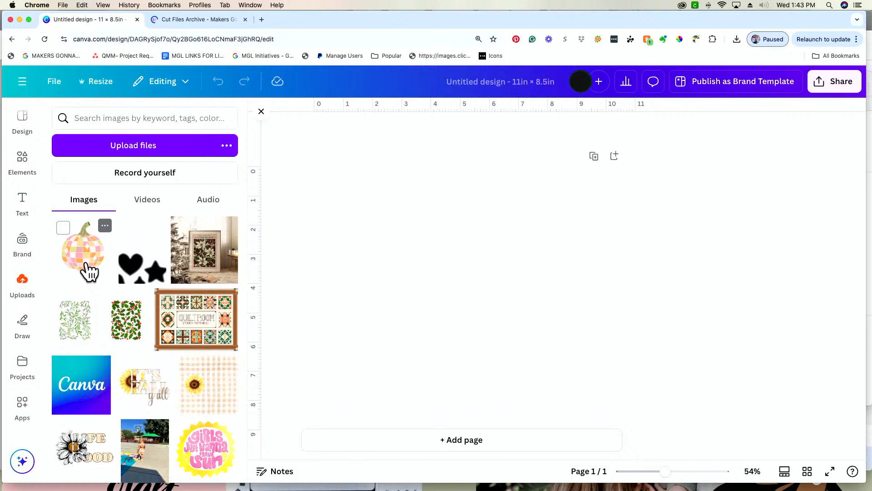
pyautogui.click(89, 271)
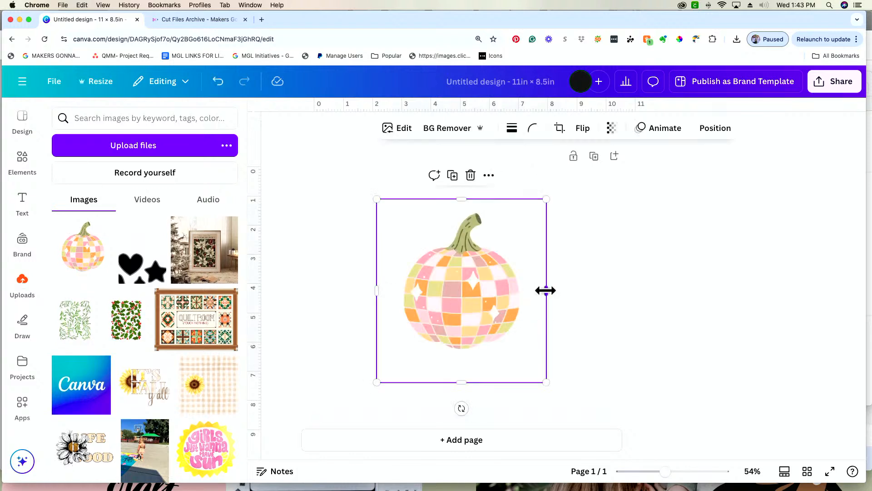
# Crop the empty margins on all four sides of the pumpkin image to about 4.2 in wide and move it to the page's left half.
pyautogui.moveTo(546, 290); pyautogui.dragTo(522, 291)
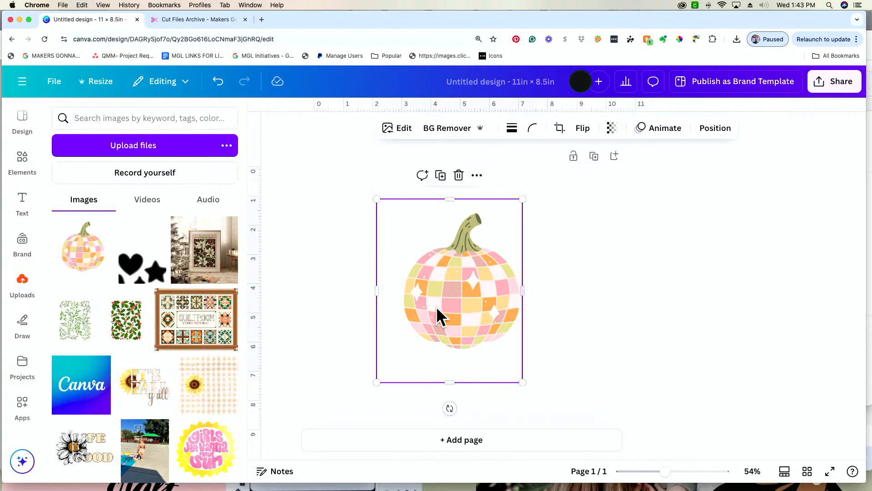
pyautogui.moveTo(378, 293); pyautogui.dragTo(399, 294)
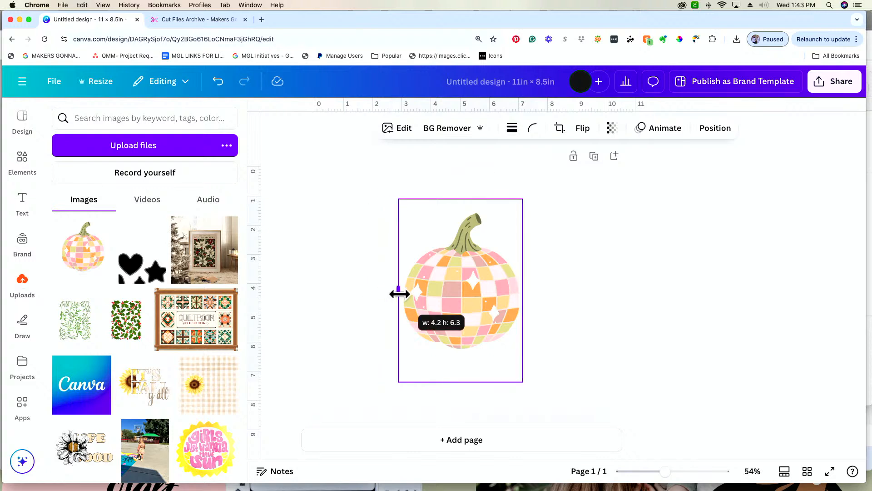
pyautogui.moveTo(458, 380); pyautogui.dragTo(457, 357)
pyautogui.moveTo(457, 199); pyautogui.dragTo(457, 204)
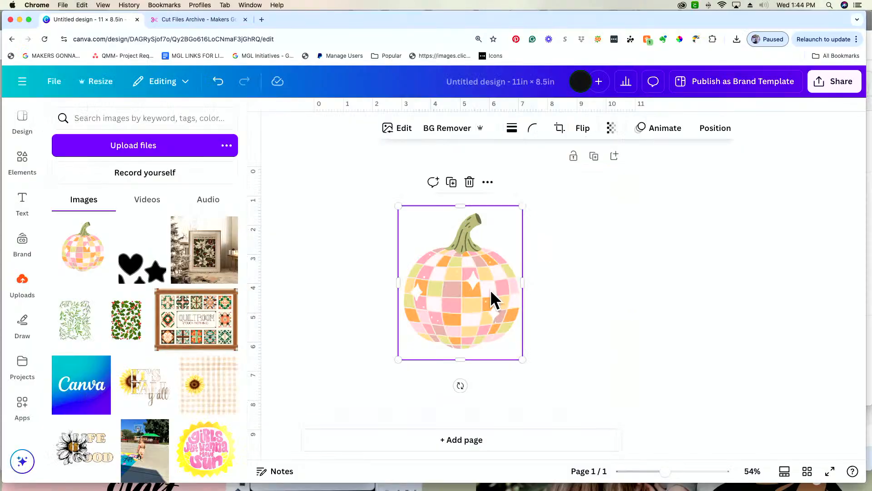
pyautogui.moveTo(493, 298); pyautogui.dragTo(432, 278)
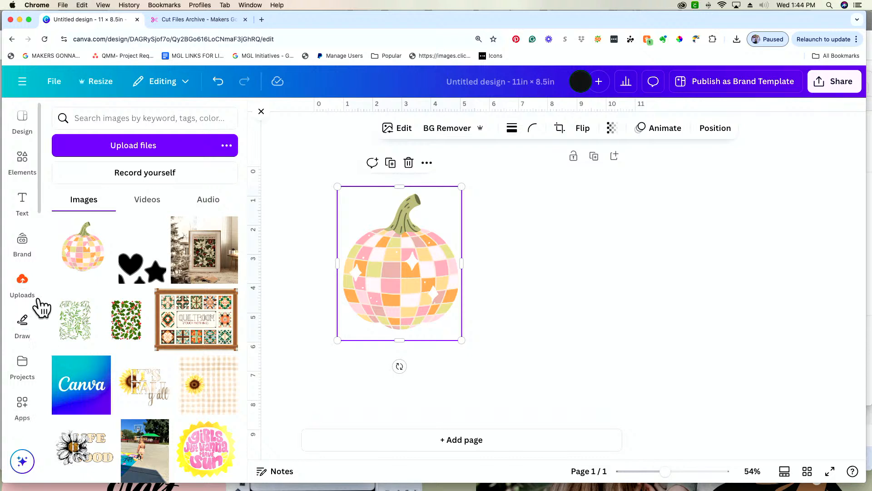
# Search the Canva apps for "font" and open the FontFrame app.
pyautogui.click(25, 405)
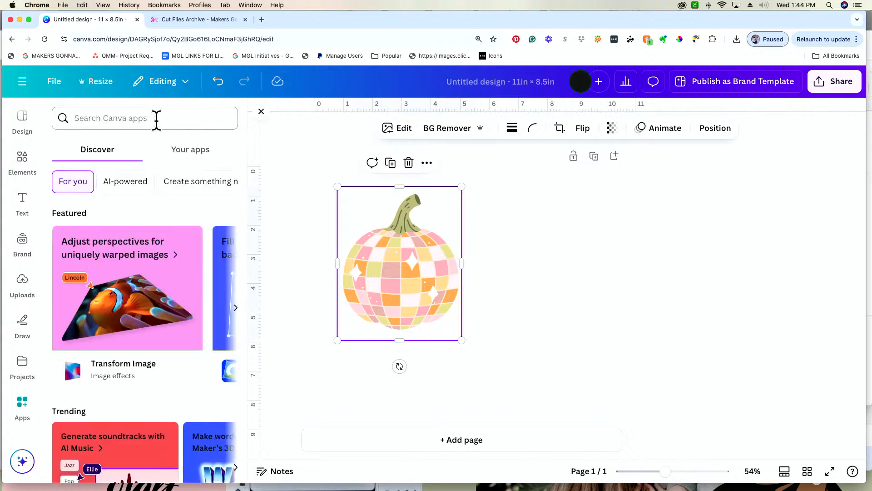
pyautogui.write('font')
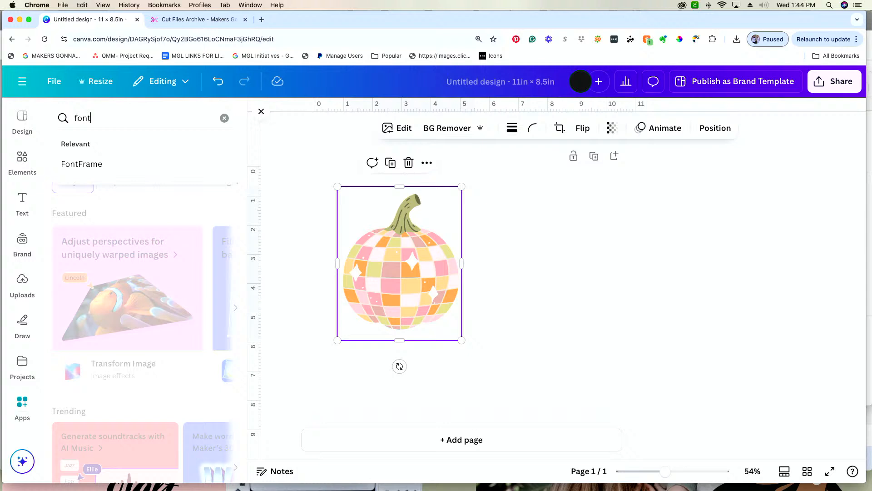
pyautogui.press('Return')
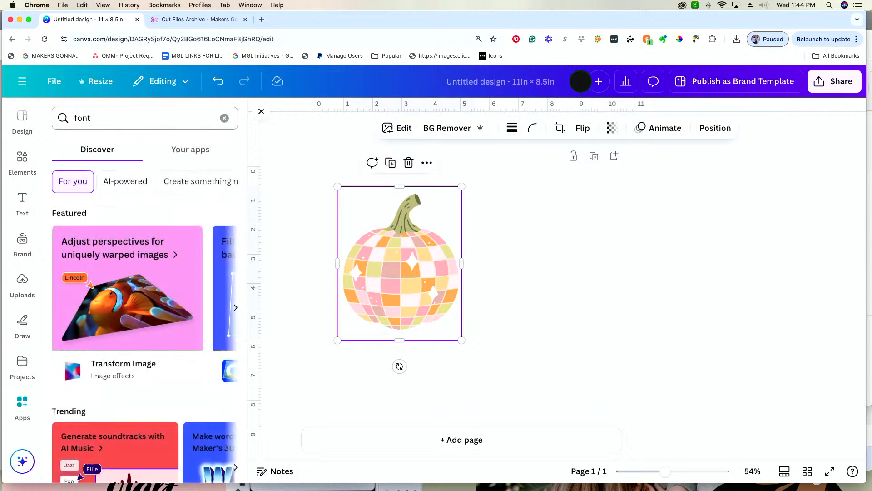
pyautogui.click(74, 163)
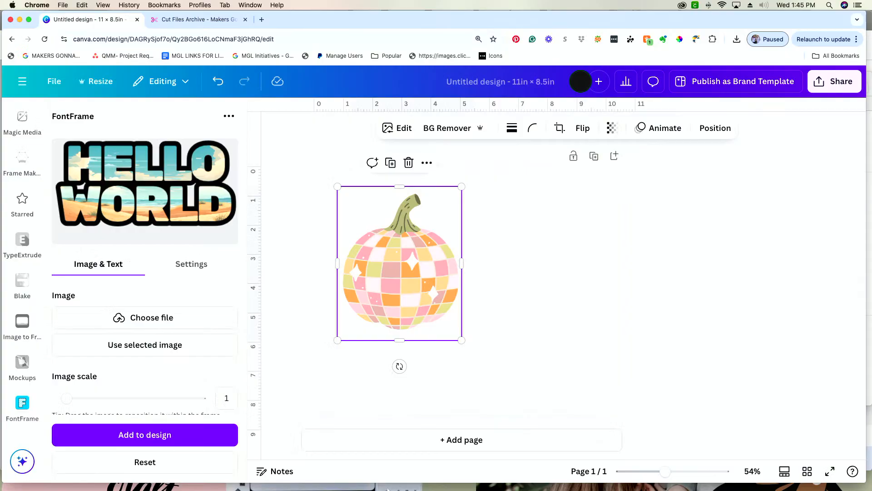
# Minimize the browser, Cricut Design Space and Finder windows, and restore only the browser with the Canva design.
pyautogui.click(20, 20)
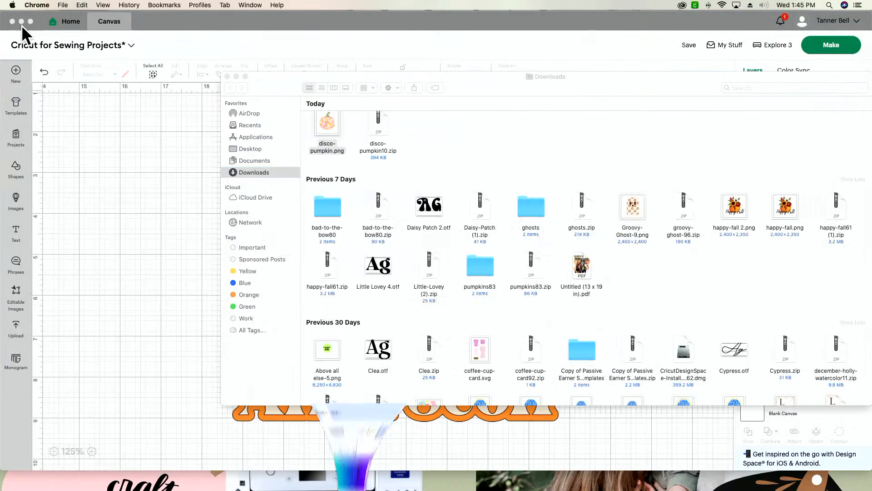
pyautogui.click(21, 21)
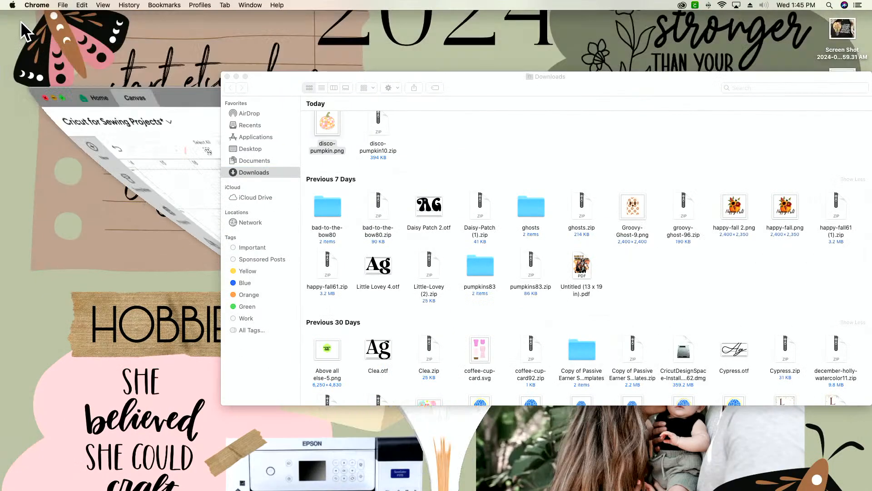
pyautogui.click(236, 76)
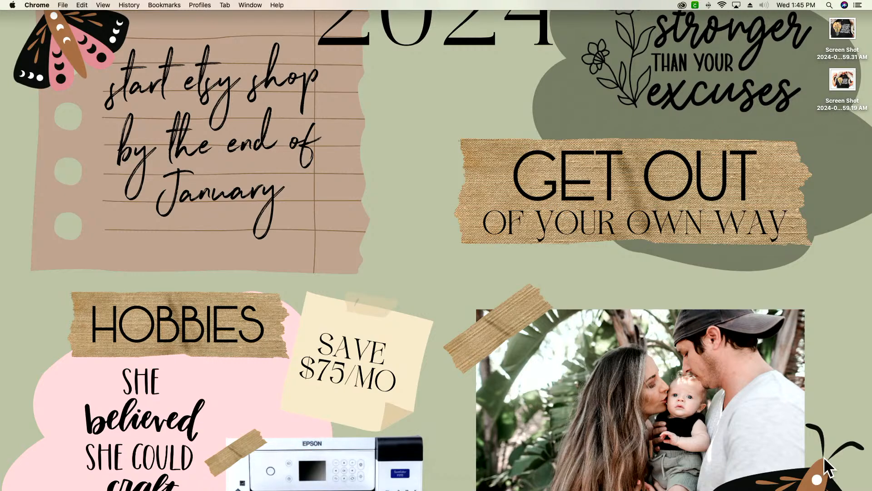
pyautogui.click(348, 465)
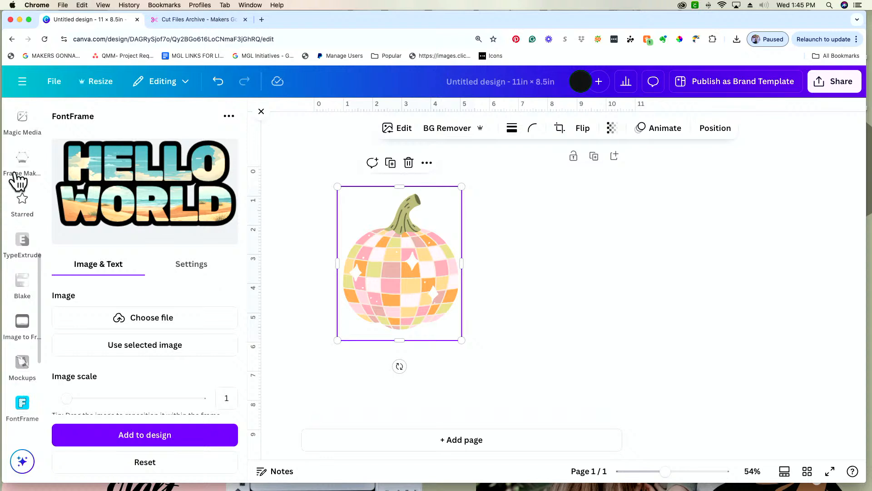
# Close the FontFrame app and open the Elements library.
pyautogui.click(261, 112)
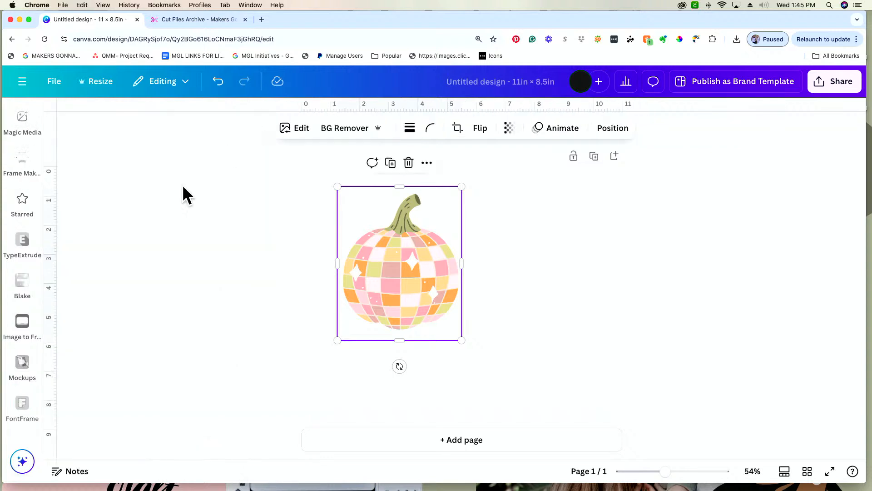
pyautogui.click(11, 109)
pyautogui.scroll(3, 24, 274)
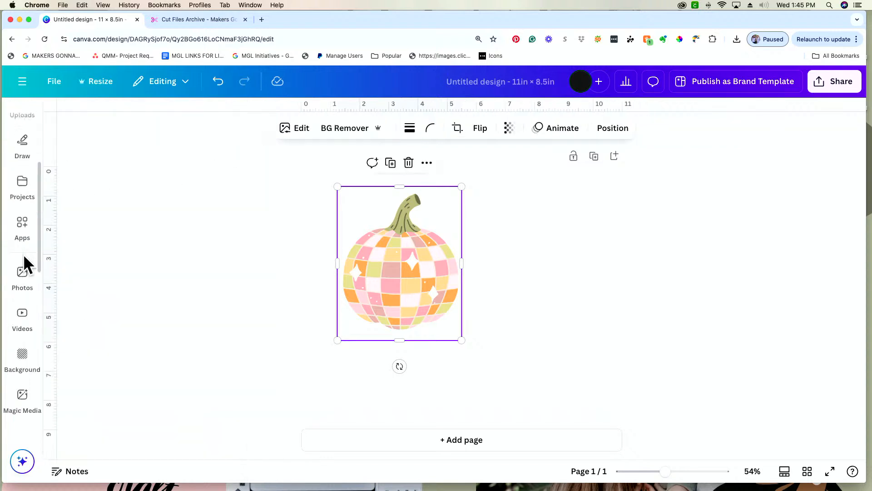
pyautogui.click(23, 259)
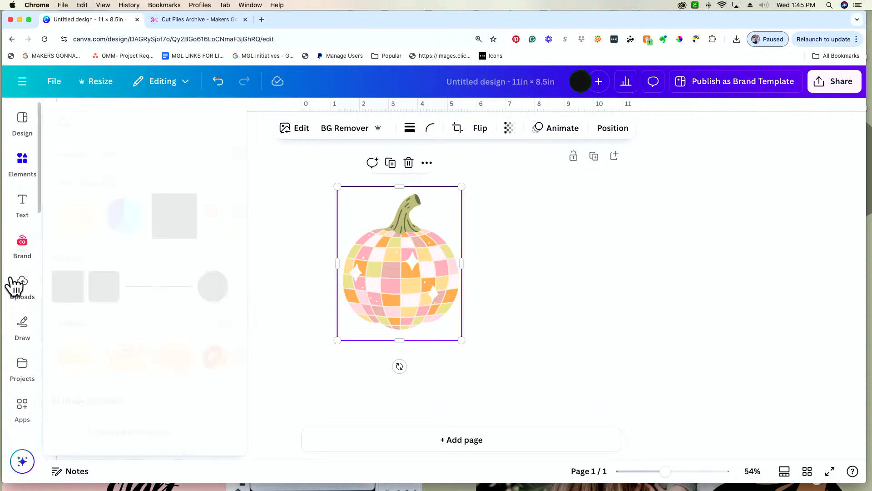
pyautogui.click(21, 130)
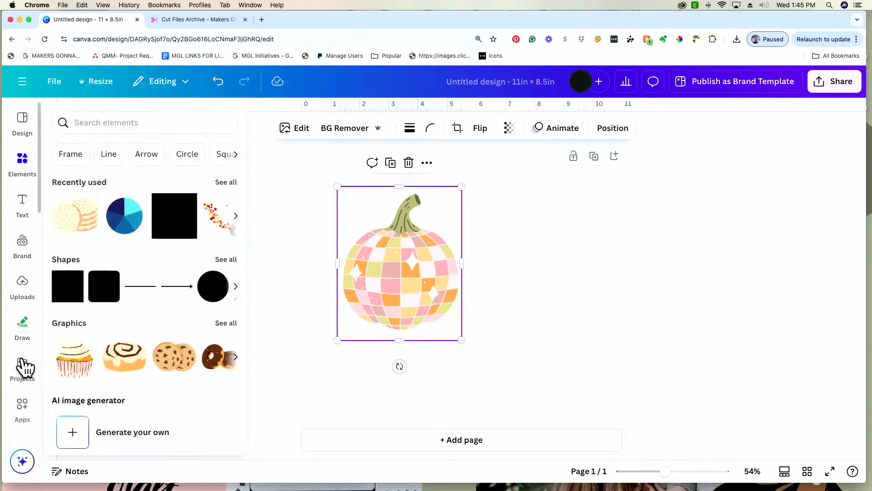
pyautogui.moveTo(28, 431)
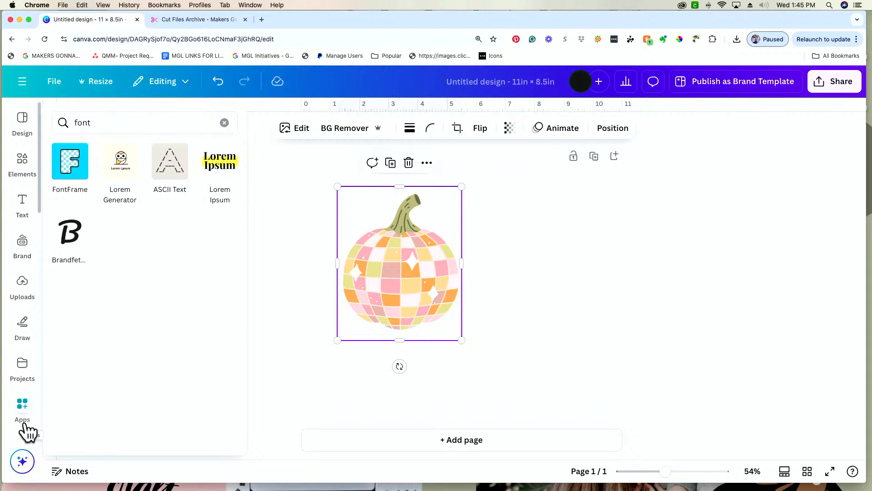
pyautogui.click(23, 409)
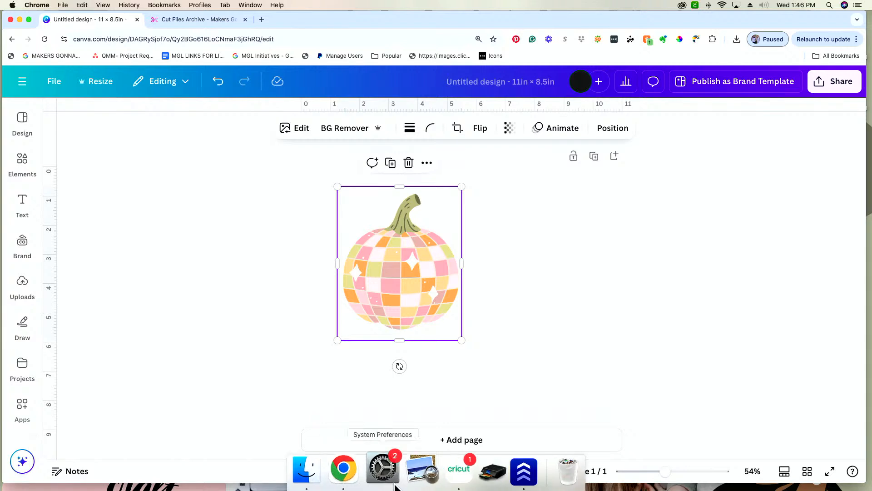
# Search Google for "canva app for windows" in a new browser tab.
pyautogui.click(261, 19)
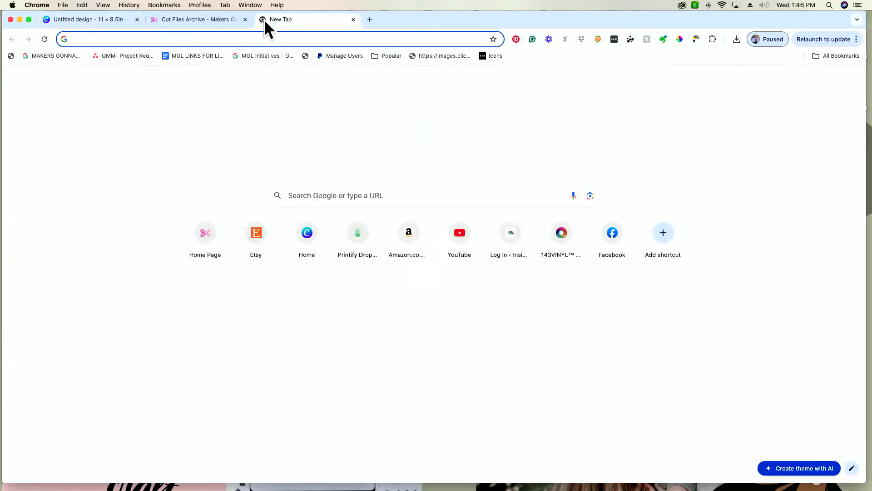
pyautogui.write('canva app')
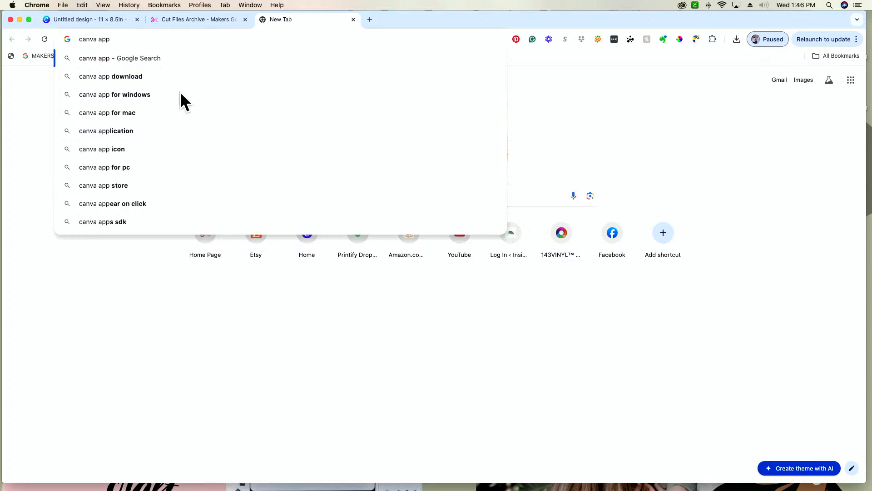
pyautogui.click(176, 89)
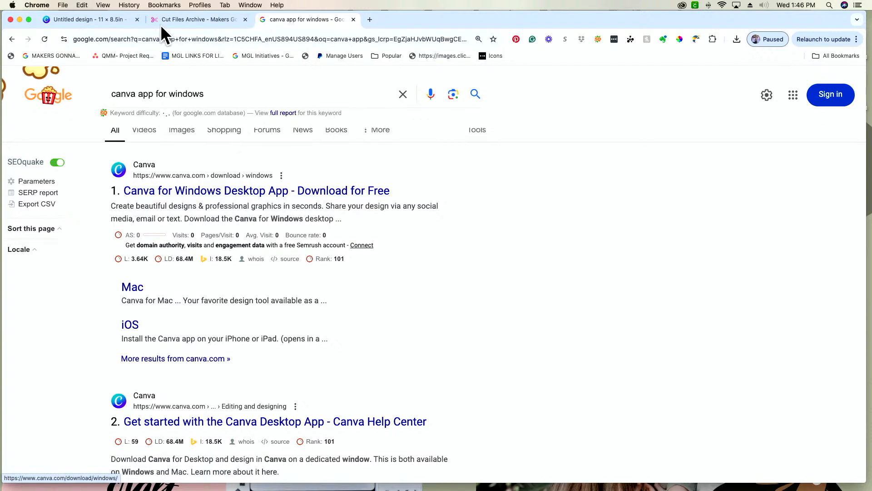
# Change the search to "canva app for mac" and download the desktop app from the Canva for Mac page.
pyautogui.click(215, 93)
pyautogui.press('BackSpace')
pyautogui.press('BackSpace')
pyautogui.press('BackSpace')
pyautogui.press('BackSpace')
pyautogui.press('BackSpace')
pyautogui.press('BackSpace')
pyautogui.press('BackSpace')
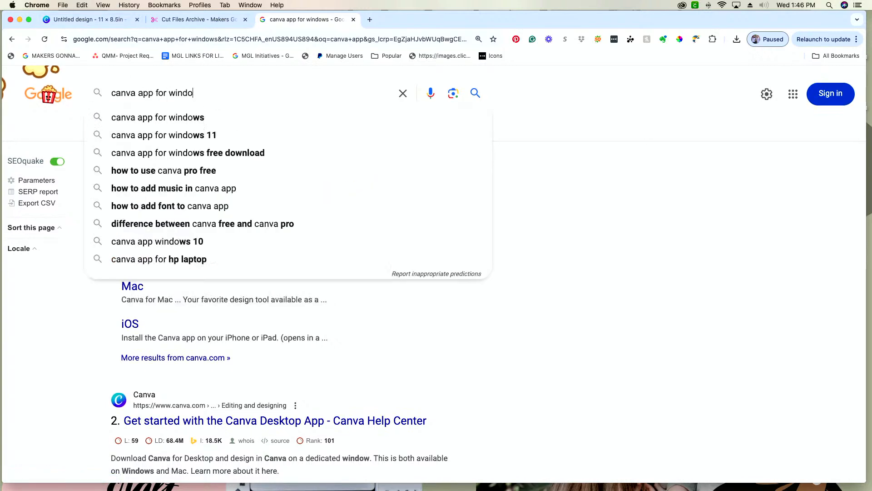
pyautogui.write('mac')
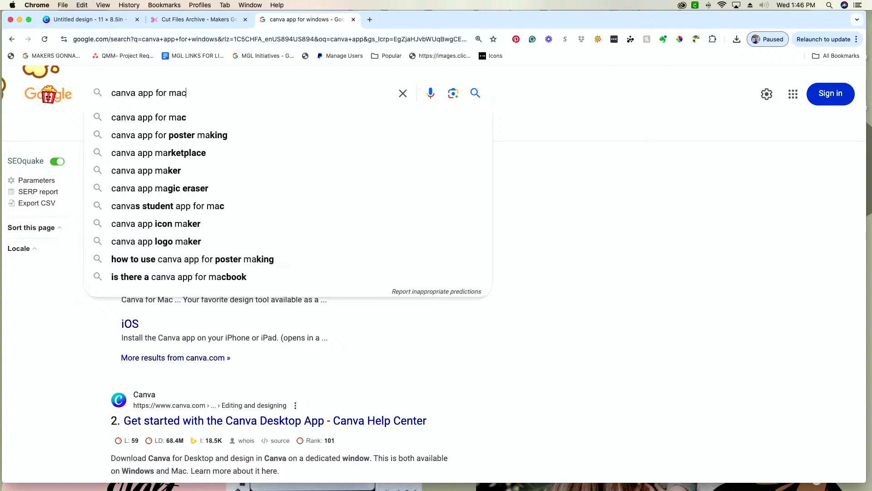
pyautogui.press('Return')
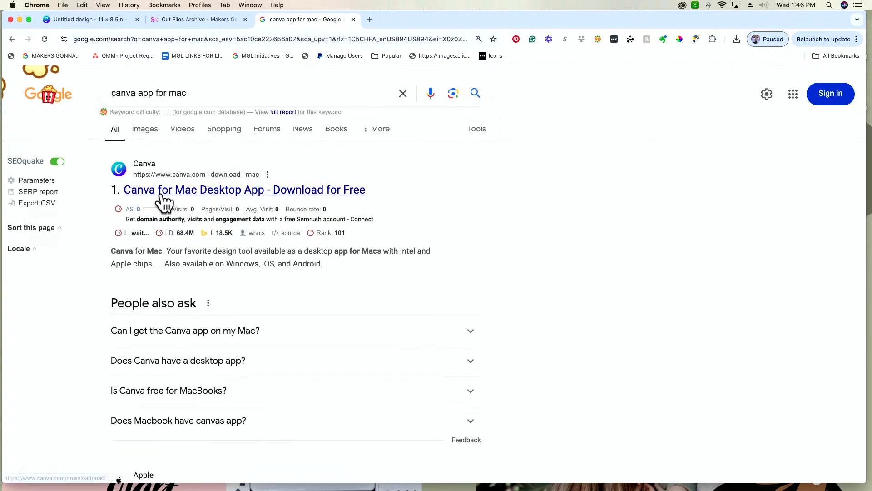
pyautogui.click(186, 190)
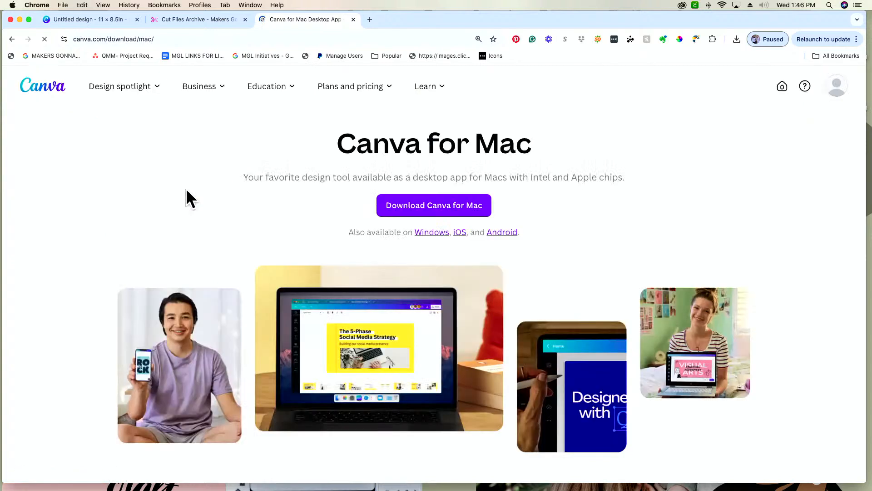
pyautogui.click(472, 218)
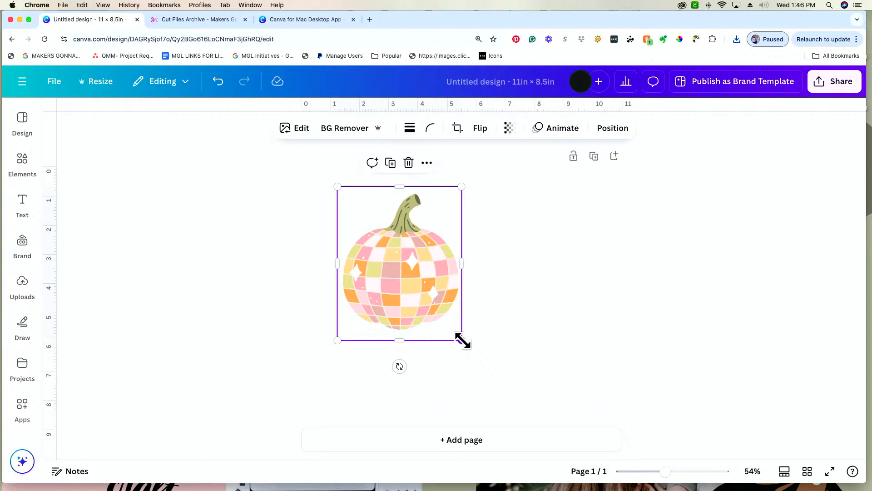
# Enlarge the pumpkin to about 6 in wide and position it on the left part of the page with a small margin.
pyautogui.moveTo(463, 339); pyautogui.dragTo(510, 400)
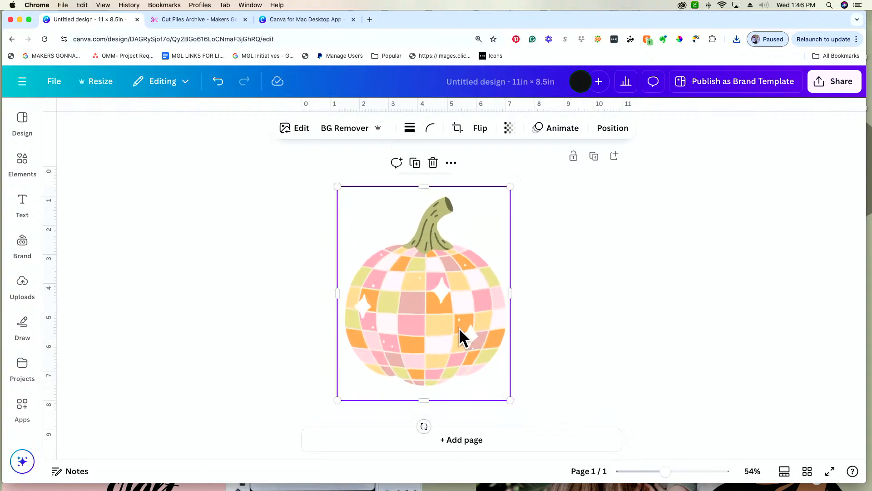
pyautogui.moveTo(460, 329); pyautogui.dragTo(464, 327)
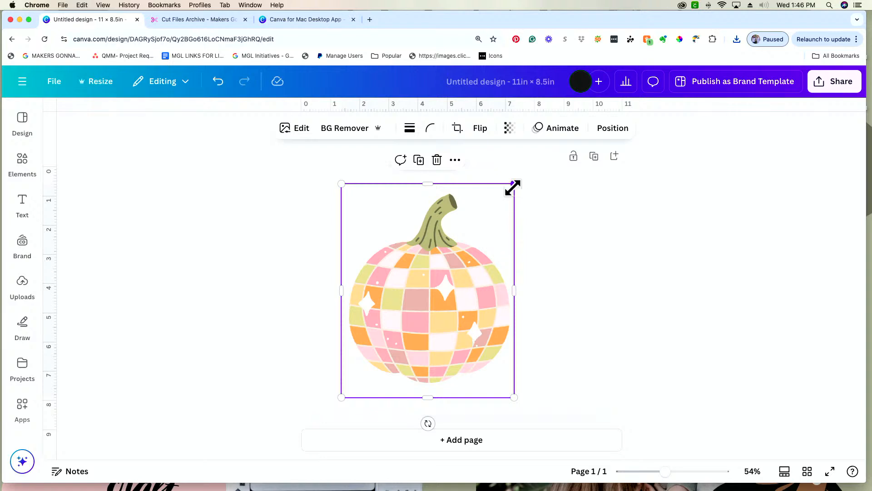
pyautogui.moveTo(512, 187); pyautogui.dragTo(519, 179)
pyautogui.moveTo(435, 335); pyautogui.dragTo(424, 328)
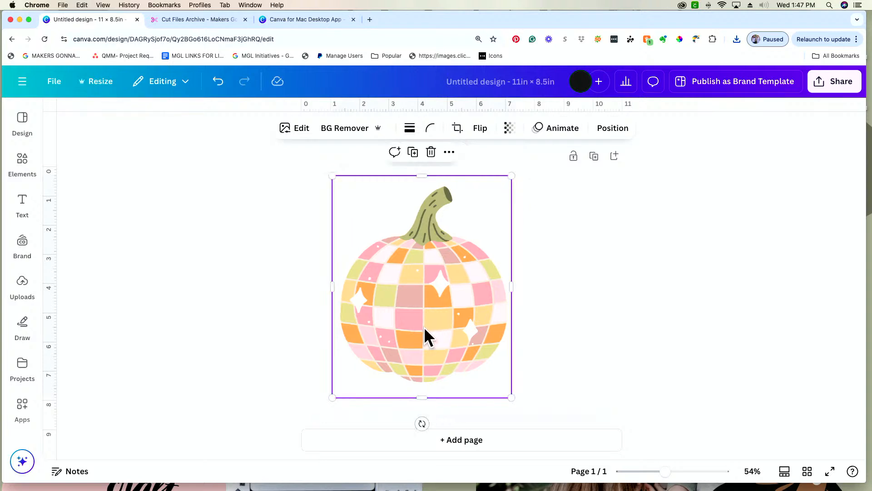
pyautogui.click(574, 307)
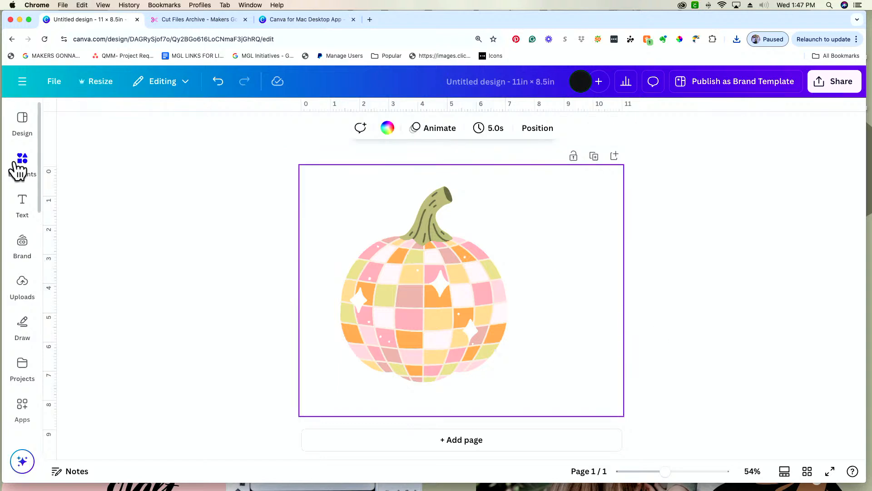
# Search the Elements library for "glitter".
pyautogui.click(25, 171)
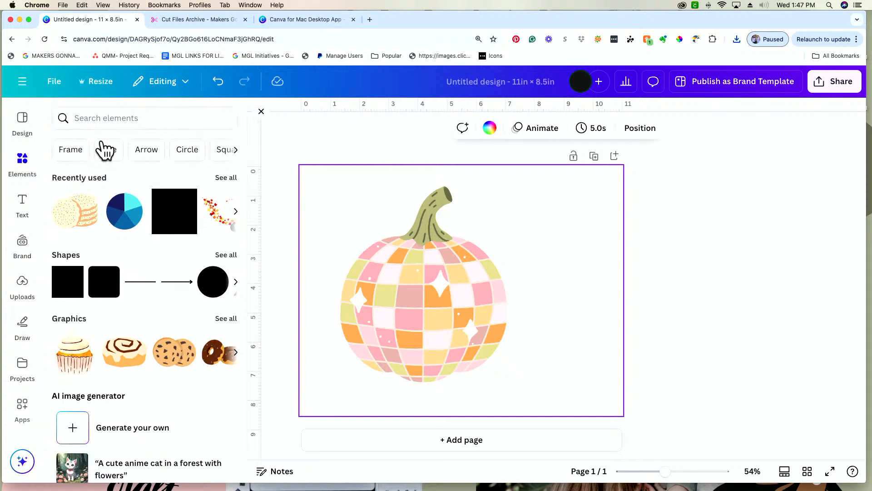
pyautogui.click(107, 116)
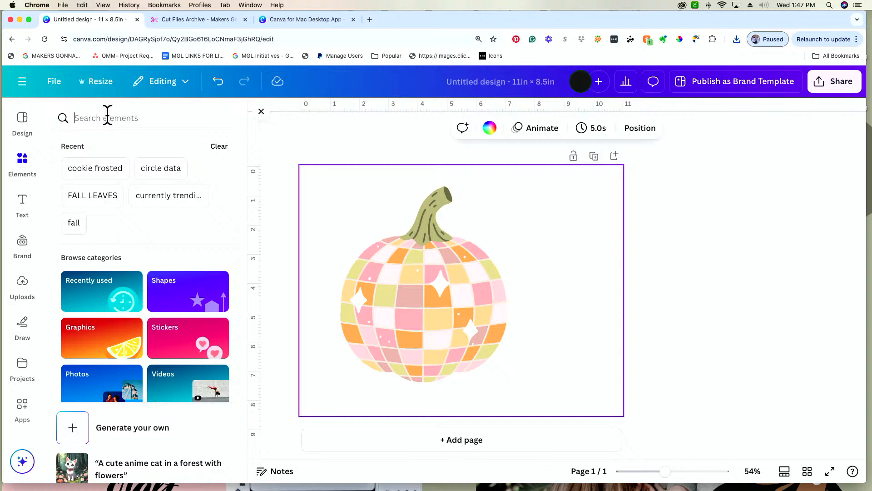
pyautogui.write('glitter')
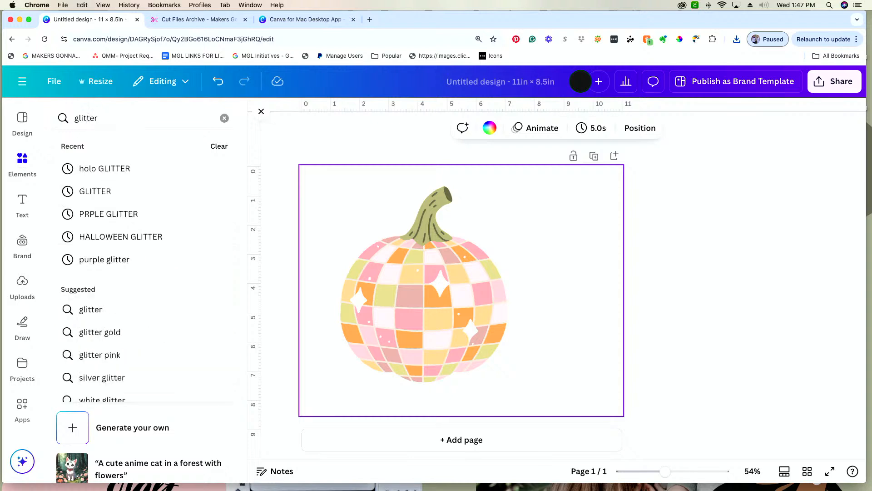
pyautogui.press('Return')
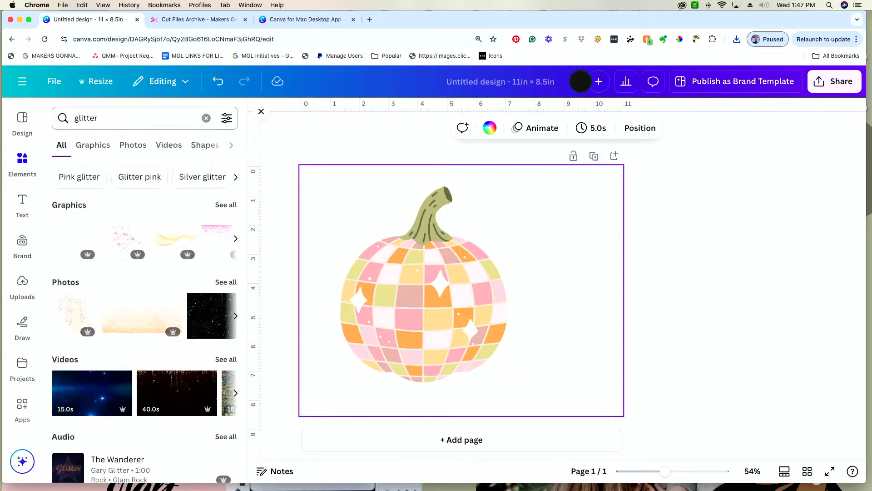
# Refine the elements search to "glitter background" and show all matching photos.
pyautogui.click(120, 117)
pyautogui.write('back')
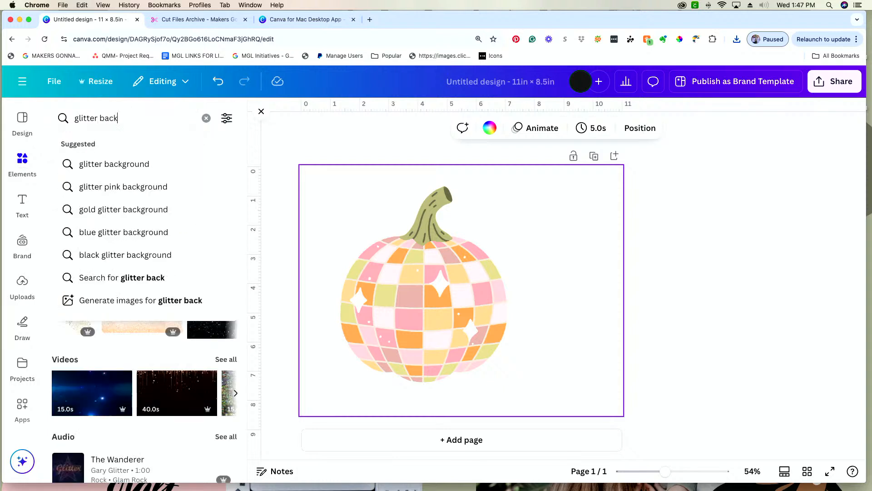
pyautogui.write('ground')
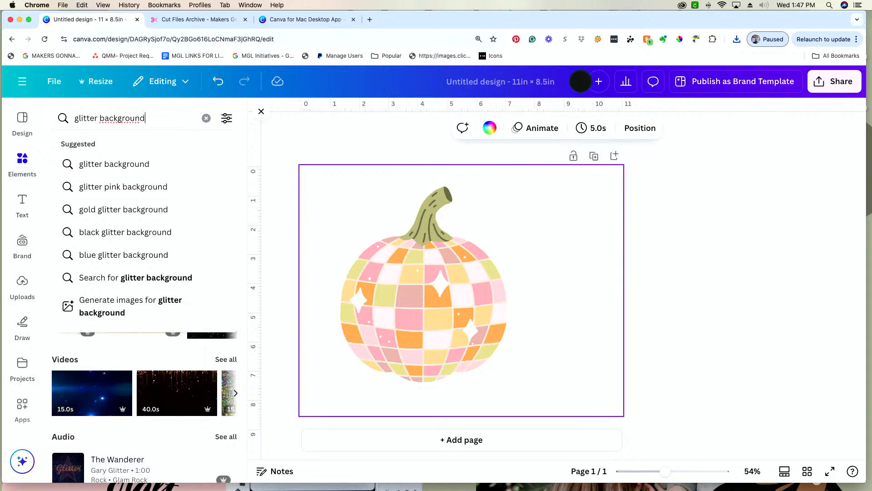
pyautogui.press('Return')
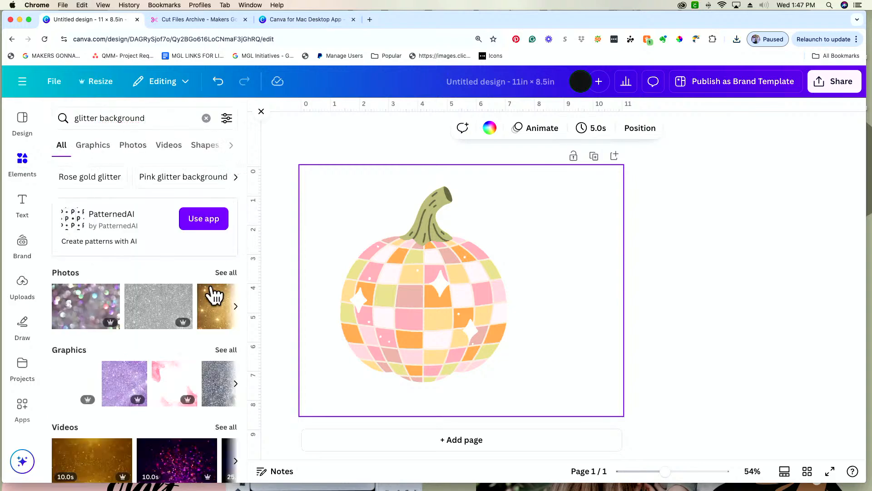
pyautogui.click(222, 273)
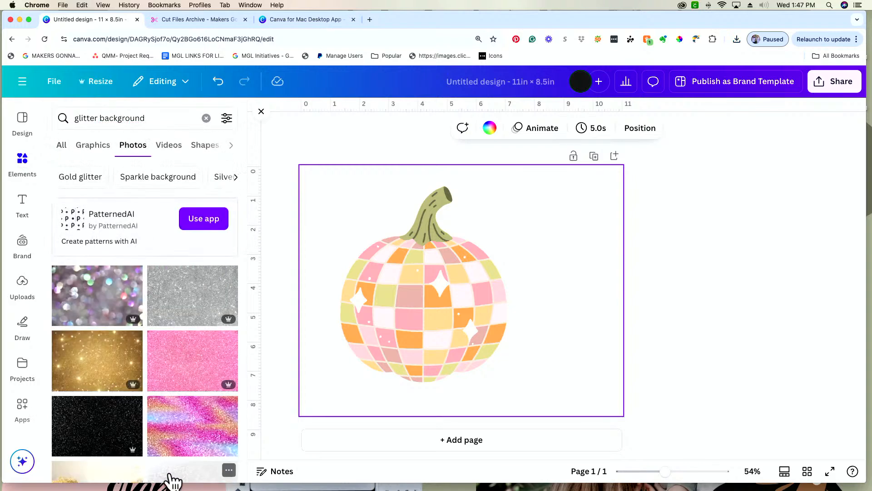
# Add the pink glitter photo, enlarged to cover the whole page and sent behind the pumpkin.
pyautogui.scroll(-6, 175, 423)
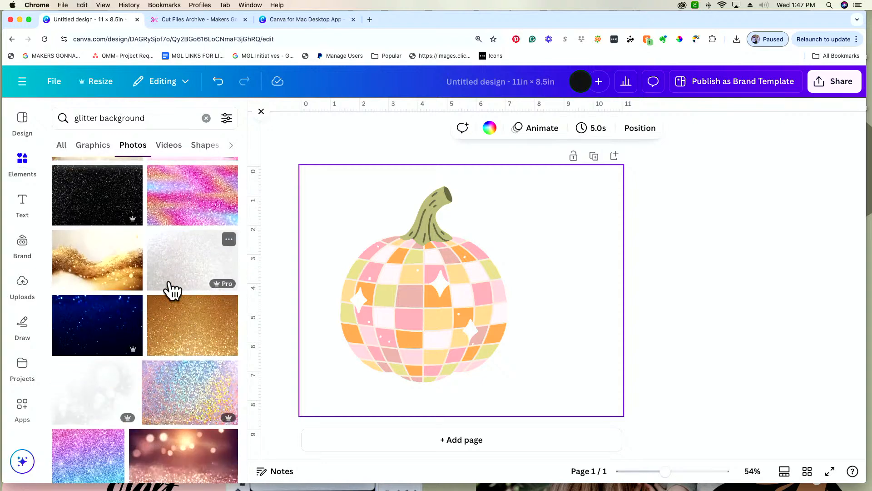
pyautogui.scroll(3, 155, 232)
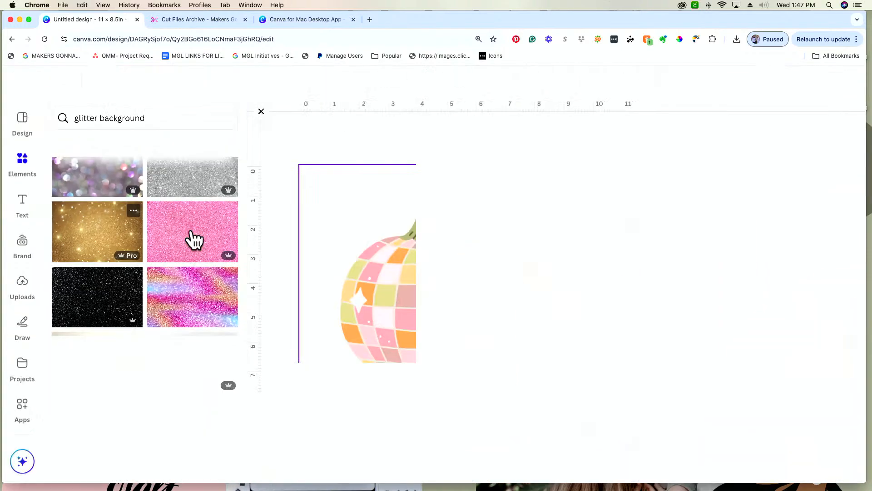
pyautogui.click(190, 232)
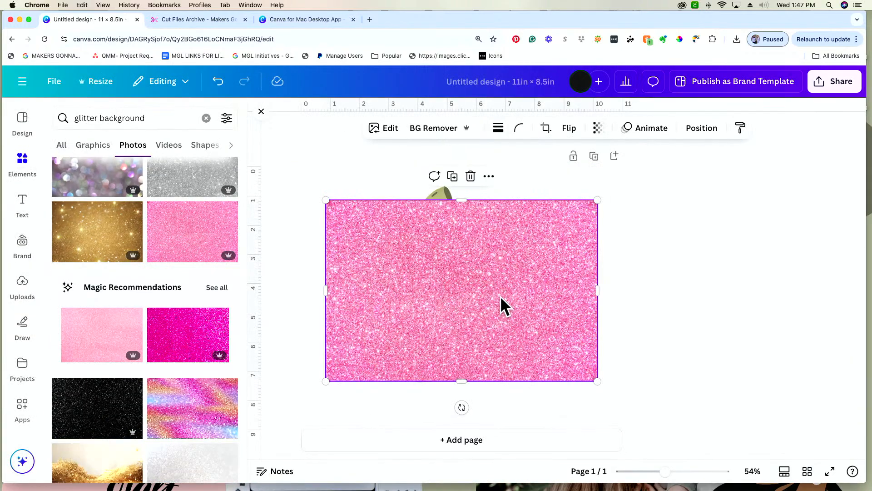
pyautogui.moveTo(500, 306); pyautogui.dragTo(477, 263)
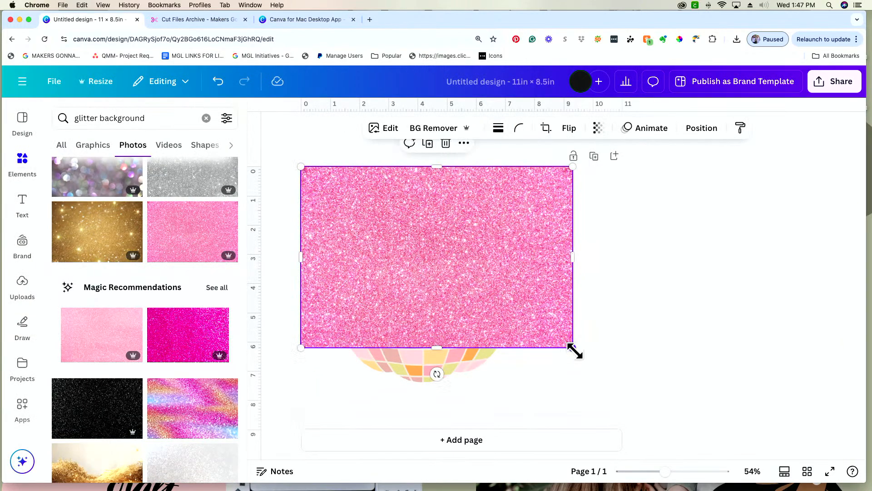
pyautogui.moveTo(575, 350); pyautogui.dragTo(666, 445)
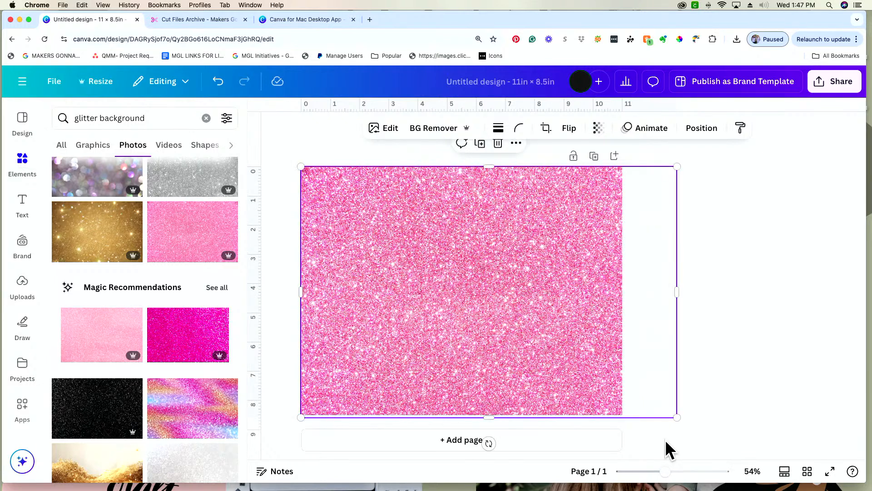
pyautogui.press('super+bracketleft')
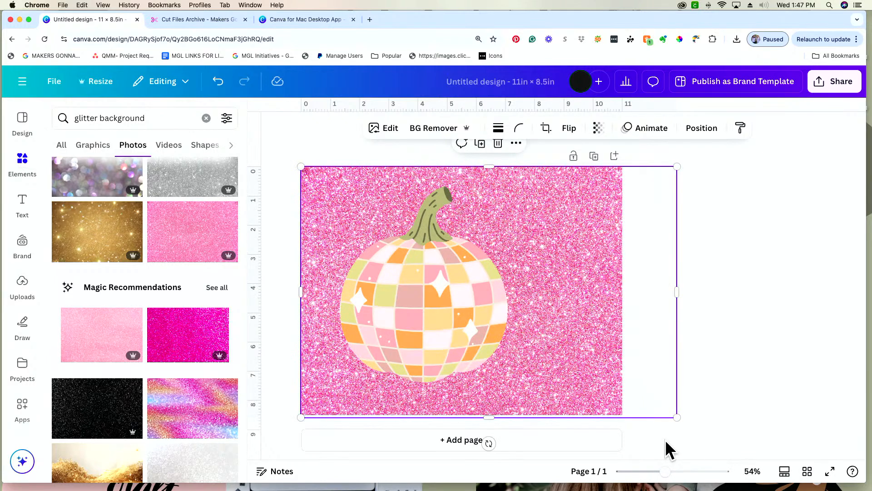
# Move the pumpkin closer to the page's left edge and delete the pink glitter background.
pyautogui.click(460, 308)
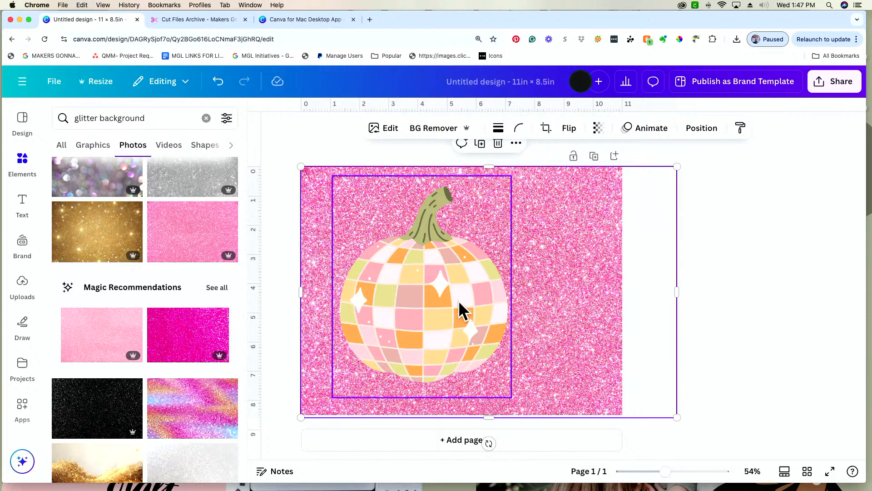
pyautogui.moveTo(460, 308); pyautogui.dragTo(436, 306)
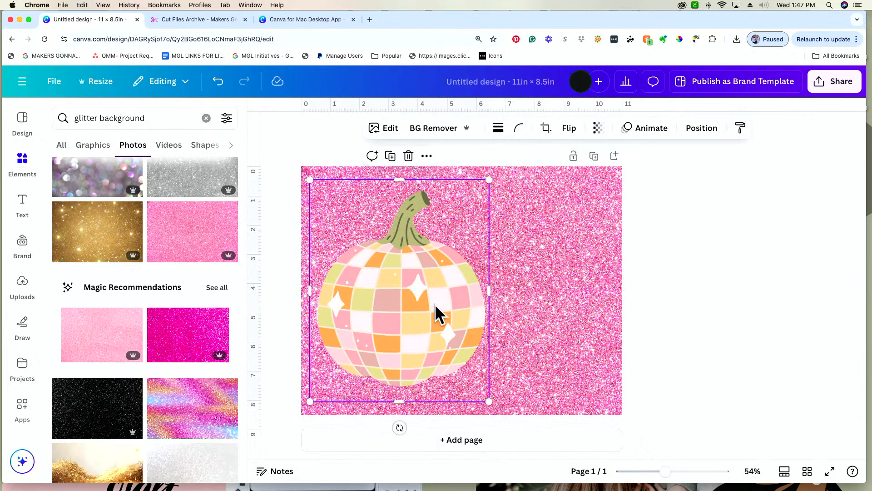
pyautogui.click(523, 316)
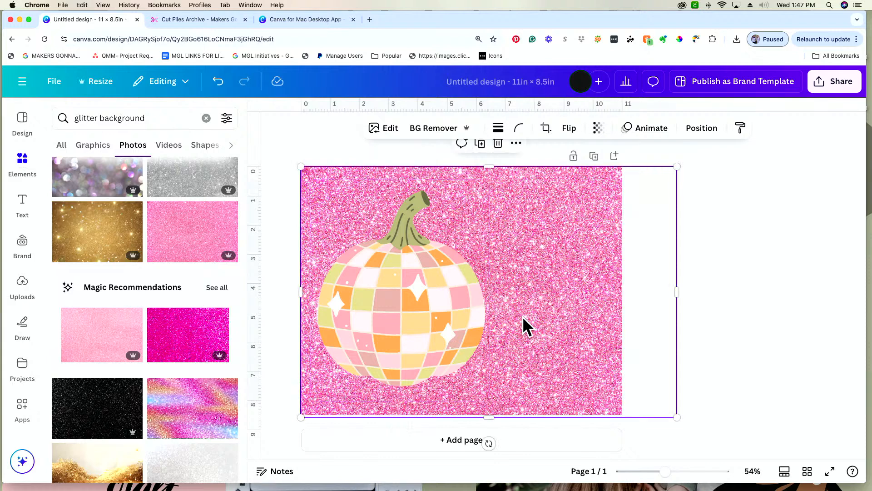
pyautogui.press('Delete')
# Try other glitter background photos behind the pumpkin, including the dark pink one, and delete them from the page.
pyautogui.scroll(-5, 113, 390)
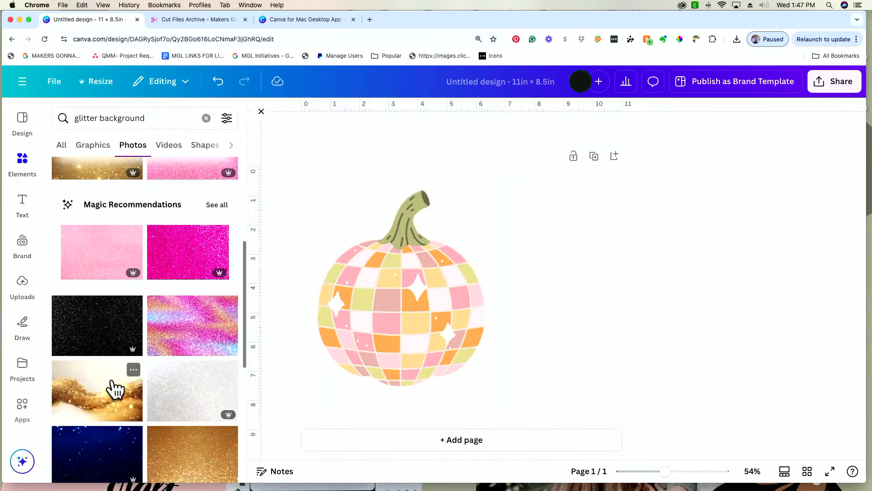
pyautogui.scroll(-4, 112, 409)
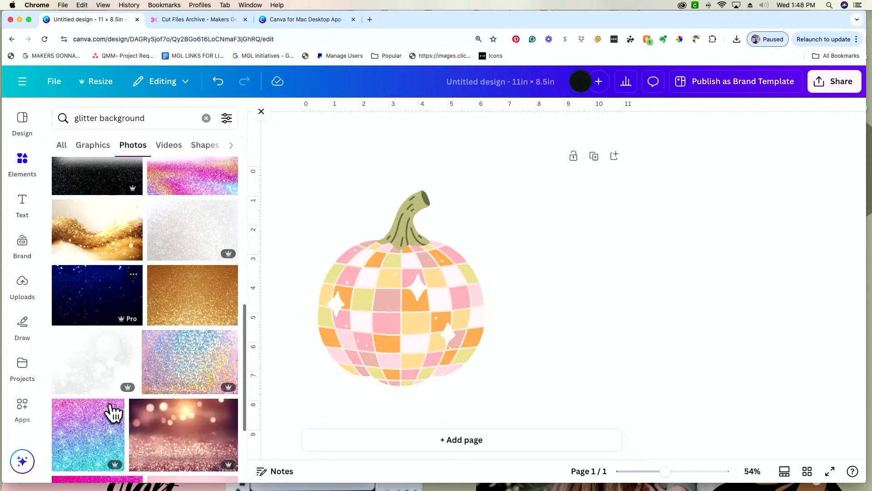
pyautogui.scroll(-6, 110, 402)
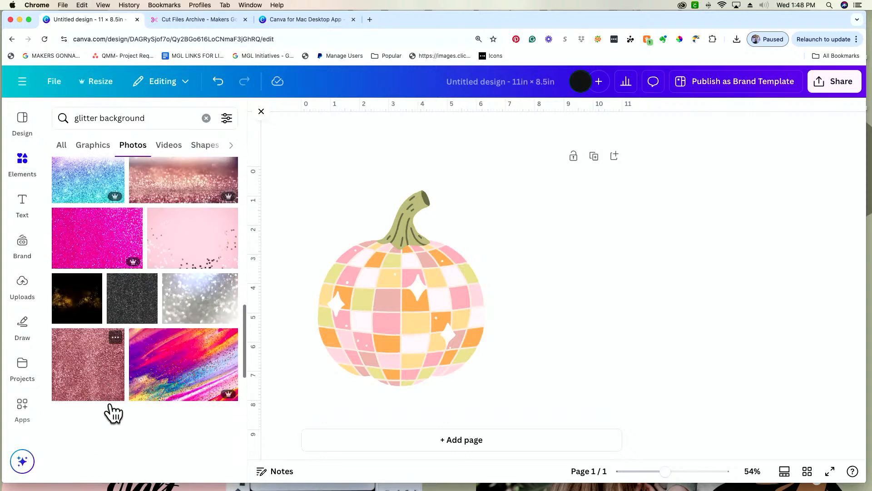
pyautogui.scroll(-3, 110, 401)
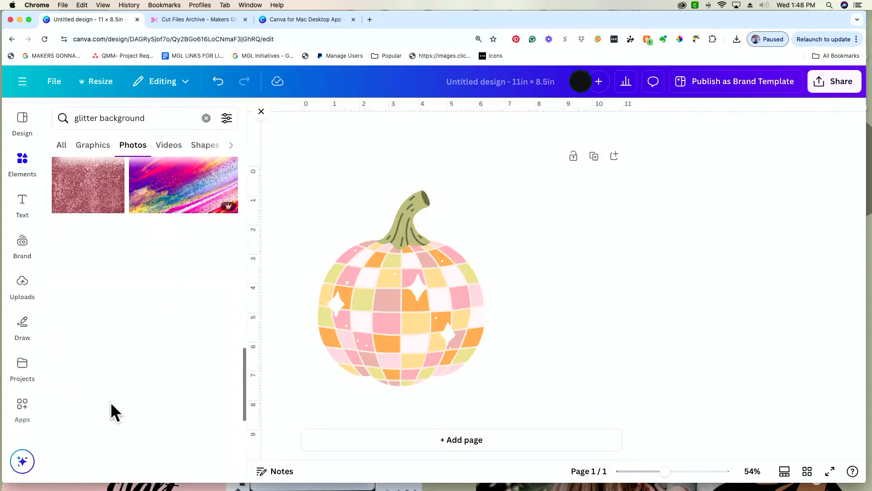
pyautogui.click(201, 334)
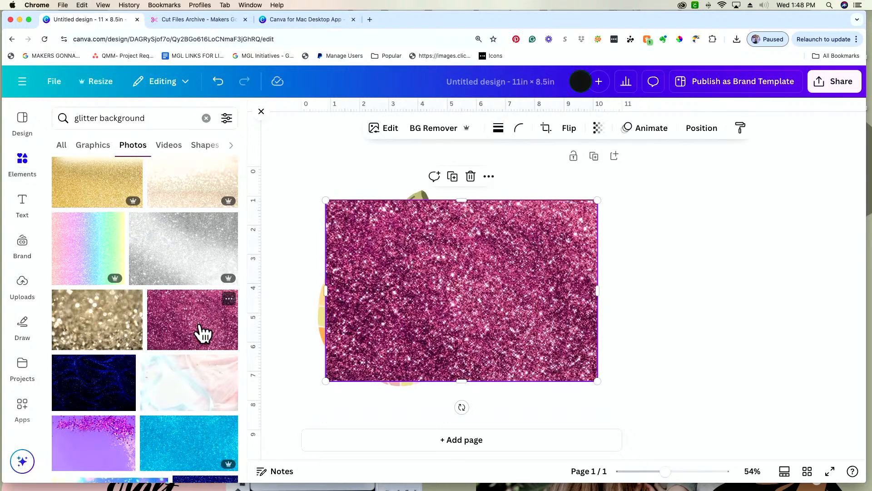
pyautogui.press('super+bracketleft')
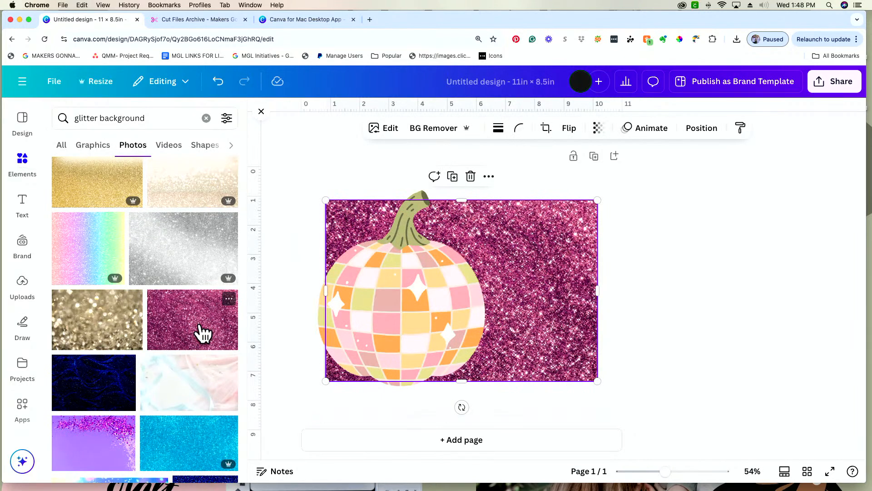
pyautogui.press('Delete')
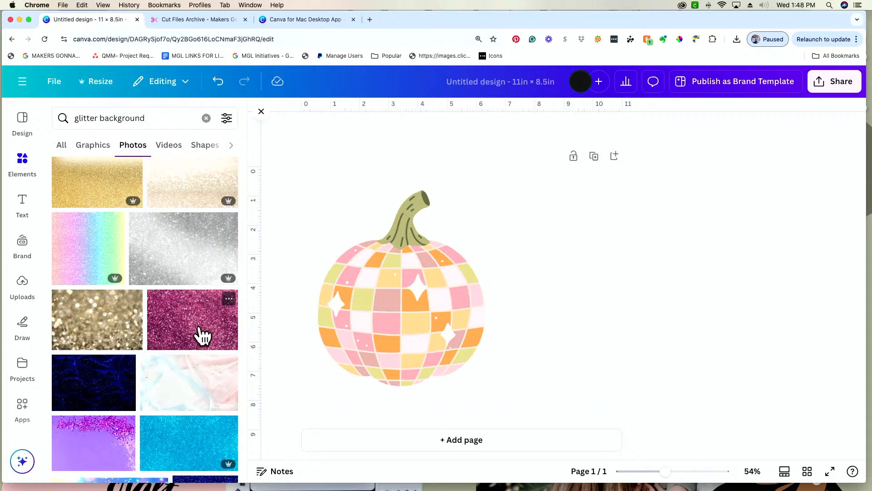
pyautogui.click(203, 366)
pyautogui.press('Delete')
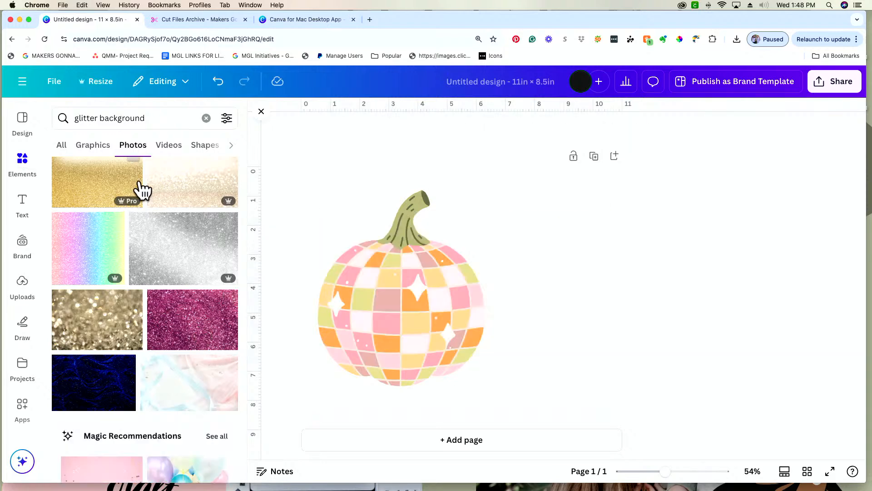
# Search the photo library for "watercolor background".
pyautogui.click(157, 118)
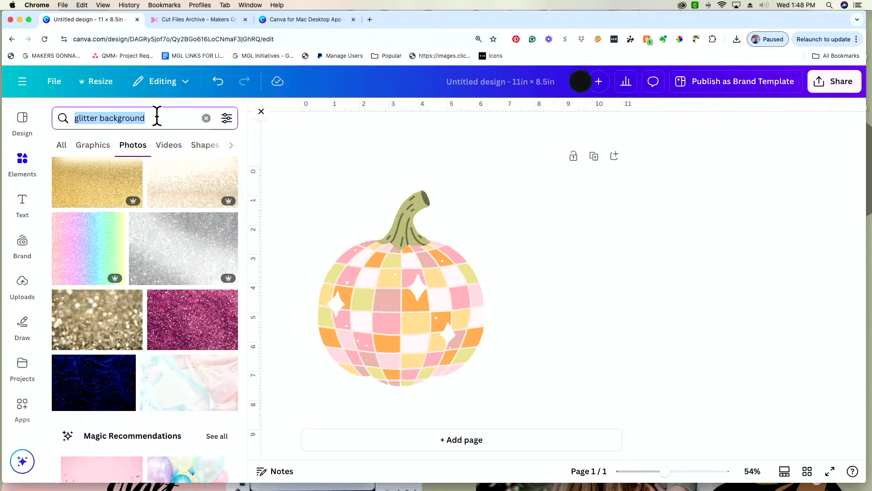
pyautogui.write('watercolor ')
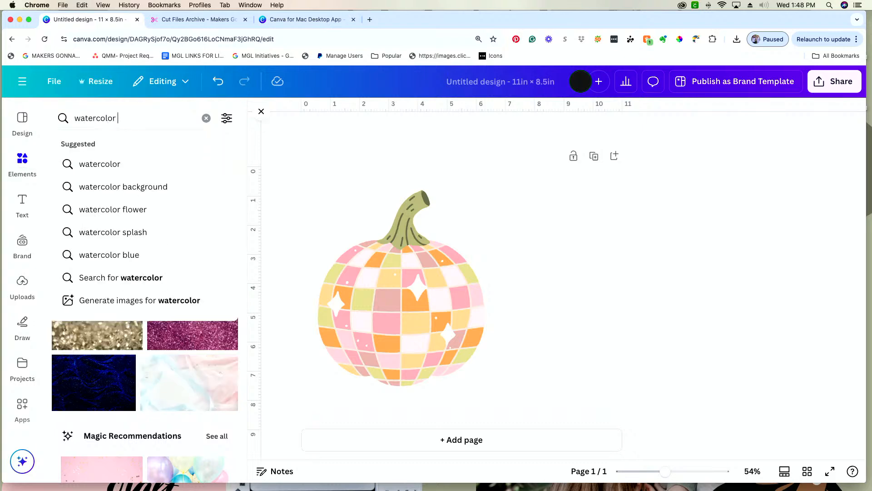
pyautogui.write('backgrou')
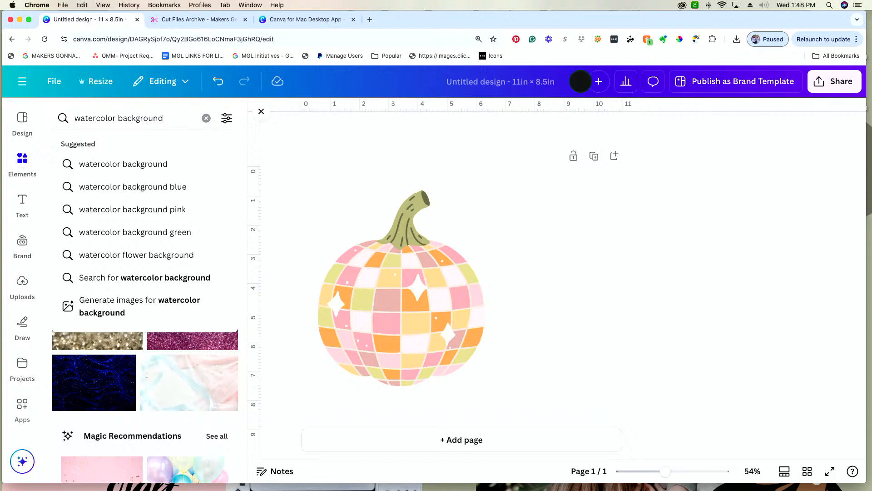
pyautogui.write('nd')
pyautogui.press('Return')
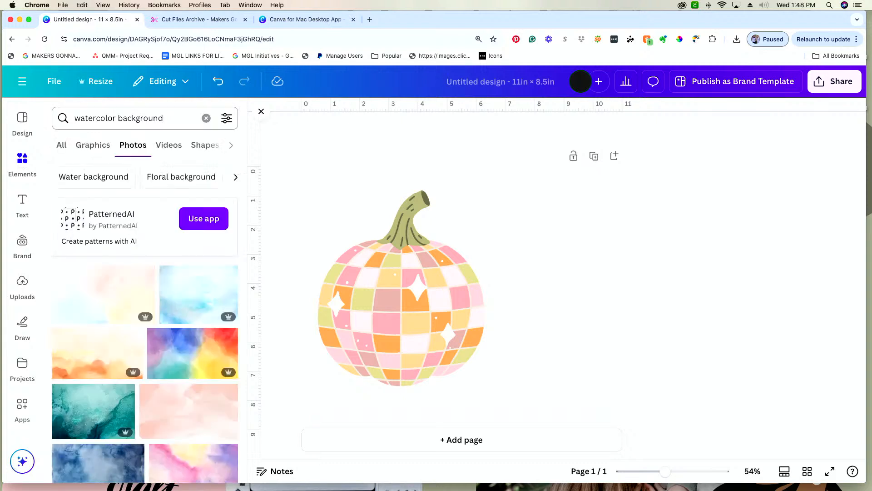
# Look through the watercolor background photos for one that suits the pumpkin.
pyautogui.scroll(-5, 170, 400)
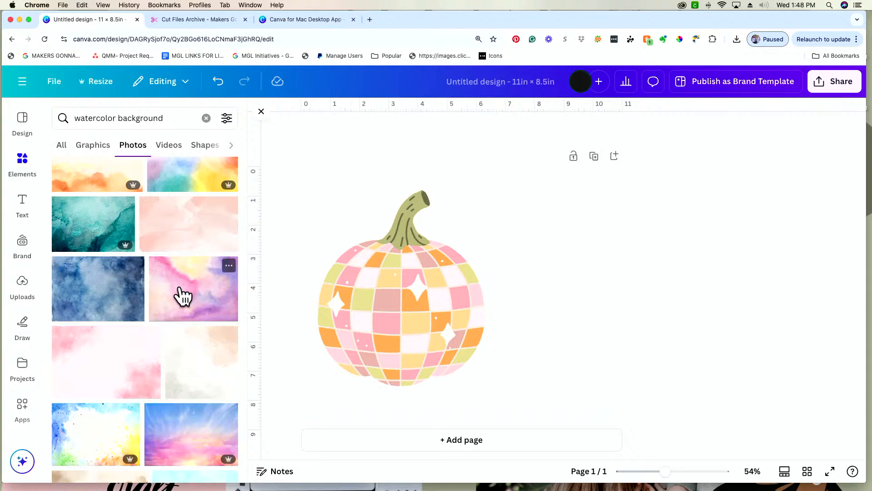
pyautogui.scroll(-5, 135, 460)
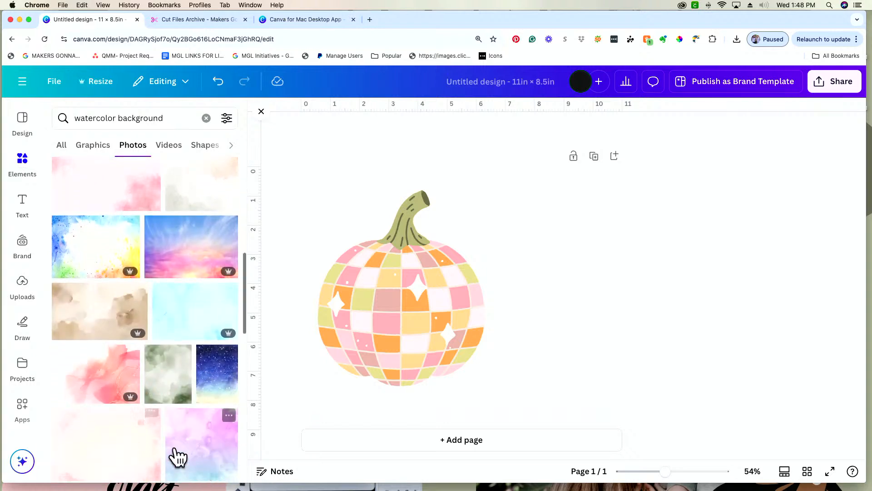
pyautogui.scroll(-4, 176, 444)
pyautogui.scroll(-3, 176, 444)
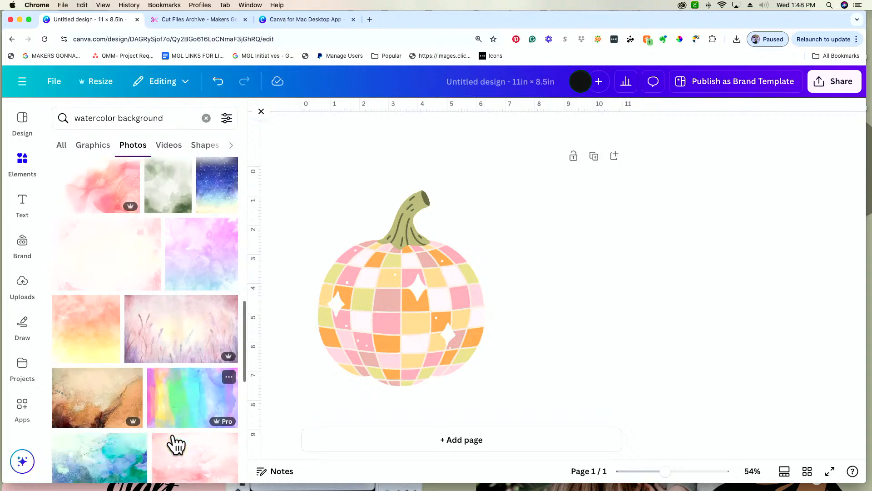
pyautogui.scroll(-10, 173, 440)
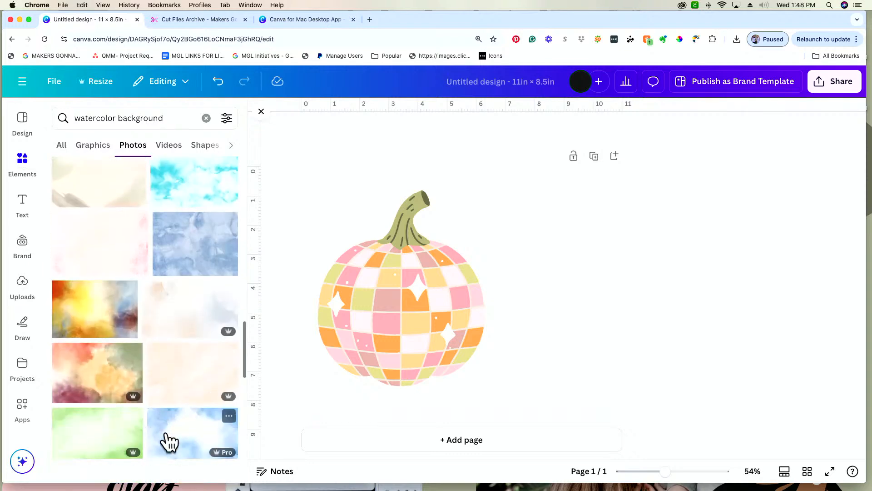
pyautogui.scroll(-3, 166, 430)
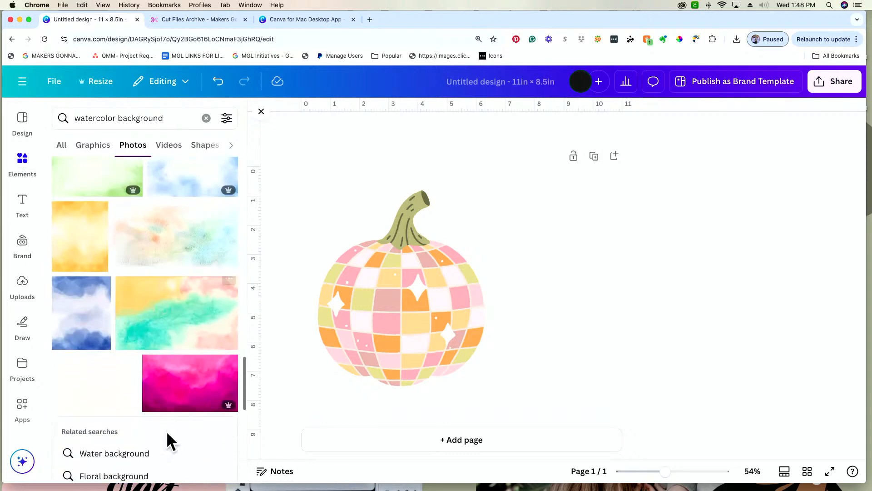
pyautogui.scroll(-4, 168, 384)
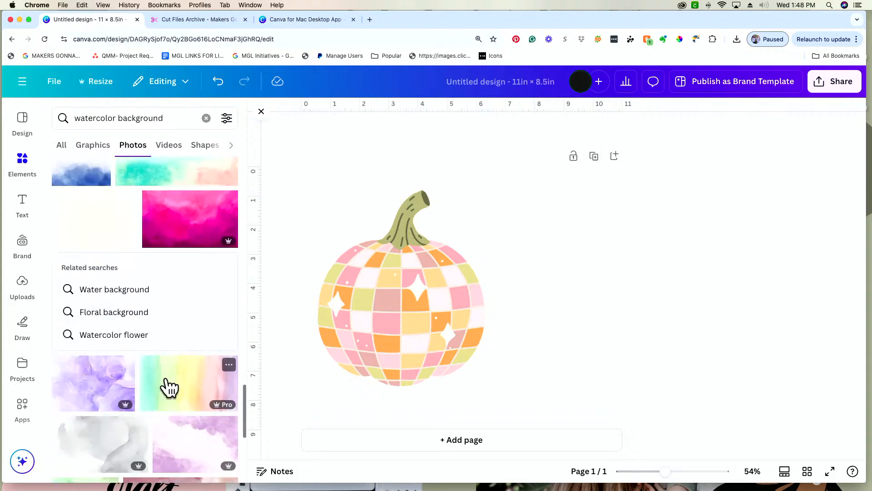
pyautogui.scroll(-3, 166, 387)
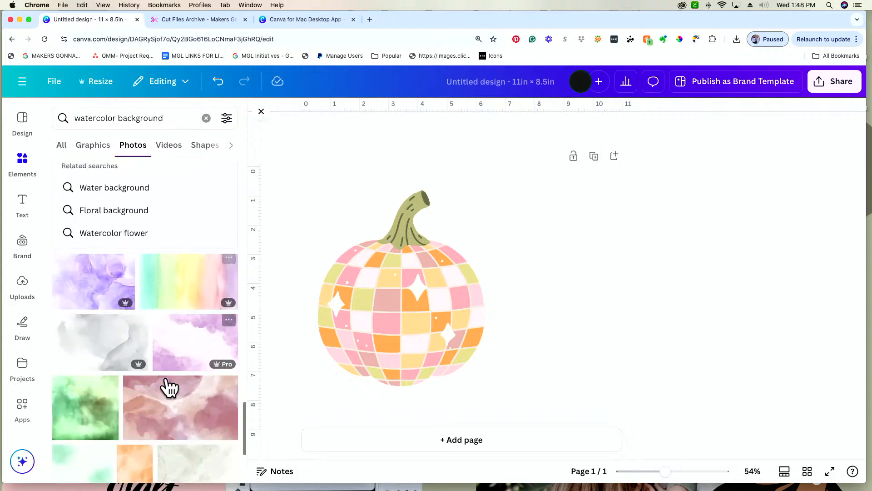
# Try the pumpkin's orange #ffad5b, green #c7c289 and pink photo colors as the page background.
pyautogui.click(598, 365)
pyautogui.click(490, 127)
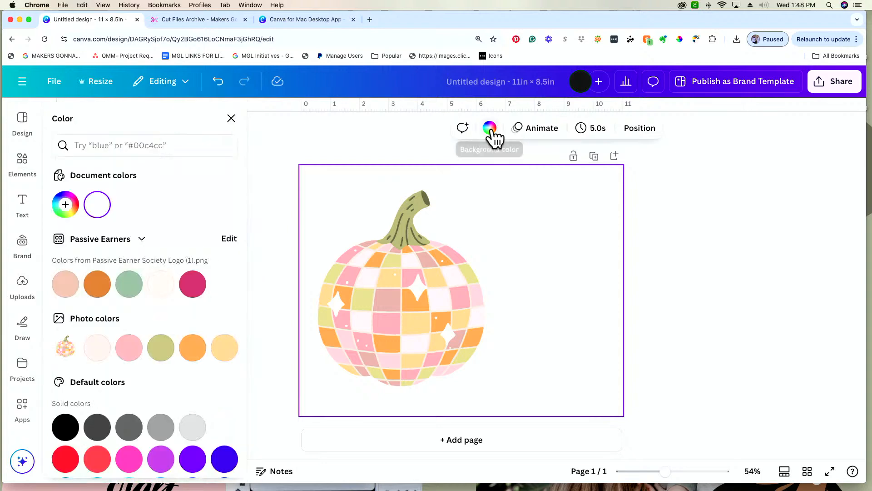
pyautogui.click(194, 357)
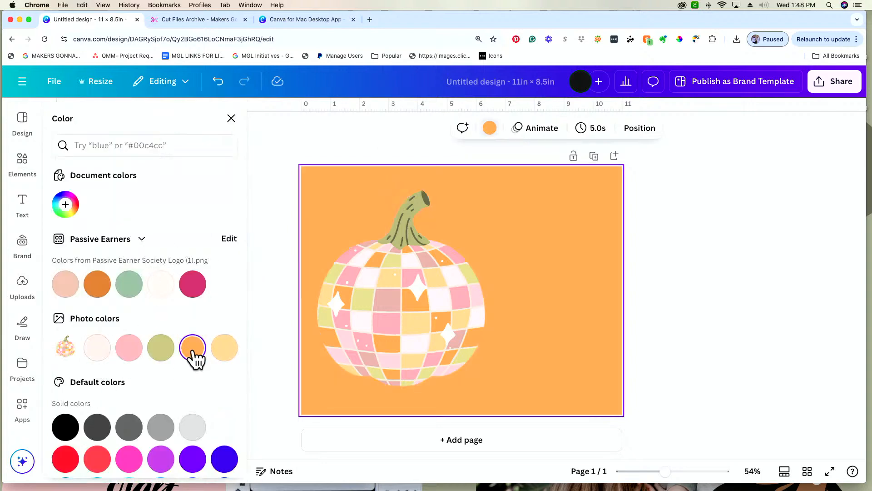
pyautogui.click(163, 352)
pyautogui.click(134, 352)
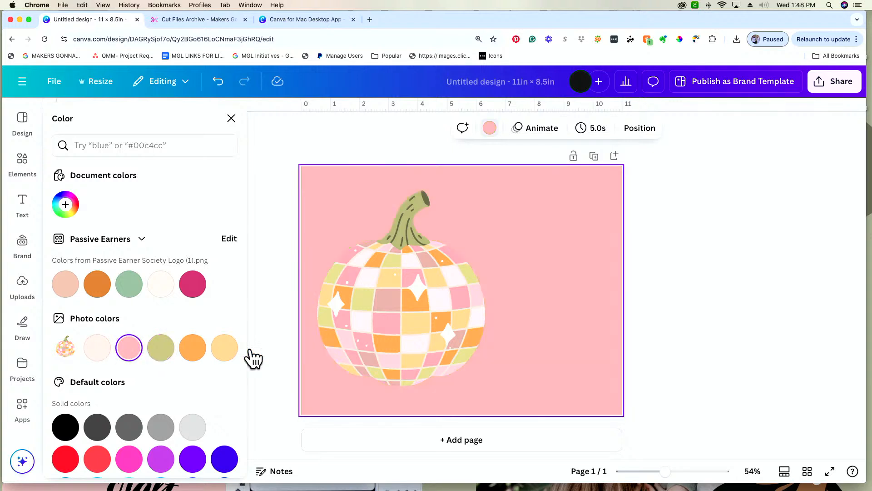
# Deepen the pink page background to the custom solid color #FF8C92.
pyautogui.click(490, 128)
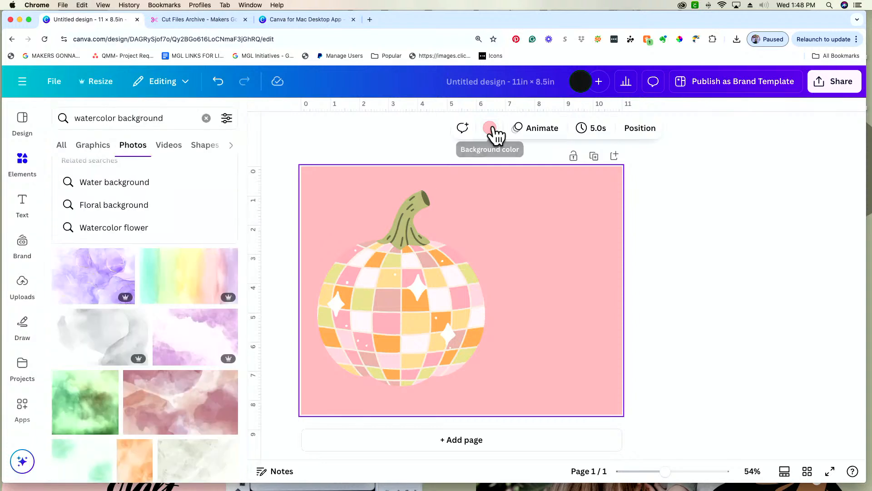
pyautogui.click(490, 129)
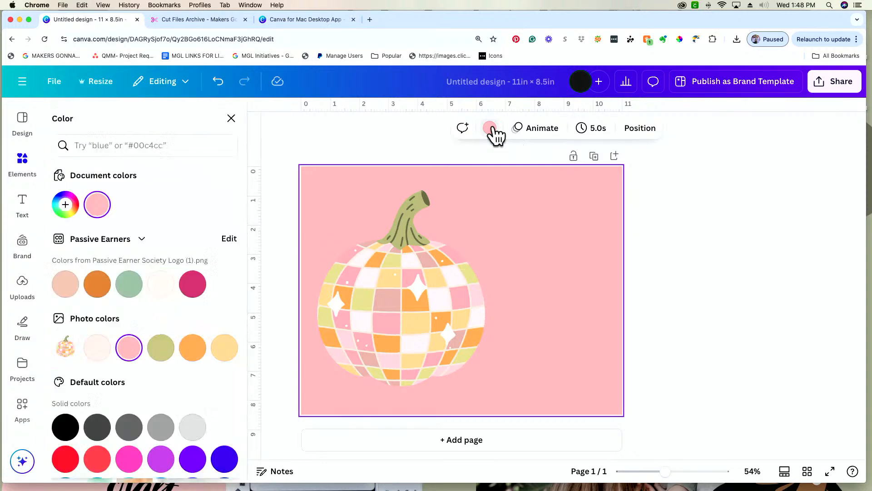
pyautogui.click(71, 211)
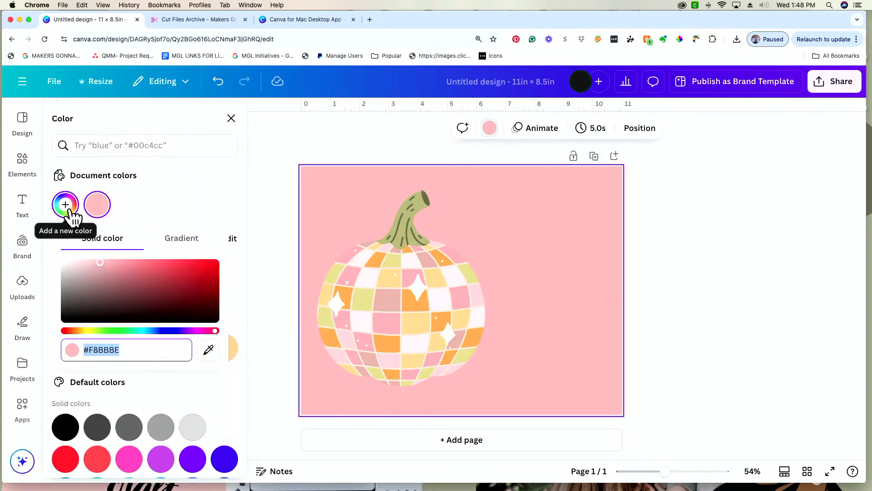
pyautogui.click(86, 263)
pyautogui.moveTo(86, 262); pyautogui.dragTo(132, 262)
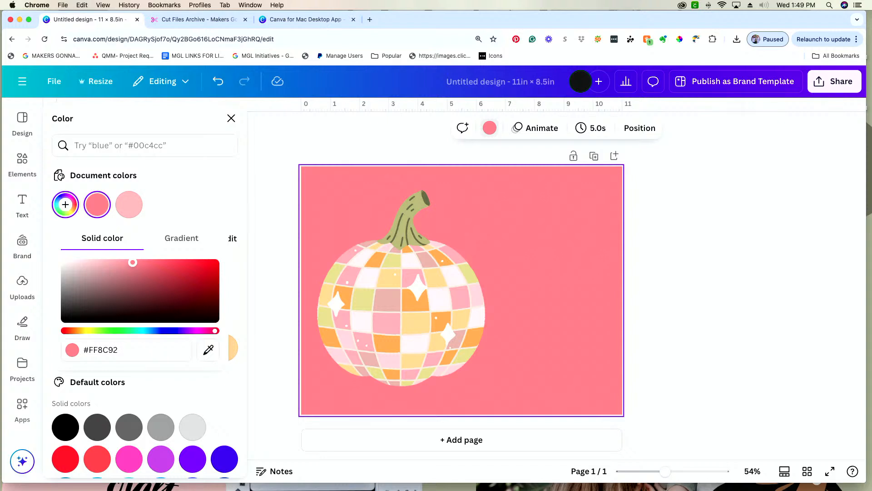
pyautogui.click(195, 195)
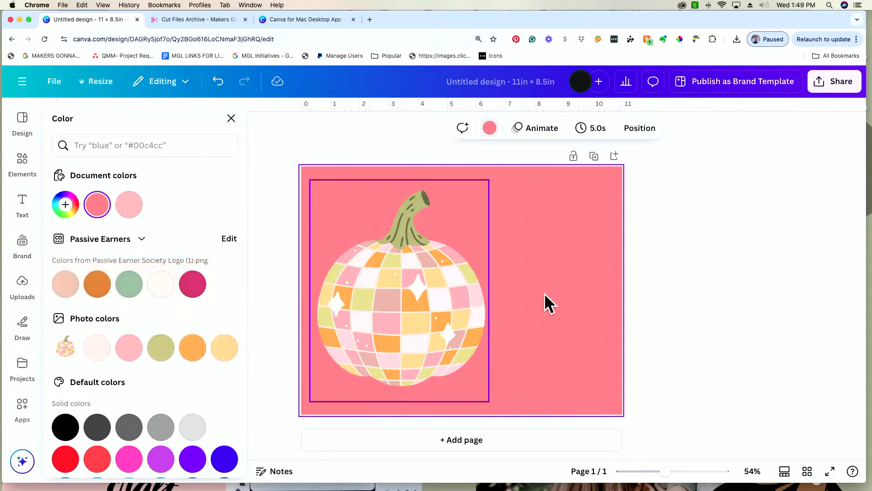
# Change the page background to the pumpkin's orange photo color and adjust the solid color until it is black (#000000).
pyautogui.click(193, 348)
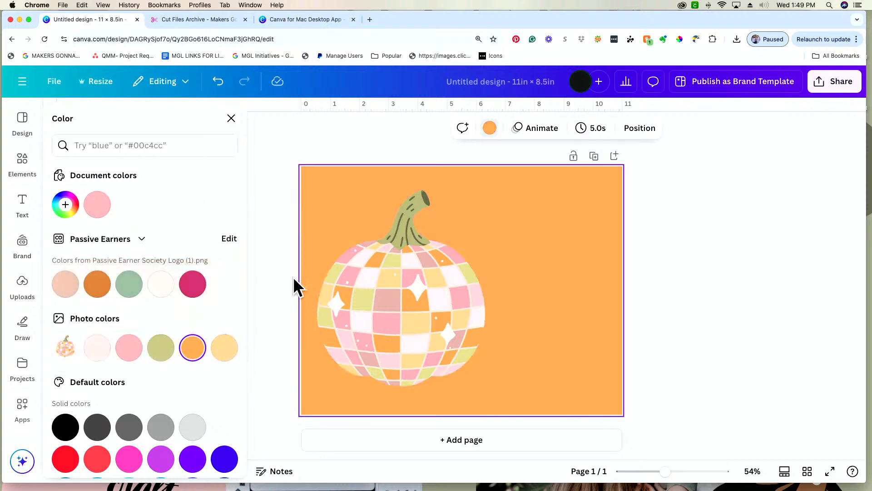
pyautogui.click(490, 129)
pyautogui.click(490, 128)
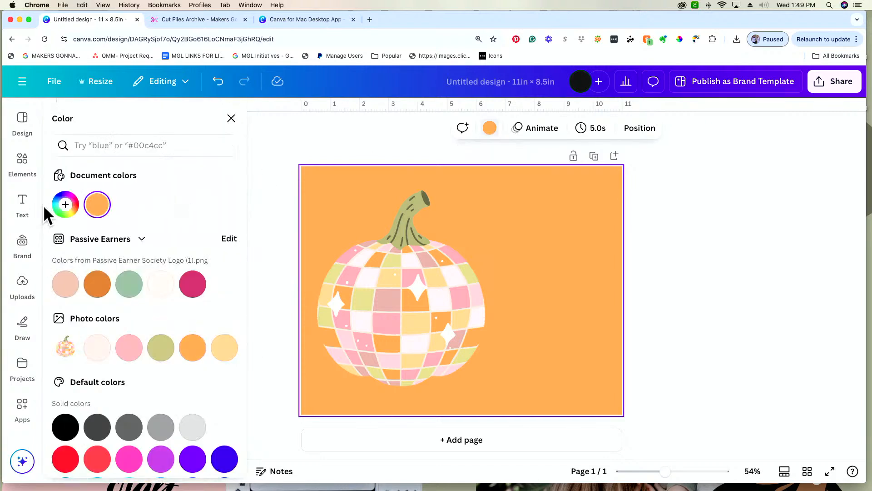
pyautogui.click(65, 205)
pyautogui.click(165, 262)
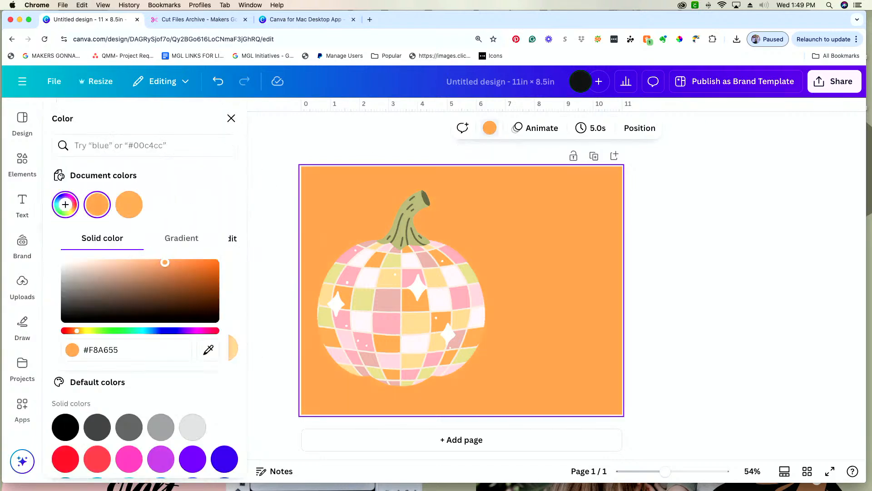
pyautogui.moveTo(165, 262); pyautogui.dragTo(236, 331)
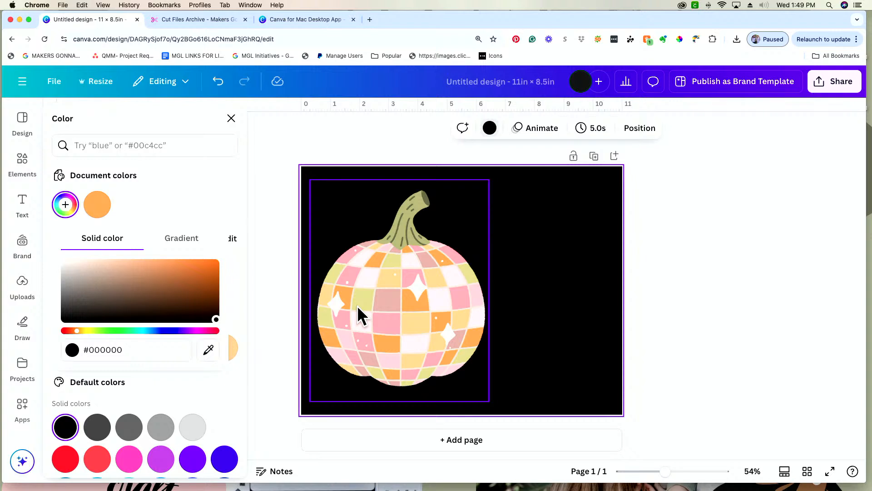
# Scale the pumpkin down to roughly two thirds of its size and move it inward from the page's left edge.
pyautogui.click(407, 304)
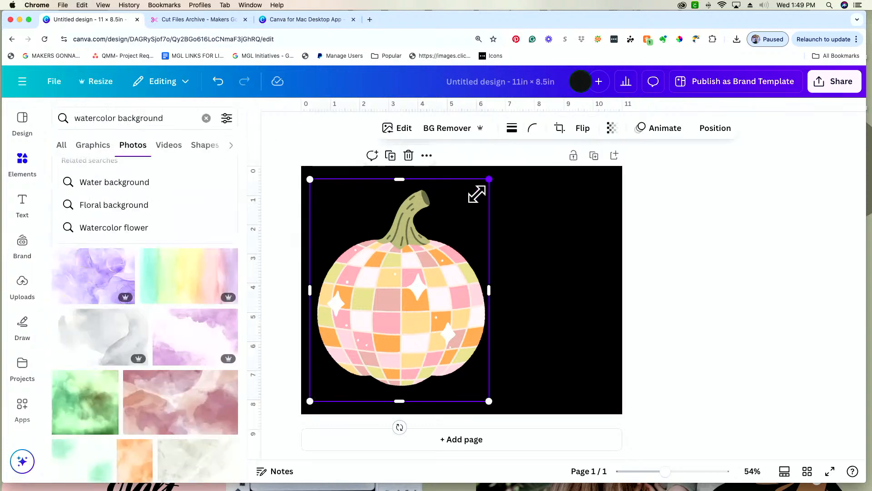
pyautogui.moveTo(487, 182); pyautogui.dragTo(425, 233)
pyautogui.moveTo(383, 347); pyautogui.dragTo(433, 313)
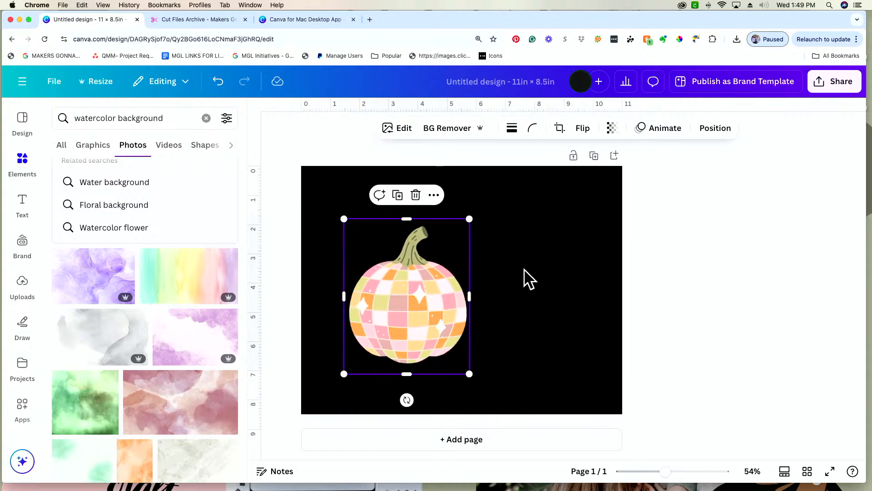
# Download the pumpkin design with its black background as a PNG at size 1.
pyautogui.click(548, 308)
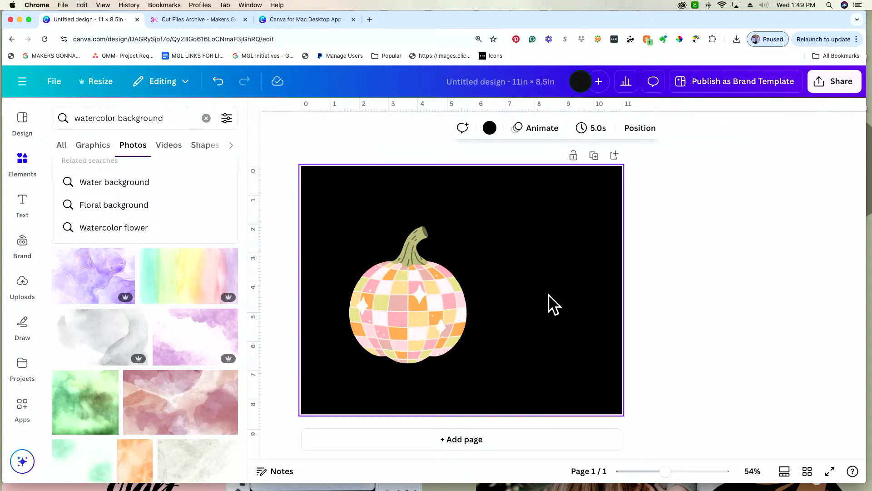
pyautogui.click(840, 82)
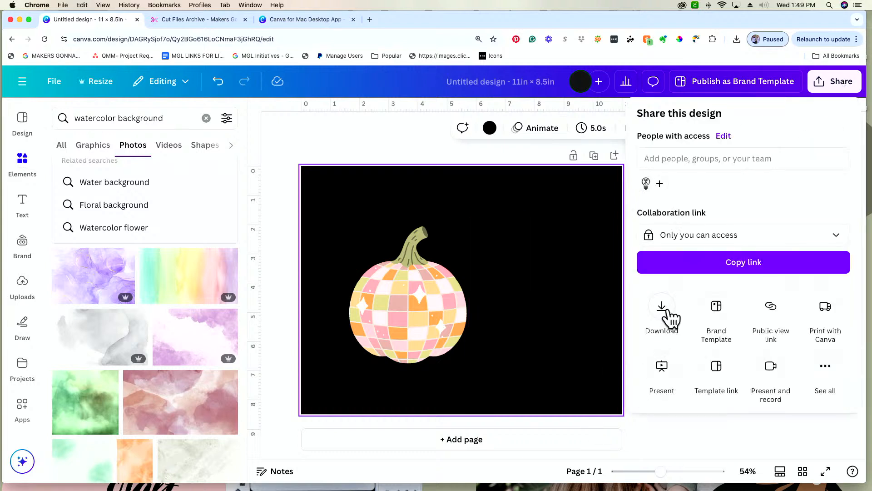
pyautogui.click(667, 314)
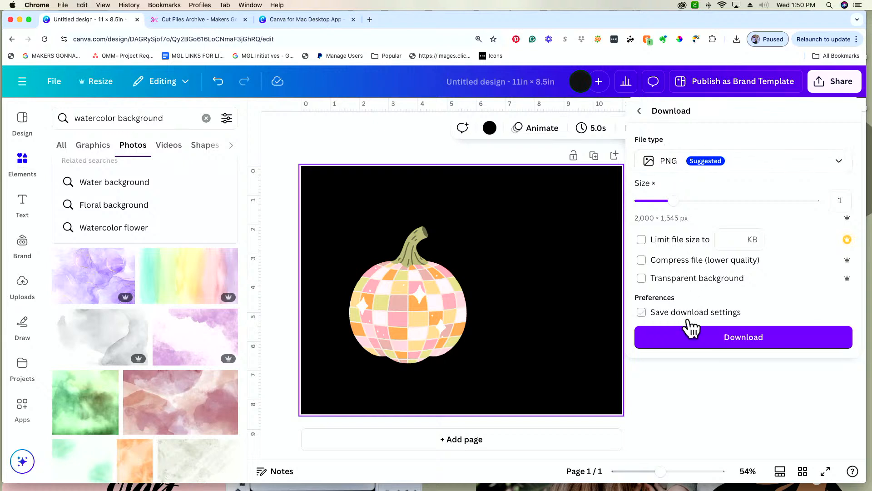
pyautogui.click(694, 340)
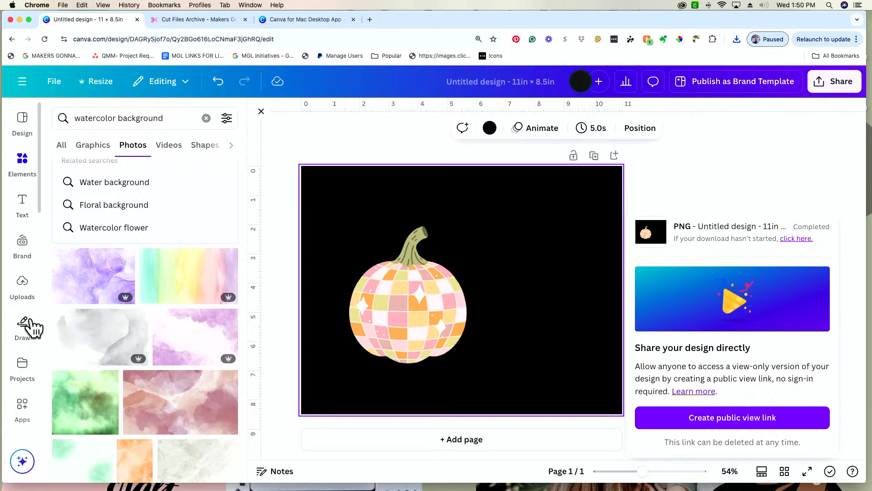
# Upload the downloaded Untitled design (36).png to the uploaded images.
pyautogui.click(738, 41)
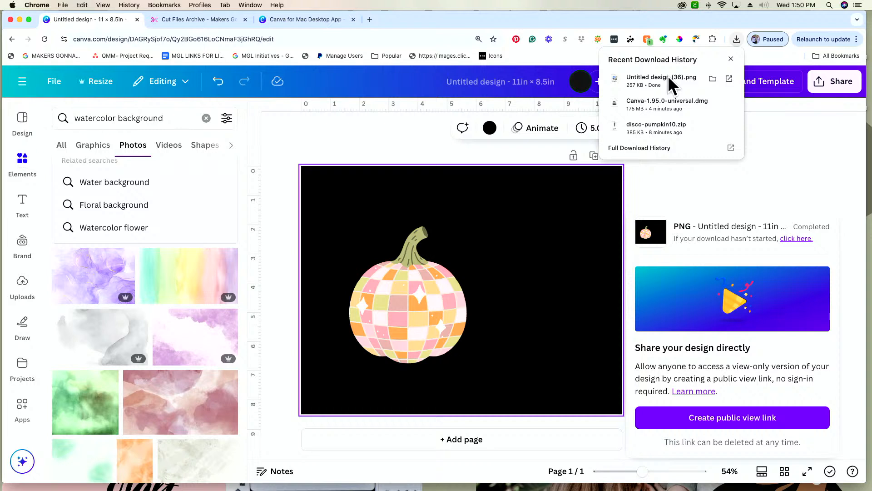
pyautogui.moveTo(668, 76); pyautogui.dragTo(21, 295)
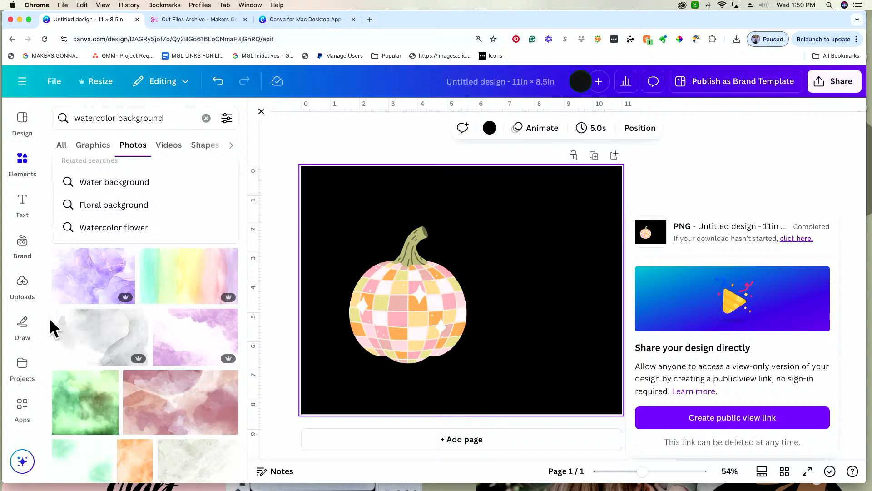
pyautogui.click(22, 293)
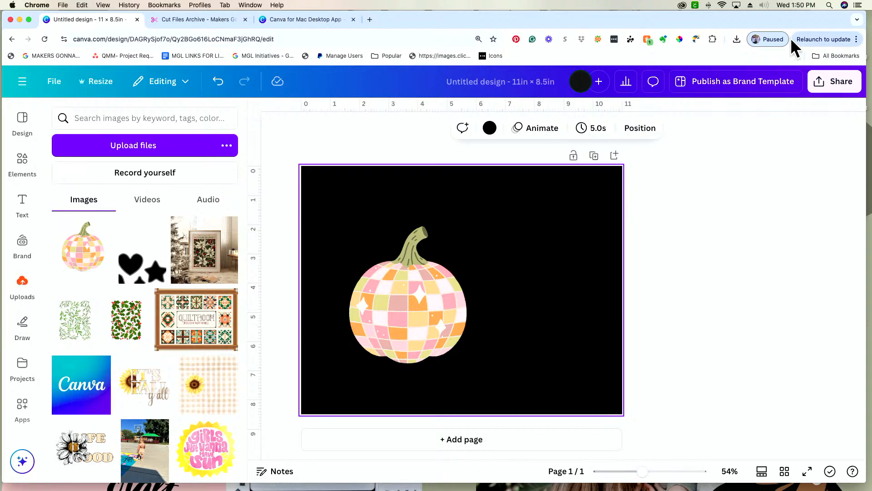
pyautogui.click(737, 39)
pyautogui.moveTo(664, 80); pyautogui.dragTo(138, 270)
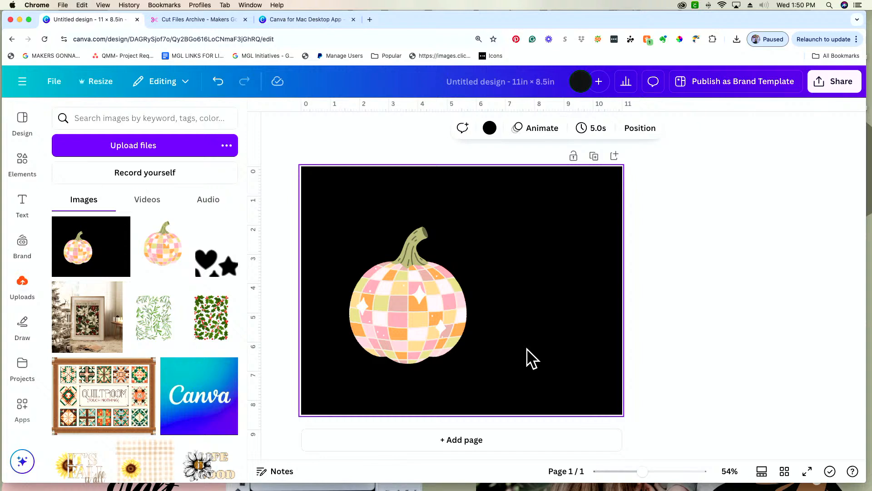
# Delete the page's black background and move the pumpkin slightly down toward the page's left edge.
pyautogui.press('Delete')
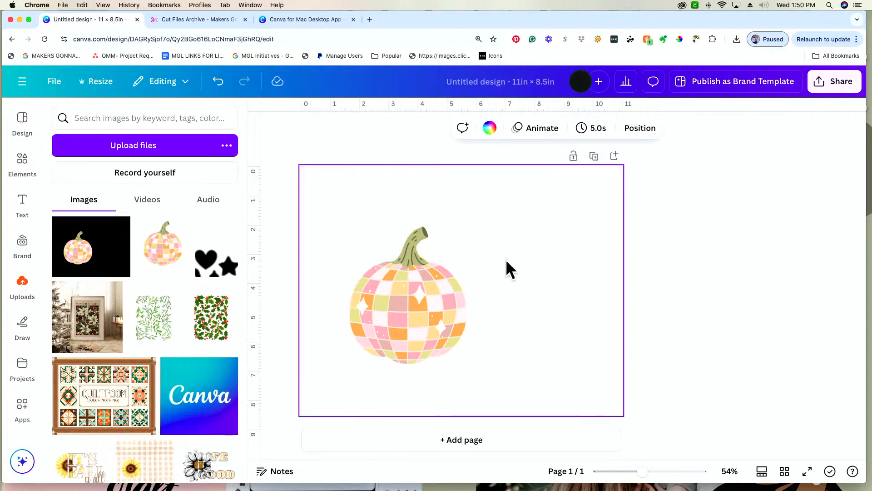
pyautogui.moveTo(402, 314)
pyautogui.mouseDown()
pyautogui.moveTo(430, 260)
pyautogui.moveTo(394, 320)
pyautogui.mouseUp()
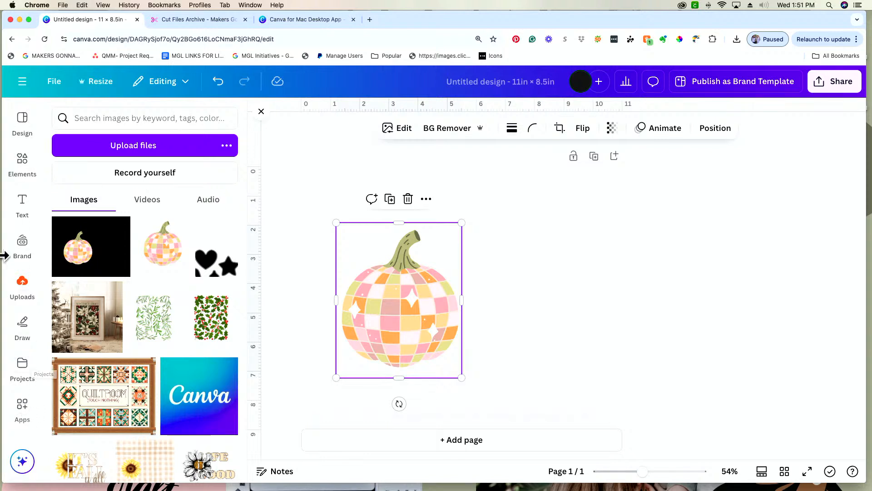
# Open the FontFrame app and look over its image options.
pyautogui.scroll(-2, 25, 383)
pyautogui.scroll(-3, 23, 380)
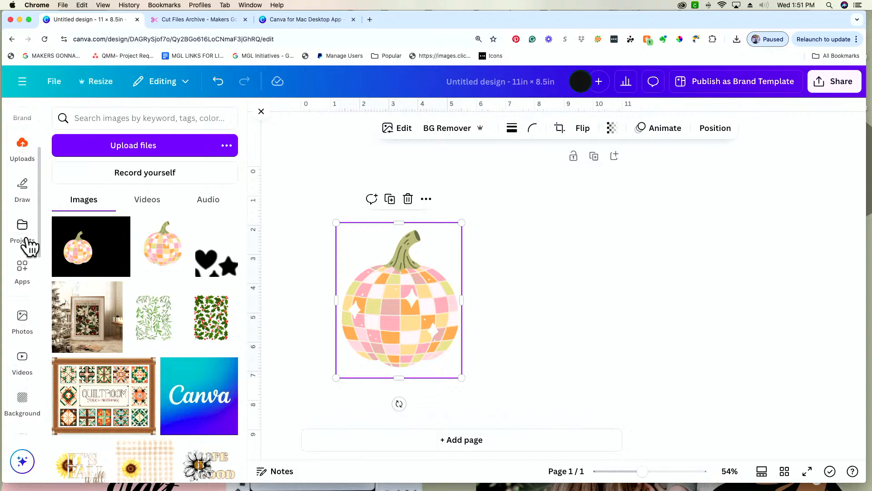
pyautogui.click(24, 273)
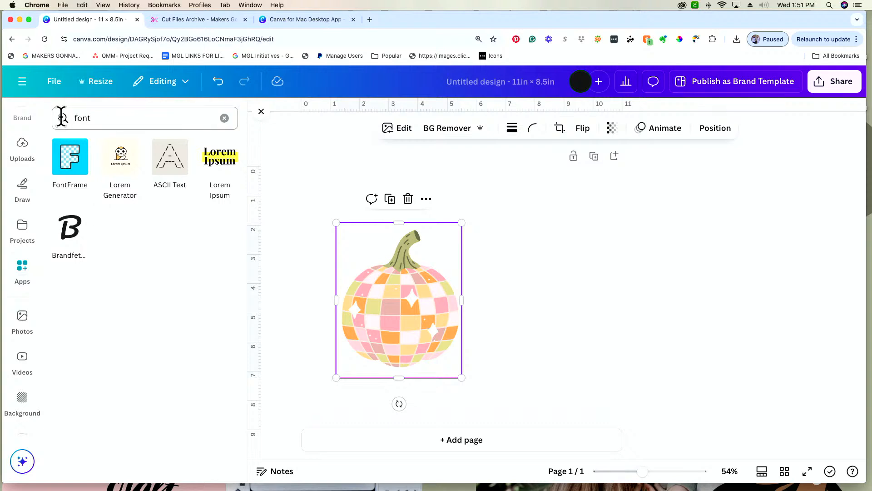
pyautogui.click(80, 176)
pyautogui.scroll(-4, 140, 315)
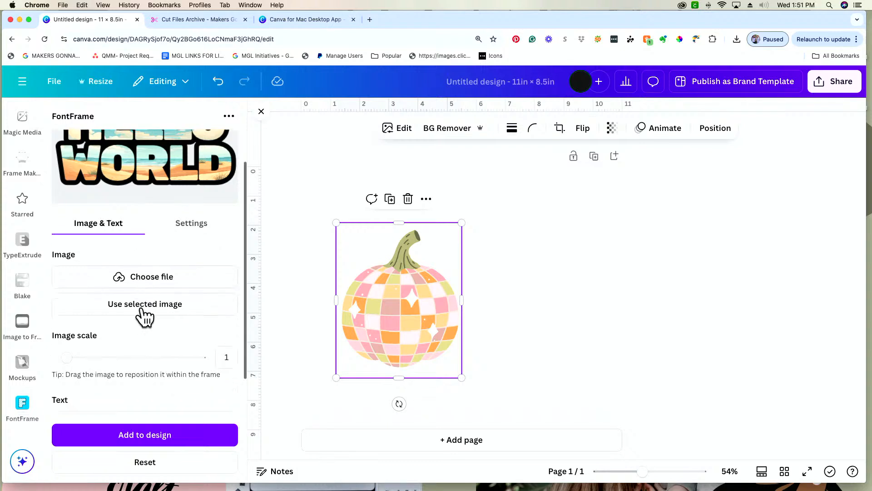
pyautogui.scroll(4, 145, 316)
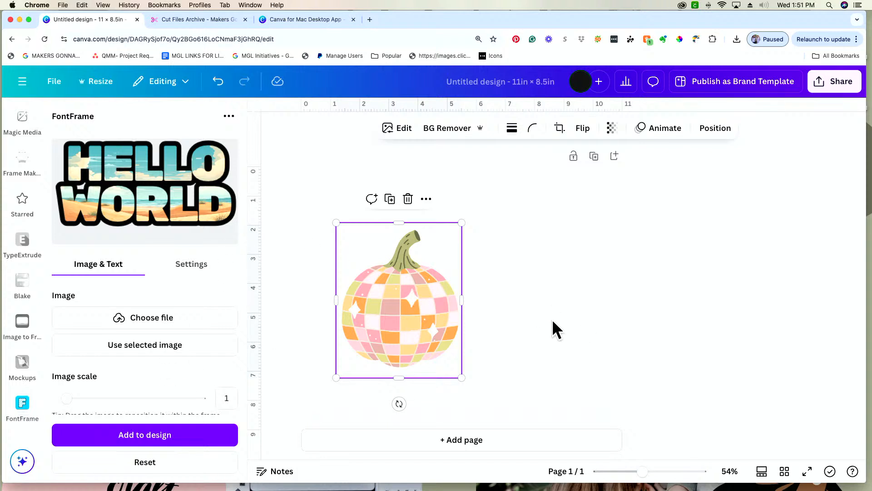
# Place the uploaded black-background pumpkin image on the page beside the original pumpkin, with the original moved up to the page's left edge.
pyautogui.moveTo(403, 318); pyautogui.dragTo(402, 308)
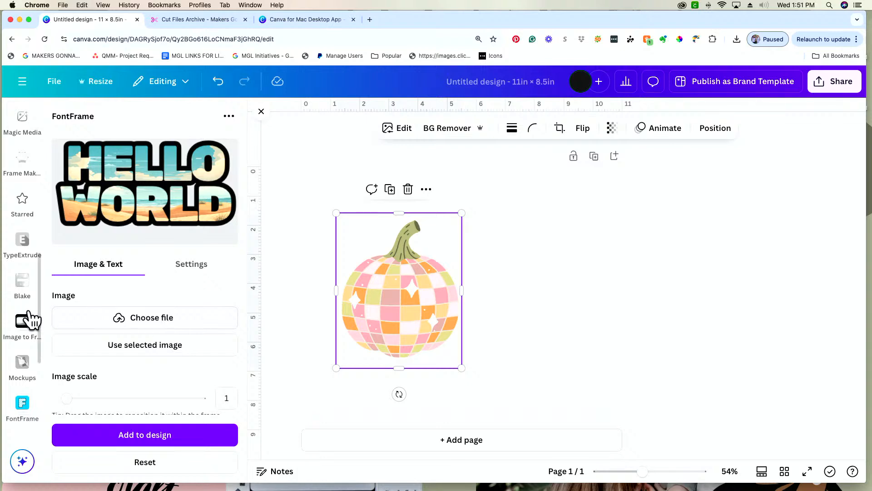
pyautogui.scroll(6, 29, 318)
pyautogui.scroll(5, 28, 300)
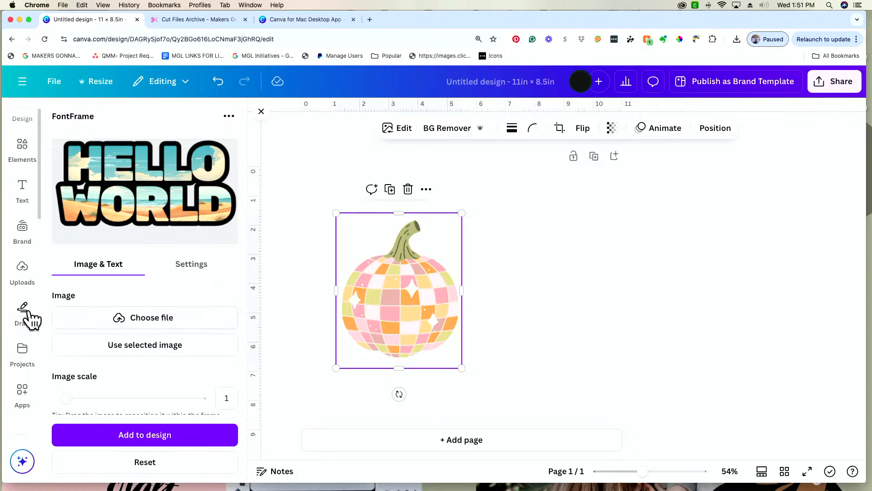
pyautogui.click(24, 279)
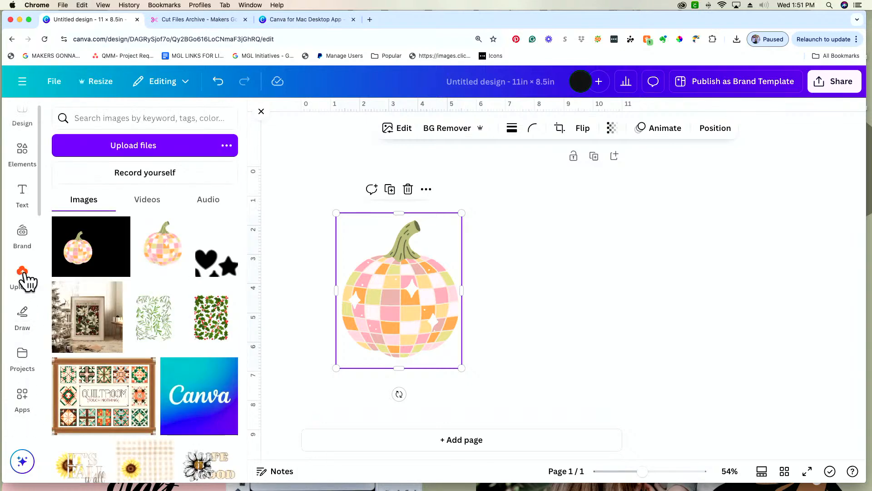
pyautogui.click(81, 270)
pyautogui.moveTo(524, 302); pyautogui.dragTo(619, 298)
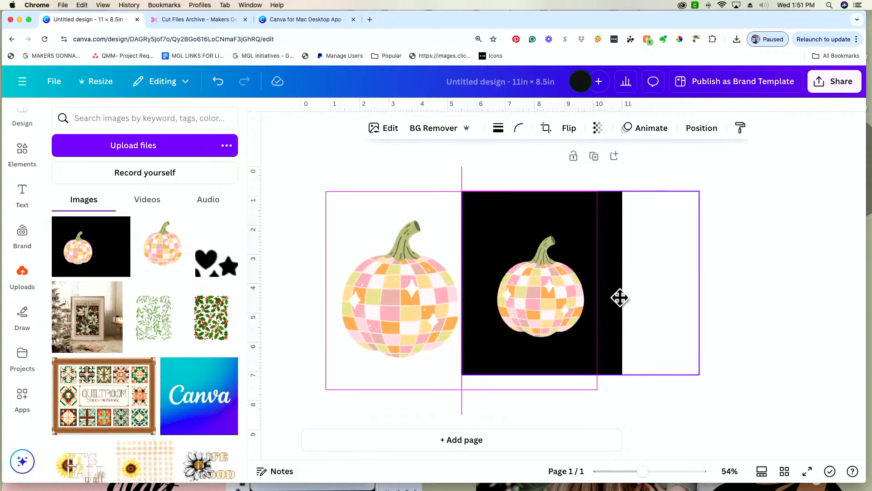
pyautogui.moveTo(427, 304); pyautogui.dragTo(391, 292)
pyautogui.moveTo(554, 306); pyautogui.dragTo(503, 283)
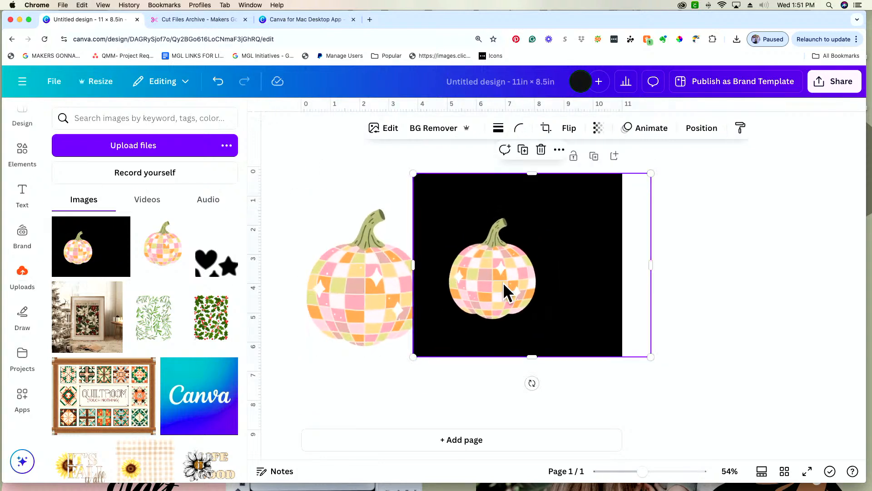
# Open FontFrame and use the black-background pumpkin image as the lettering fill, moving that image further onto the page.
pyautogui.click(24, 399)
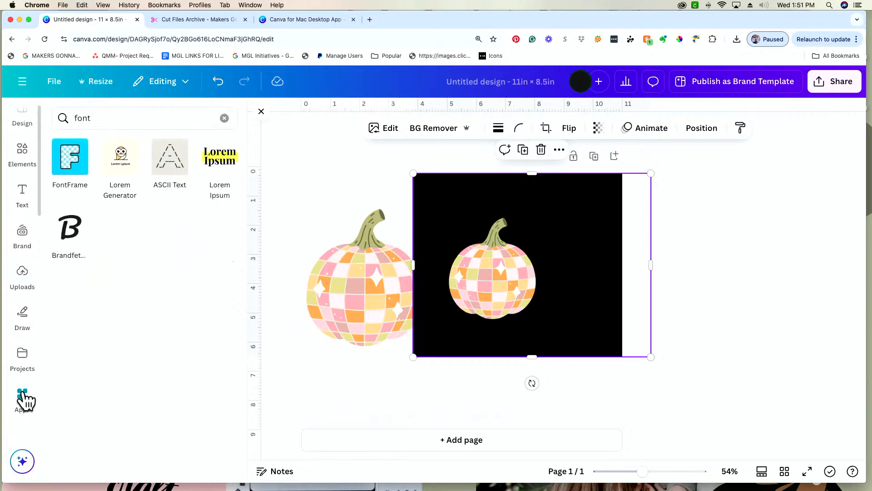
pyautogui.click(78, 173)
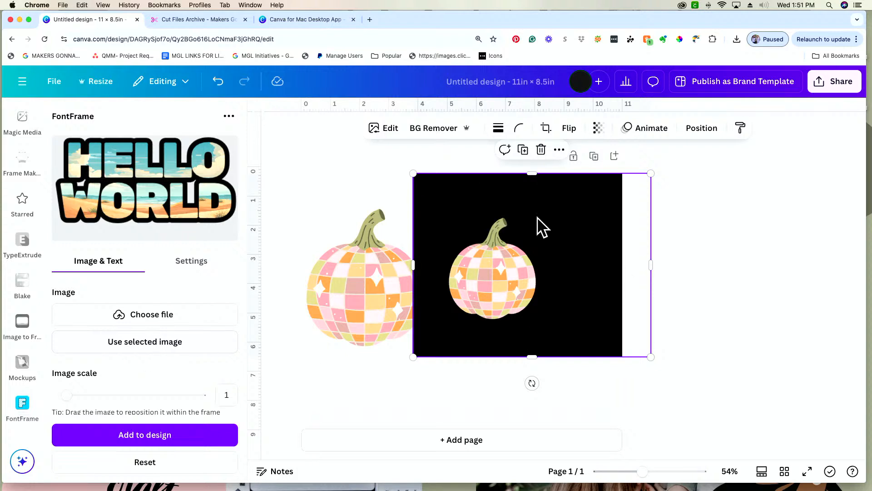
pyautogui.moveTo(535, 292)
pyautogui.mouseDown()
pyautogui.moveTo(475, 316)
pyautogui.moveTo(512, 325)
pyautogui.moveTo(538, 259)
pyautogui.moveTo(528, 291)
pyautogui.mouseUp()
pyautogui.click(331, 298)
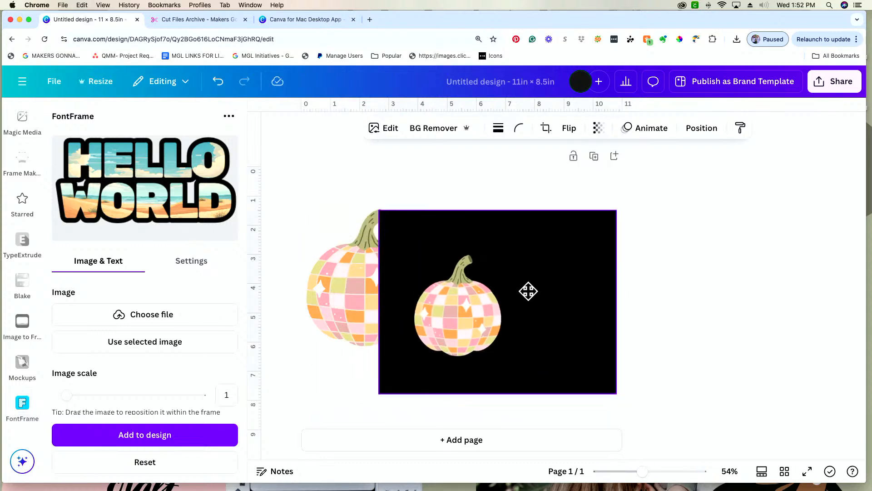
pyautogui.click(145, 344)
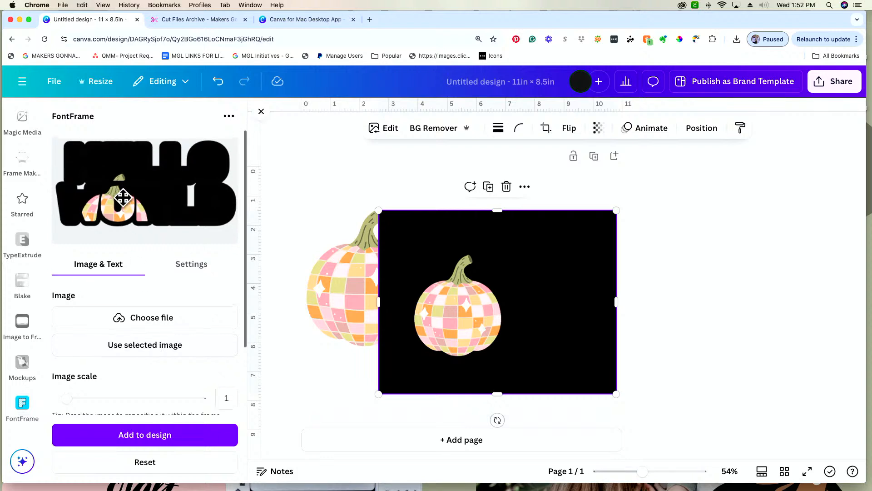
# Move the pumpkin up within the FontFrame lettering and try to reduce the image scale below 1.
pyautogui.moveTo(121, 197); pyautogui.dragTo(121, 167)
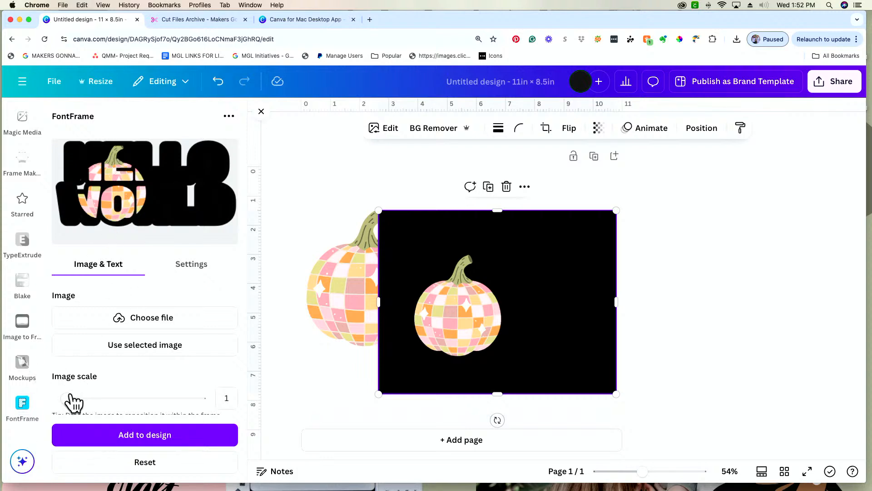
pyautogui.moveTo(67, 398); pyautogui.dragTo(47, 399)
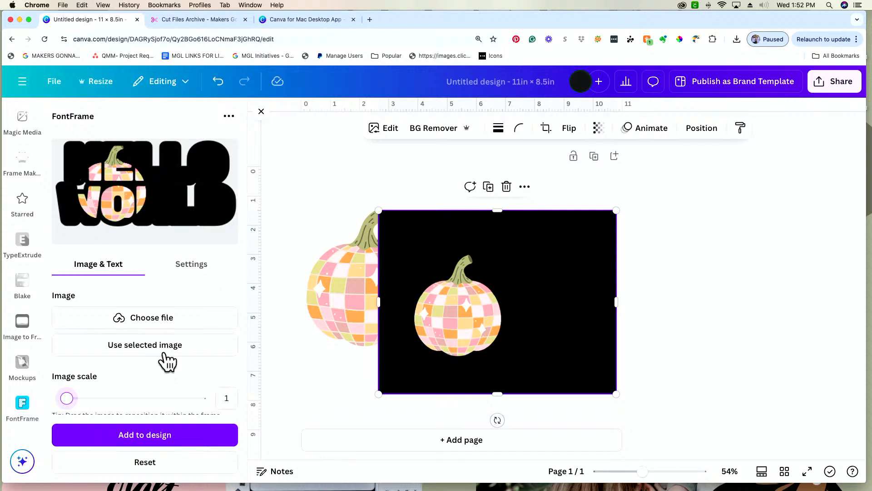
pyautogui.scroll(-2, 168, 362)
pyautogui.scroll(2, 185, 185)
# Show the browser in full screen and replace the HELLO WORLD lettering text with Fall and Vibes on two lines.
pyautogui.scroll(-3, 125, 293)
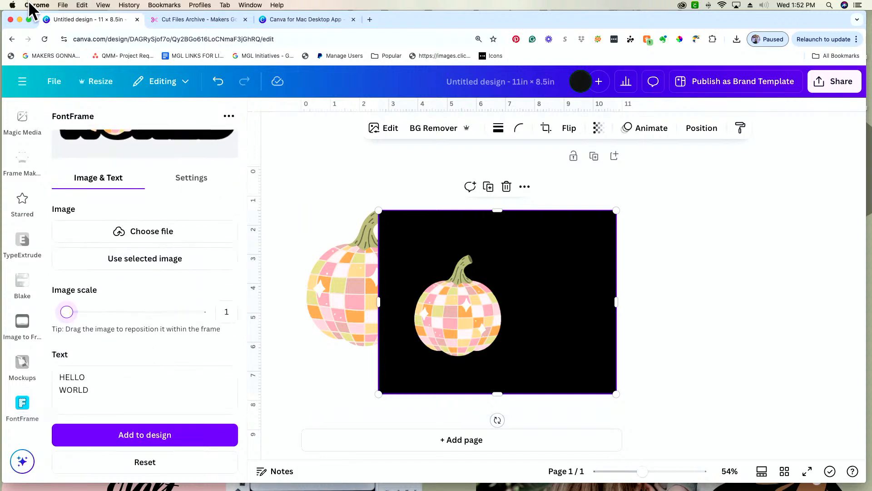
pyautogui.click(28, 19)
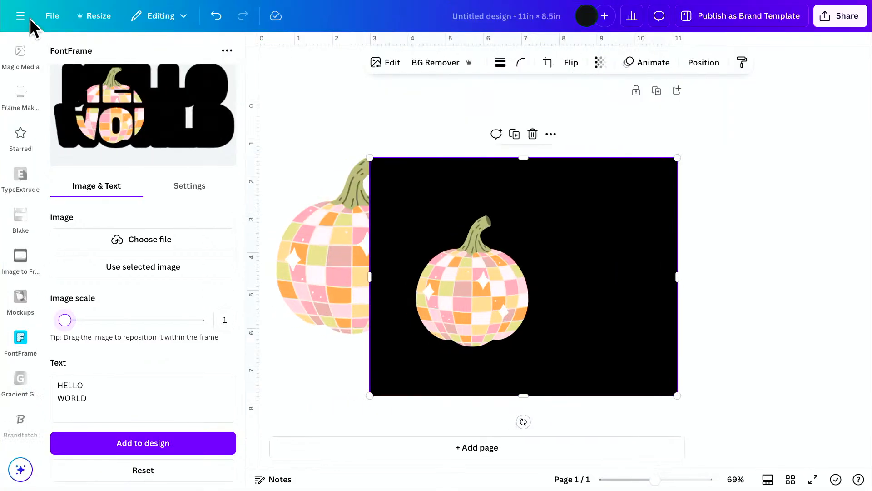
pyautogui.doubleClick(109, 399)
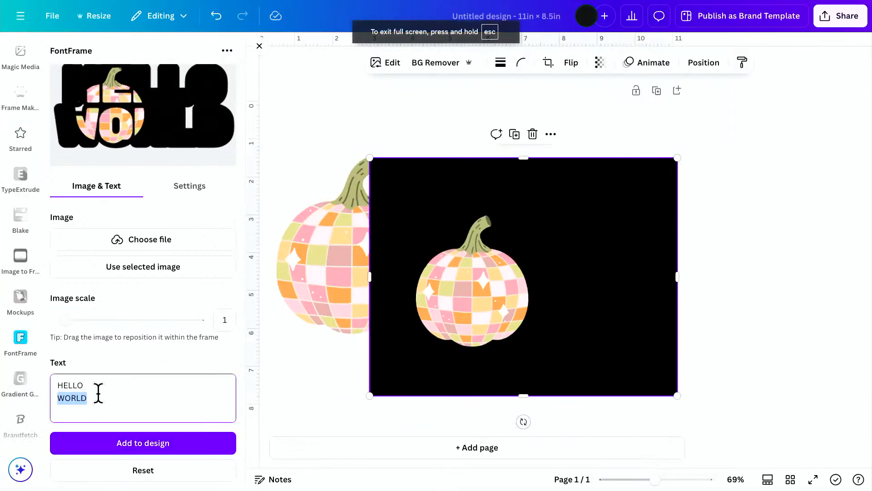
pyautogui.moveTo(84, 397); pyautogui.dragTo(61, 384)
pyautogui.moveTo(118, 387); pyautogui.dragTo(52, 386)
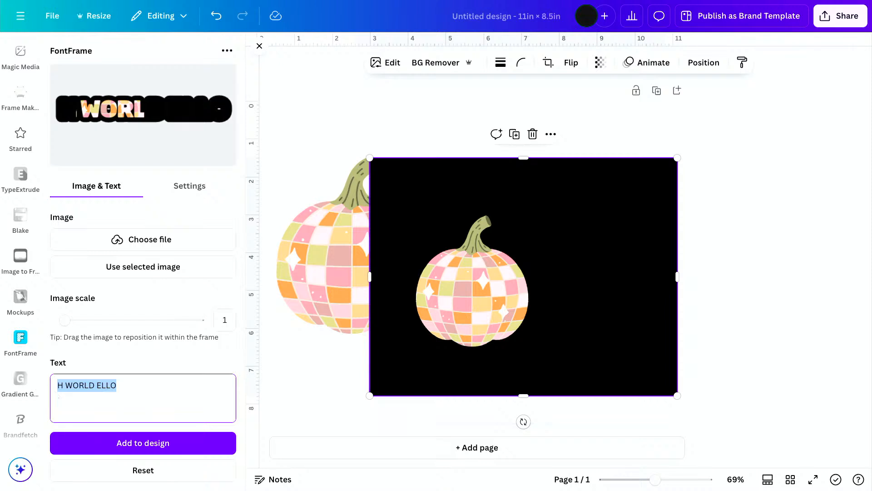
pyautogui.write('Fall')
pyautogui.press('BackSpace')
pyautogui.press('BackSpace')
pyautogui.press('BackSpace')
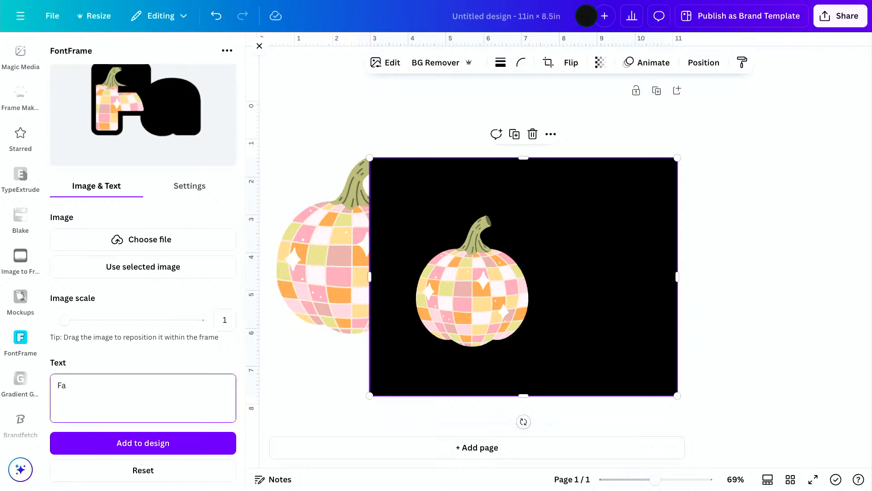
pyautogui.write('all')
pyautogui.press('Return')
pyautogui.write('V')
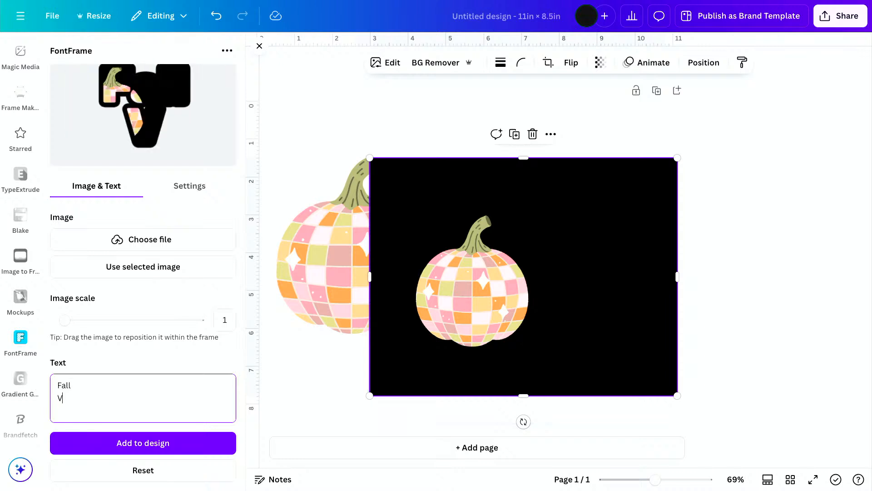
pyautogui.write('ibes')
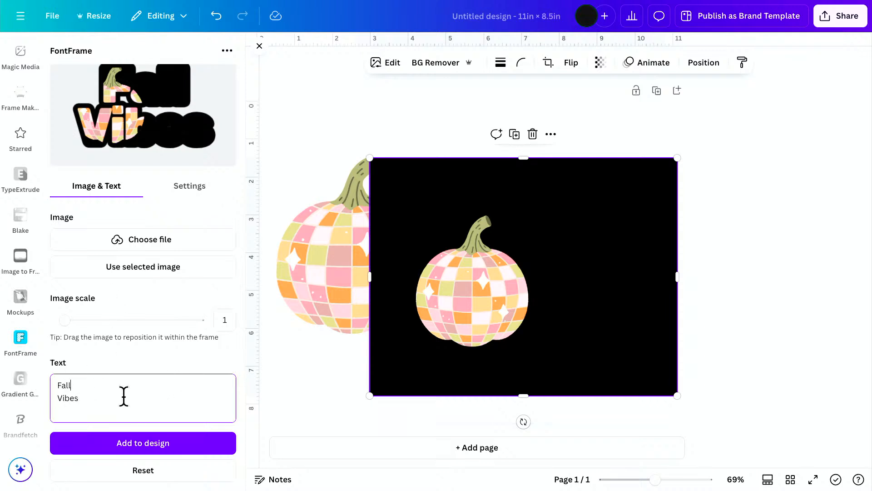
# Replace the lettering text with Disco Balls on the first line and & Fall on the second.
pyautogui.moveTo(94, 400); pyautogui.dragTo(39, 375)
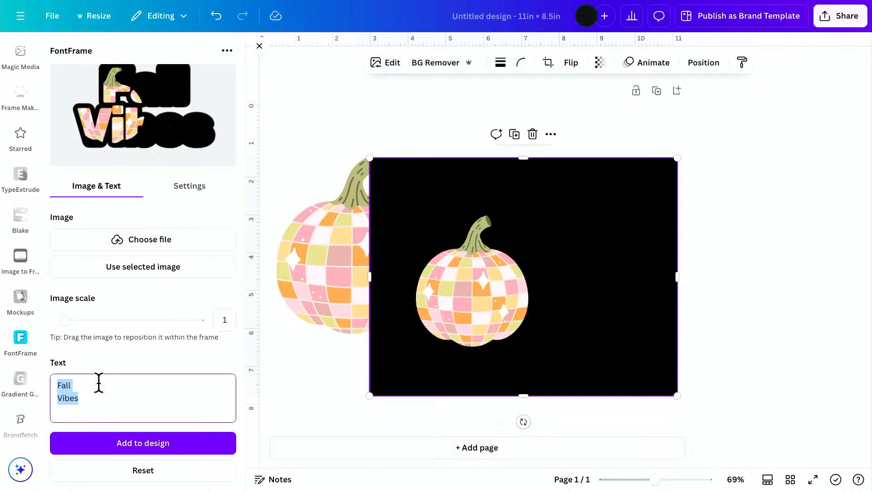
pyautogui.write('Do')
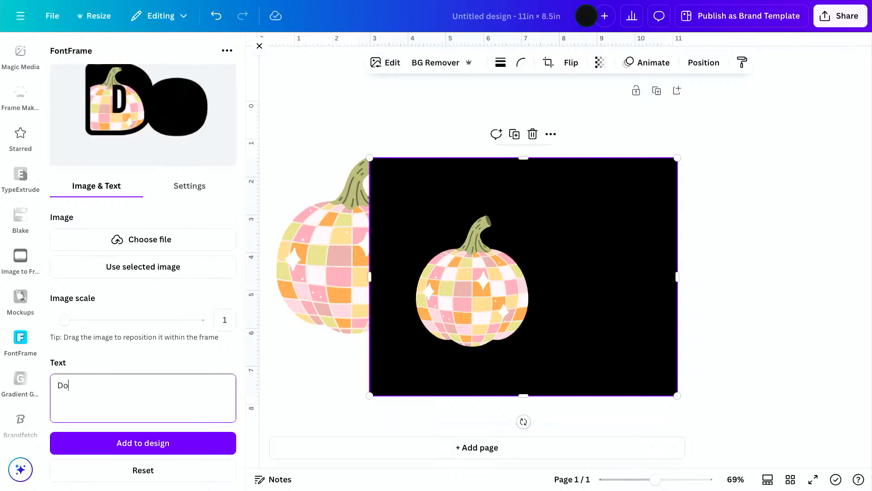
pyautogui.press('BackSpace')
pyautogui.write('isc')
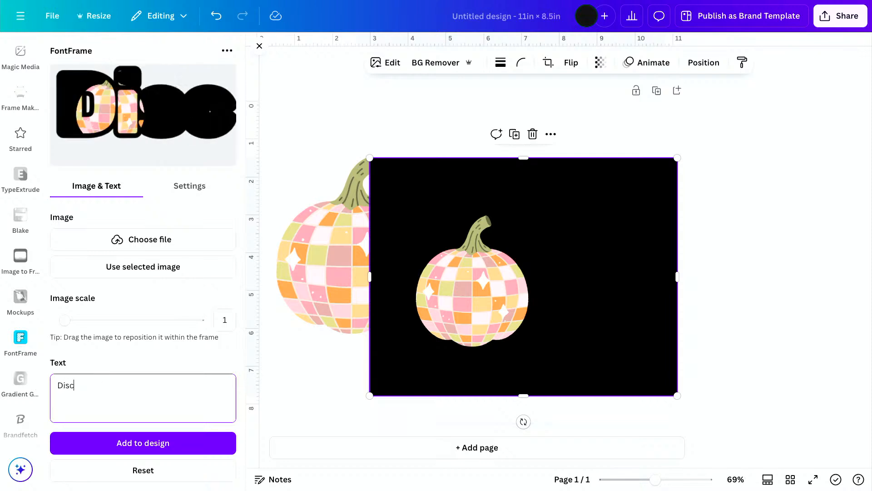
pyautogui.write('o Balls')
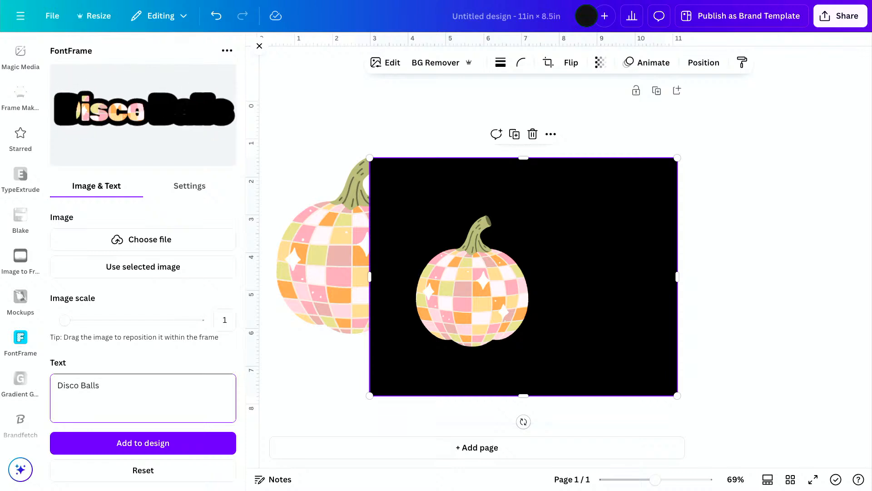
pyautogui.press('Return')
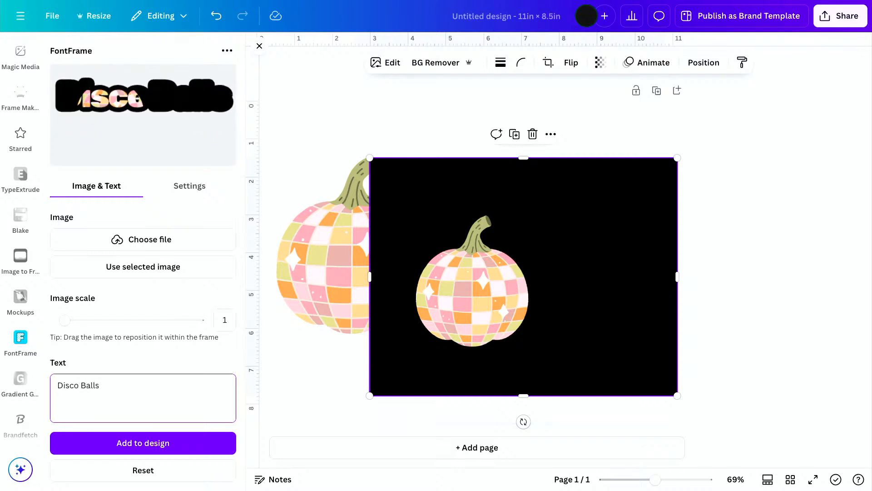
pyautogui.write('& Fall')
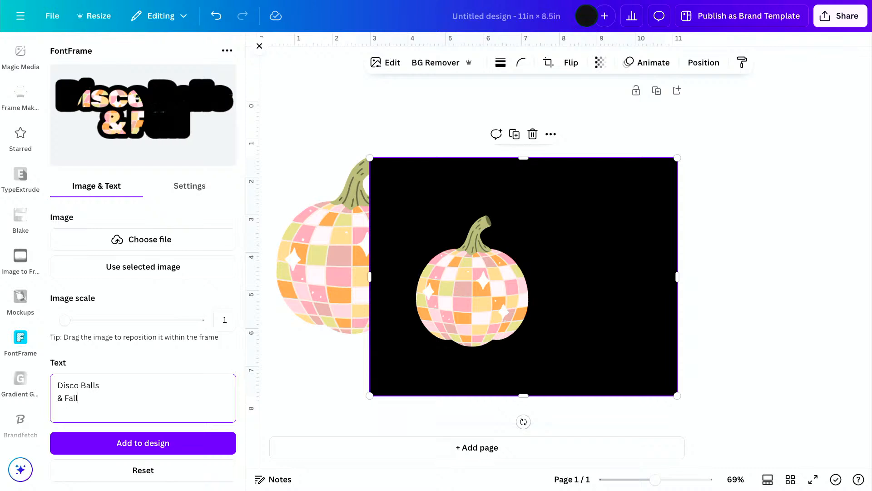
# Replace all the lettering text with Hey and There on two lines.
pyautogui.hotkey('ctrl', 'a')
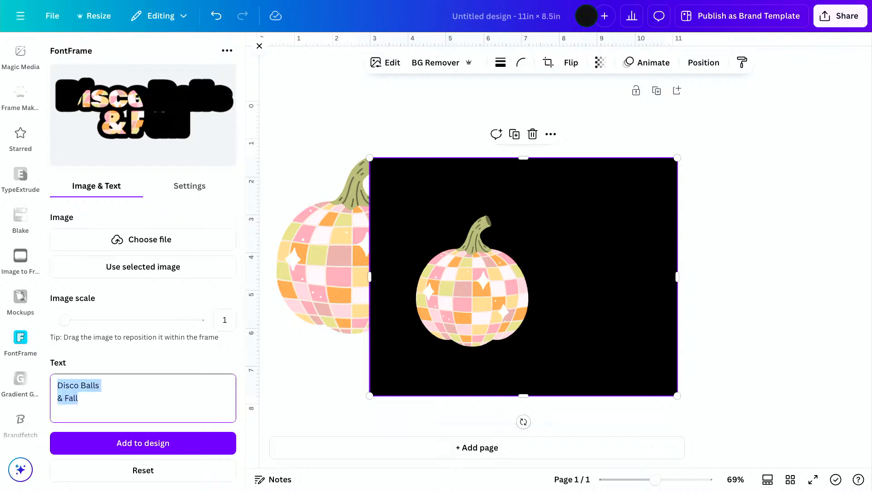
pyautogui.write('Hey')
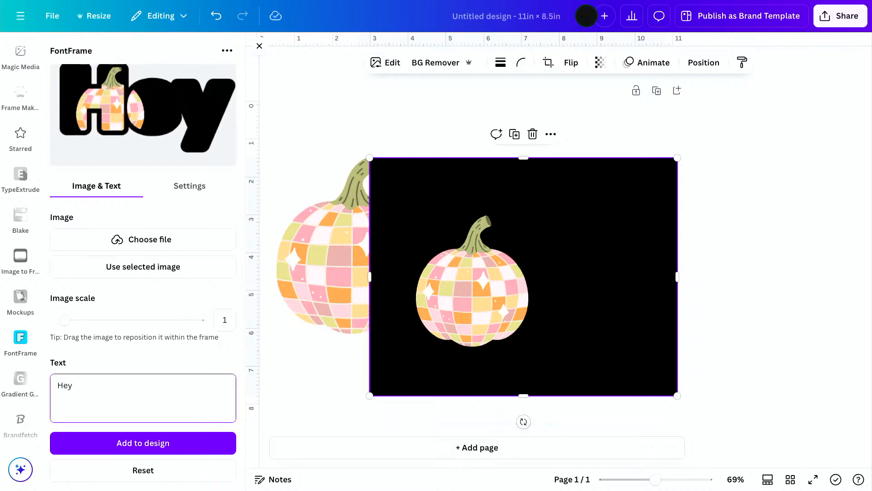
pyautogui.press('Return')
pyautogui.write('There')
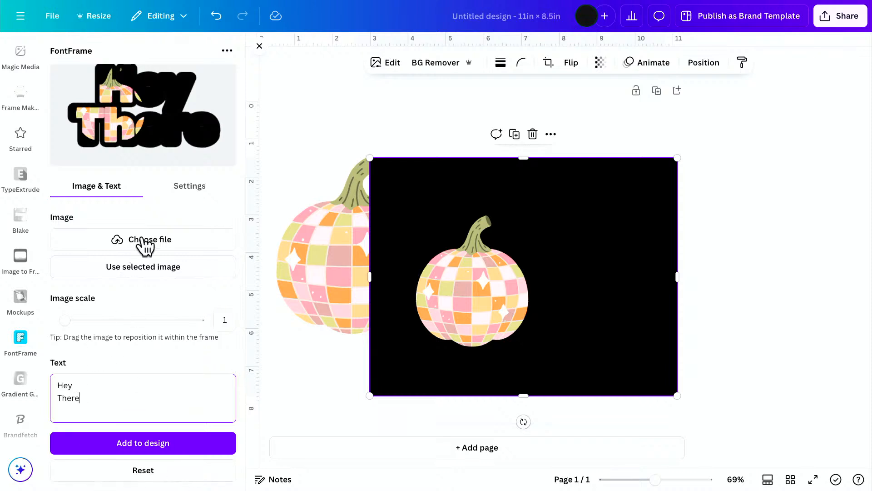
# Change the FontFrame lettering font to Libre Franklin.
pyautogui.click(189, 186)
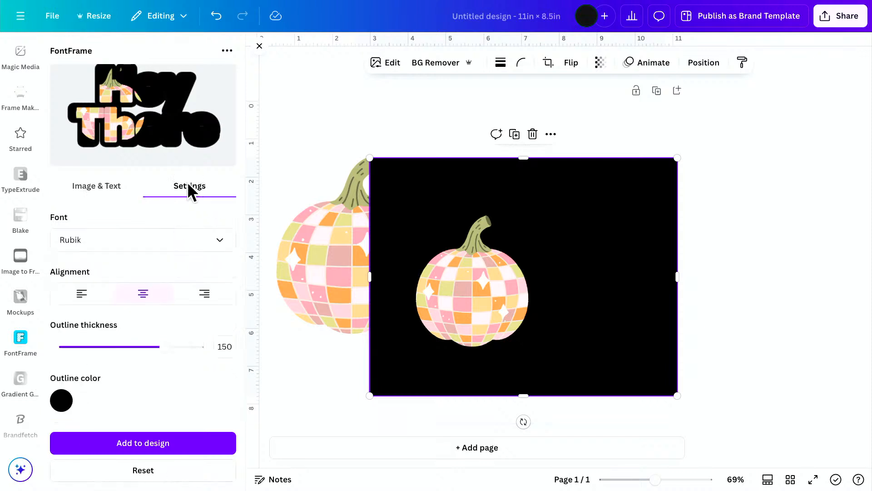
pyautogui.click(174, 245)
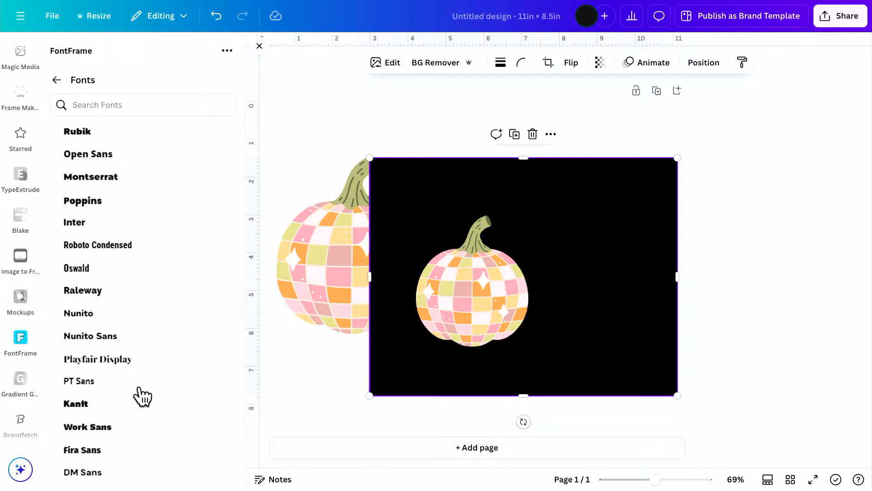
pyautogui.scroll(-5, 142, 396)
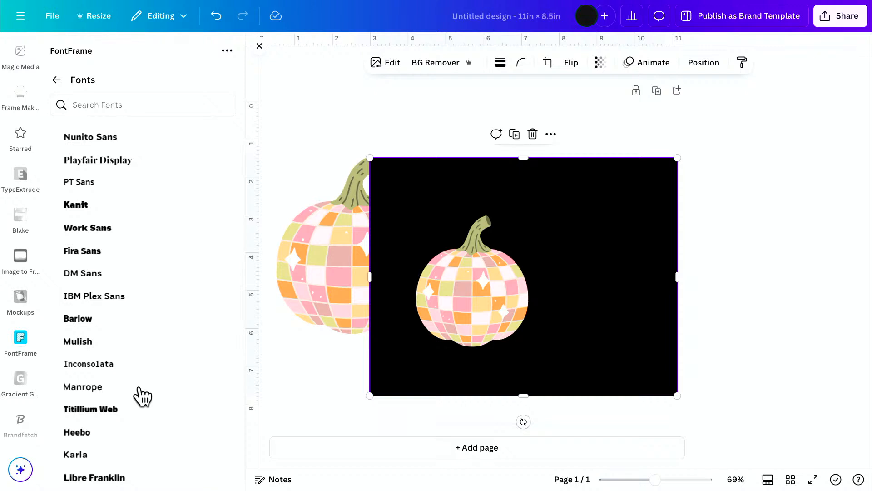
pyautogui.scroll(-3, 142, 397)
pyautogui.click(141, 392)
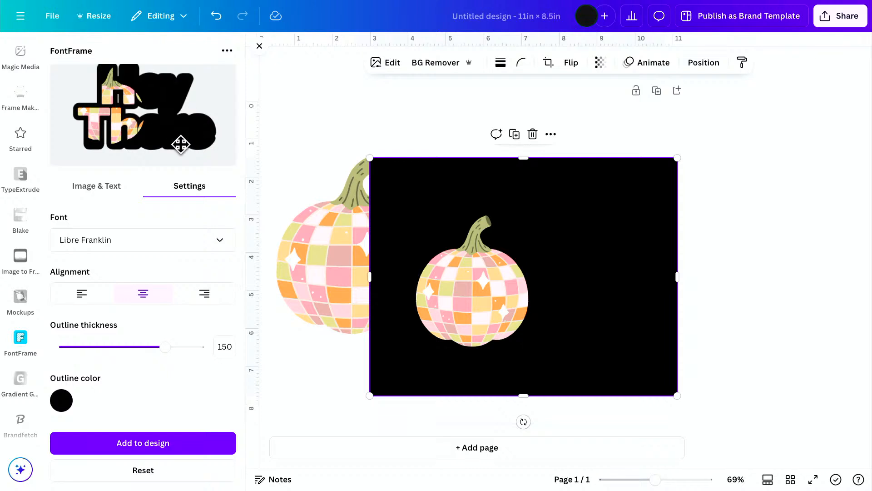
# Change the lettering's outline color to white, #FFFFFF.
pyautogui.scroll(-1, 179, 145)
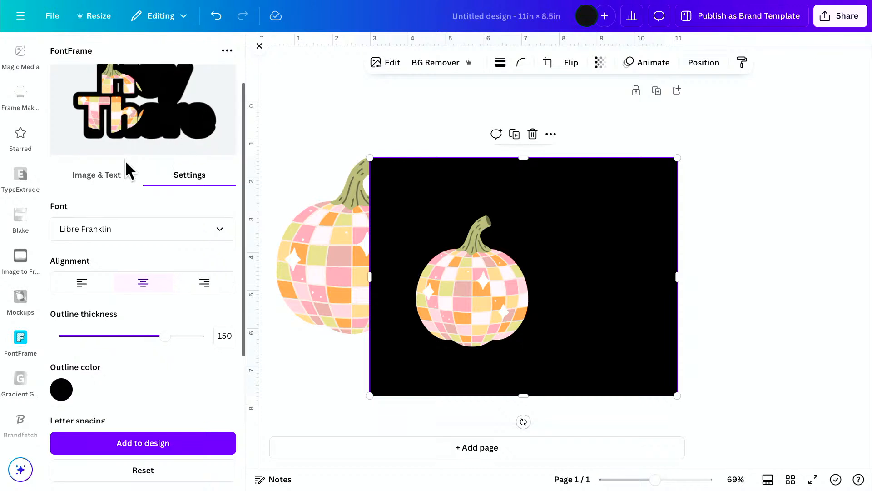
pyautogui.scroll(2, 128, 170)
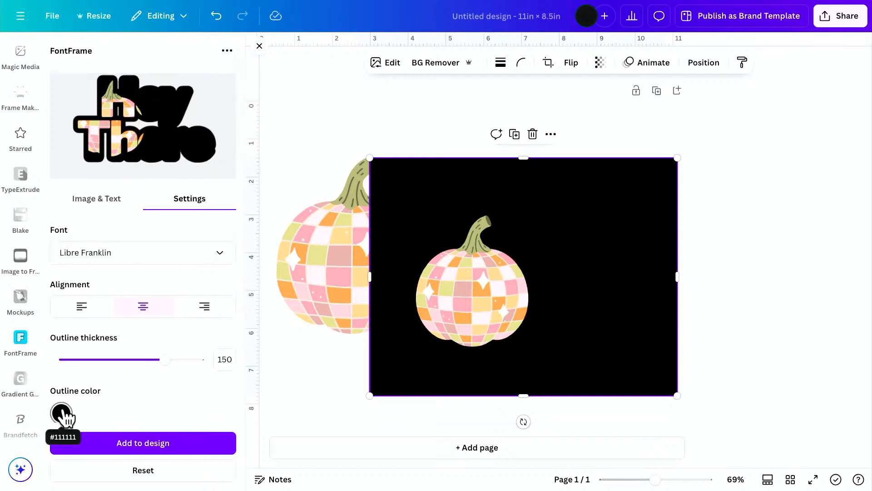
pyautogui.click(61, 413)
pyautogui.click(79, 300)
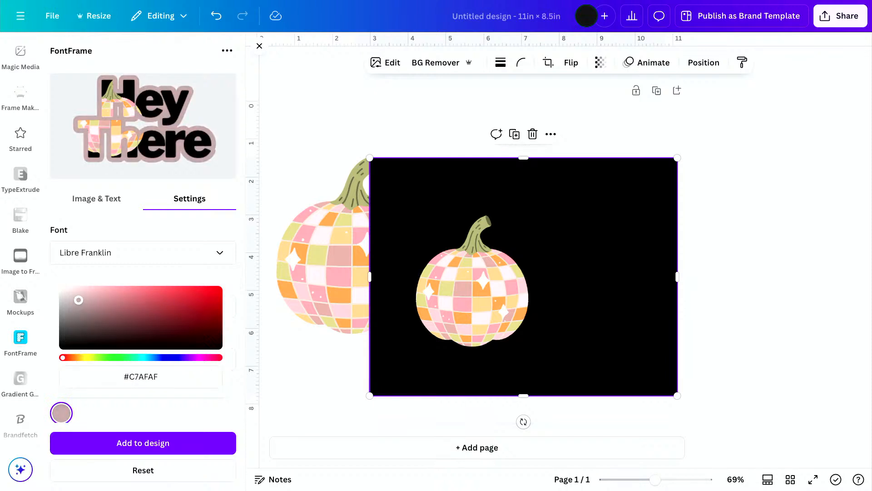
pyautogui.moveTo(78, 300); pyautogui.dragTo(66, 279)
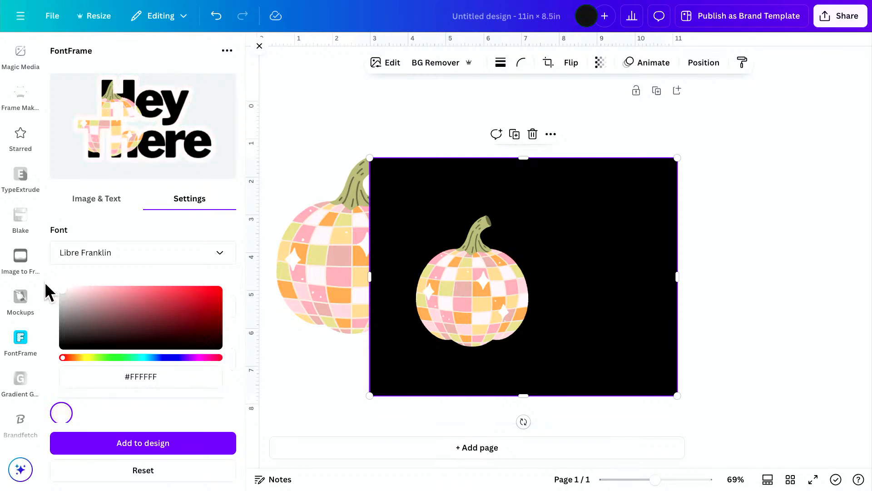
pyautogui.click(107, 229)
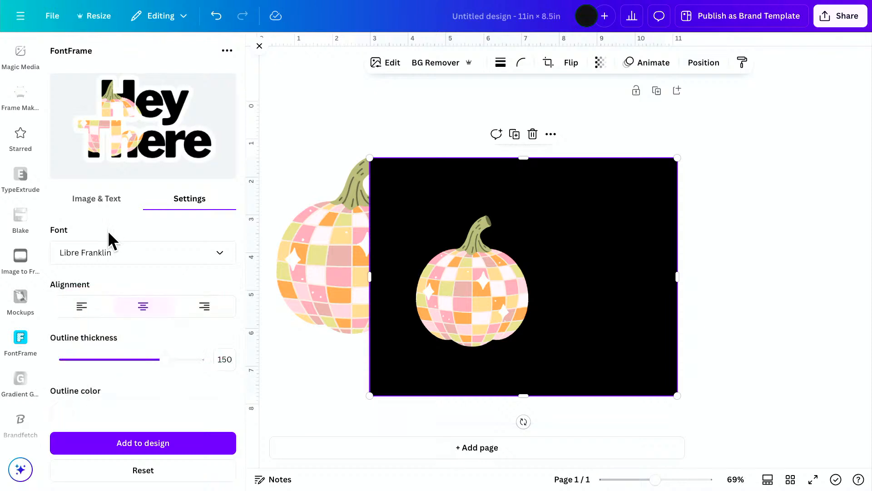
# Left-align the lettering with an outline thickness of 76 and shift the pumpkin fill over its left side.
pyautogui.moveTo(164, 359); pyautogui.dragTo(115, 358)
pyautogui.click(83, 306)
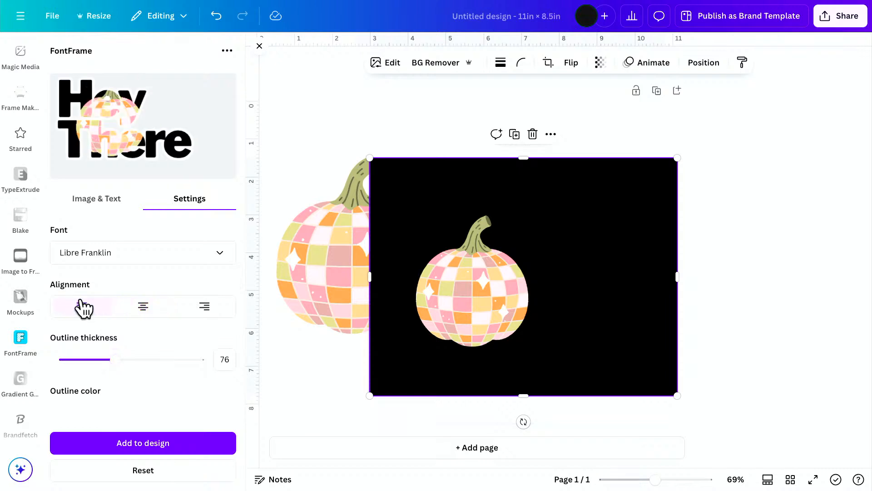
pyautogui.moveTo(117, 128); pyautogui.dragTo(83, 128)
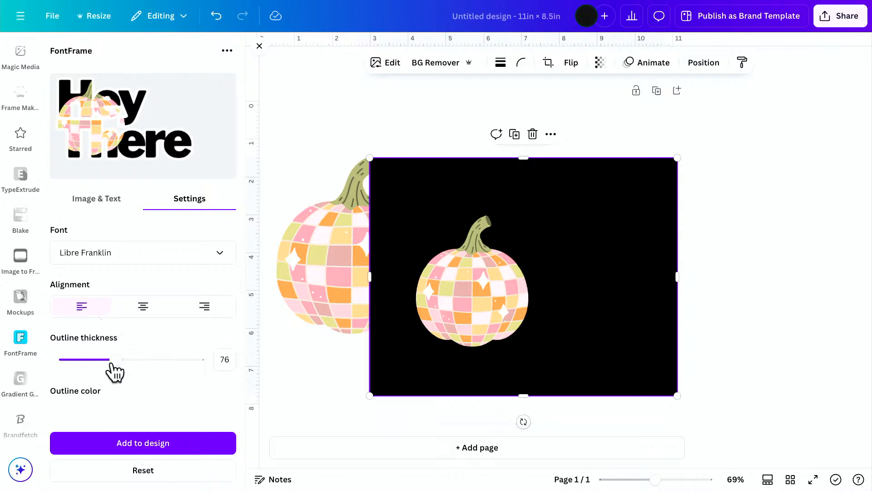
# Reduce the outline thickness to 61, then try a letter spacing of 35 and settle on -65.
pyautogui.moveTo(116, 360)
pyautogui.mouseDown()
pyautogui.moveTo(39, 359)
pyautogui.moveTo(107, 359)
pyautogui.mouseUp()
pyautogui.scroll(-3, 107, 363)
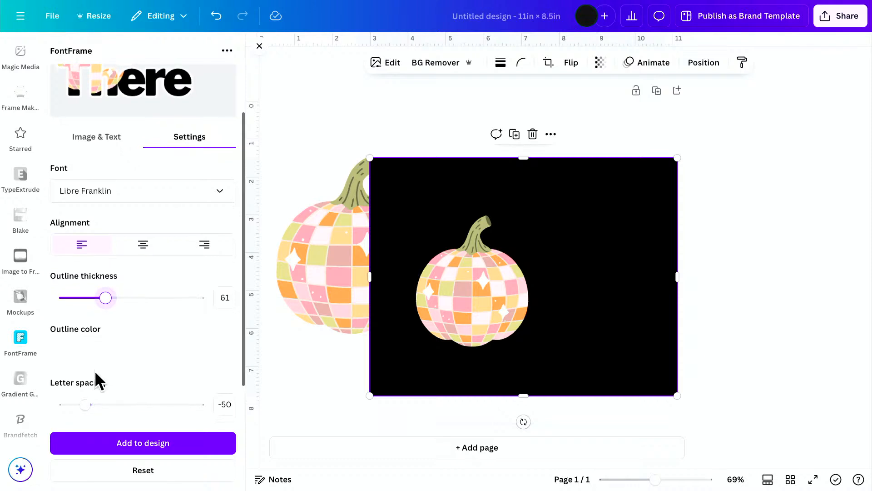
pyautogui.moveTo(87, 406); pyautogui.dragTo(93, 406)
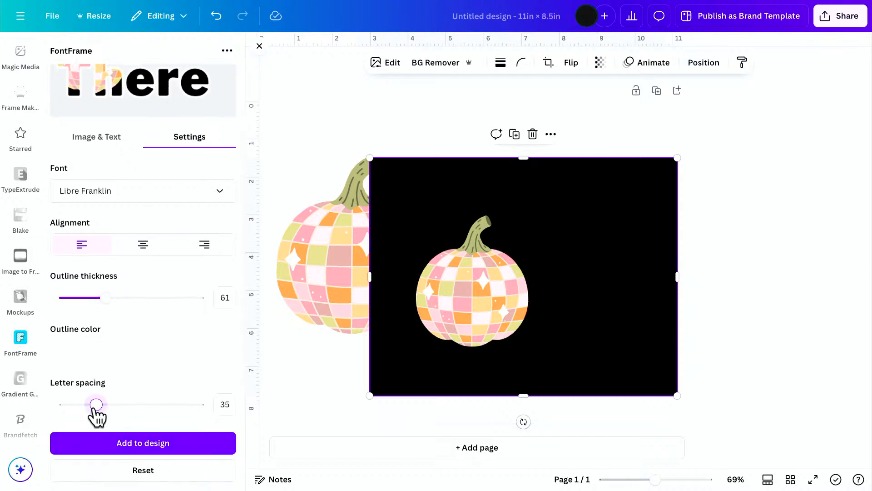
pyautogui.moveTo(96, 405)
pyautogui.mouseDown()
pyautogui.moveTo(64, 404)
pyautogui.moveTo(115, 404)
pyautogui.moveTo(82, 404)
pyautogui.mouseUp()
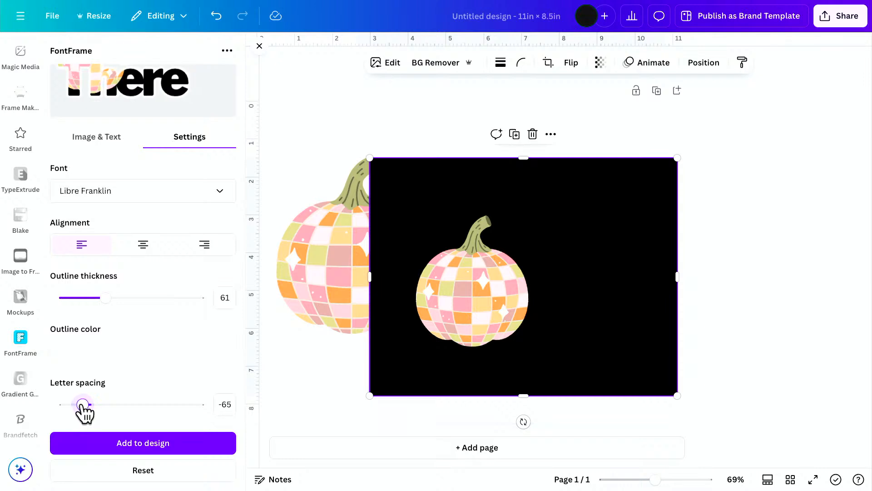
pyautogui.scroll(-1, 108, 395)
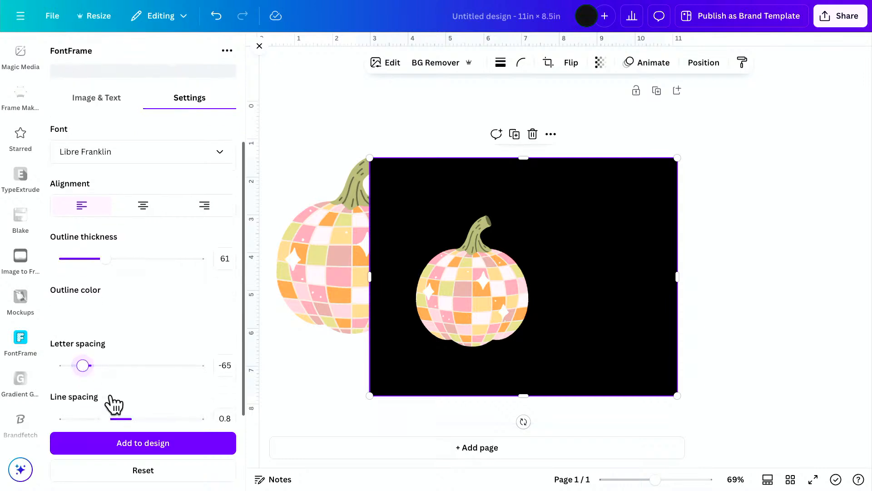
# Try the script fonts Lobster and Pacifico on the Hey There lettering.
pyautogui.scroll(3, 131, 337)
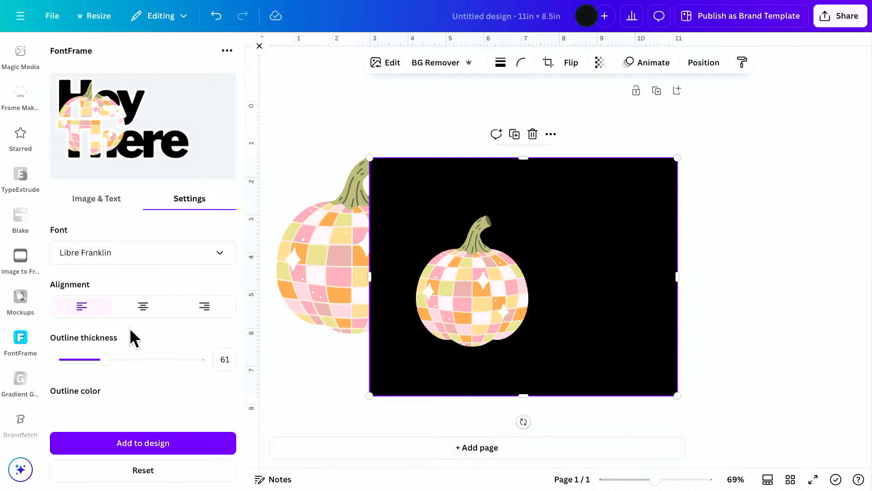
pyautogui.click(97, 254)
pyautogui.scroll(-1, 135, 400)
pyautogui.scroll(-2, 135, 400)
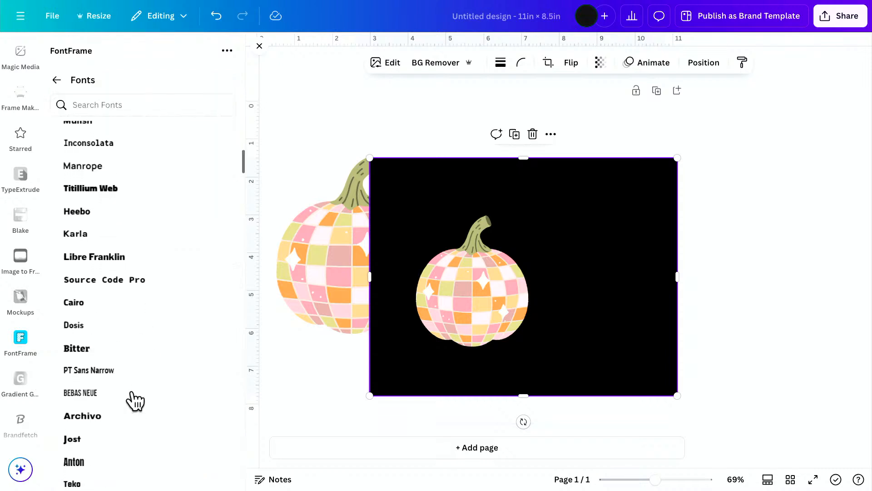
pyautogui.scroll(-3, 135, 400)
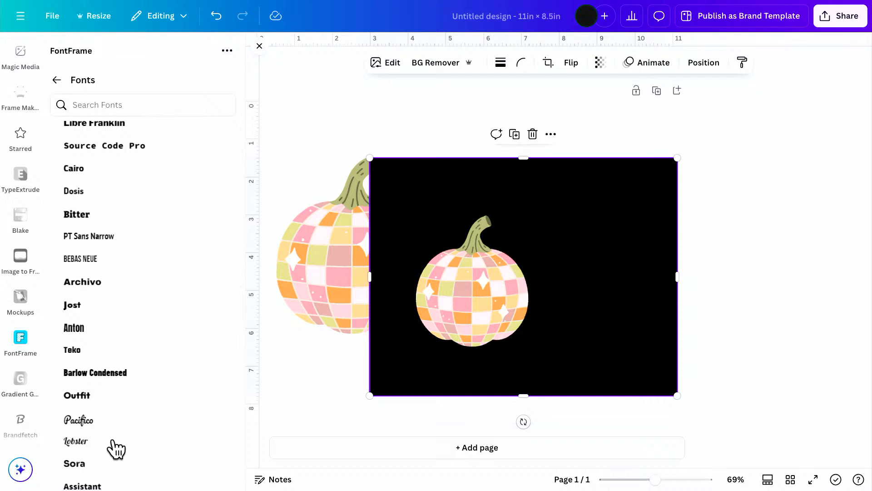
pyautogui.click(114, 441)
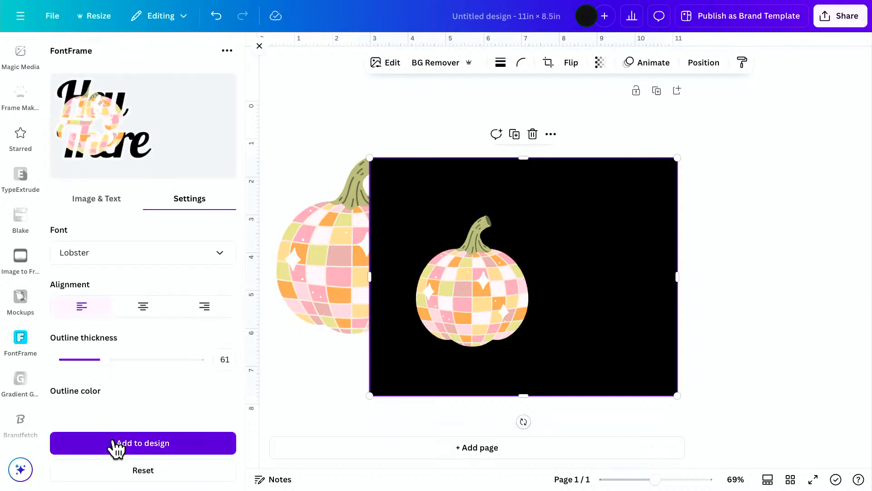
pyautogui.click(111, 252)
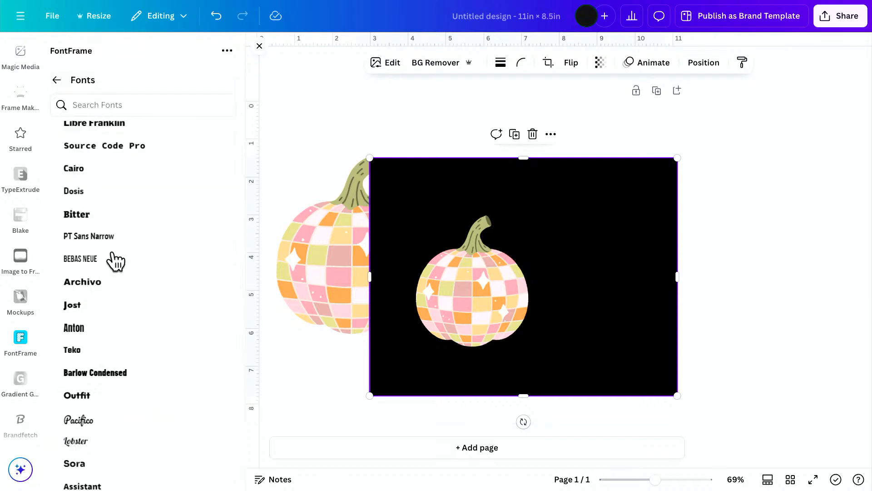
pyautogui.click(87, 420)
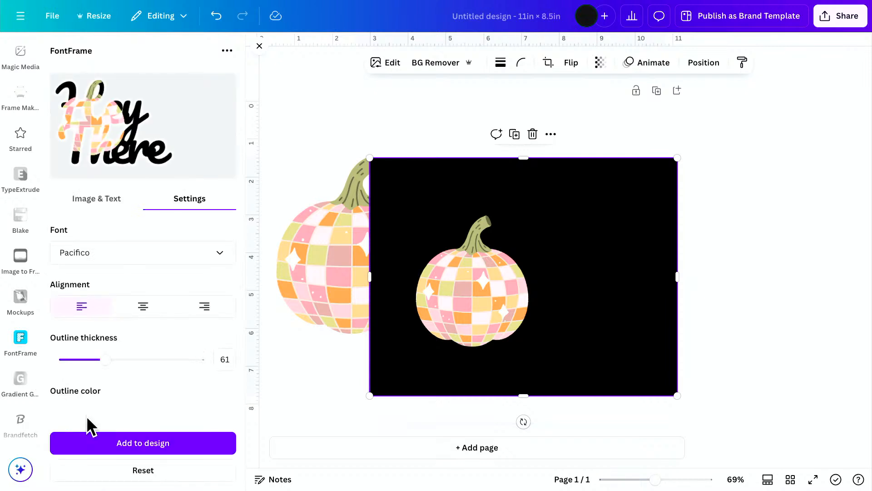
# Set the Hey There lettering in the Abril Fatface font.
pyautogui.click(141, 254)
pyautogui.scroll(-4, 135, 259)
pyautogui.click(117, 277)
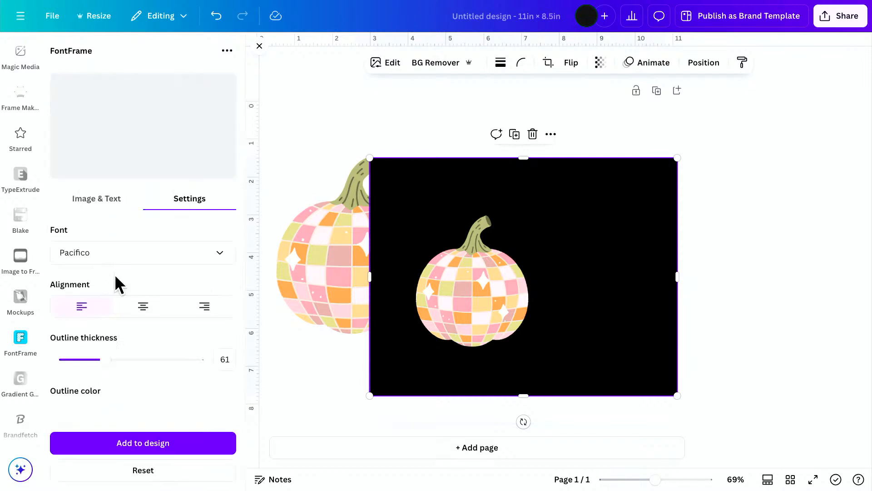
pyautogui.click(114, 260)
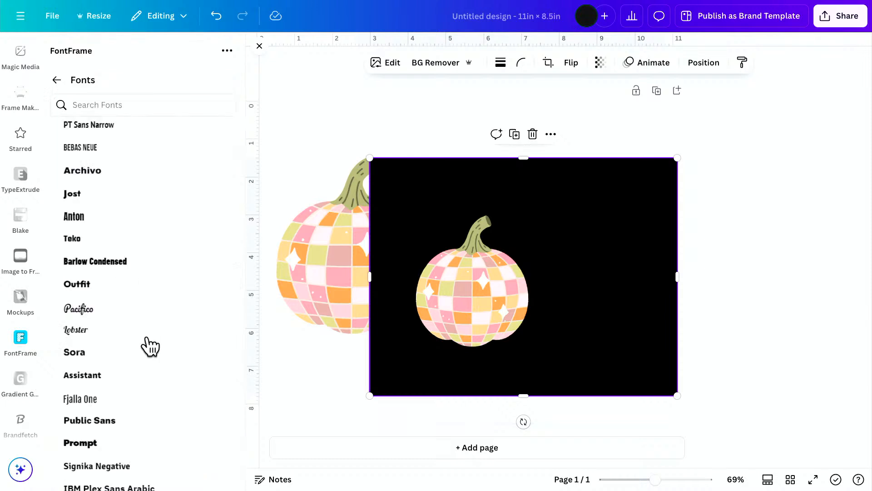
pyautogui.scroll(-6, 150, 347)
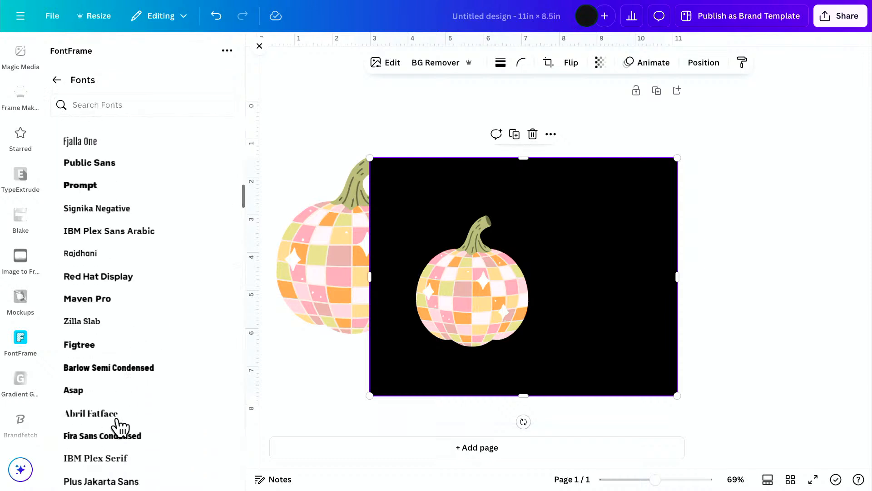
pyautogui.click(76, 415)
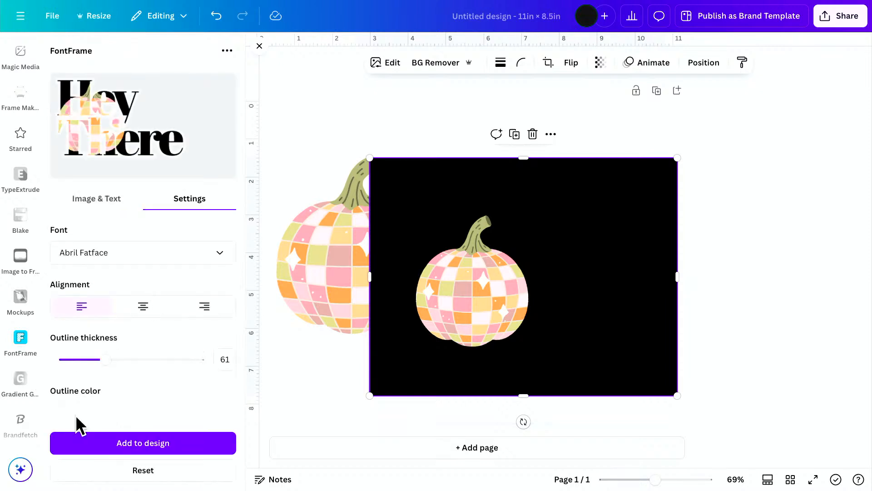
# Try the fonts Rowdies and Urbanist on the Hey There lettering.
pyautogui.click(98, 253)
pyautogui.scroll(-3, 141, 451)
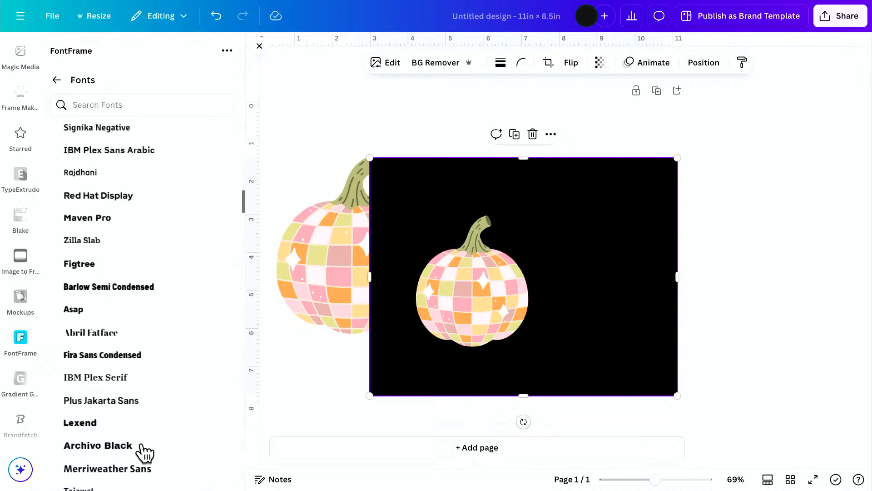
pyautogui.scroll(-6, 144, 452)
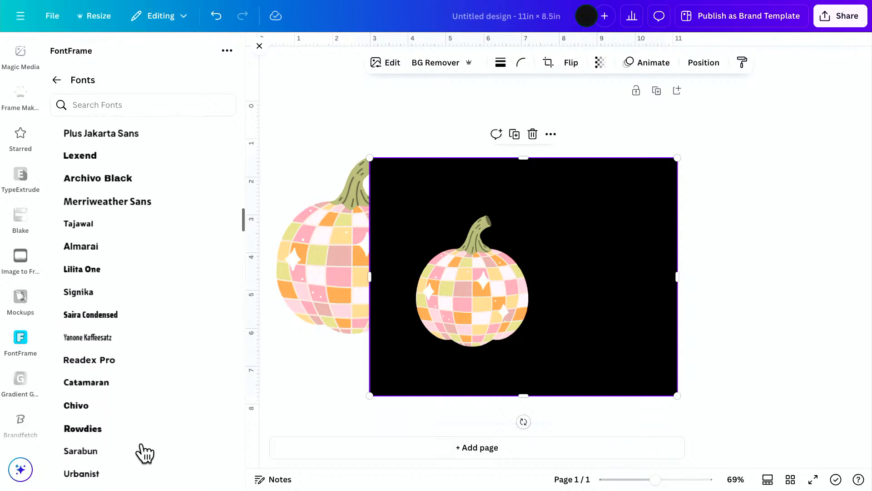
pyautogui.scroll(-2, 145, 452)
pyautogui.click(157, 360)
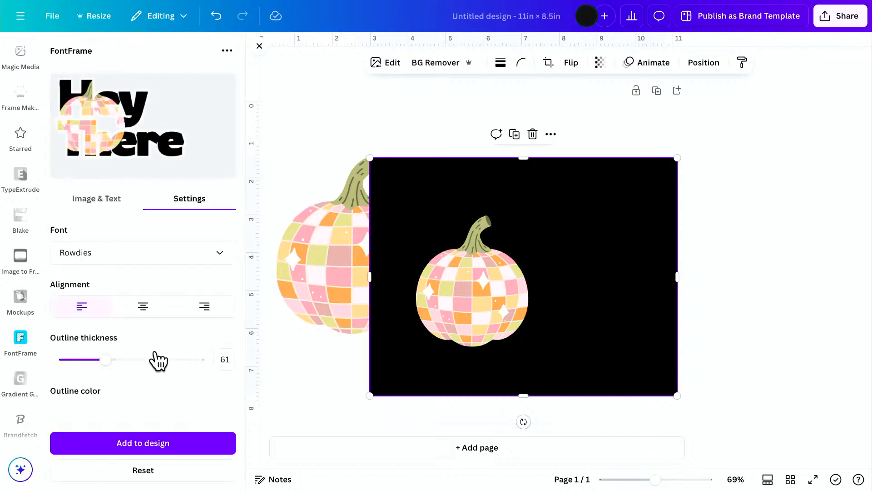
pyautogui.click(150, 258)
pyautogui.scroll(-3, 157, 386)
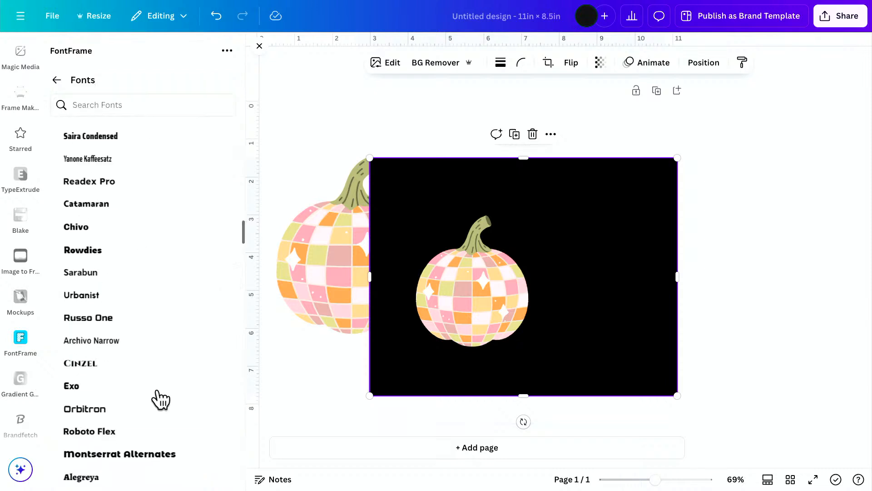
pyautogui.click(102, 292)
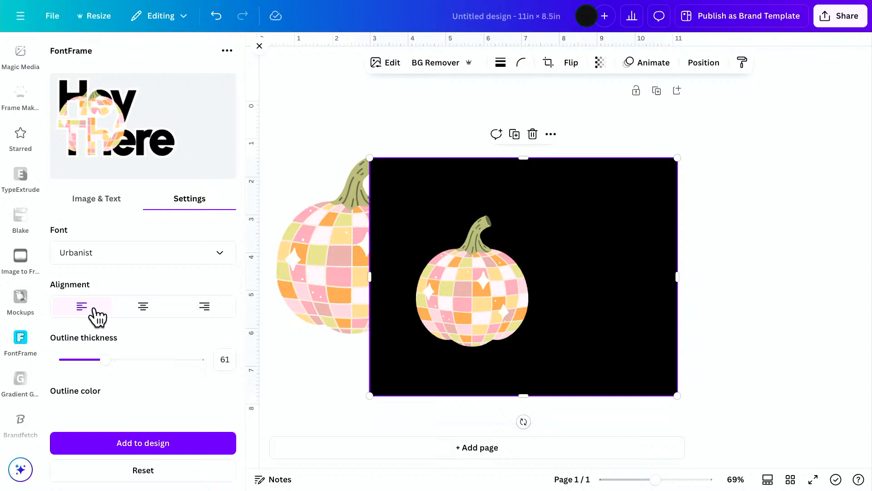
# Replace the lettering text with HEY and THERE in capitals on two lines.
pyautogui.click(94, 203)
pyautogui.moveTo(91, 411); pyautogui.dragTo(35, 397)
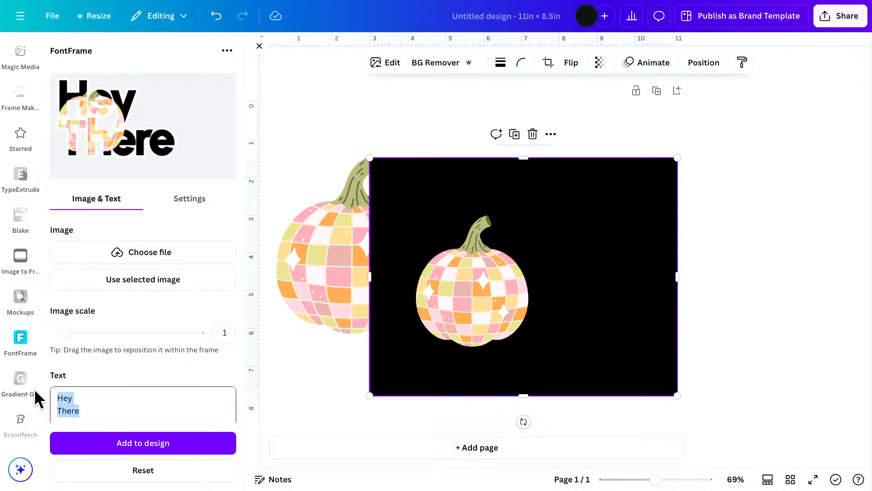
pyautogui.write('HEY')
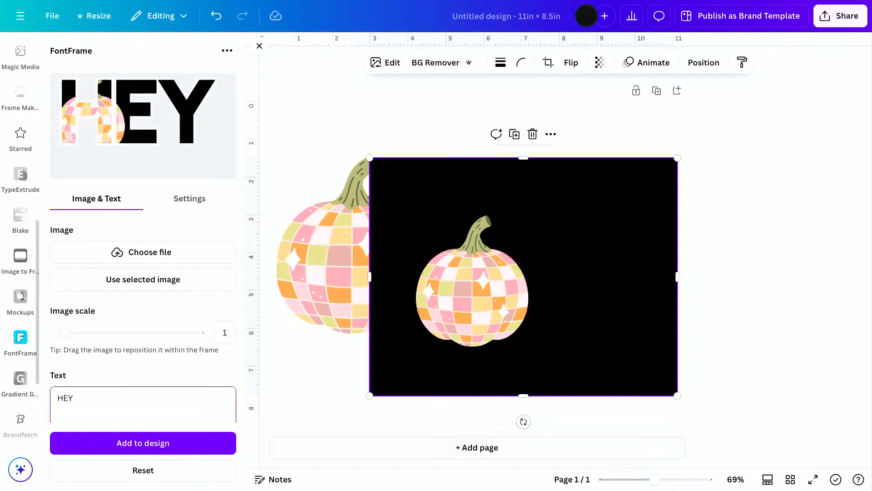
pyautogui.press('Return')
pyautogui.write('THERE')
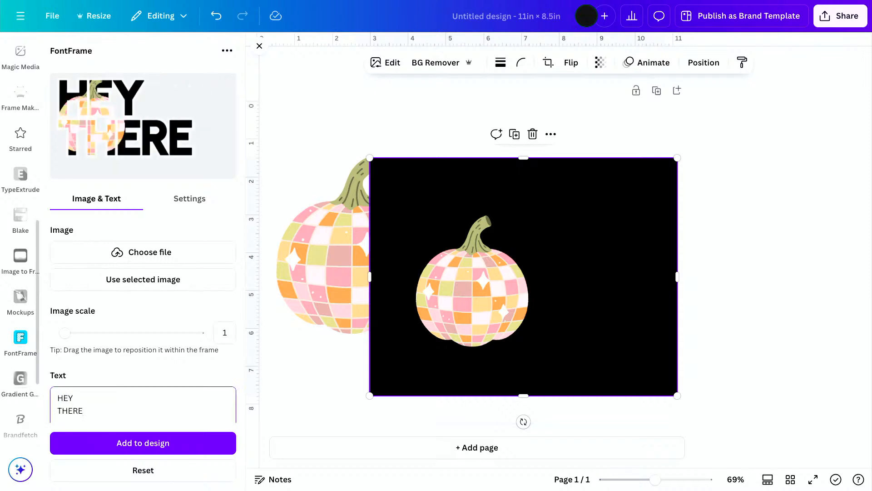
# Set the HEY THERE lettering in the Paytone One font.
pyautogui.click(186, 206)
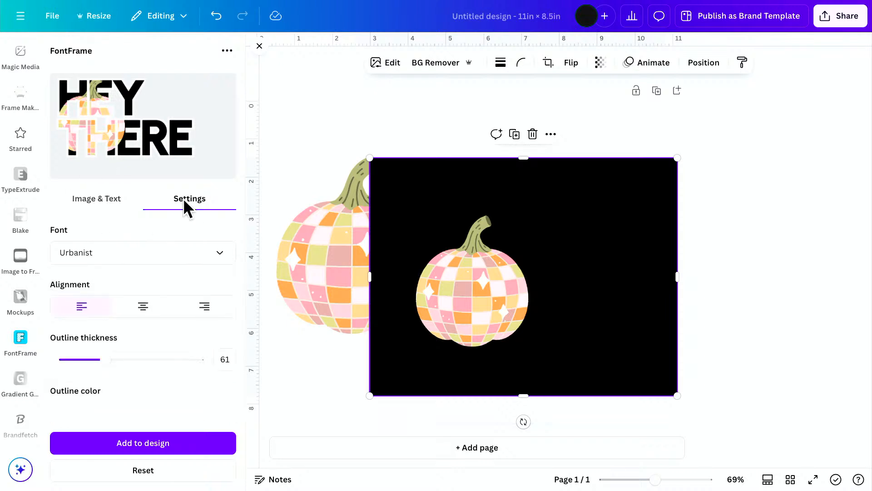
pyautogui.click(89, 256)
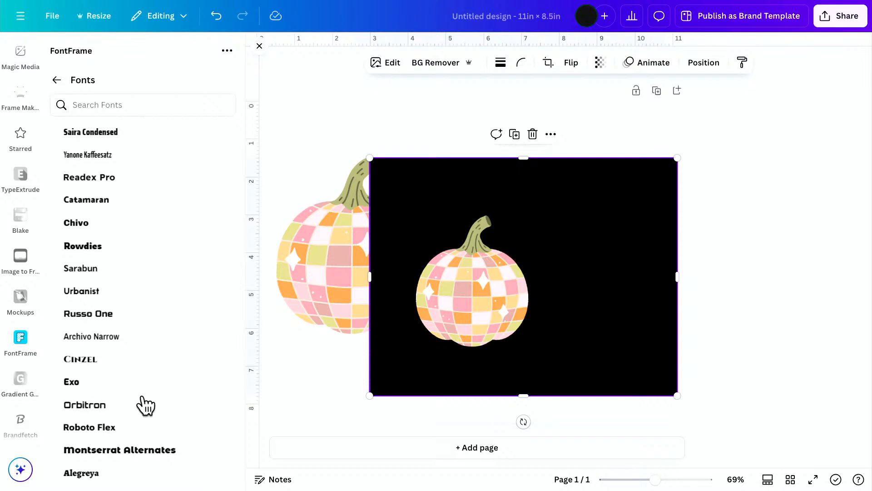
pyautogui.scroll(-3, 146, 406)
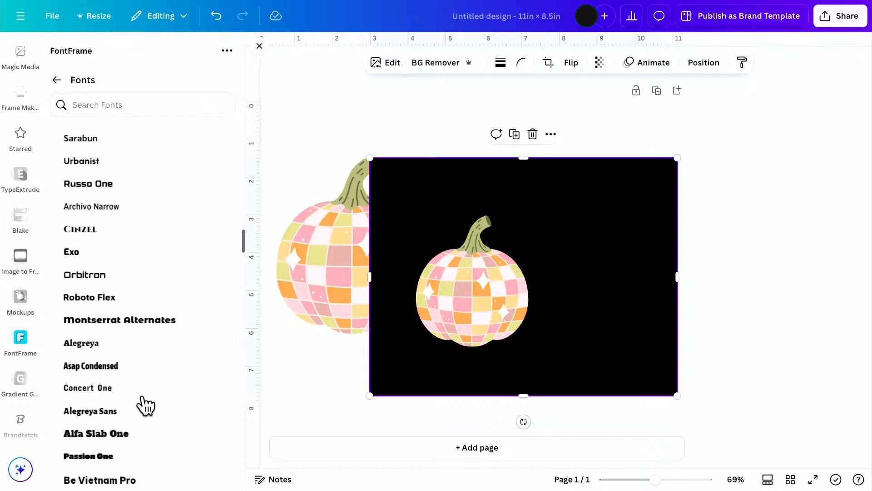
pyautogui.scroll(-3, 145, 406)
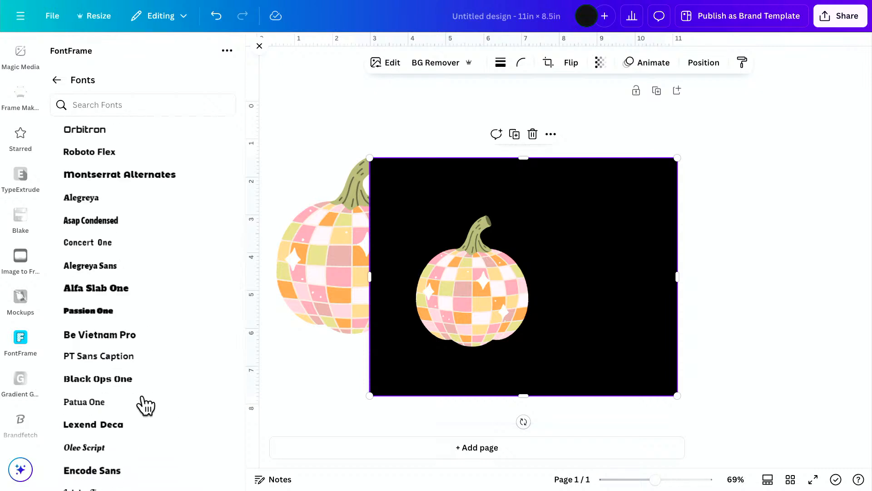
pyautogui.scroll(-2, 145, 406)
pyautogui.scroll(-3, 144, 405)
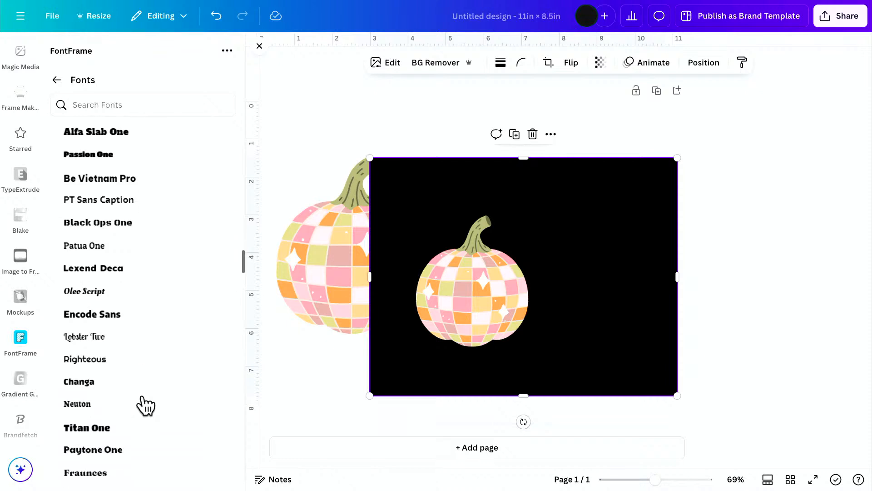
pyautogui.scroll(-2, 142, 404)
pyautogui.click(94, 399)
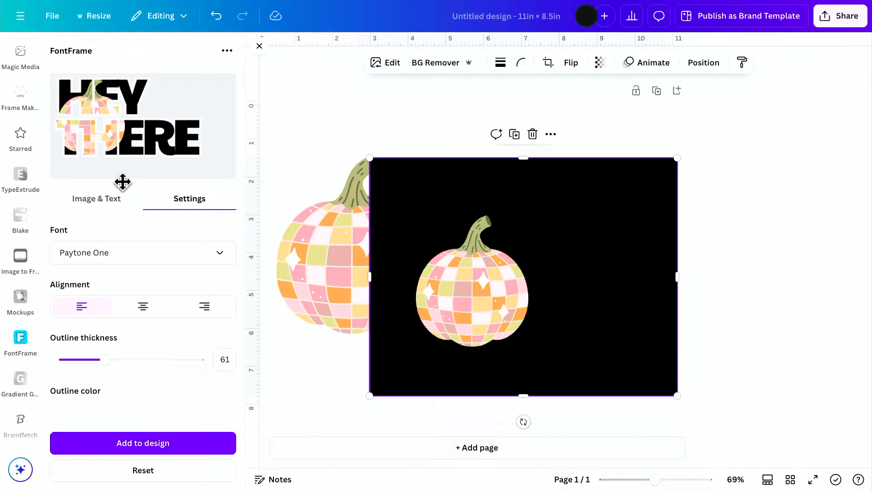
pyautogui.click(97, 199)
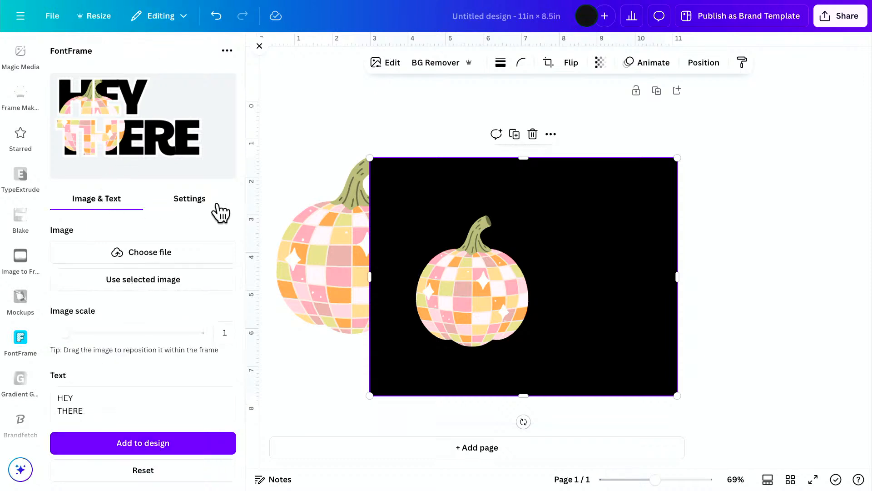
pyautogui.click(201, 206)
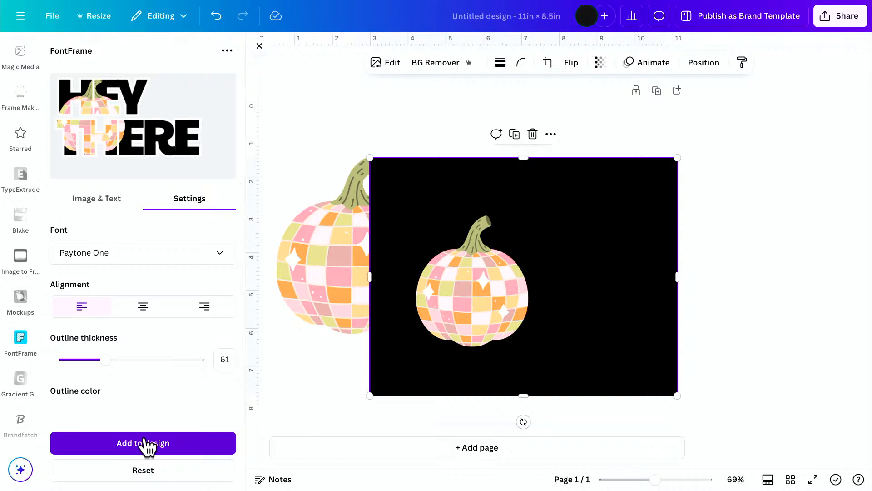
# Try the pumpkin fill at image scales 1.3 and 1.2 over the lettering's first letters, returning to scale 1.
pyautogui.moveTo(54, 132)
pyautogui.mouseDown()
pyautogui.moveTo(57, 119)
pyautogui.moveTo(56, 134)
pyautogui.mouseUp()
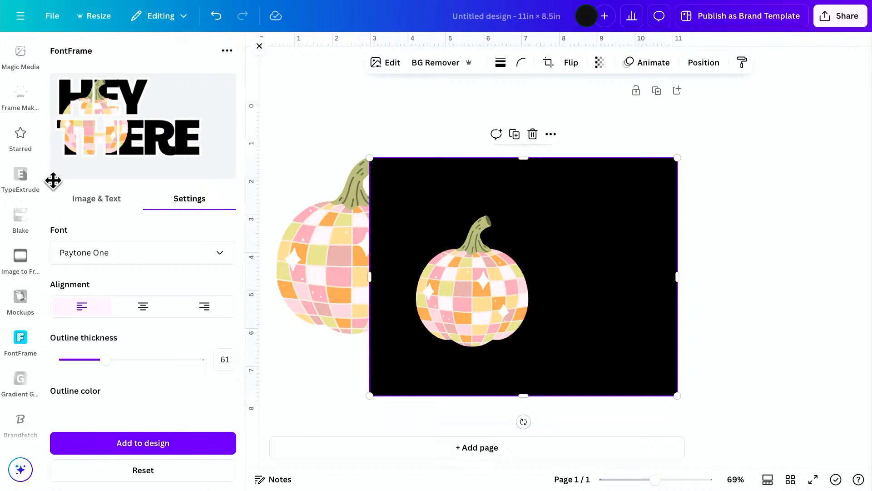
pyautogui.click(98, 195)
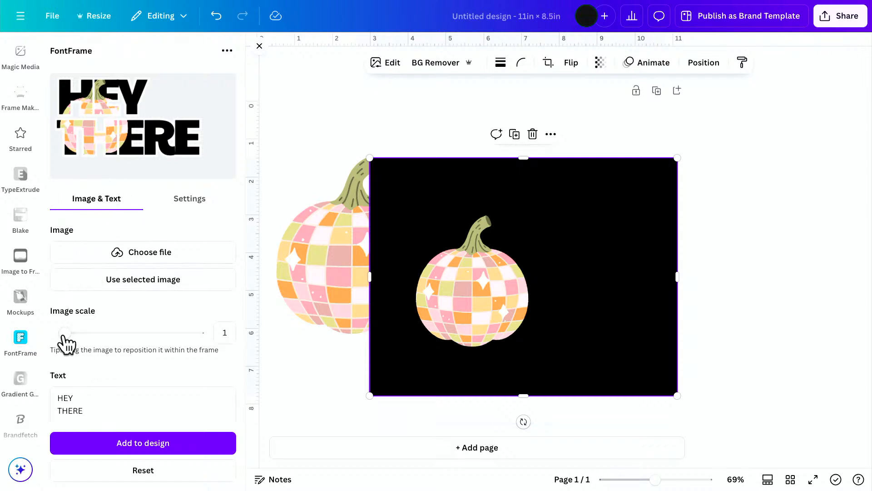
pyautogui.moveTo(64, 342); pyautogui.dragTo(75, 343)
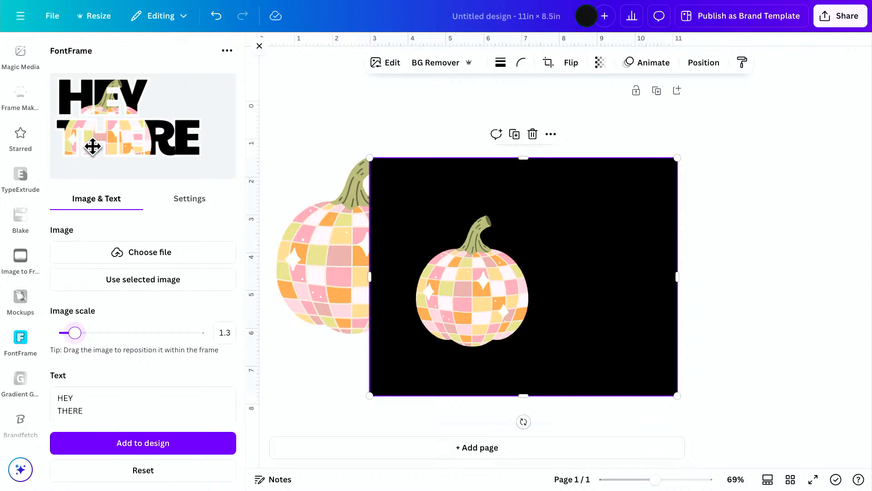
pyautogui.moveTo(92, 144); pyautogui.dragTo(57, 127)
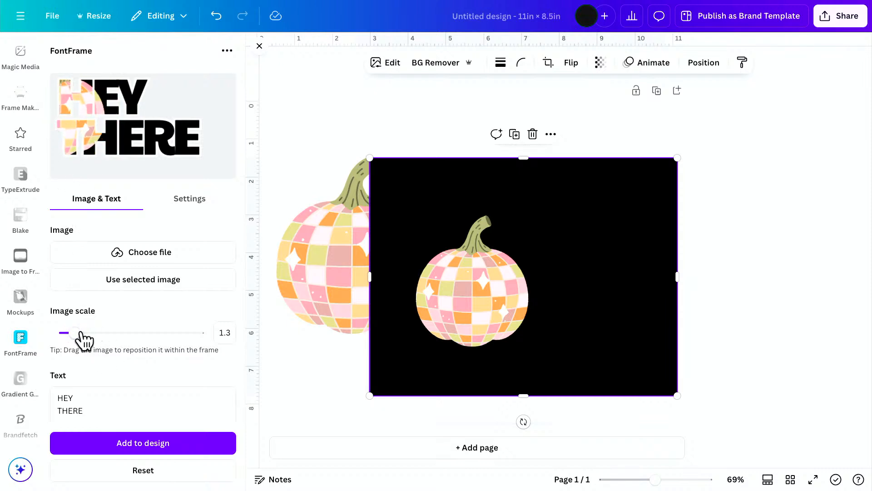
pyautogui.moveTo(81, 334); pyautogui.dragTo(65, 331)
pyautogui.moveTo(94, 137); pyautogui.dragTo(67, 141)
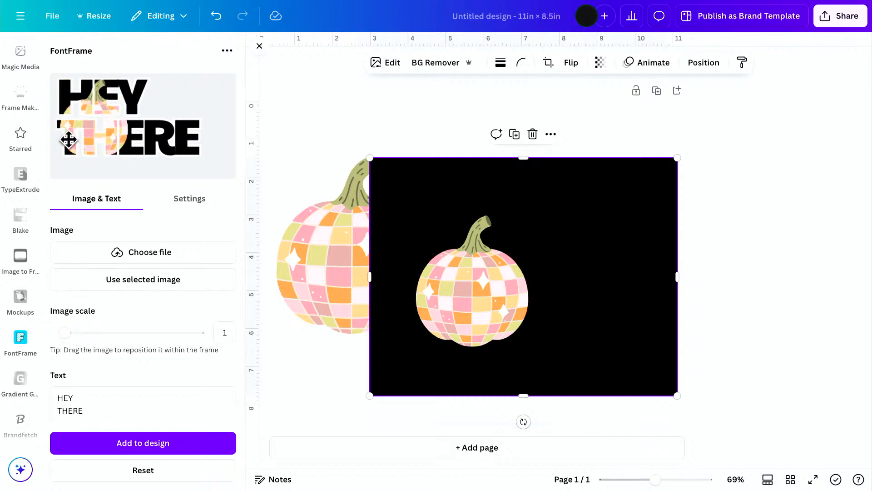
pyautogui.moveTo(64, 333); pyautogui.dragTo(72, 333)
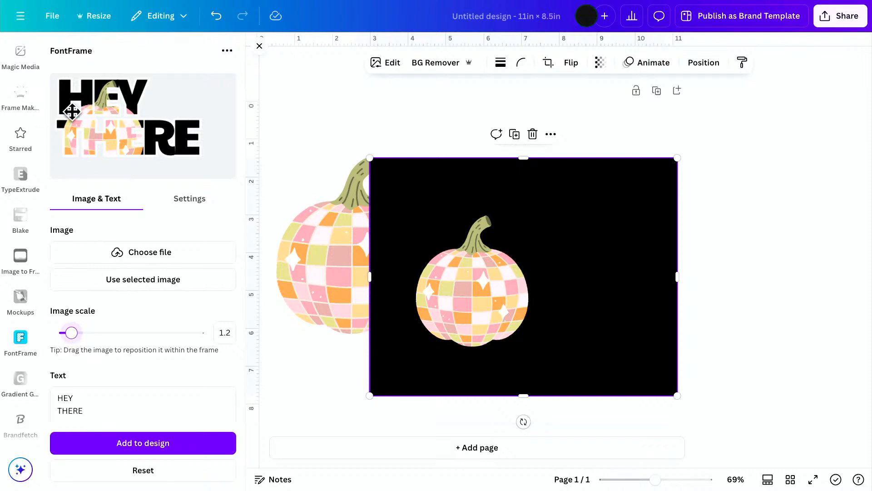
pyautogui.moveTo(112, 140); pyautogui.dragTo(73, 157)
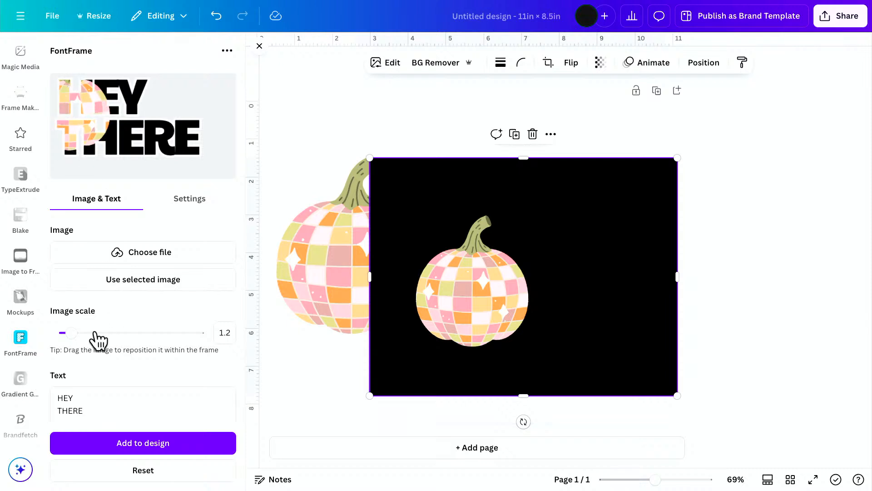
pyautogui.moveTo(68, 335); pyautogui.dragTo(64, 335)
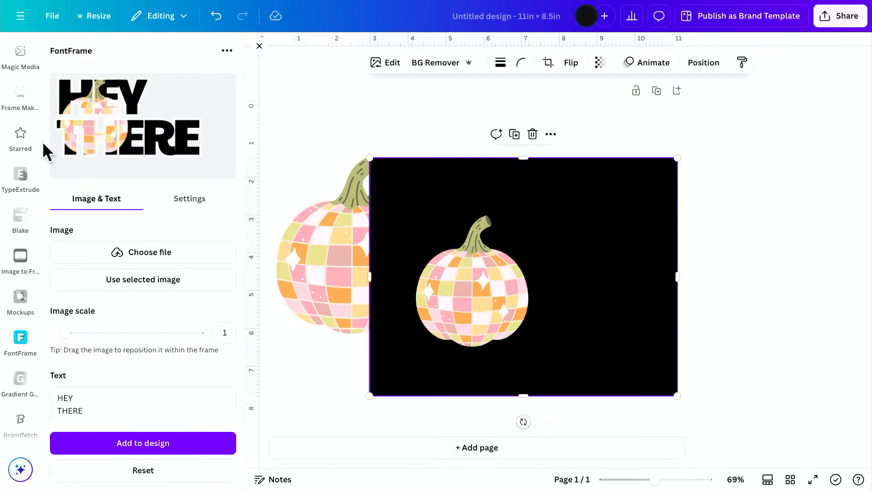
# Set the image scale to 1.6 and shift the pumpkin fill so its edge crosses the first letters of HEY THERE.
pyautogui.moveTo(66, 335); pyautogui.dragTo(84, 335)
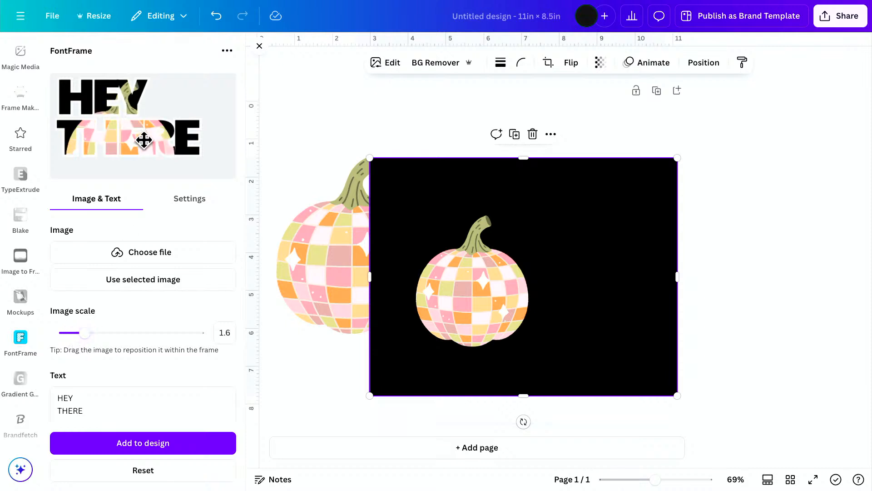
pyautogui.moveTo(142, 141)
pyautogui.mouseDown()
pyautogui.moveTo(96, 118)
pyautogui.moveTo(135, 143)
pyautogui.mouseUp()
pyautogui.scroll(-1, 134, 141)
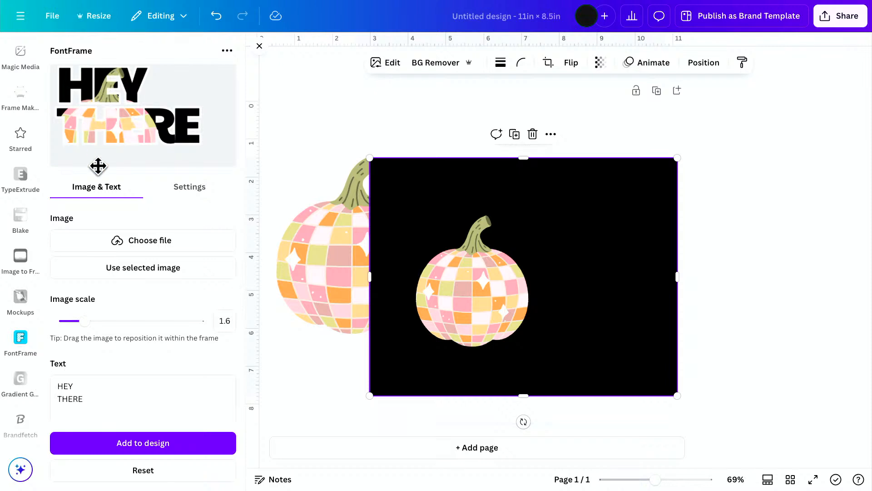
pyautogui.scroll(1, 116, 167)
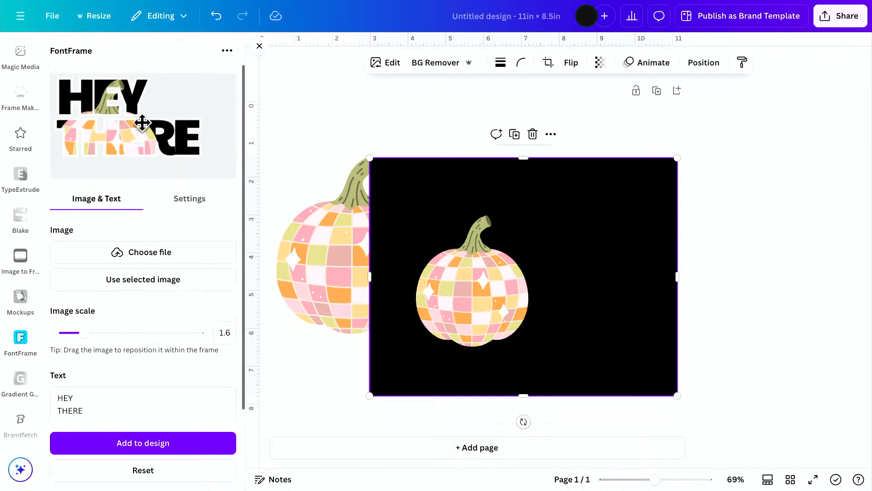
pyautogui.moveTo(126, 142); pyautogui.dragTo(95, 120)
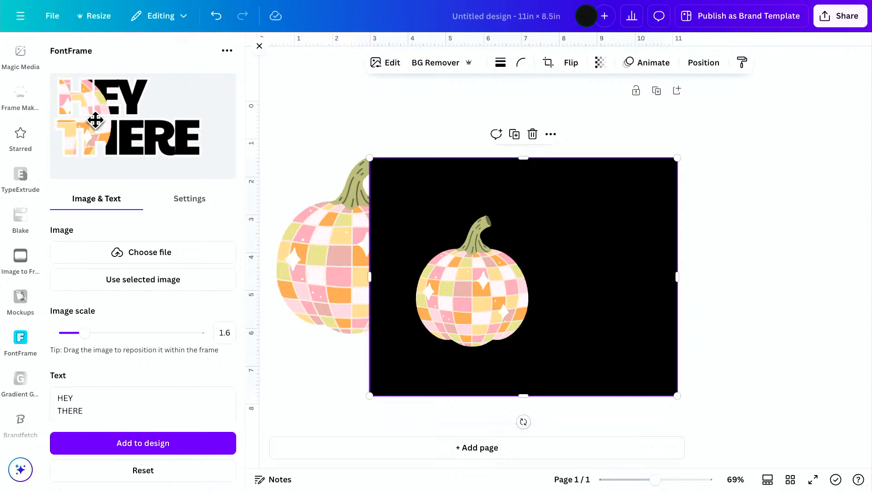
pyautogui.moveTo(95, 120); pyautogui.dragTo(95, 118)
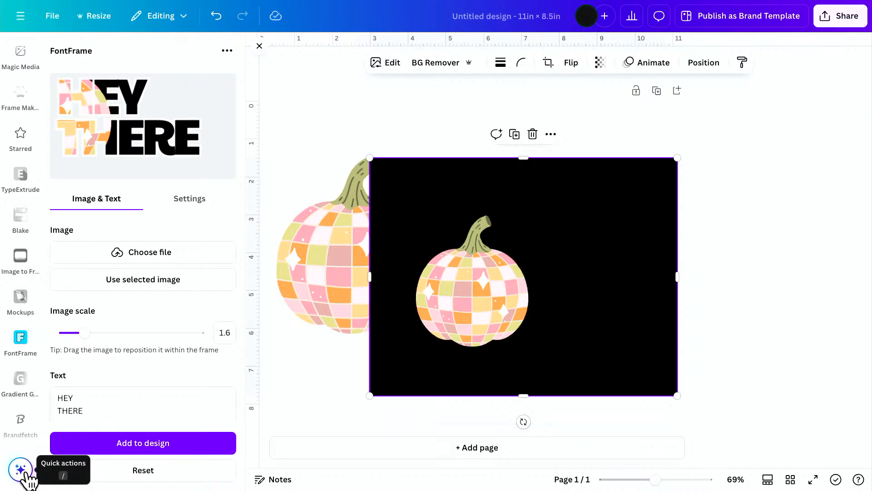
# Add the lettering to the design, move it up the page, and delete the black-background pumpkin image.
pyautogui.click(97, 452)
pyautogui.moveTo(517, 279); pyautogui.dragTo(501, 164)
pyautogui.moveTo(568, 337); pyautogui.dragTo(596, 347)
pyautogui.press('Delete')
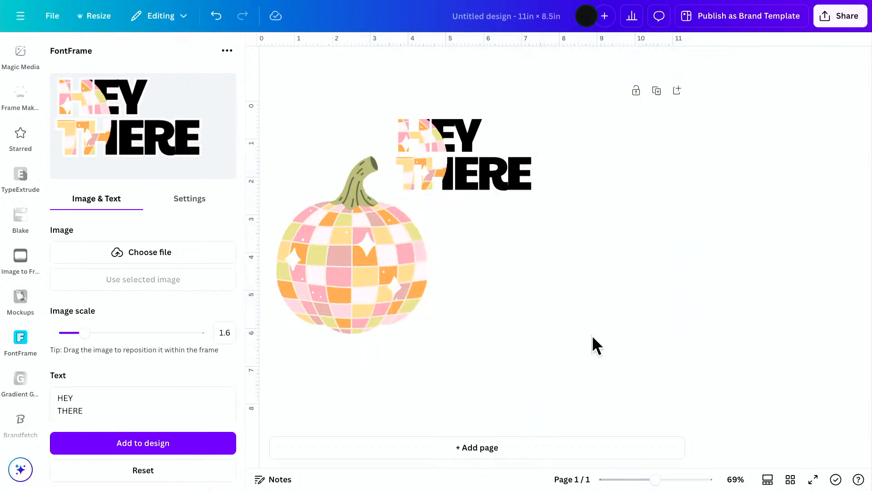
# Enlarge the HEY THERE lettering over the pumpkin's right half and crop the empty space off its right side.
pyautogui.click(367, 250)
pyautogui.moveTo(491, 162); pyautogui.dragTo(487, 242)
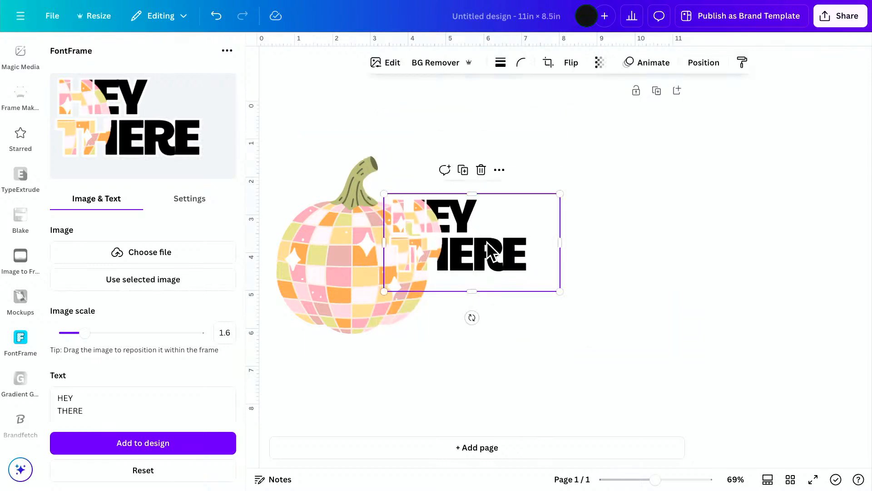
pyautogui.moveTo(554, 289); pyautogui.dragTo(695, 419)
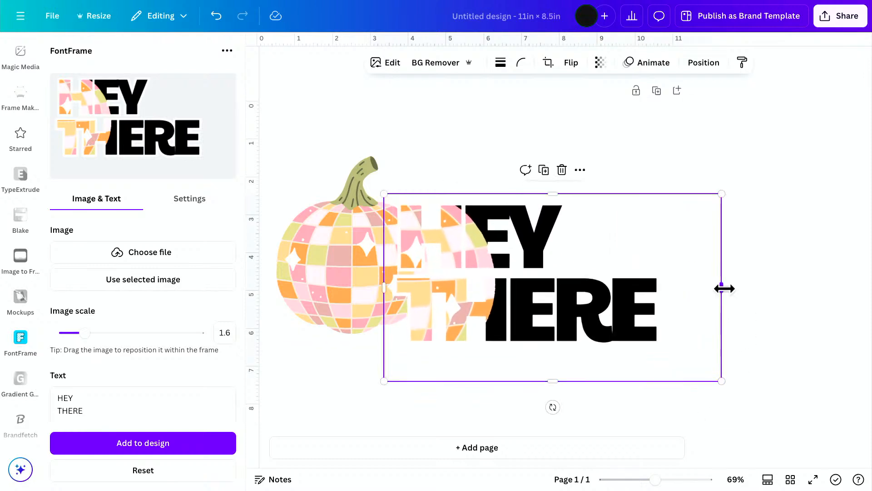
pyautogui.moveTo(722, 287); pyautogui.dragTo(670, 284)
pyautogui.moveTo(551, 290); pyautogui.dragTo(553, 283)
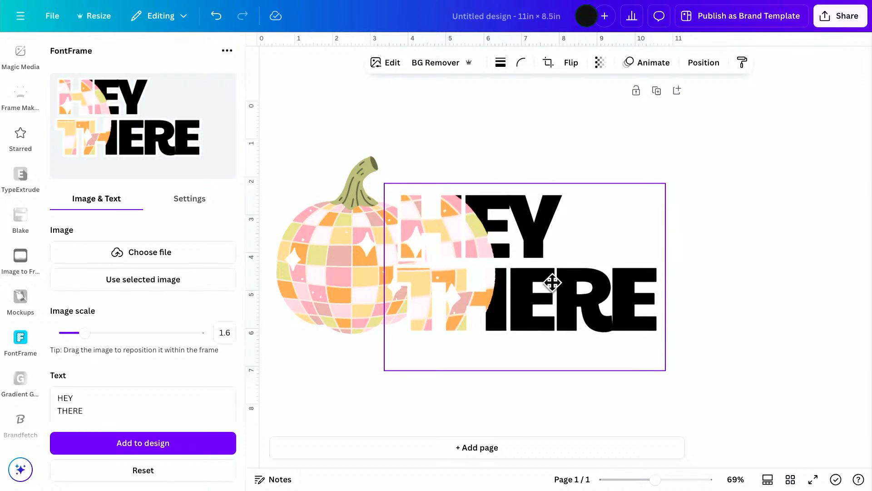
# Enlarge the pumpkin and move it so its right edge matches the pumpkin edge inside the lettering.
pyautogui.click(335, 249)
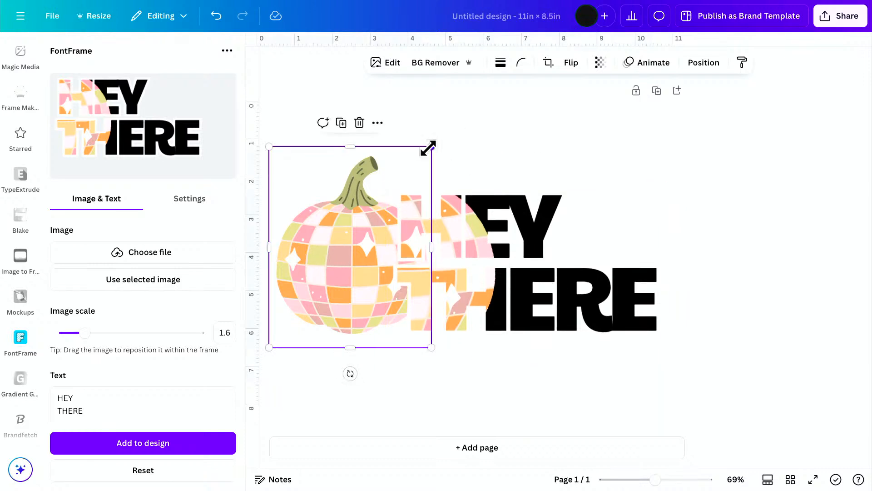
pyautogui.moveTo(428, 148); pyautogui.dragTo(509, 121)
pyautogui.moveTo(347, 223); pyautogui.dragTo(364, 245)
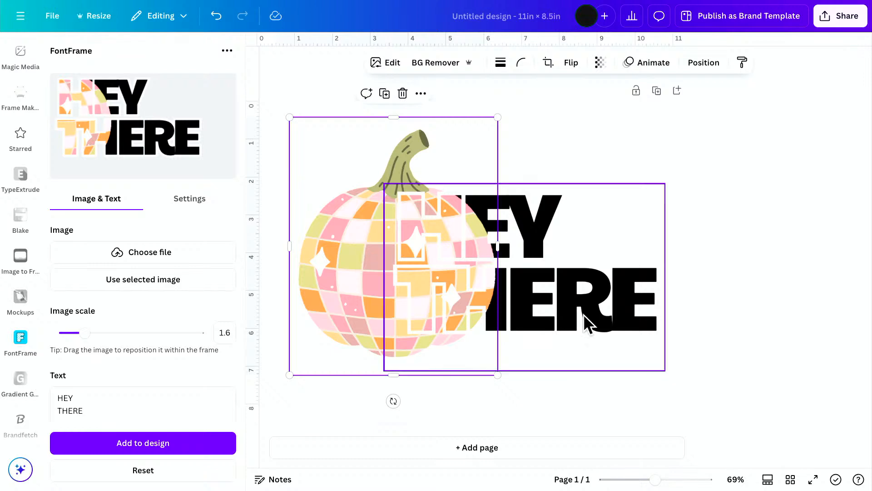
# Select the pumpkin and the HEY THERE lettering together and move them slightly up and left on the page.
pyautogui.click(583, 401)
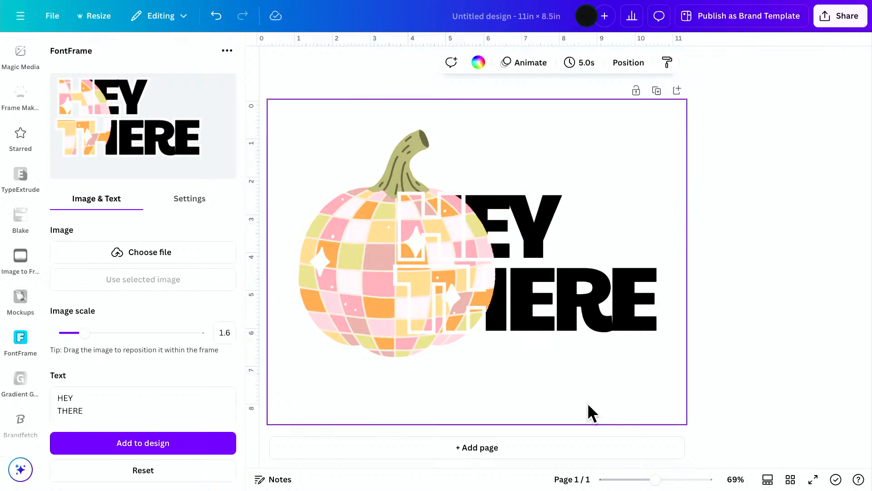
pyautogui.moveTo(588, 403); pyautogui.dragTo(390, 275)
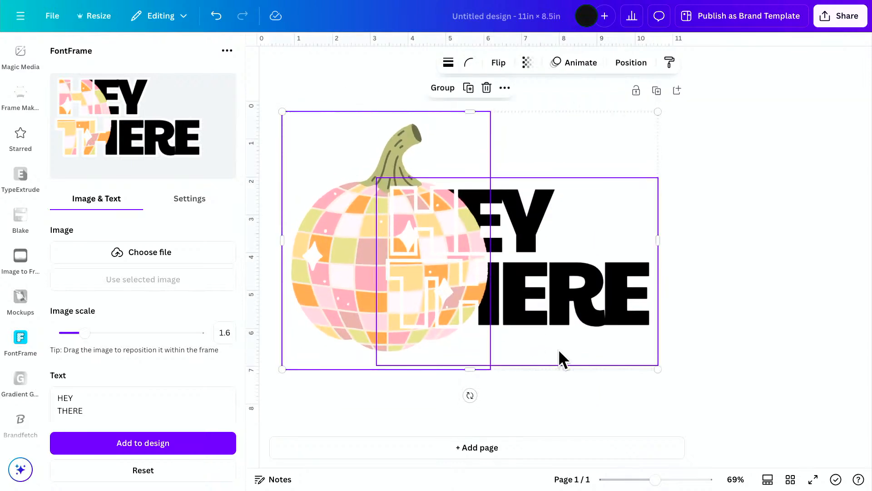
pyautogui.click(529, 384)
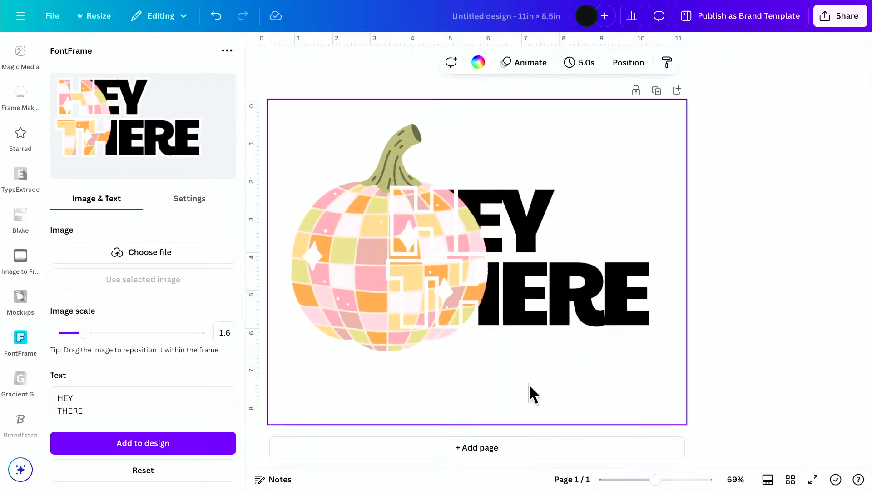
# Try the pumpkin's pink and olive green as the page background color, darkening the olive to a deeper shade.
pyautogui.click(478, 63)
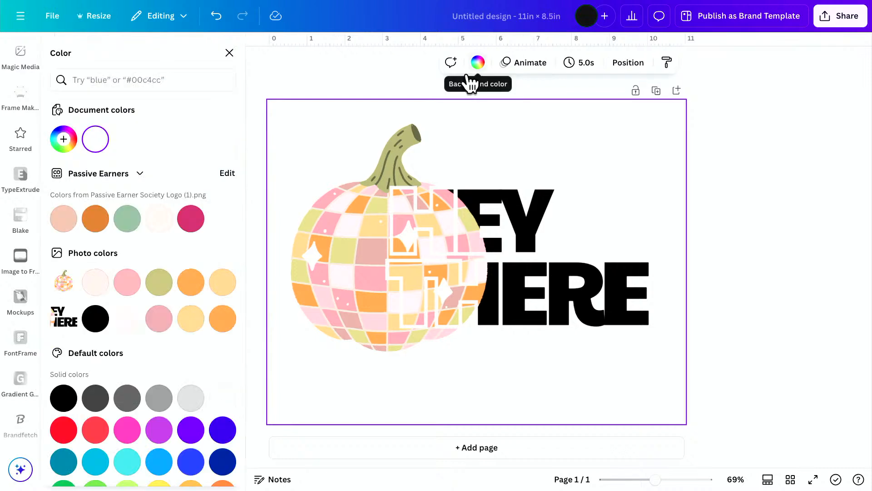
pyautogui.click(128, 282)
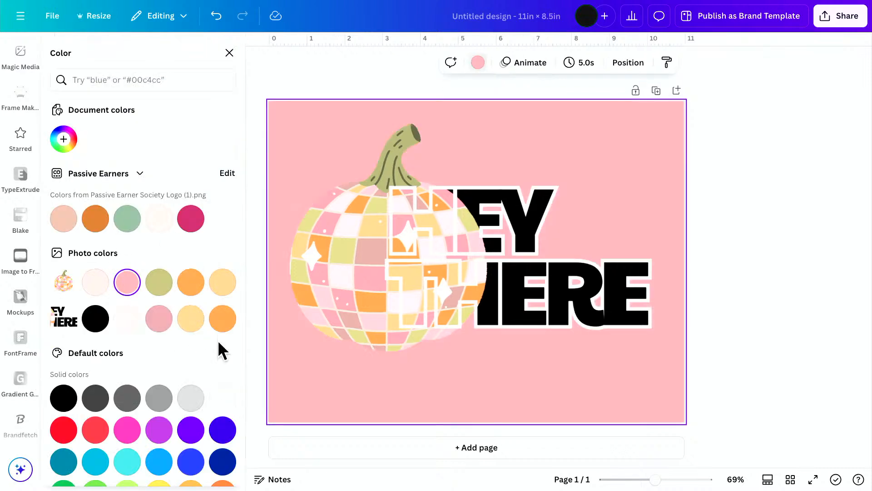
pyautogui.click(159, 285)
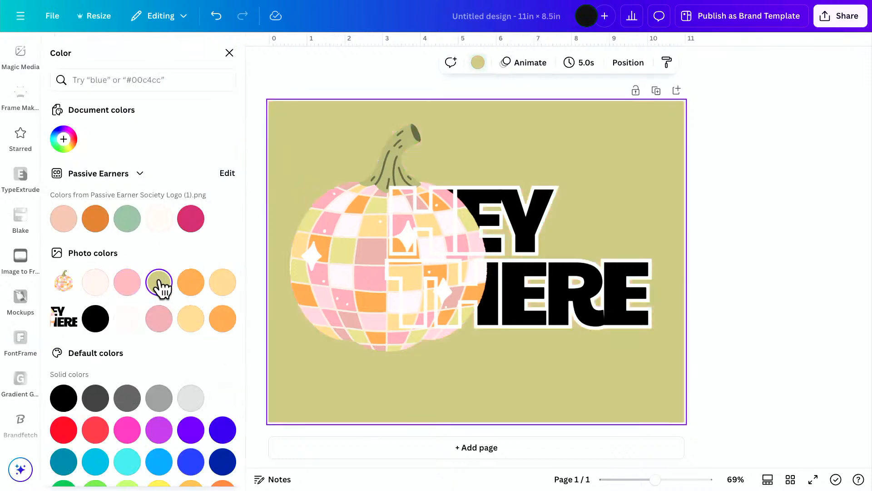
pyautogui.click(64, 139)
pyautogui.moveTo(97, 224)
pyautogui.mouseDown()
pyautogui.moveTo(103, 197)
pyautogui.moveTo(108, 214)
pyautogui.mouseUp()
pyautogui.click(215, 357)
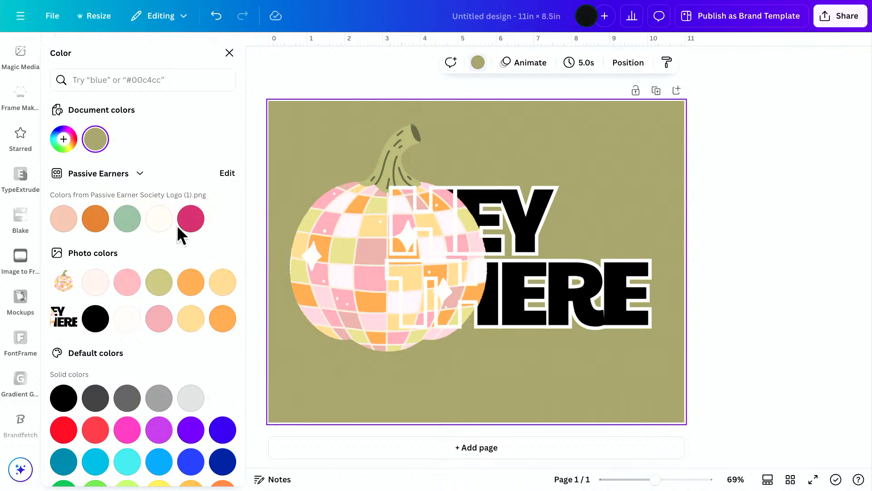
# Set the page background to the pumpkin's orange and lighten it to the pale cream #FFDFC0.
pyautogui.click(188, 289)
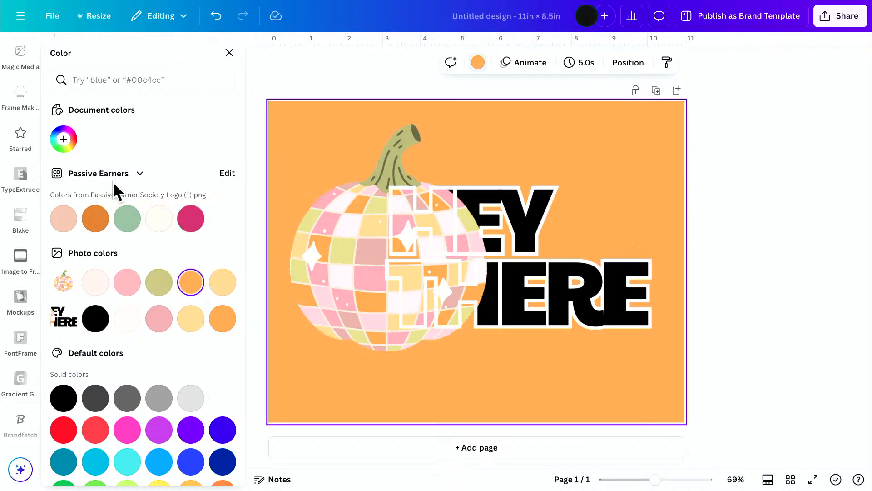
pyautogui.click(63, 138)
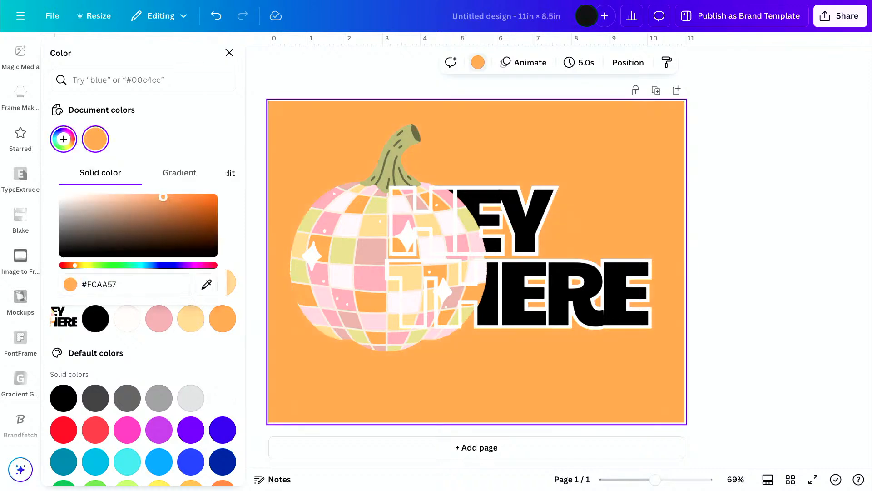
pyautogui.moveTo(163, 197); pyautogui.dragTo(98, 187)
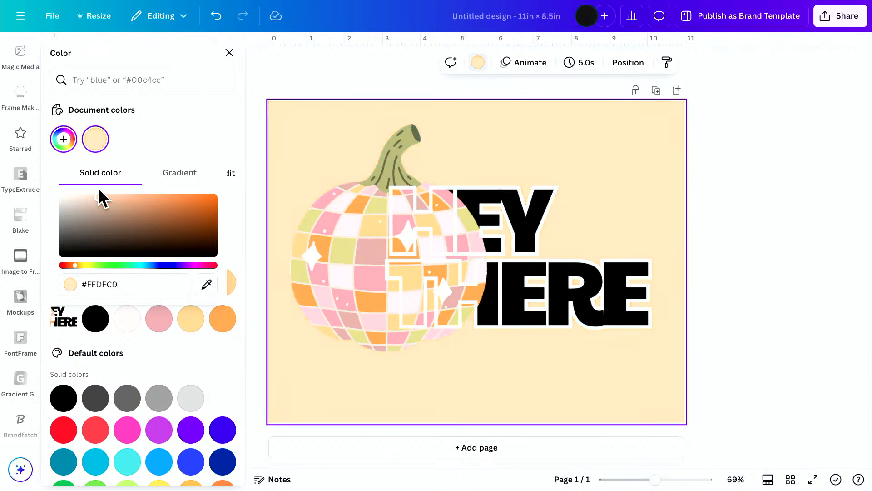
pyautogui.click(538, 387)
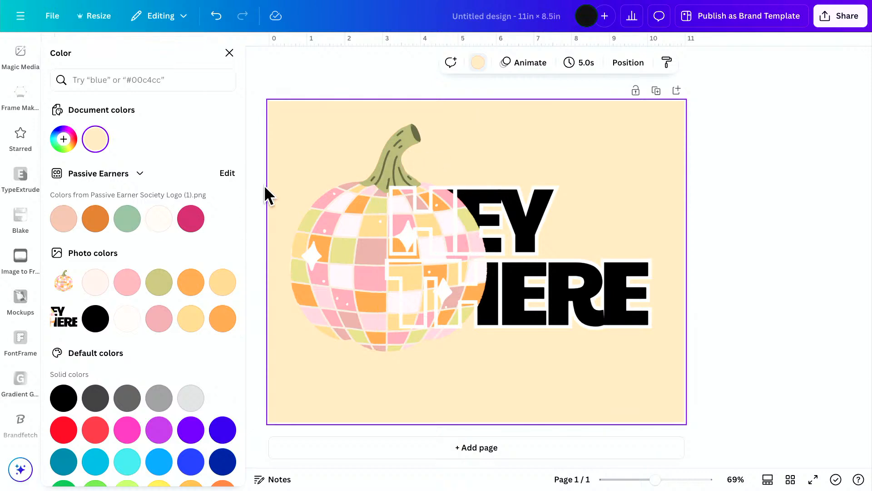
pyautogui.click(230, 54)
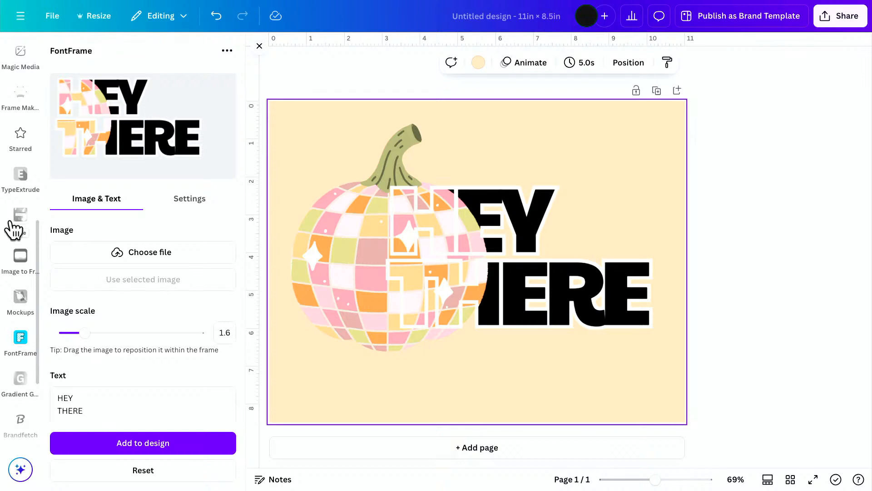
# Open the text options for adding text to the page.
pyautogui.scroll(3, 13, 230)
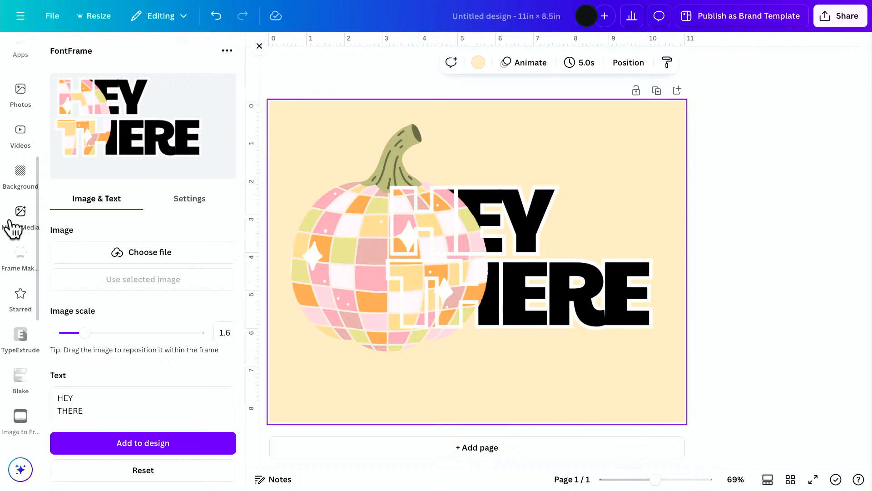
pyautogui.scroll(5, 14, 229)
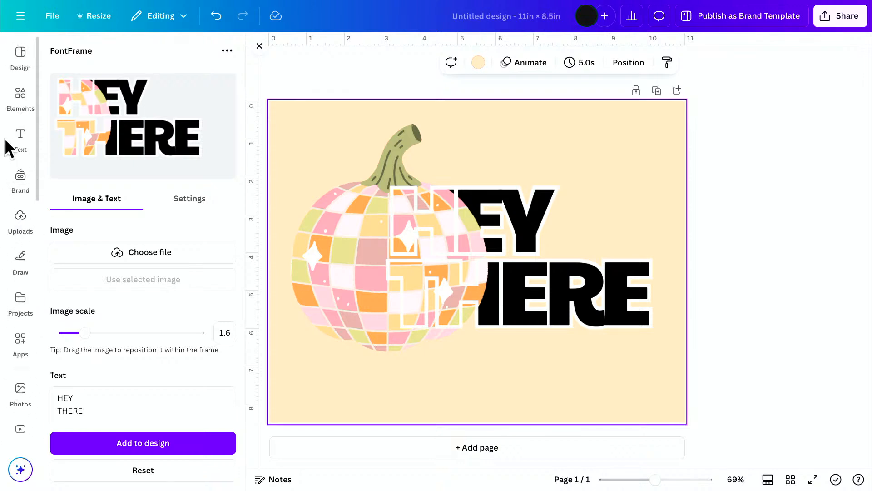
pyautogui.click(10, 148)
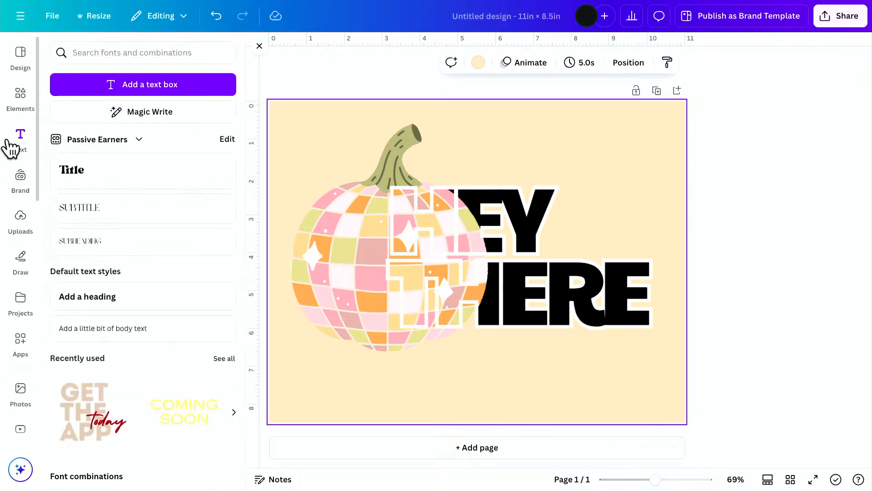
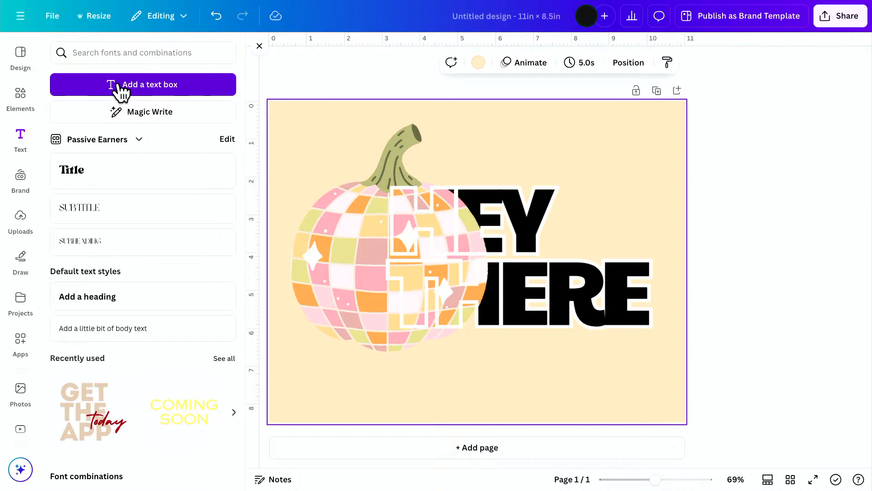
# Try cropping the pumpkin image to its left half beside the HEY THERE lettering, and undo the crop.
pyautogui.click(334, 241)
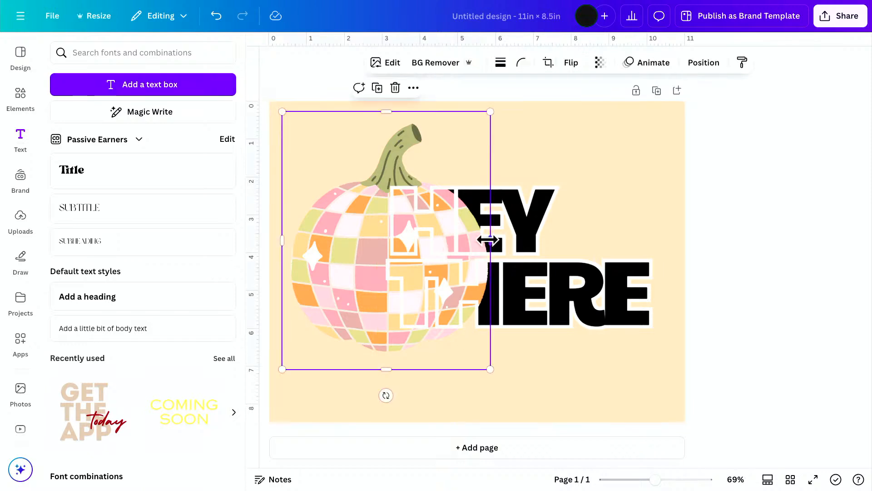
pyautogui.moveTo(488, 241); pyautogui.dragTo(381, 235)
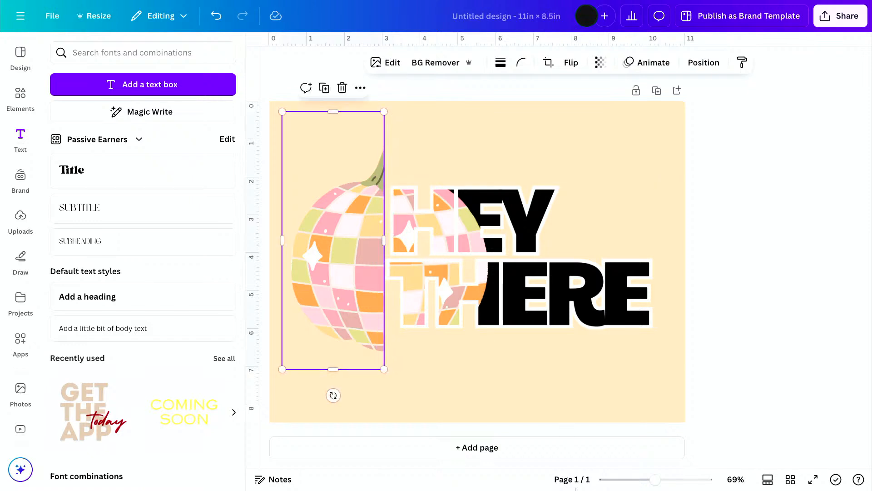
pyautogui.click(511, 387)
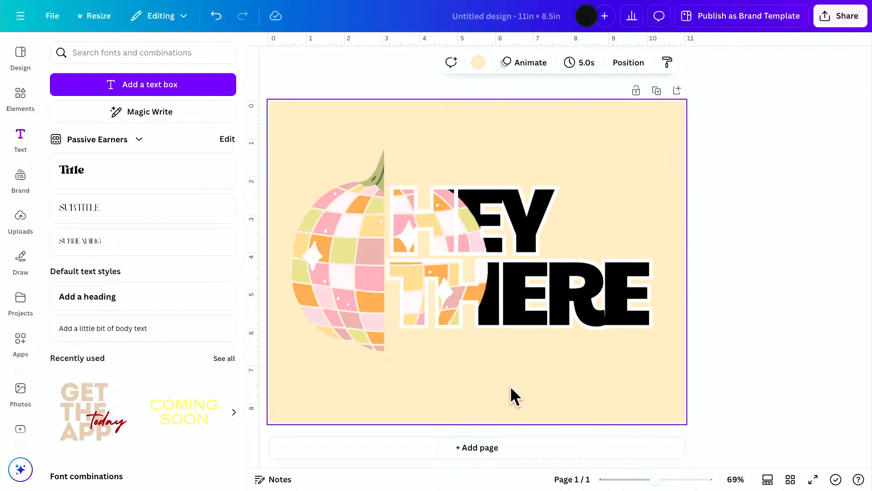
pyautogui.hotkey('ctrl', 'z')
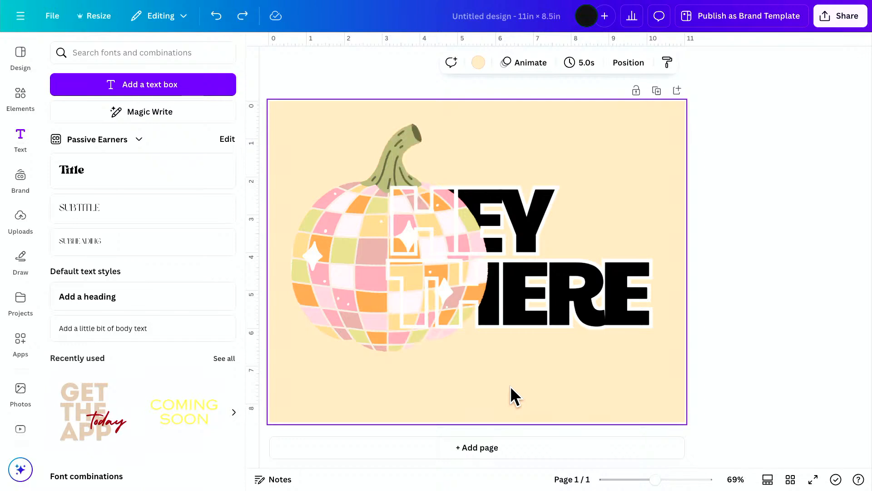
# Crop a narrow strip off the right side of the pumpkin image.
pyautogui.click(338, 144)
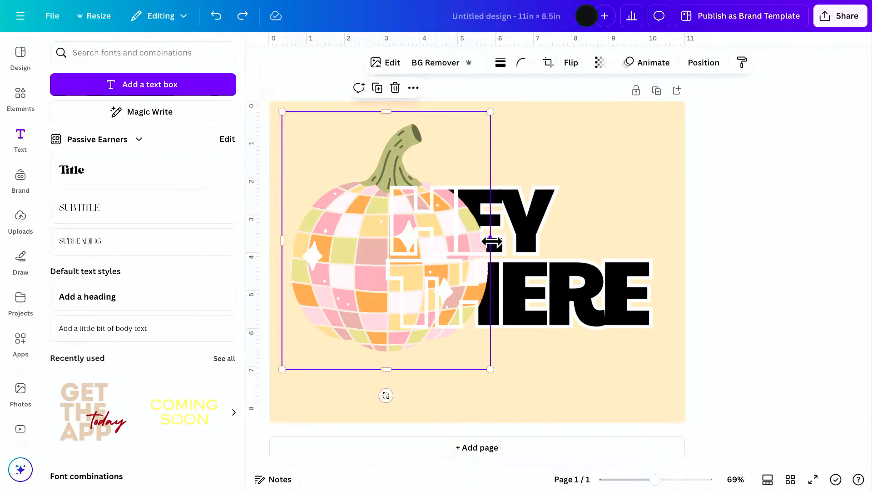
pyautogui.moveTo(492, 242); pyautogui.dragTo(470, 243)
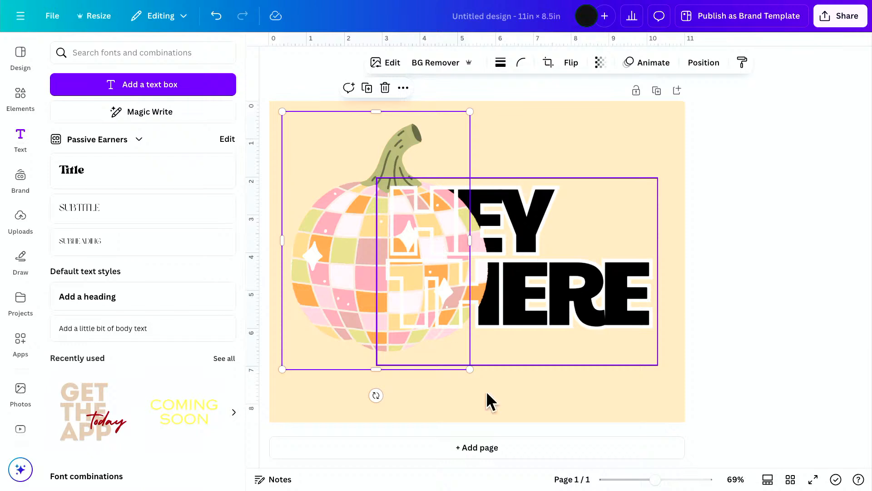
pyautogui.click(552, 423)
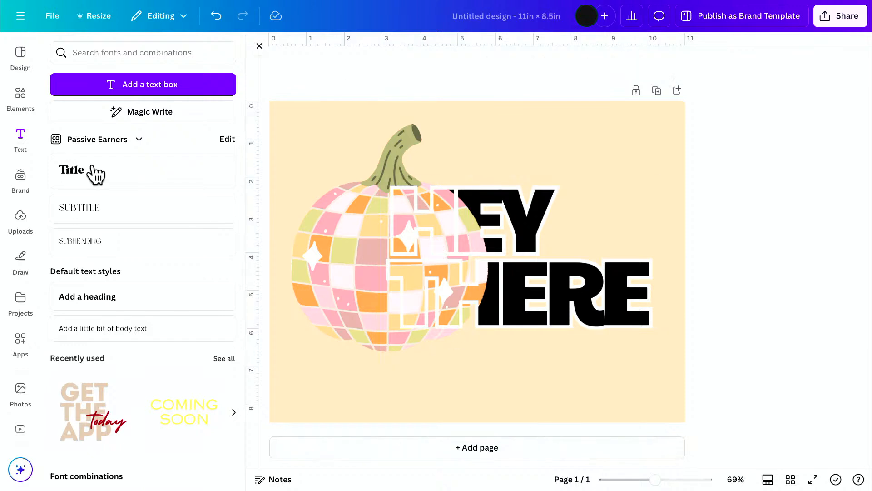
# Add a text box reading "pumpkin" in lowercase, set in the Cypress font.
pyautogui.click(130, 91)
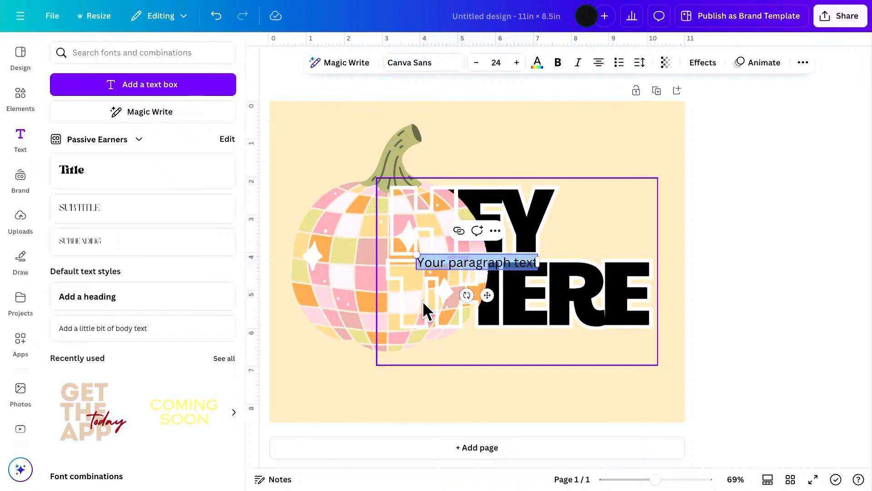
pyautogui.write('PUMP')
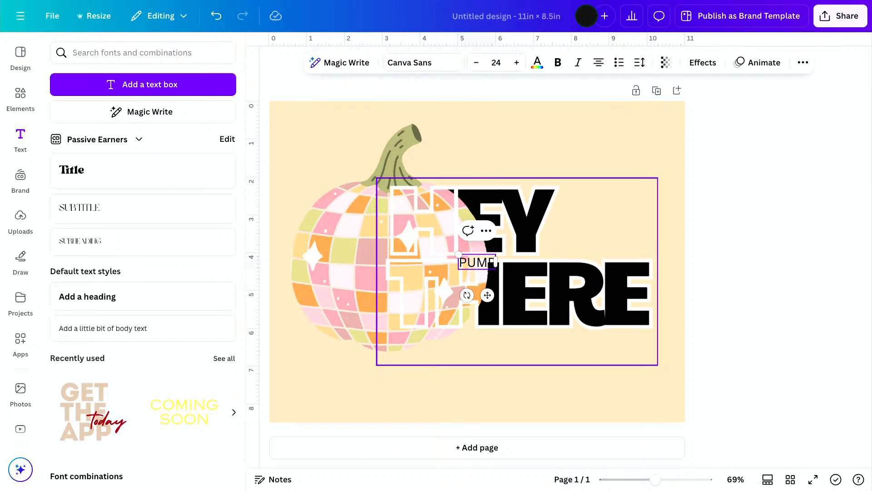
pyautogui.write('KIN')
pyautogui.hotkey('ctrl', 'a')
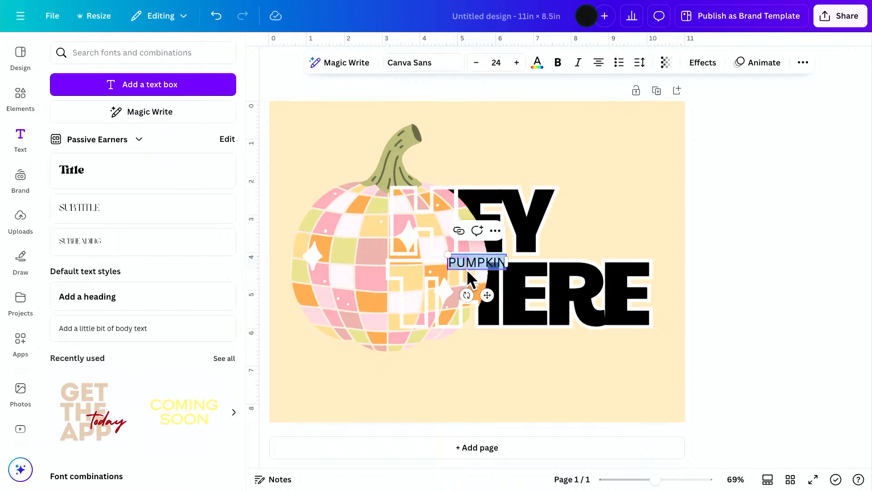
pyautogui.click(409, 64)
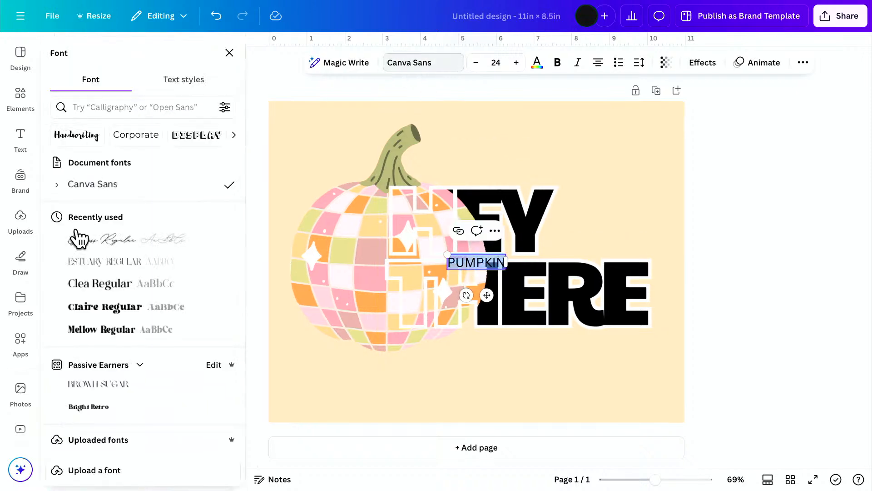
pyautogui.click(84, 245)
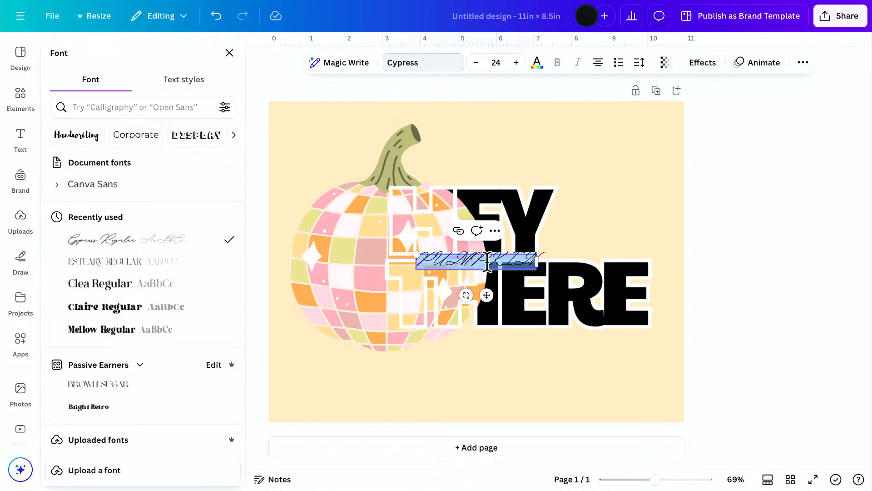
pyautogui.write('pumpki')
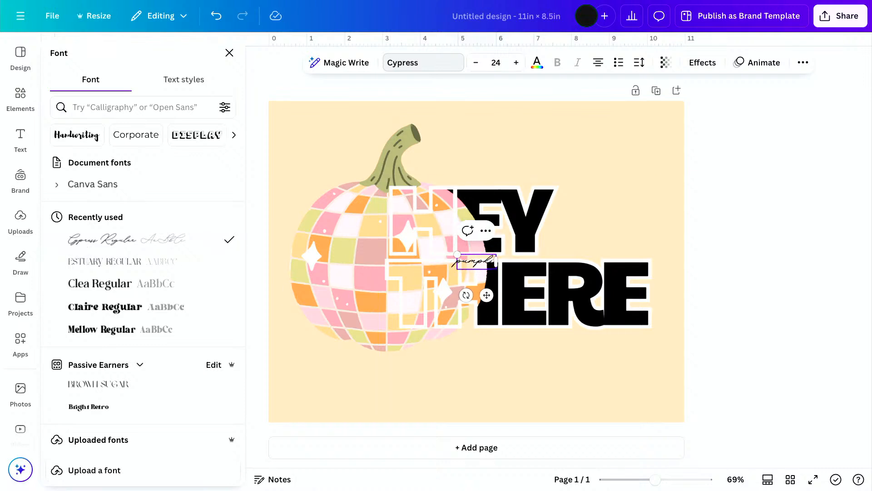
pyautogui.write('n')
# Enlarge the "pumpkin" text to about size 80.6 and move it over the lower edge of the word HERE.
pyautogui.moveTo(456, 254); pyautogui.dragTo(347, 217)
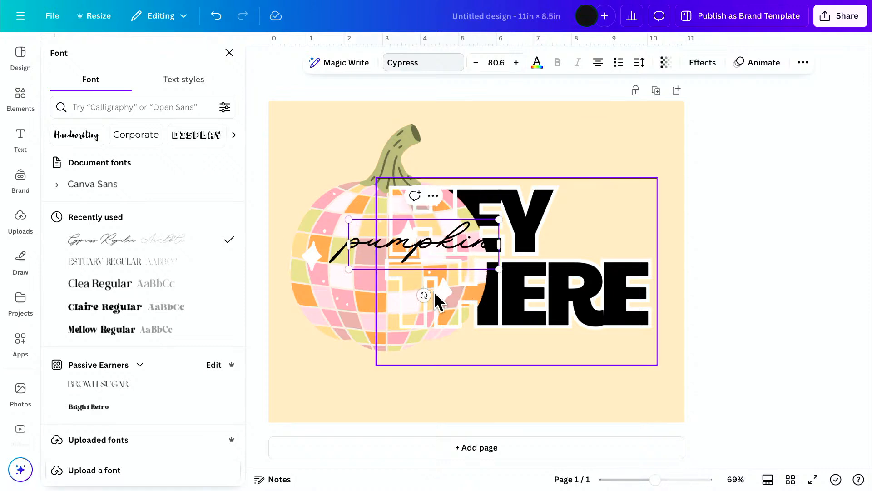
pyautogui.click(484, 391)
pyautogui.moveTo(442, 239); pyautogui.dragTo(552, 327)
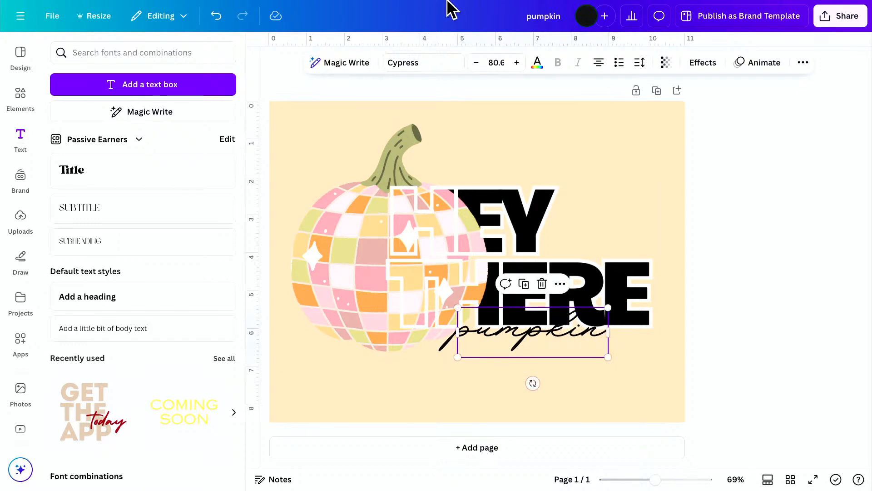
# Try the Claire and Magic Retro fonts on the "pumpkin" text and set it to Saturday Night.
pyautogui.click(397, 64)
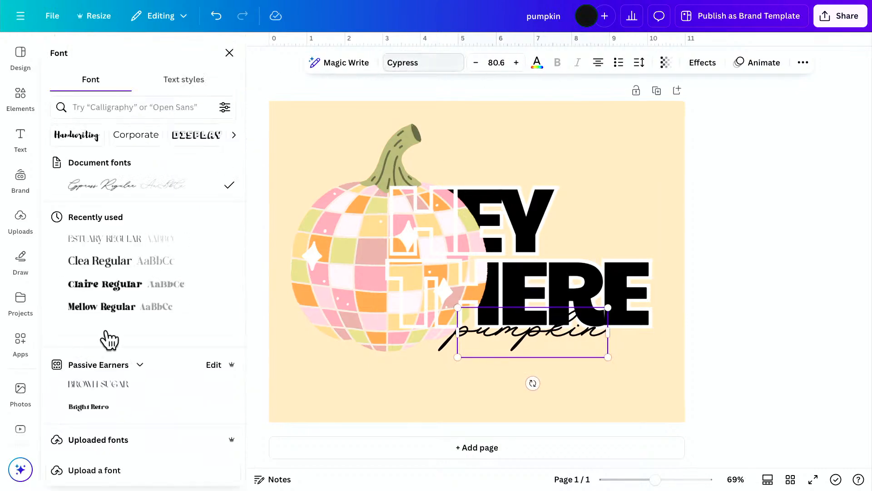
pyautogui.click(101, 287)
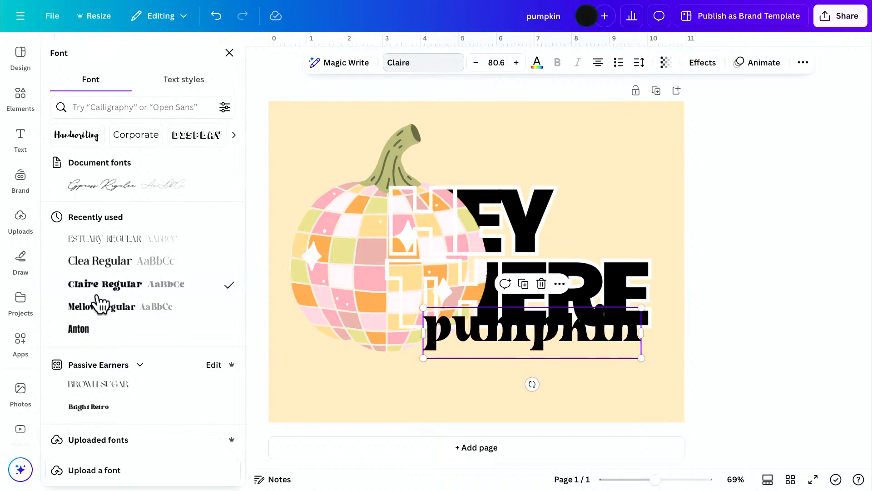
pyautogui.scroll(-7, 116, 375)
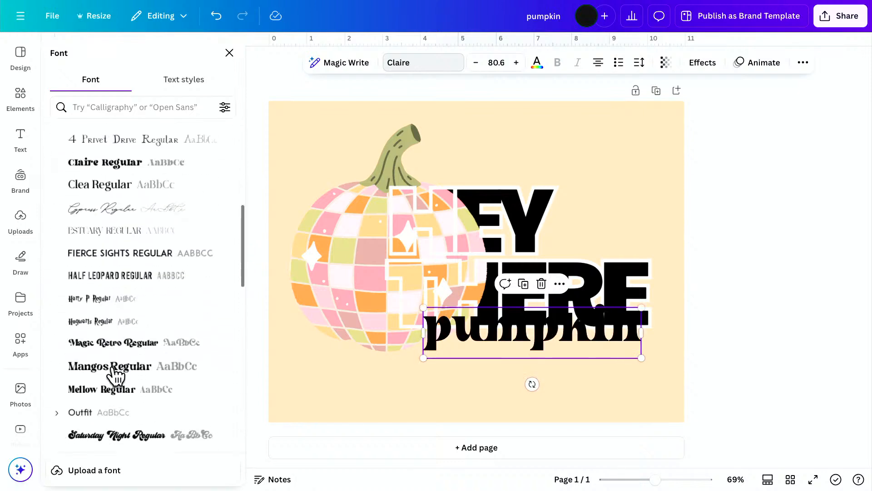
pyautogui.click(113, 344)
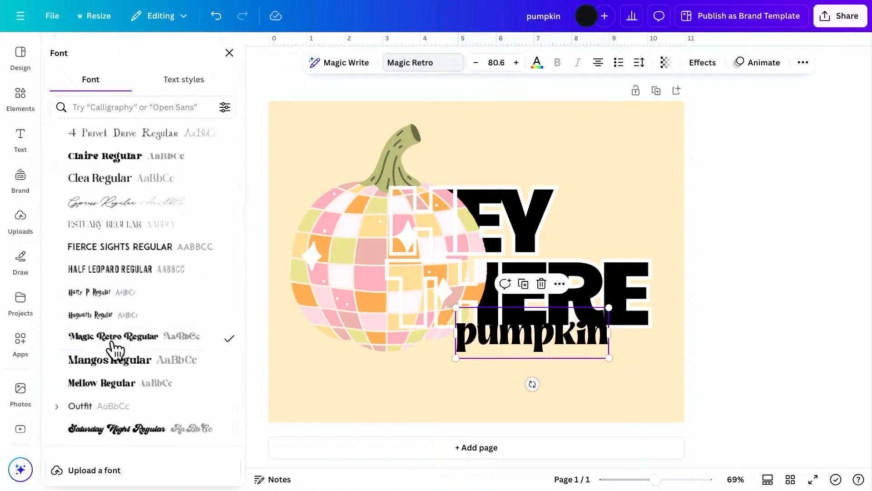
pyautogui.scroll(-2, 109, 364)
pyautogui.click(103, 393)
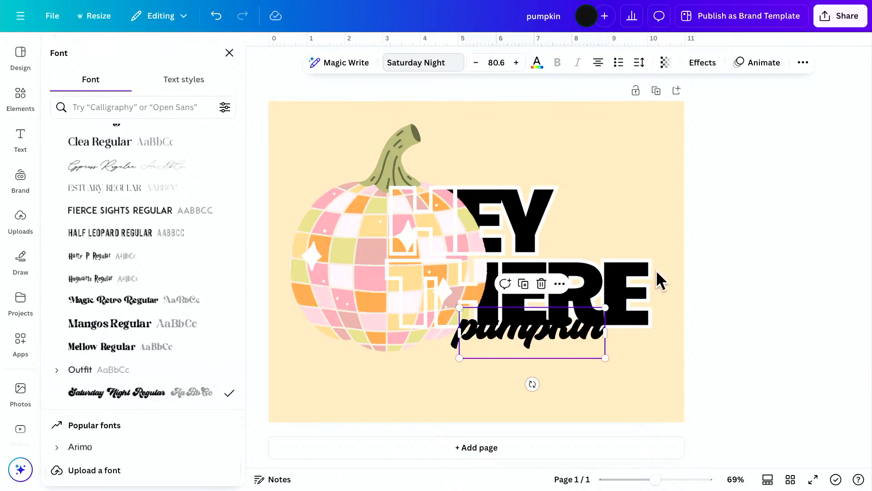
# Enlarge the "pumpkin" text to about size 98.2 and shift it slightly left and down along the lower edge of HERE.
pyautogui.moveTo(605, 358); pyautogui.dragTo(637, 369)
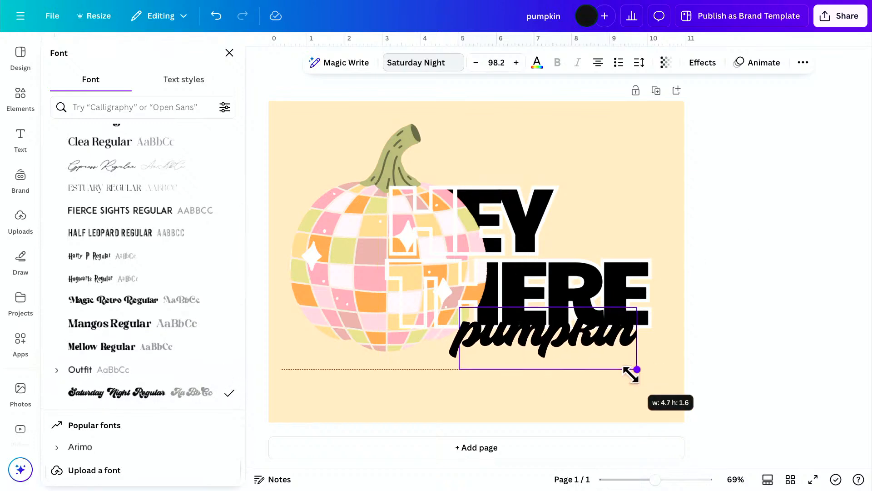
pyautogui.click(571, 346)
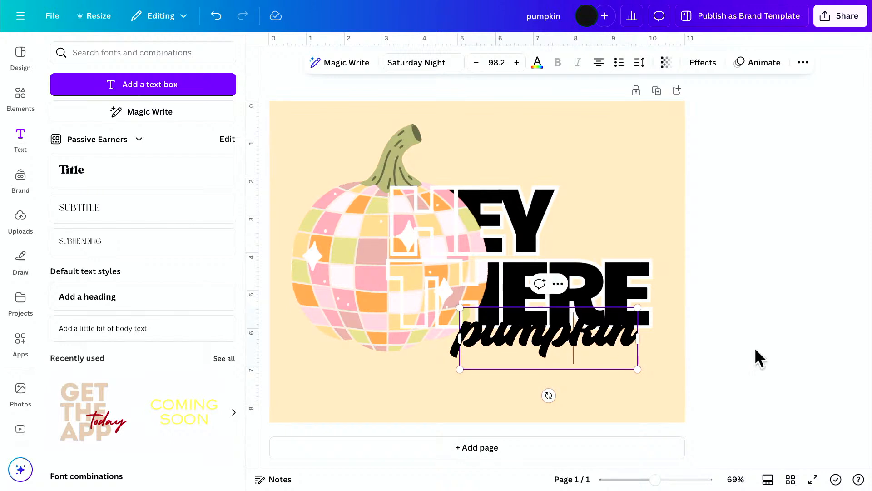
pyautogui.click(801, 356)
pyautogui.click(610, 356)
pyautogui.moveTo(609, 356); pyautogui.dragTo(587, 352)
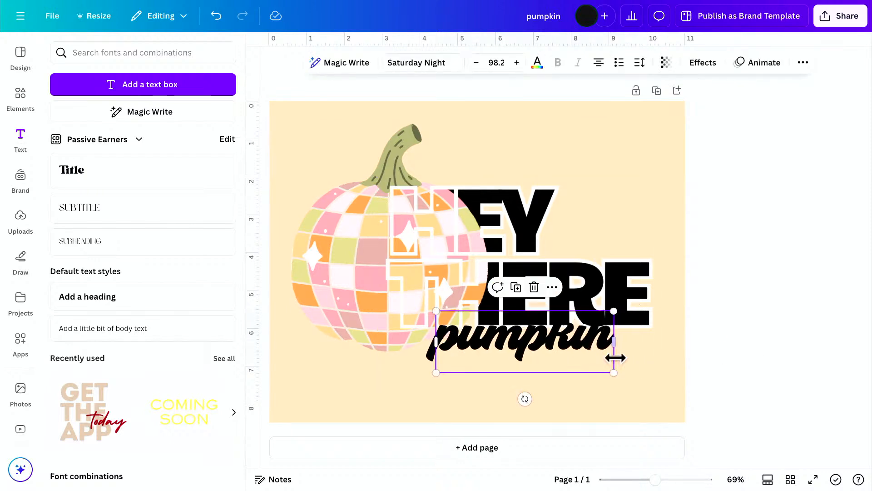
# Color the "pumpkin" text with the light pink from the pumpkin photo colors and give it a white Outline effect.
pyautogui.click(538, 64)
pyautogui.click(132, 286)
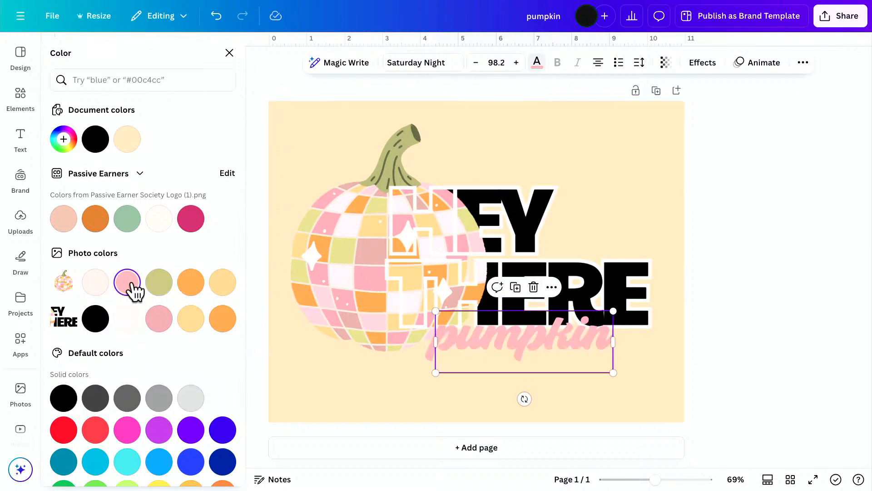
pyautogui.click(703, 64)
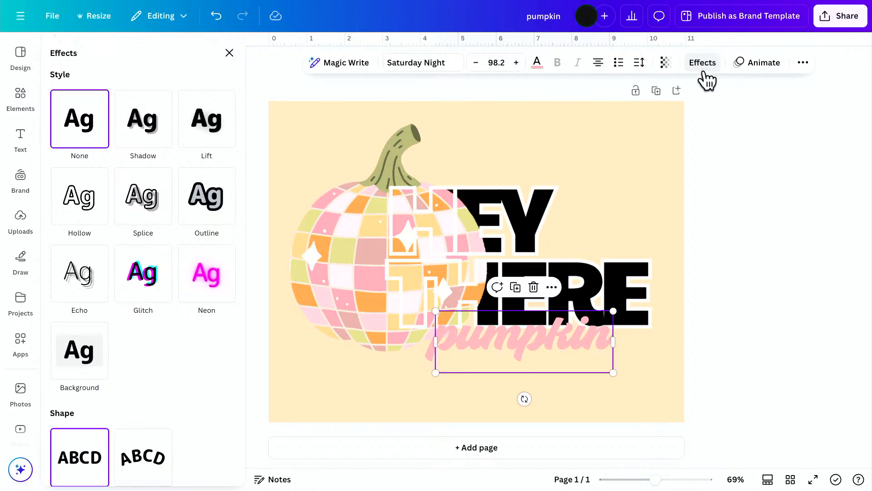
pyautogui.click(209, 217)
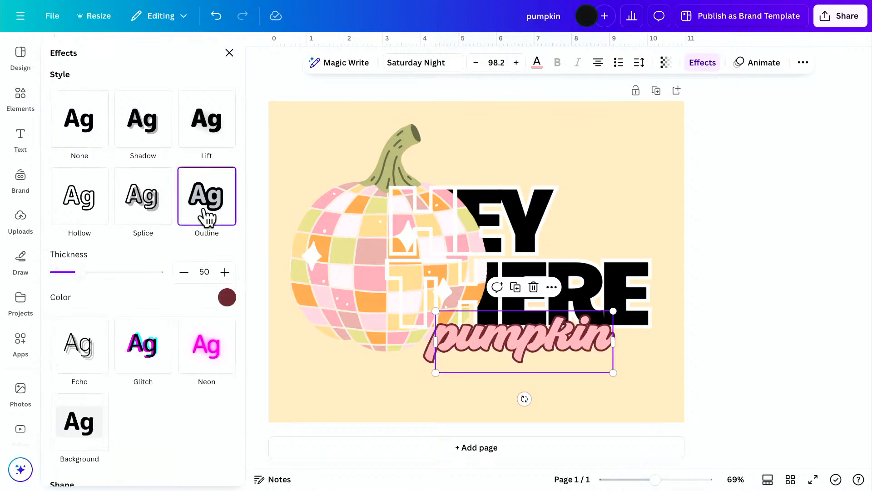
pyautogui.click(226, 298)
pyautogui.click(216, 253)
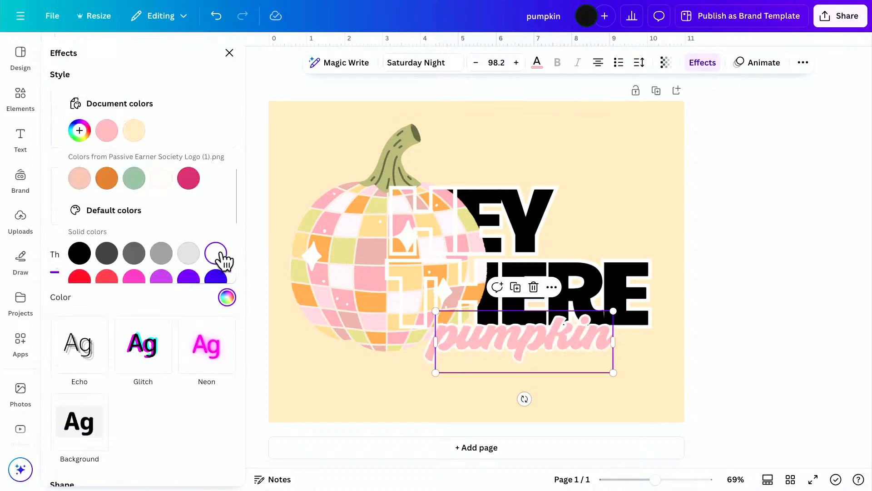
pyautogui.click(831, 394)
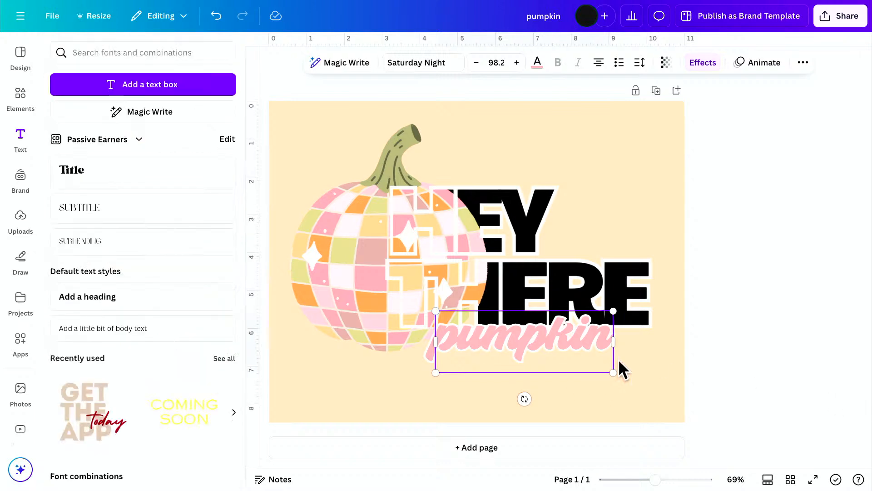
# Move the outlined "pumpkin" text slightly to the right beneath the lettering.
pyautogui.click(528, 344)
pyautogui.moveTo(528, 345); pyautogui.dragTo(545, 346)
pyautogui.click(839, 364)
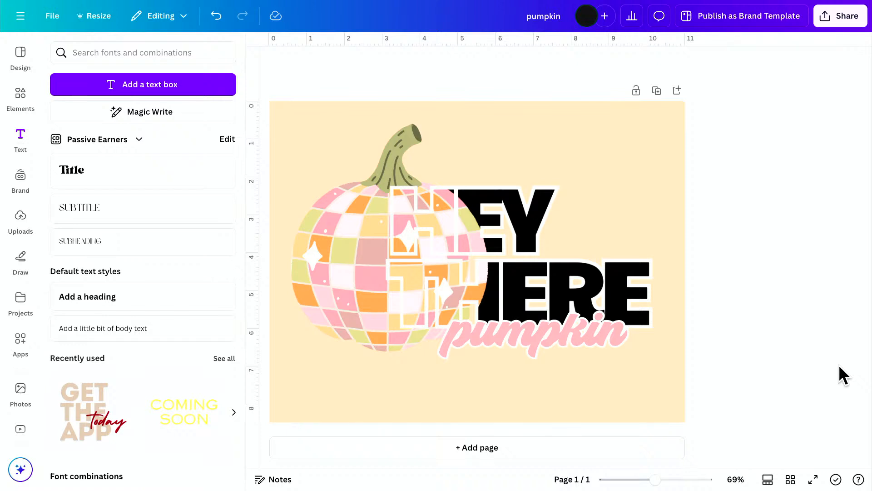
# Add a blank second page and search the elements library for "sunflower", showing all matching graphics.
pyautogui.click(645, 454)
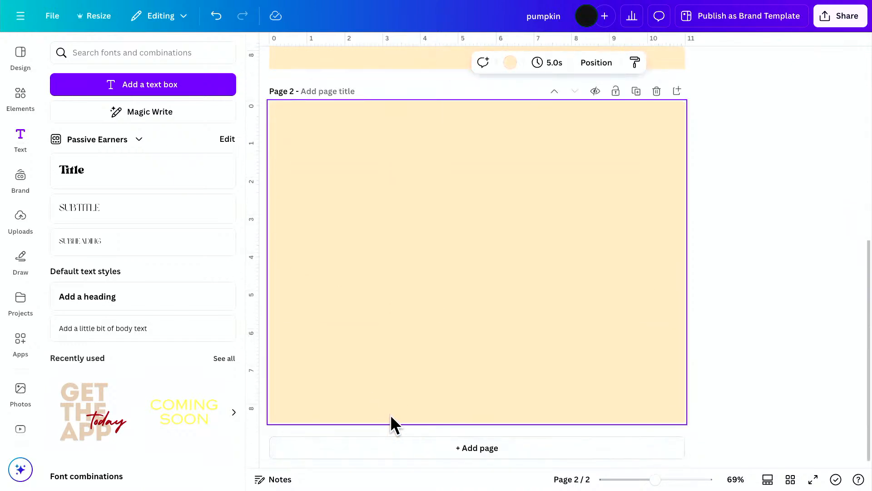
pyautogui.click(17, 95)
pyautogui.click(204, 53)
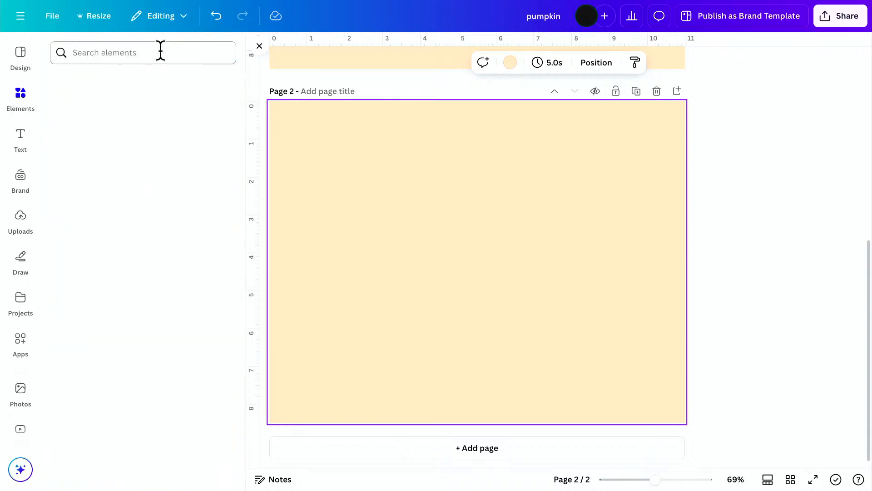
pyautogui.write('sunflower')
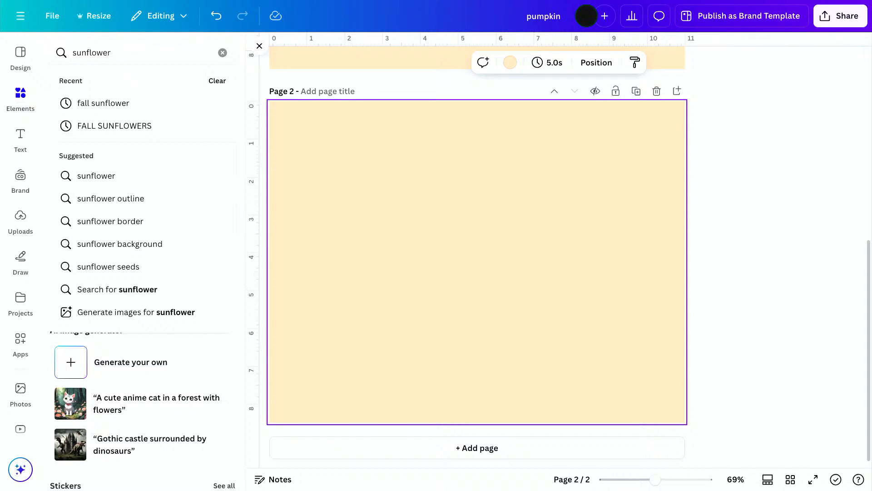
pyautogui.press('Return')
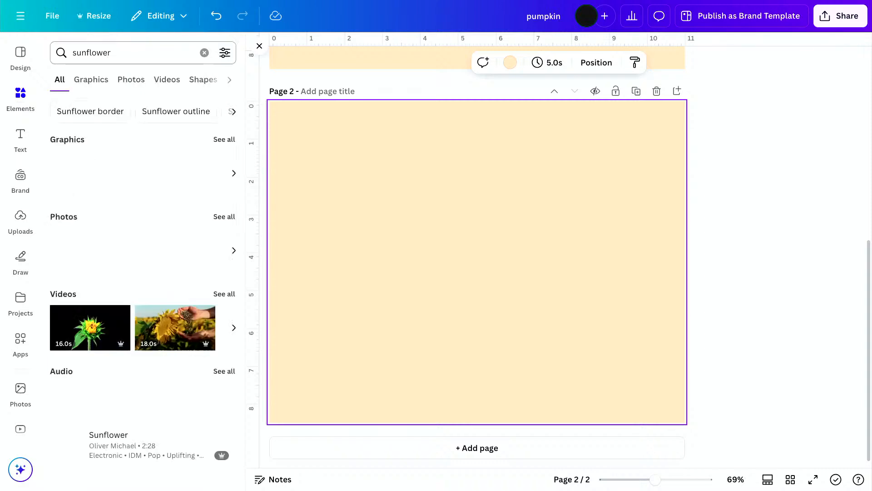
pyautogui.click(219, 138)
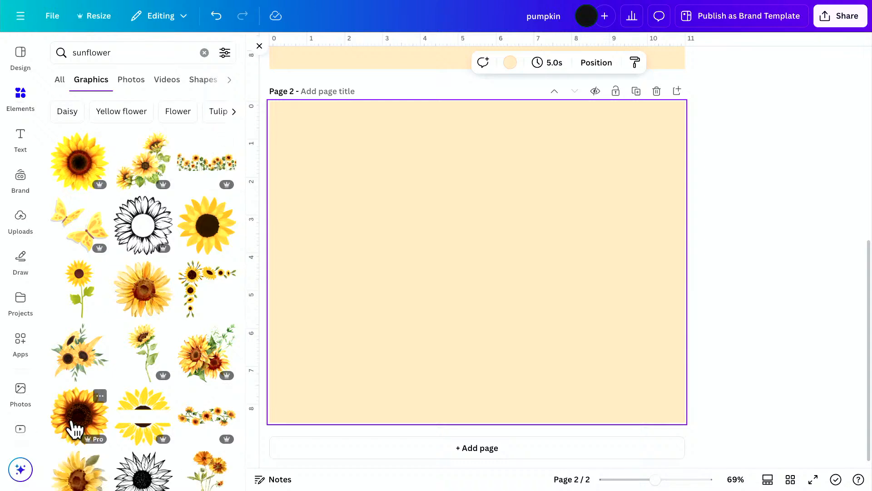
# Browse the sunflower graphics and place the full golden sunflower with the large dark speckled centre on page 2.
pyautogui.scroll(-5, 74, 425)
pyautogui.scroll(-3, 72, 426)
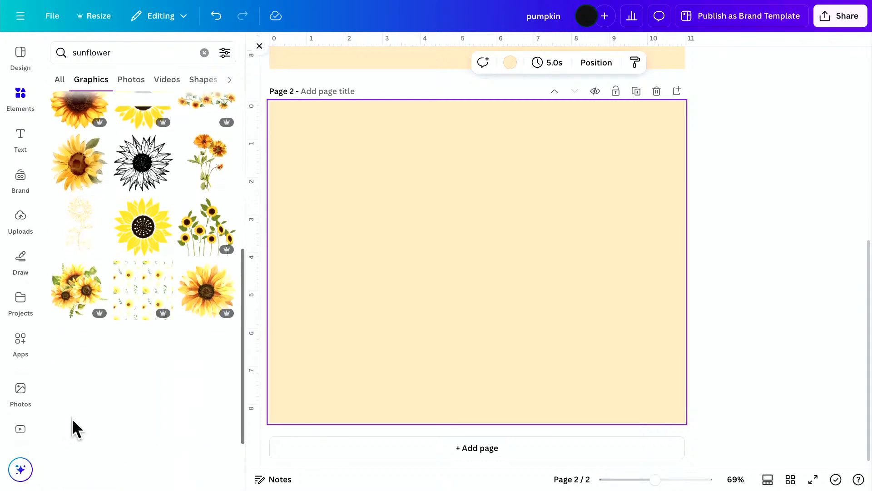
pyautogui.scroll(-1, 74, 428)
pyautogui.scroll(-5, 73, 424)
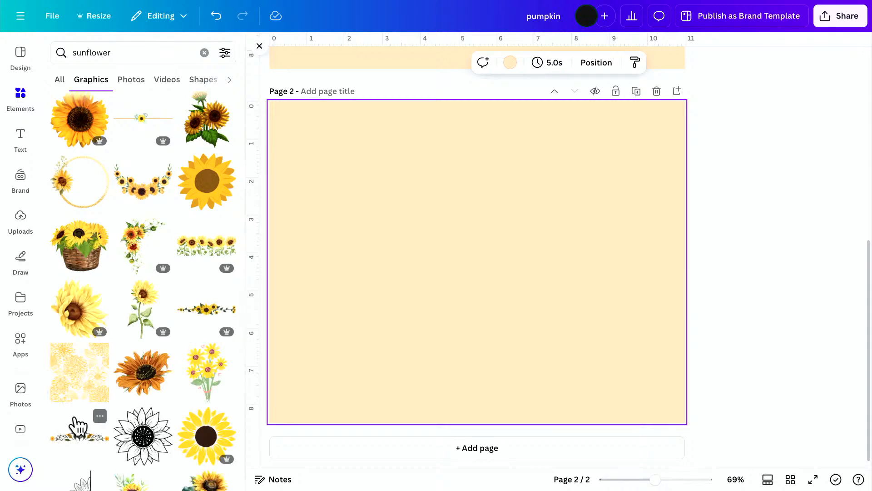
pyautogui.scroll(-8, 73, 417)
pyautogui.scroll(-10, 75, 416)
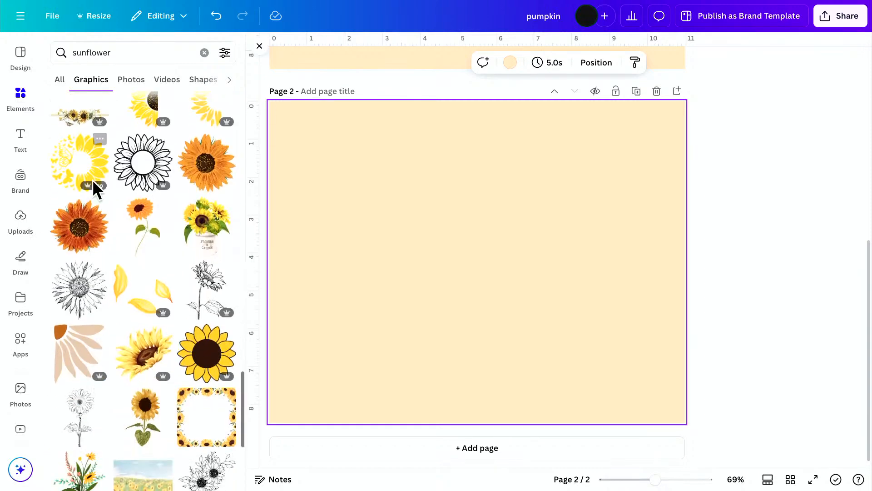
pyautogui.scroll(-5, 111, 405)
pyautogui.scroll(-5, 111, 405)
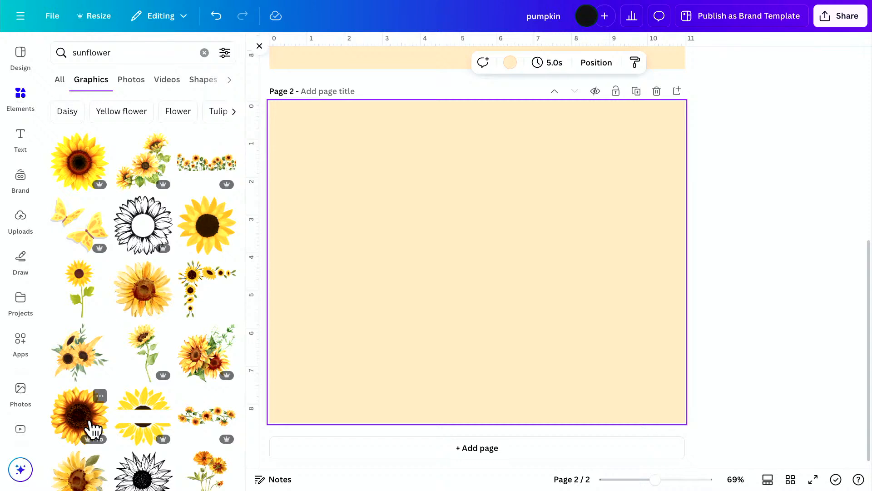
pyautogui.click(92, 427)
pyautogui.moveTo(437, 307); pyautogui.dragTo(400, 301)
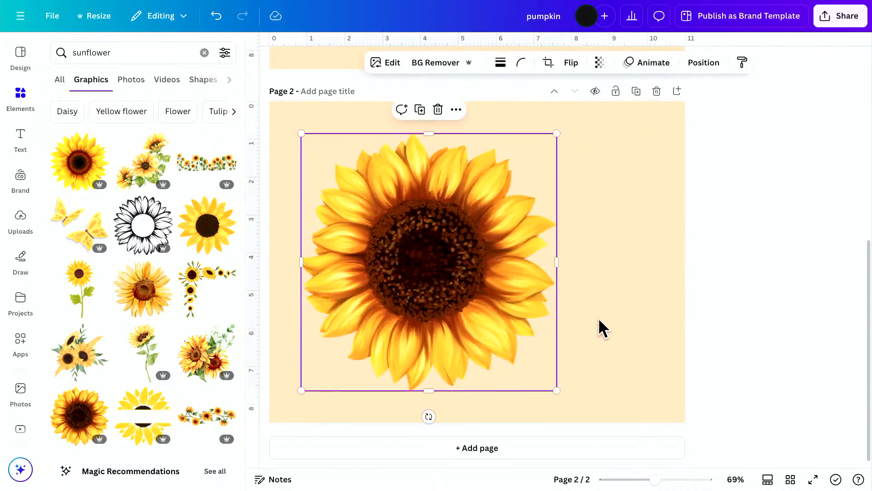
# Shrink the sunflower to about 3.8 in wide and place it in the lower-left area of page 2.
pyautogui.scroll(1, 555, 142)
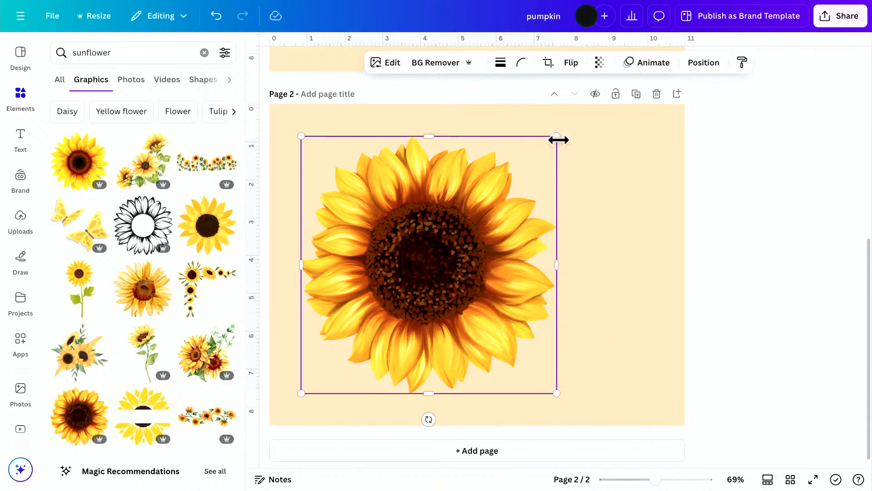
pyautogui.moveTo(553, 139); pyautogui.dragTo(448, 247)
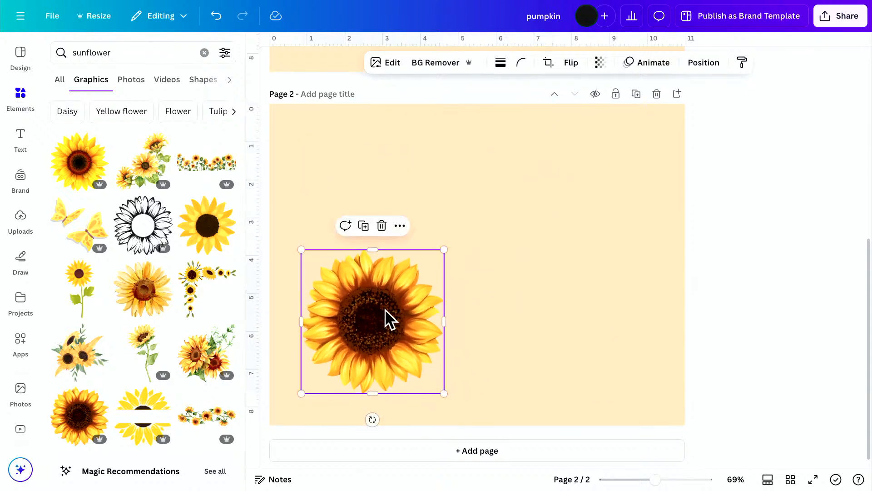
pyautogui.moveTo(386, 313); pyautogui.dragTo(383, 307)
pyautogui.click(549, 258)
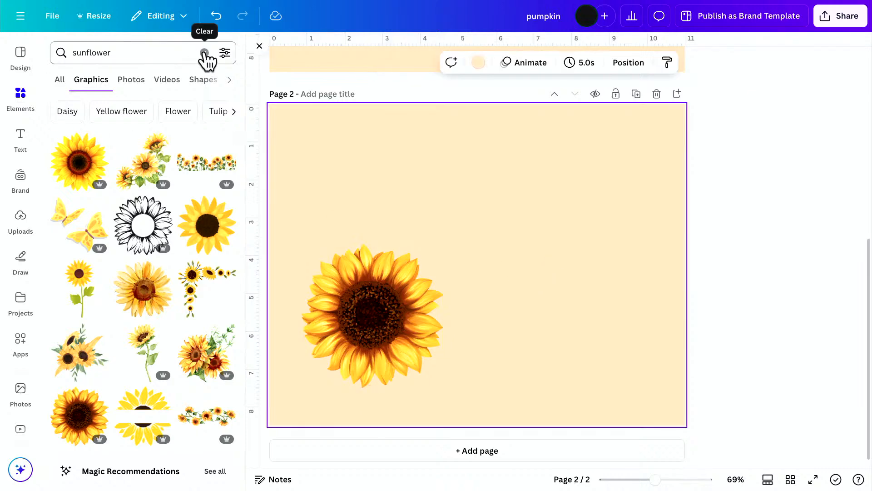
# Replace the sunflower search with "fall gingham" and show all matching graphics.
pyautogui.click(204, 53)
pyautogui.click(154, 55)
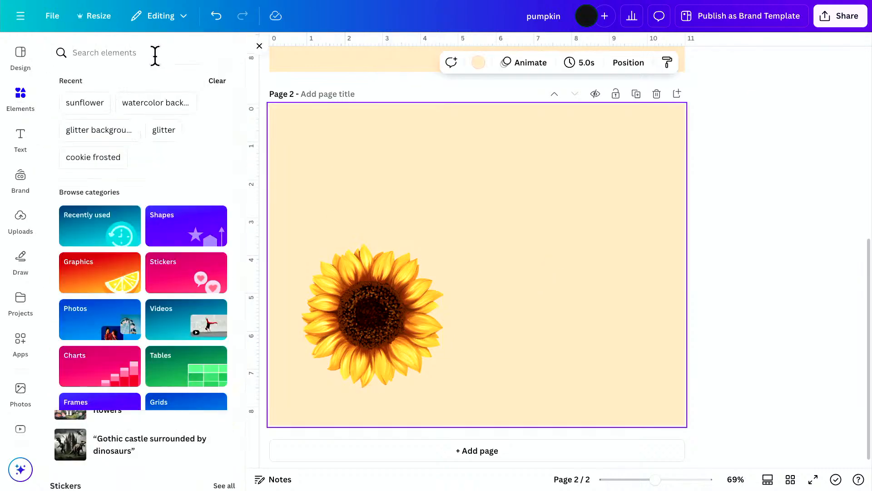
pyautogui.write('fall gingham')
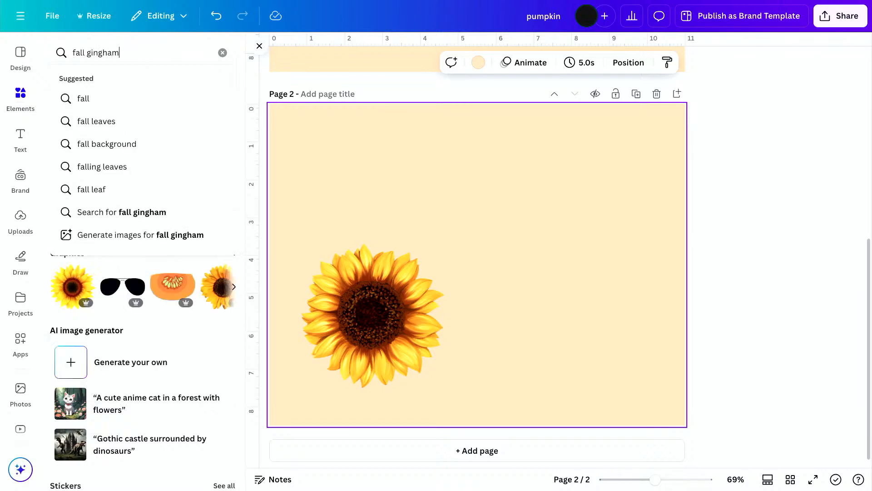
pyautogui.press('Return')
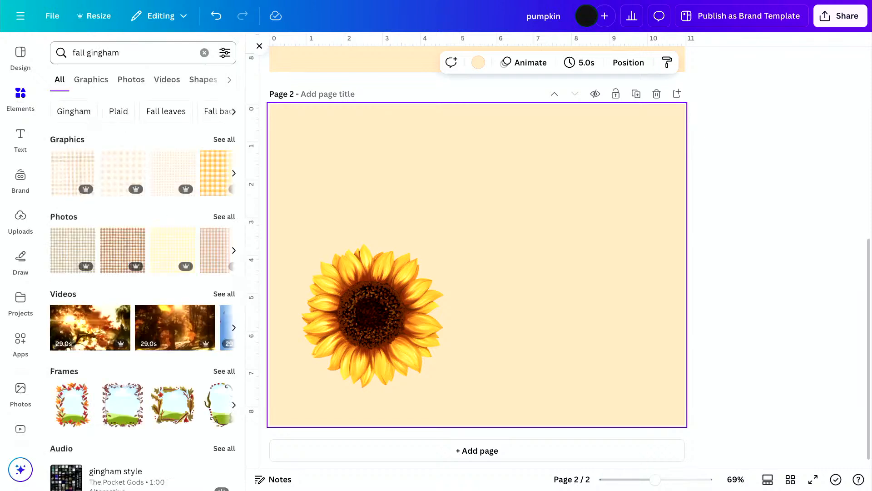
pyautogui.click(224, 139)
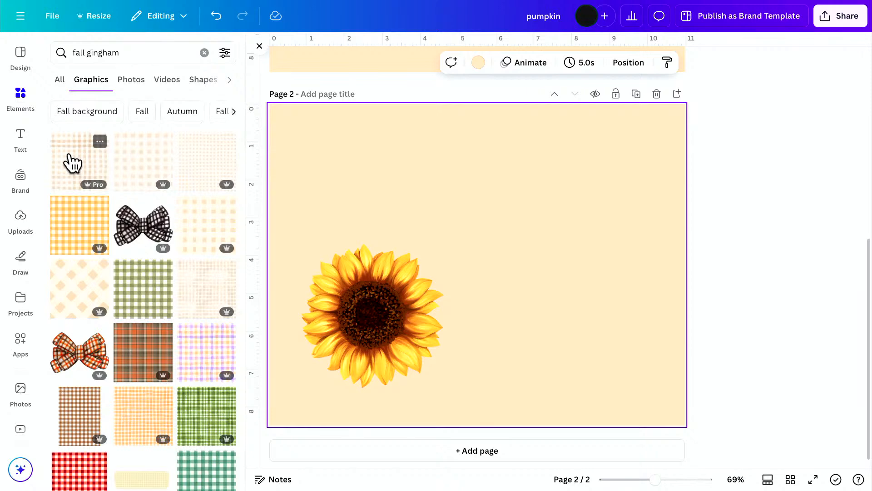
# Add the beige watercolor gingham graphic, enlarge it to cover all of page 2, and send it behind the sunflower.
pyautogui.click(72, 163)
pyautogui.moveTo(399, 305); pyautogui.dragTo(373, 269)
pyautogui.moveTo(525, 361); pyautogui.dragTo(744, 459)
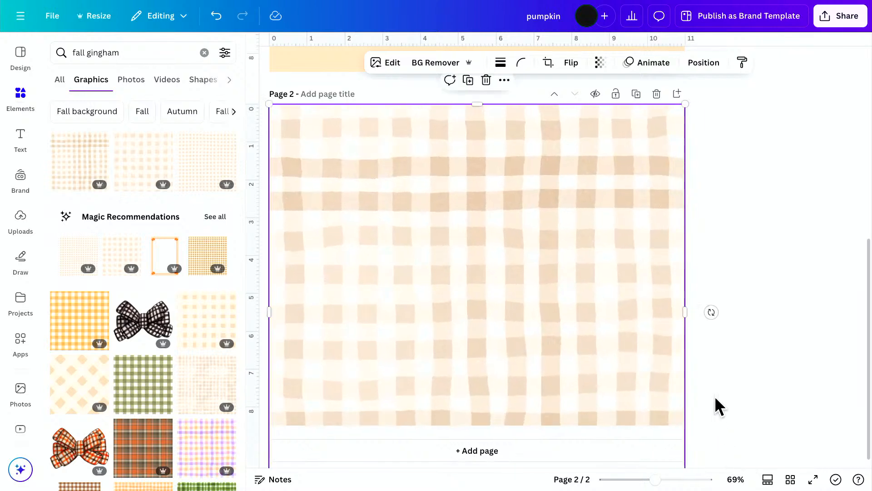
pyautogui.hotkey('ctrl', '[')
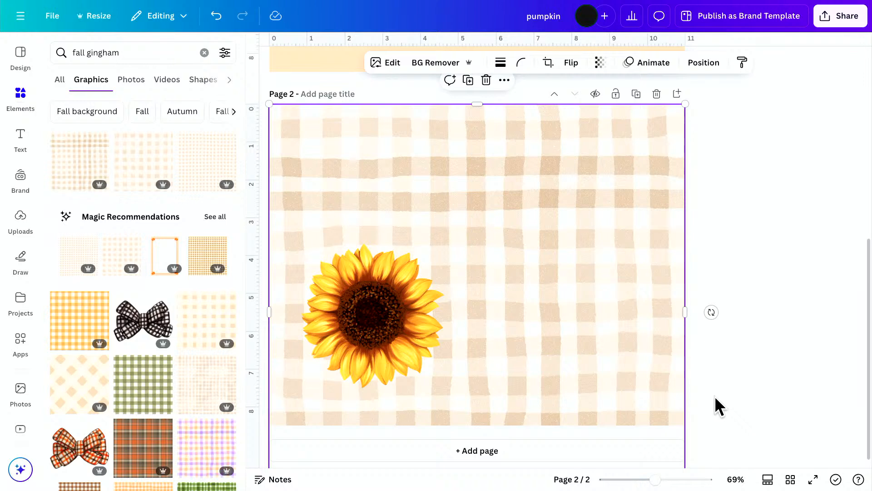
pyautogui.click(713, 396)
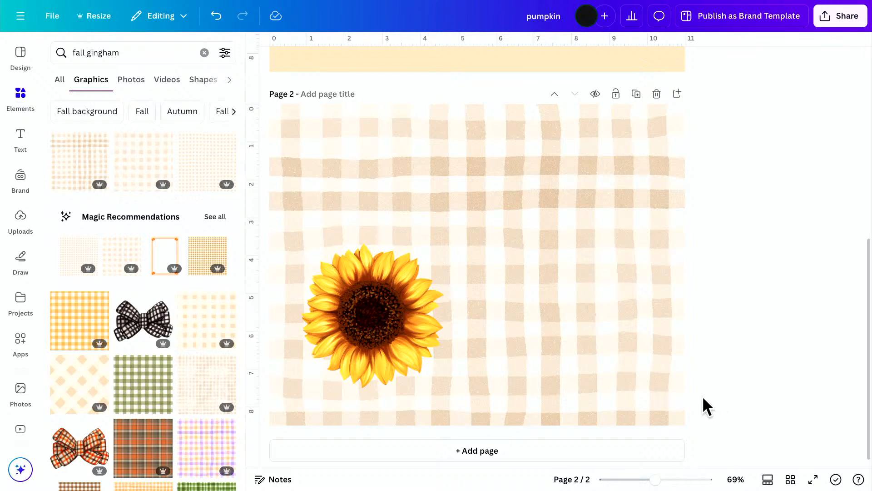
# Download only page 2 as a PNG and upload the resulting pumpkin.png back into the project's uploads.
pyautogui.click(827, 20)
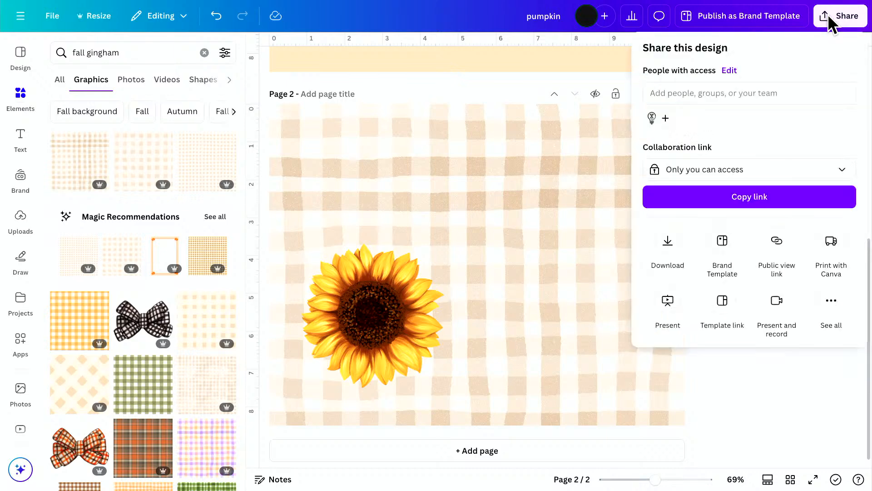
pyautogui.click(663, 251)
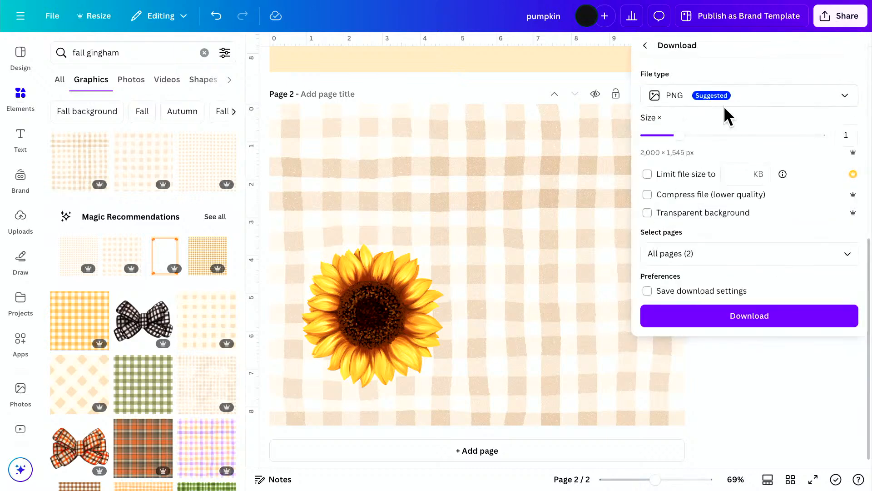
pyautogui.click(716, 252)
pyautogui.click(848, 287)
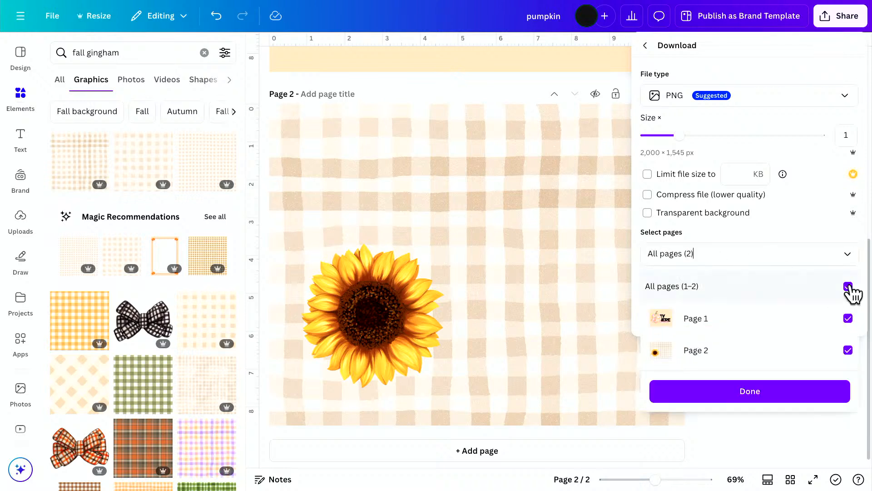
pyautogui.click(847, 350)
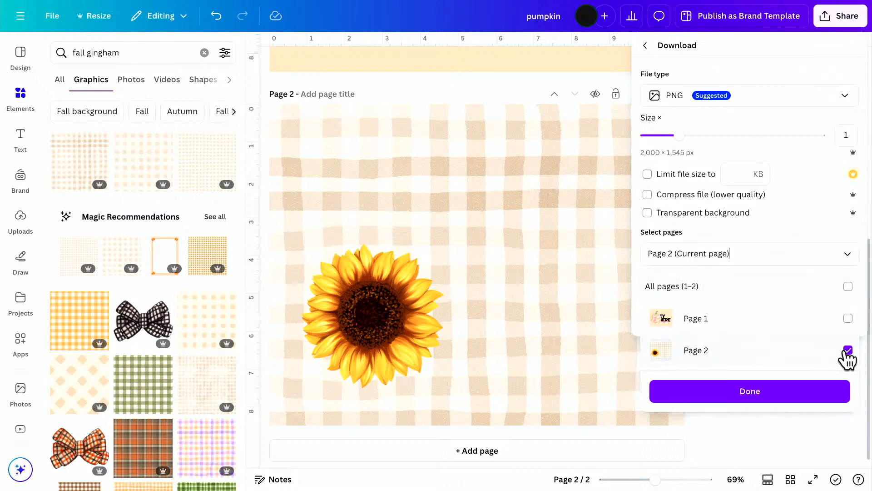
pyautogui.click(798, 397)
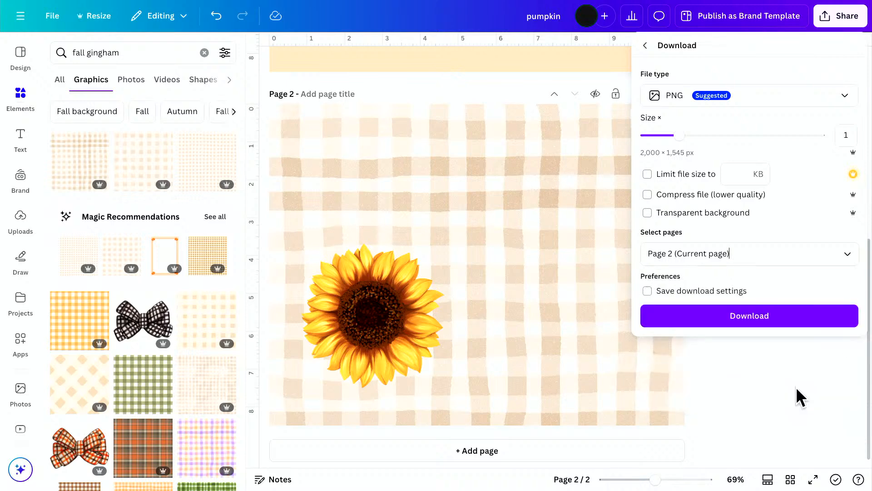
pyautogui.click(777, 325)
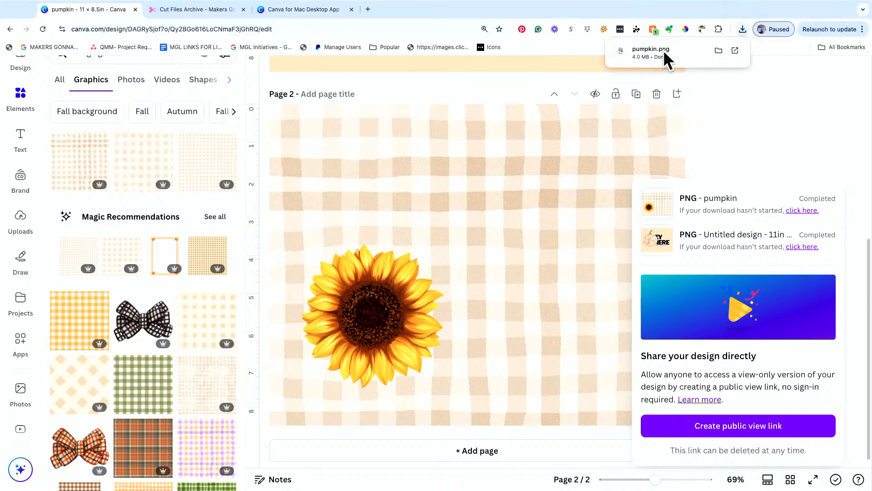
pyautogui.moveTo(663, 49); pyautogui.dragTo(45, 229)
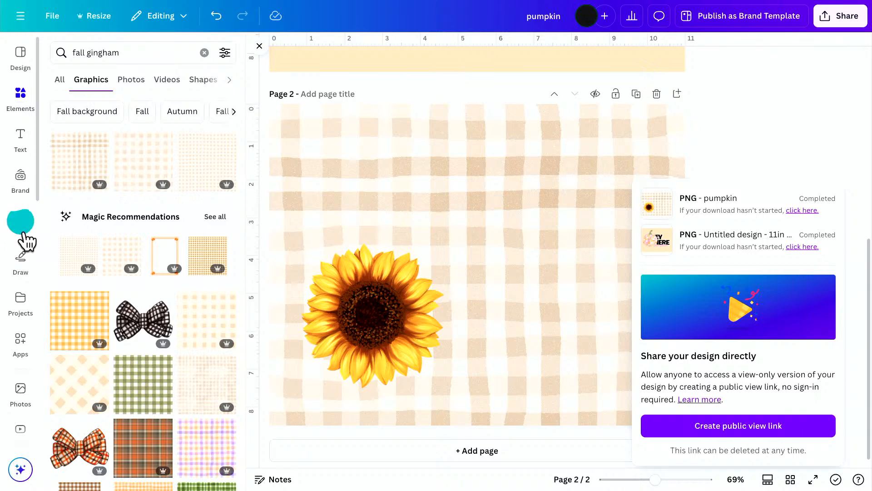
pyautogui.click(748, 112)
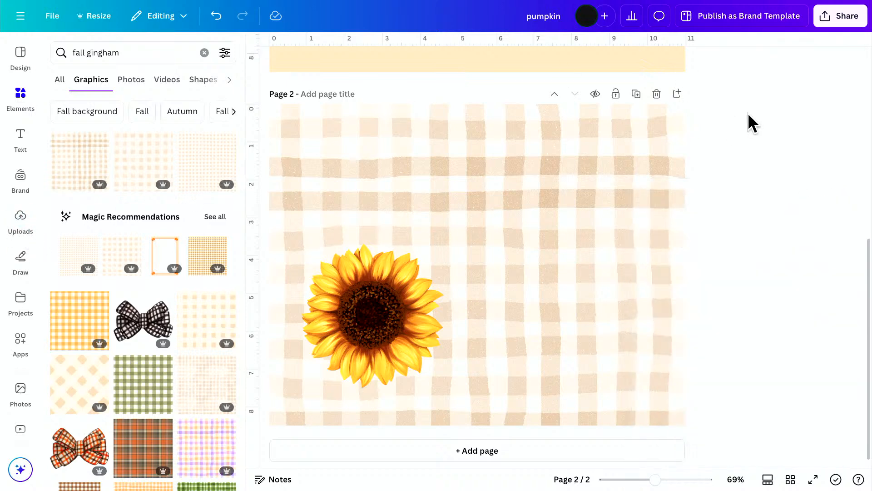
# Delete the gingham graphic and the cream background color from page 2, and move the sunflower up to the page's vertical centre.
pyautogui.click(567, 253)
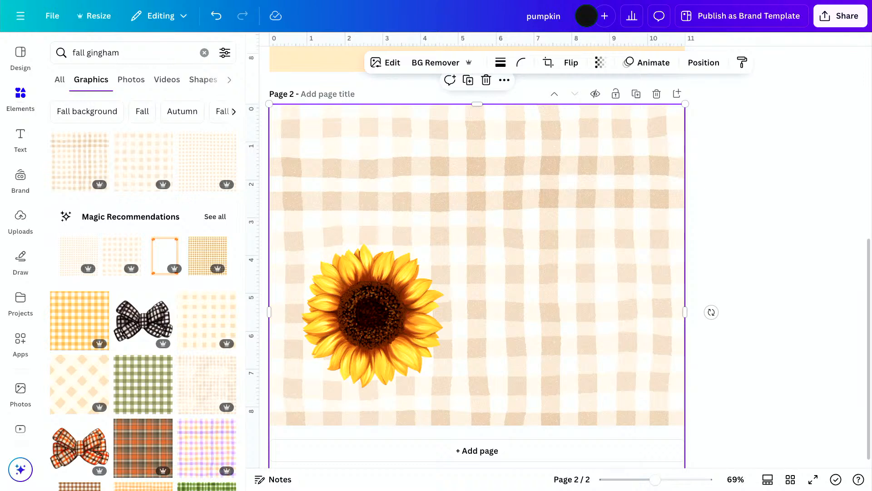
pyautogui.press('Delete')
pyautogui.click(517, 263)
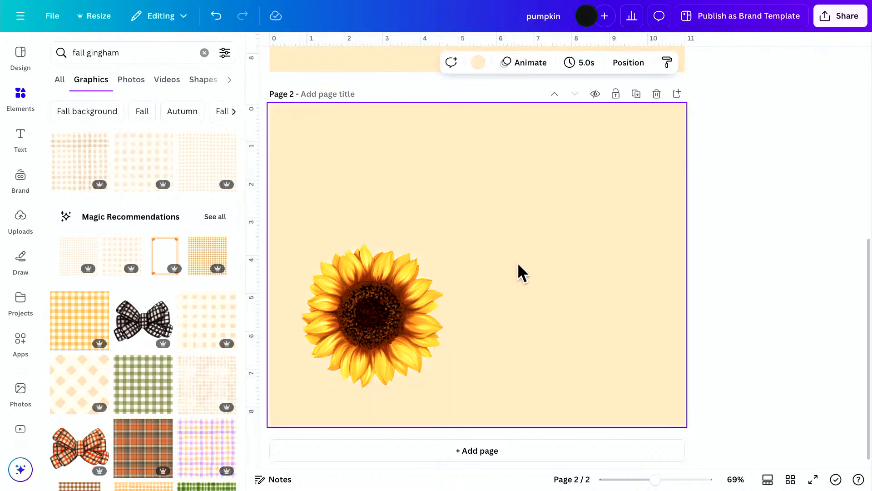
pyautogui.press('Delete')
pyautogui.moveTo(428, 306); pyautogui.dragTo(423, 247)
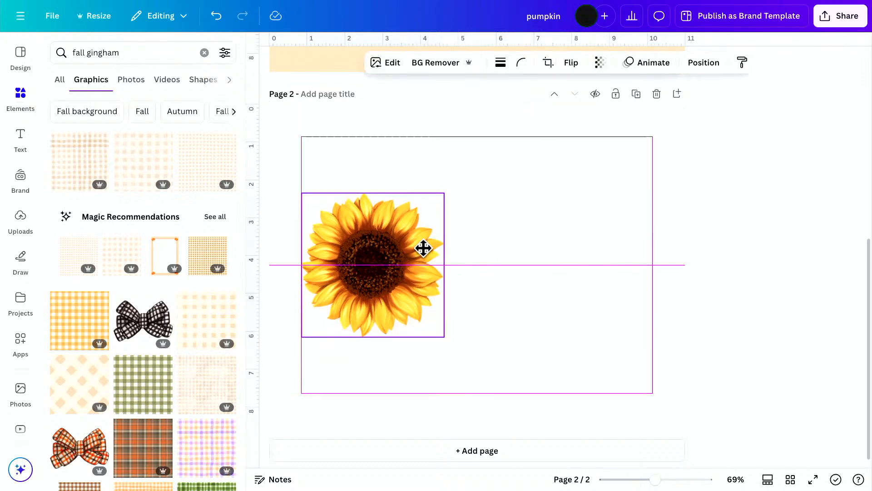
# Place the uploaded gingham-and-sunflower image on page 2 and arrange it to the right of the standalone sunflower.
pyautogui.click(24, 222)
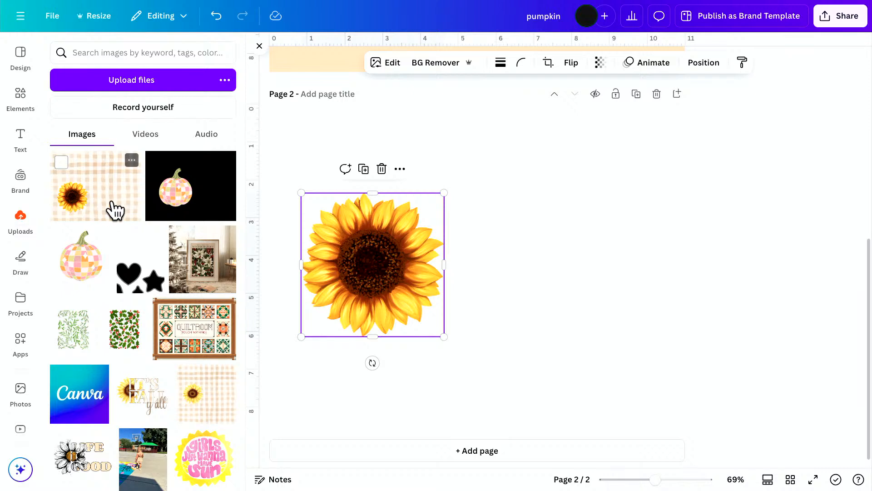
pyautogui.click(116, 210)
pyautogui.moveTo(436, 292); pyautogui.dragTo(537, 292)
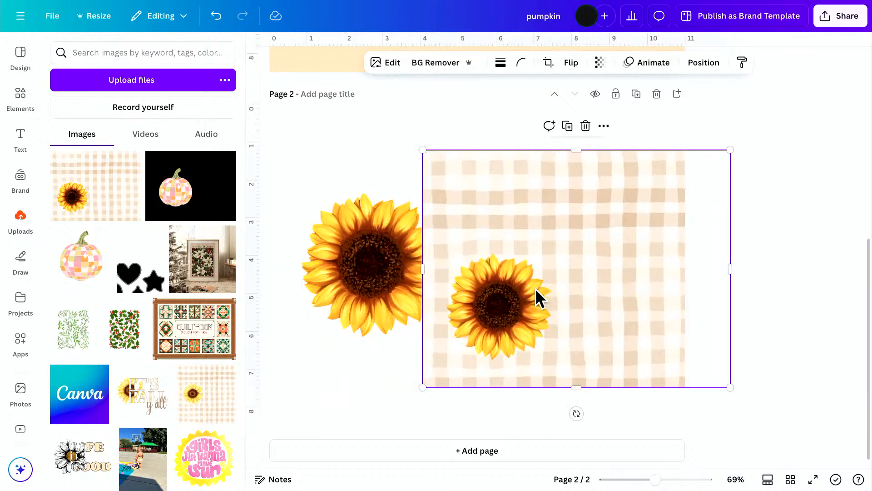
pyautogui.click(376, 288)
pyautogui.moveTo(376, 289); pyautogui.dragTo(350, 278)
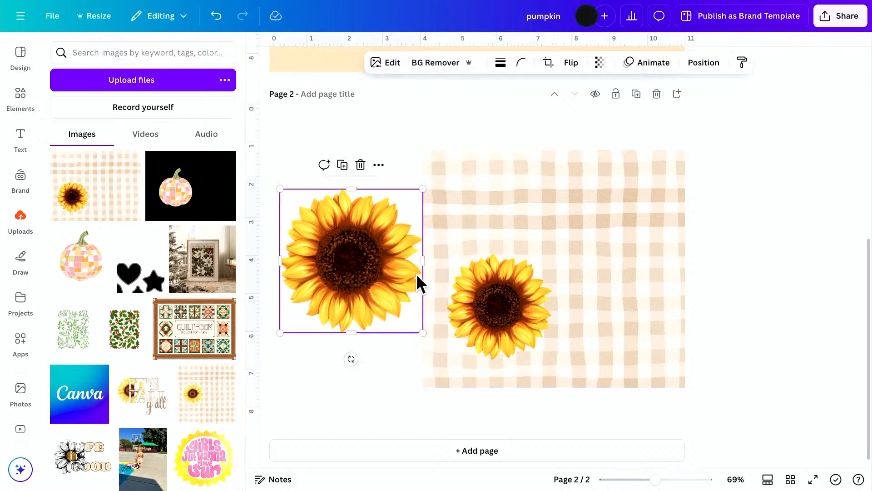
pyautogui.moveTo(586, 271)
pyautogui.mouseDown()
pyautogui.moveTo(582, 282)
pyautogui.moveTo(584, 266)
pyautogui.mouseUp()
pyautogui.moveTo(508, 292); pyautogui.dragTo(517, 283)
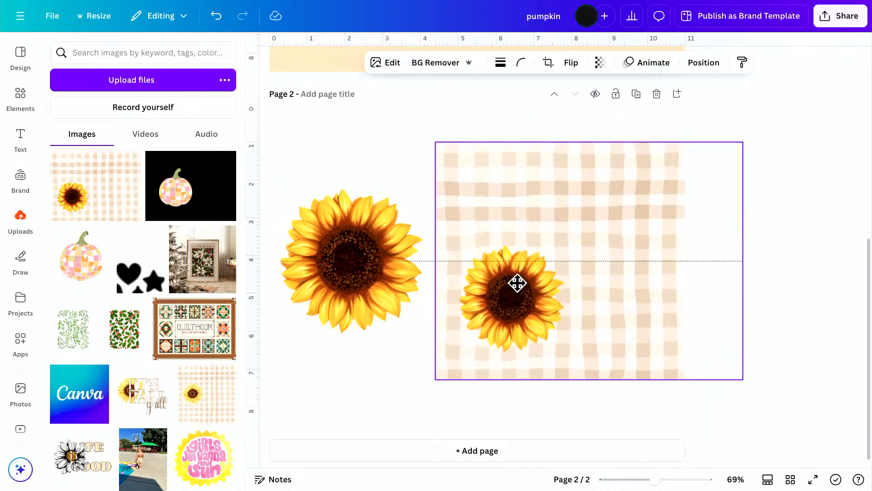
# Move the gingham-and-sunflower image slightly closer to the standalone sunflower and load it into the FontFrame app as the lettering fill.
pyautogui.moveTo(577, 233); pyautogui.dragTo(557, 238)
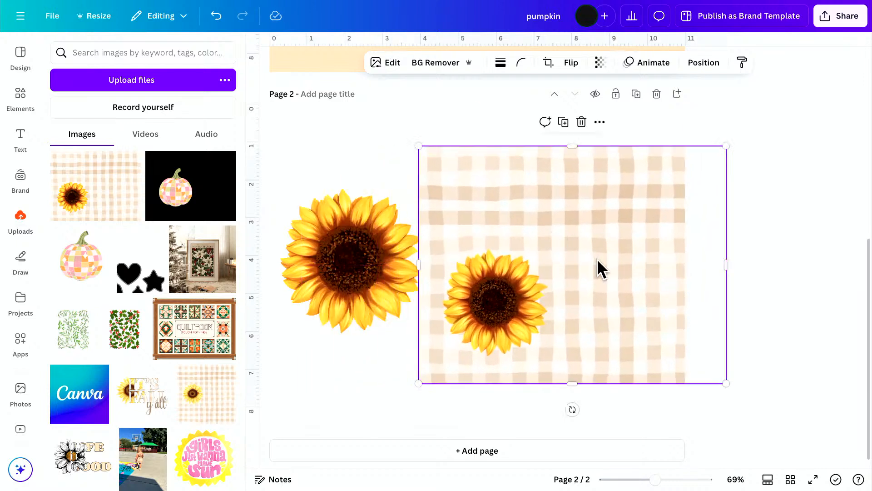
pyautogui.click(26, 348)
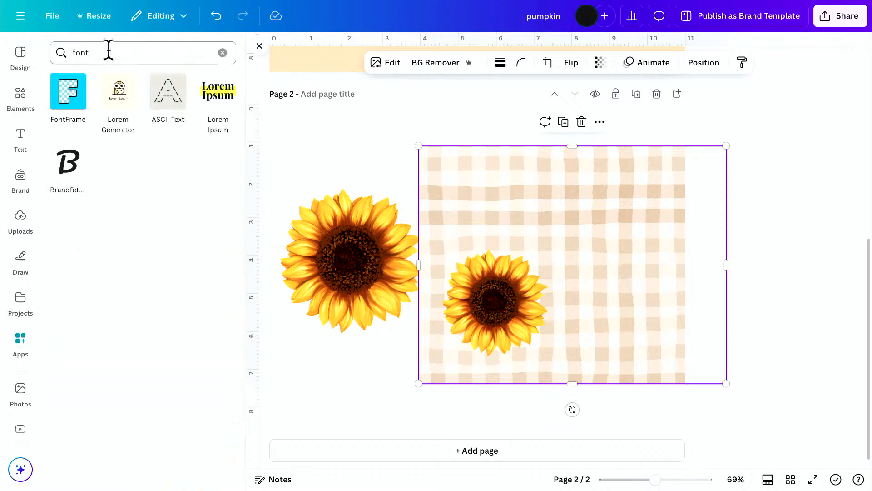
pyautogui.click(68, 95)
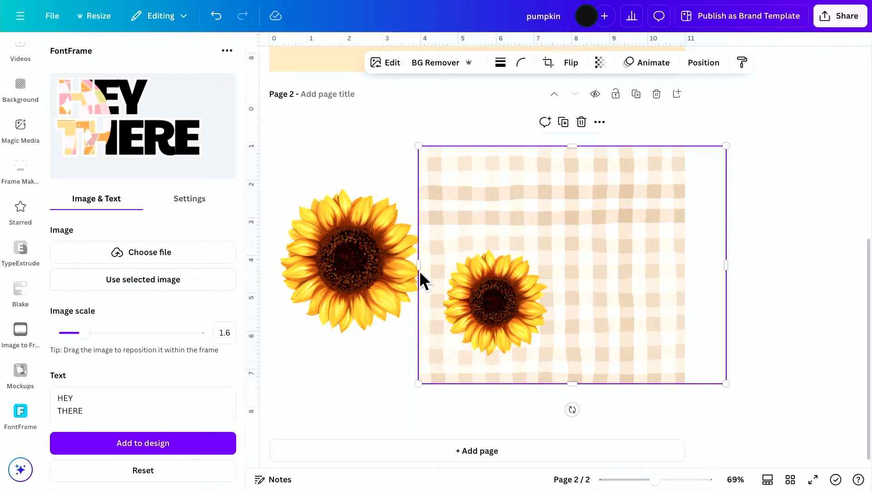
pyautogui.click(118, 282)
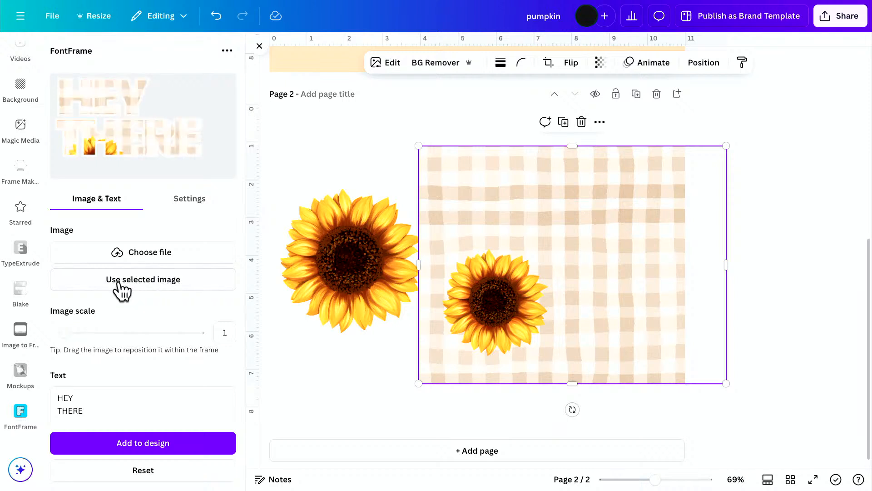
# Scale the fill image to 1.3 and reposition it so half the sunflower fills the first letters of both lines, gingham the rest.
pyautogui.moveTo(125, 148); pyautogui.dragTo(101, 117)
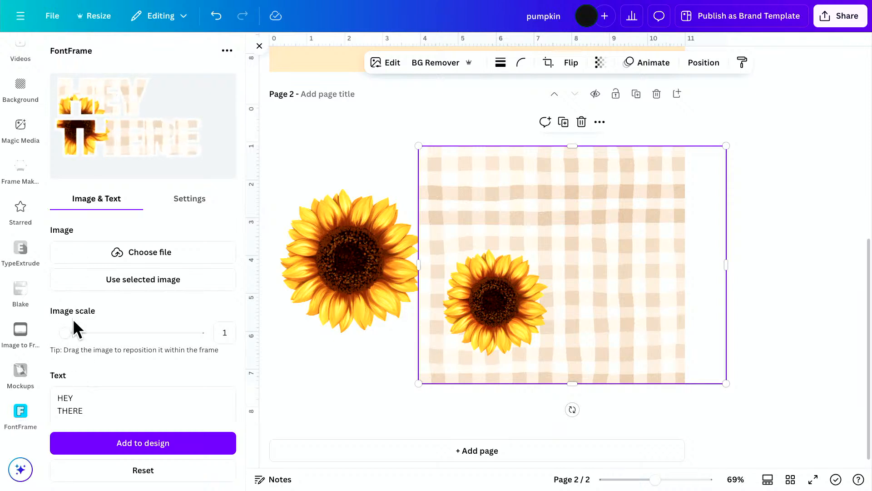
pyautogui.moveTo(65, 333); pyautogui.dragTo(85, 333)
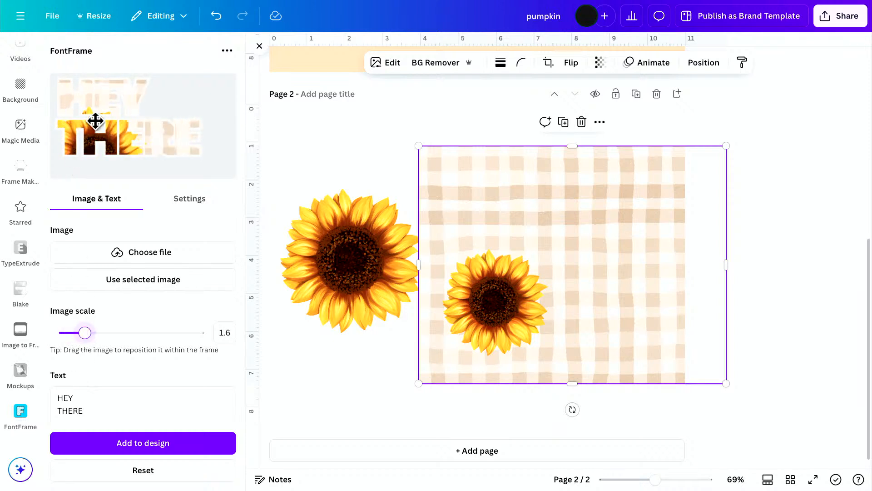
pyautogui.moveTo(93, 120)
pyautogui.mouseDown()
pyautogui.moveTo(102, 116)
pyautogui.moveTo(89, 131)
pyautogui.moveTo(88, 122)
pyautogui.mouseUp()
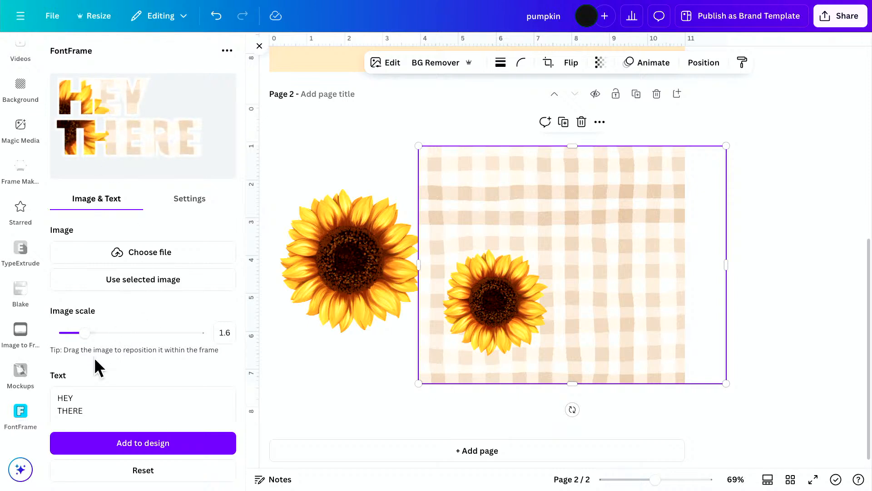
pyautogui.moveTo(85, 333); pyautogui.dragTo(75, 334)
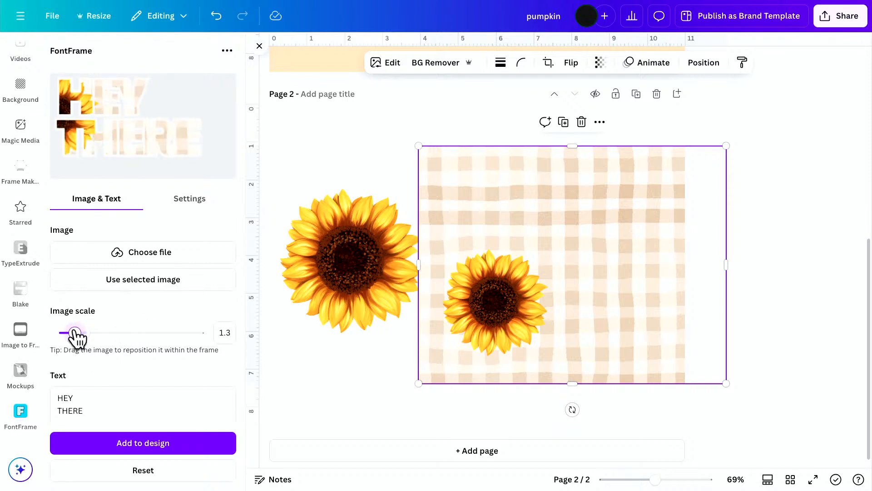
pyautogui.moveTo(86, 89); pyautogui.dragTo(85, 115)
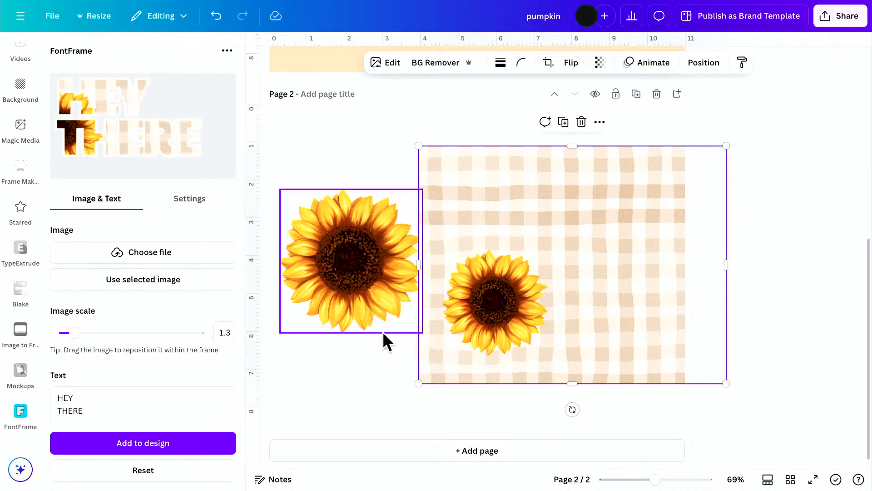
pyautogui.moveTo(75, 108); pyautogui.dragTo(96, 138)
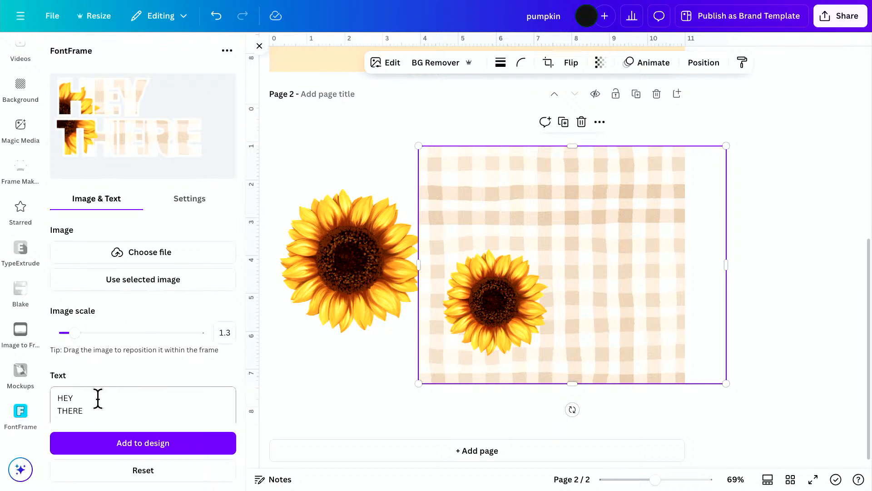
# Replace the FontFrame text with HAPPY on the first line and FALL on the second.
pyautogui.moveTo(91, 407); pyautogui.dragTo(55, 388)
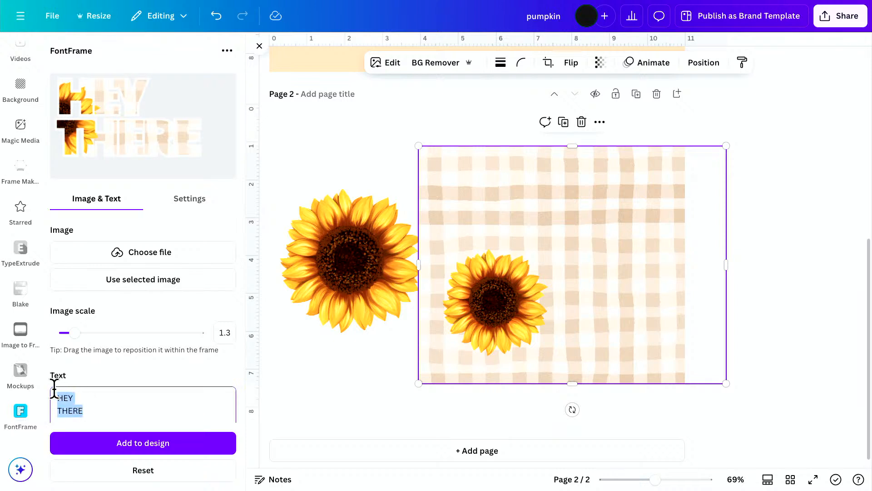
pyautogui.write('Happy')
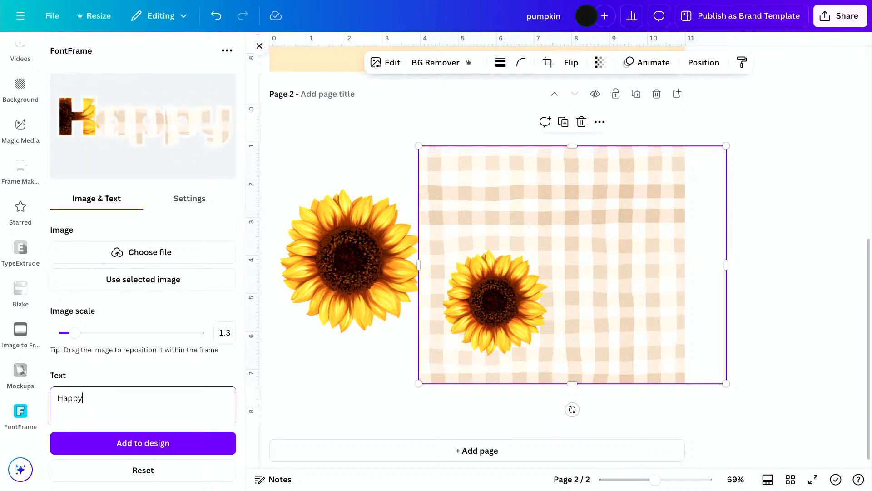
pyautogui.press('BackSpace')
pyautogui.press('BackSpace')
pyautogui.press('BackSpace')
pyautogui.press('BackSpace')
pyautogui.write('APPY')
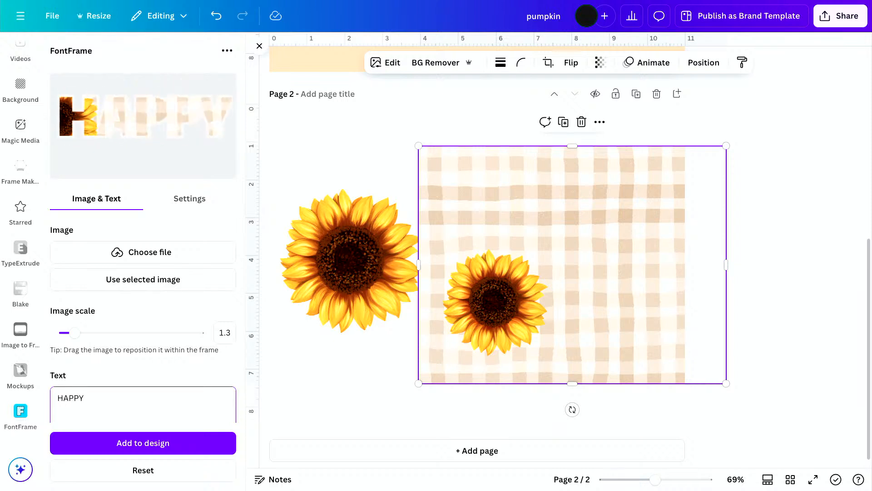
pyautogui.press('Return')
pyautogui.write('FALL')
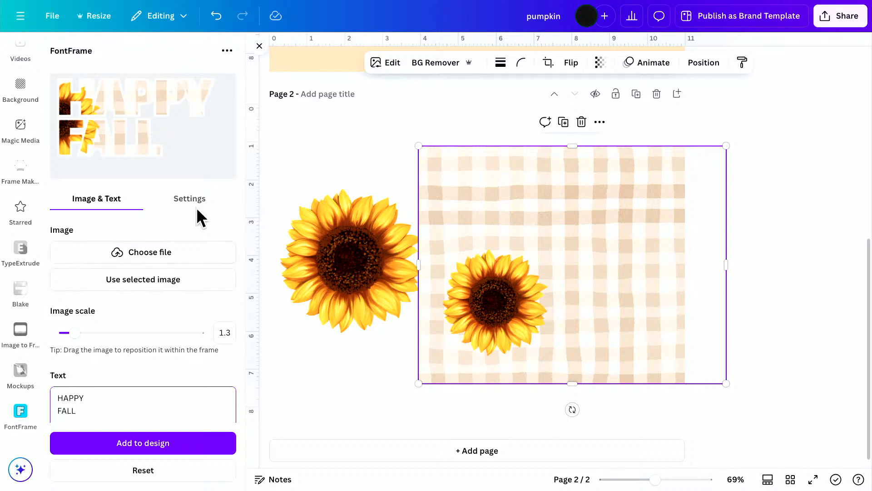
# Try the Righteous and Carter One fonts on the HAPPY FALL lettering.
pyautogui.click(184, 200)
pyautogui.click(165, 258)
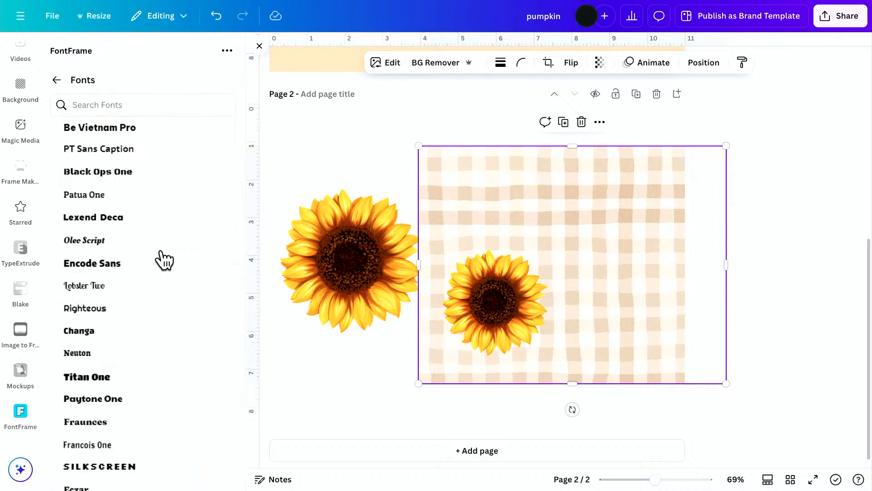
pyautogui.click(117, 308)
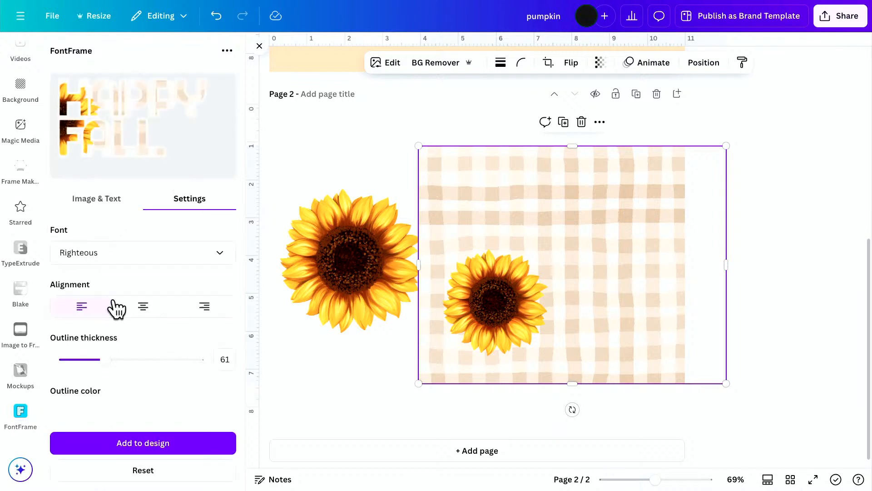
pyautogui.click(162, 253)
pyautogui.scroll(-3, 160, 375)
pyautogui.scroll(-5, 160, 378)
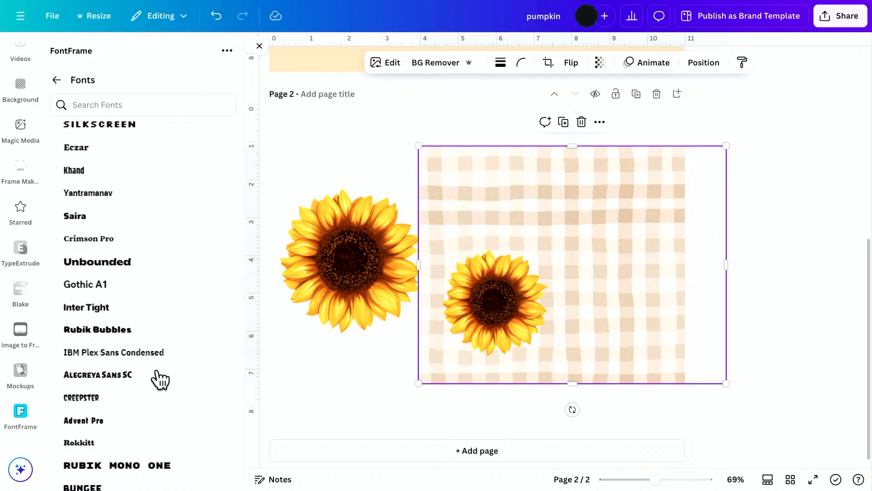
pyautogui.scroll(-6, 160, 378)
pyautogui.scroll(-3, 157, 354)
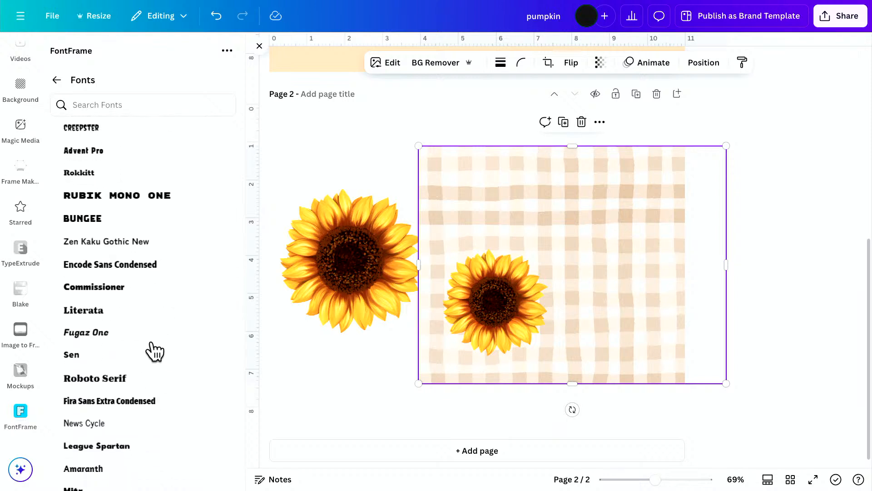
pyautogui.scroll(-2, 154, 349)
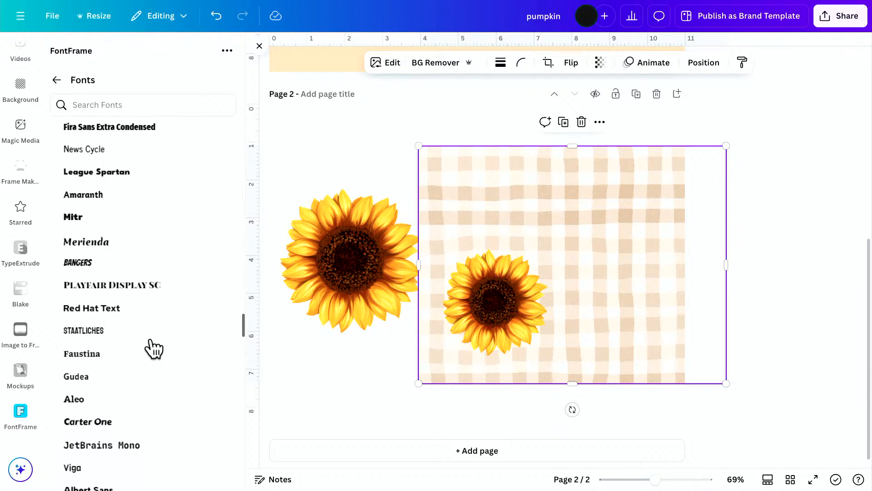
pyautogui.scroll(-3, 153, 347)
pyautogui.click(141, 301)
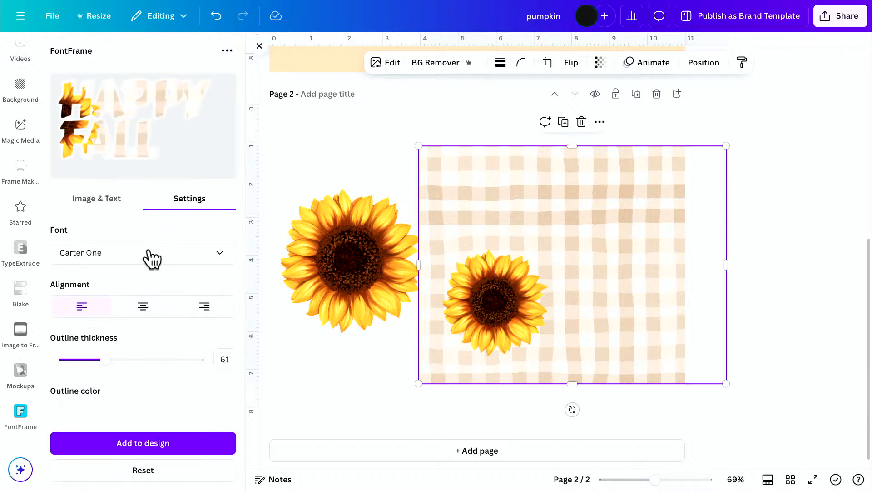
# Try the Fredoka and Sansita fonts on the HAPPY FALL lettering, plus one more font from further down the list.
pyautogui.click(152, 259)
pyautogui.scroll(-10, 143, 413)
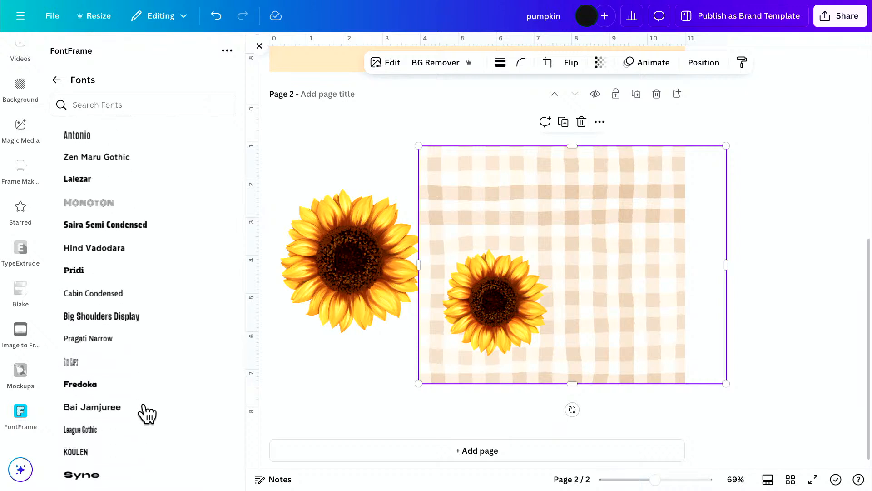
pyautogui.click(128, 385)
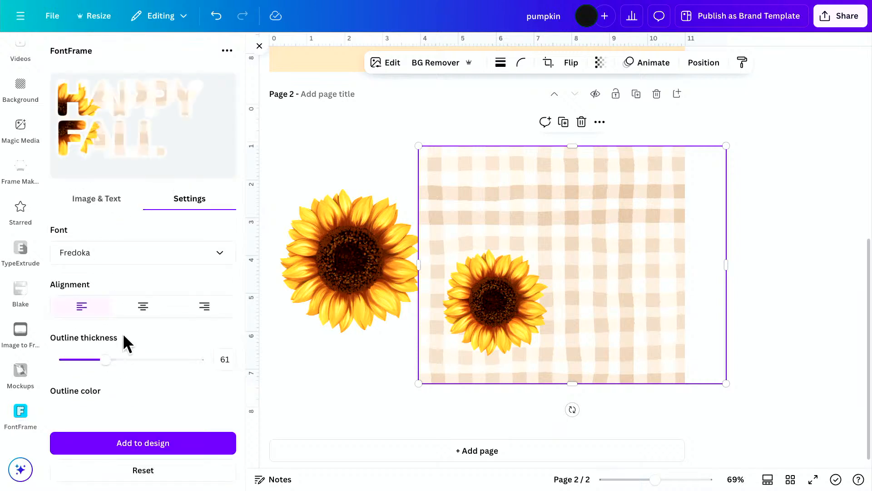
pyautogui.click(103, 268)
pyautogui.scroll(-6, 121, 402)
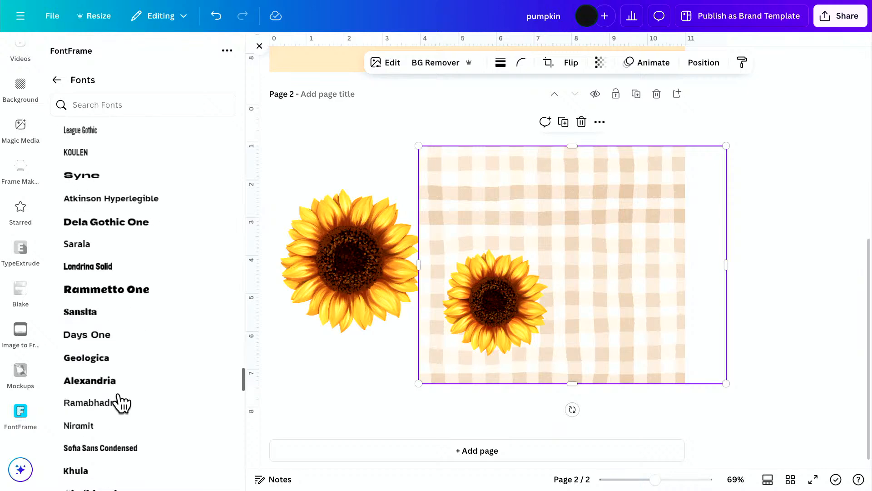
pyautogui.click(121, 313)
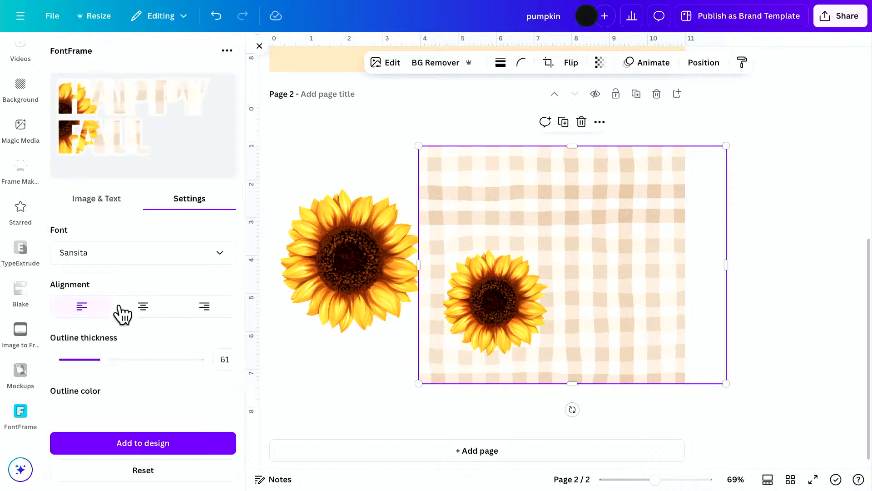
pyautogui.click(147, 254)
pyautogui.scroll(-6, 176, 361)
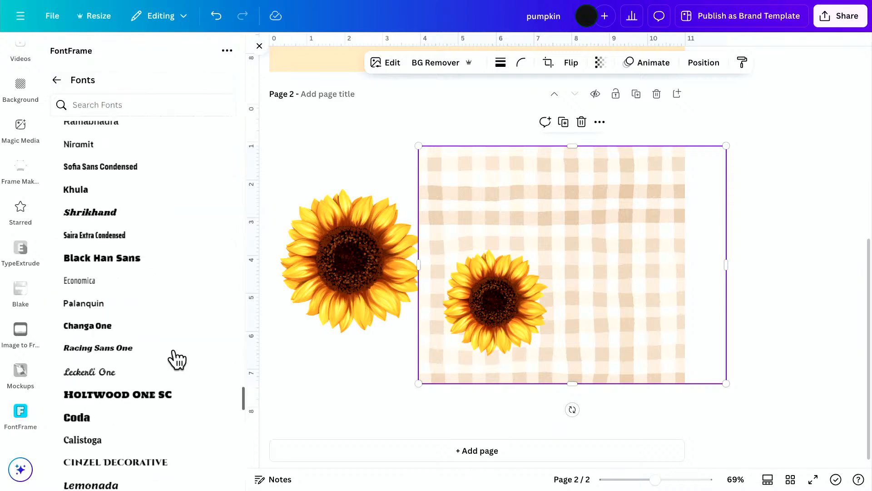
pyautogui.scroll(-5, 108, 348)
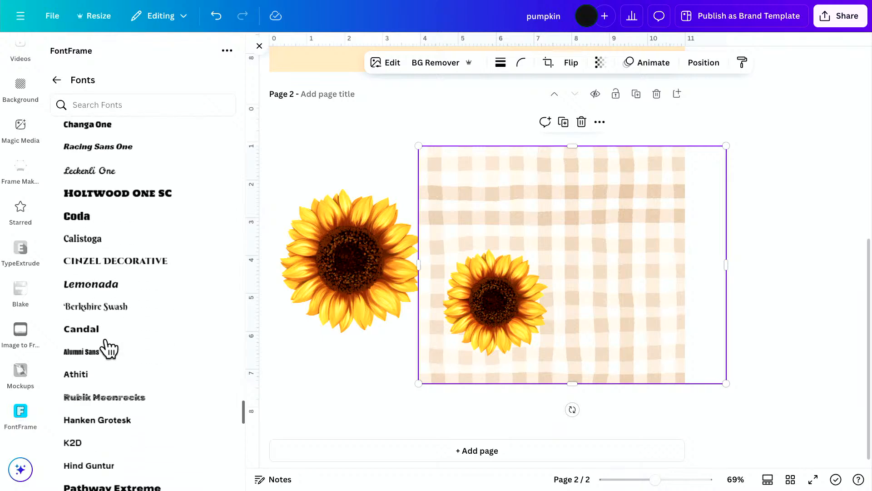
pyautogui.click(144, 305)
# Set the font of the HAPPY FALL lettering to Corben.
pyautogui.click(153, 257)
pyautogui.scroll(-3, 146, 373)
pyautogui.scroll(-5, 148, 372)
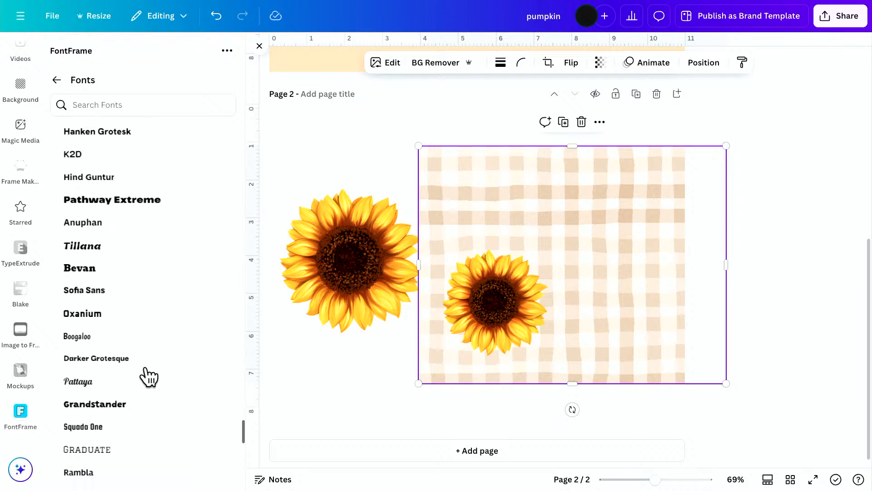
pyautogui.scroll(-1, 136, 376)
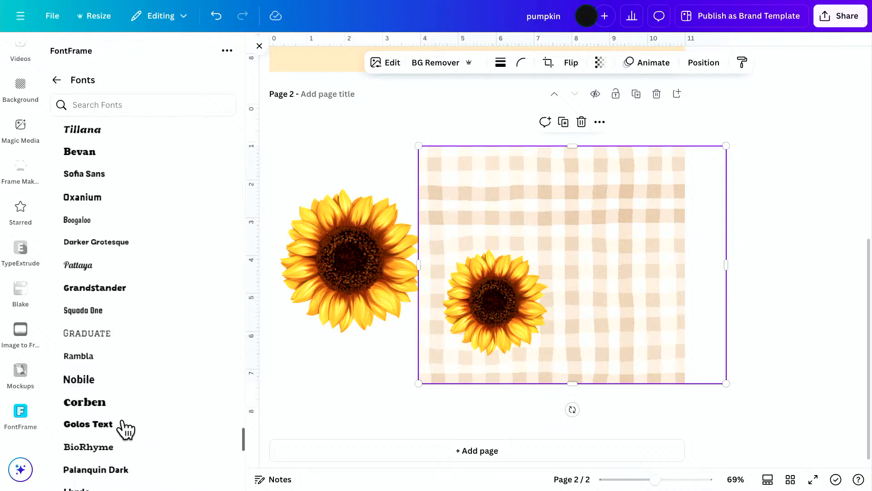
pyautogui.click(119, 403)
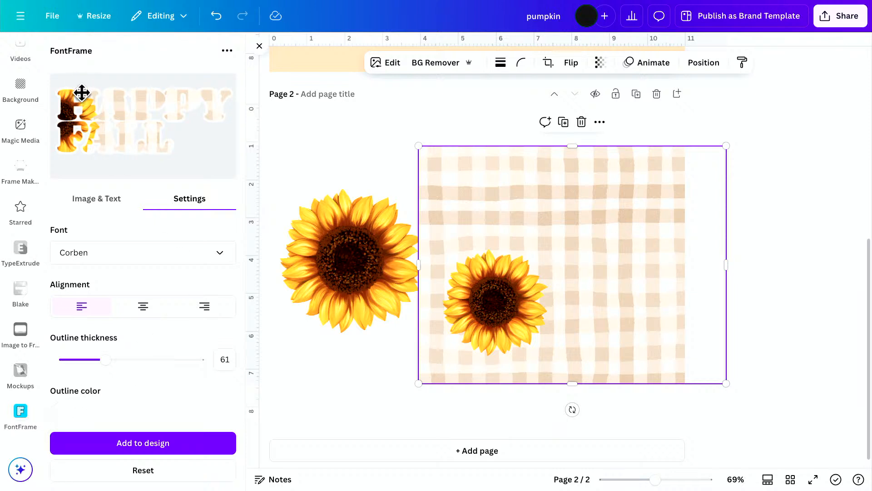
# Set the lettering's outline color to dark brown #3E2C0A and reduce the outline thickness to 51.
pyautogui.click(61, 414)
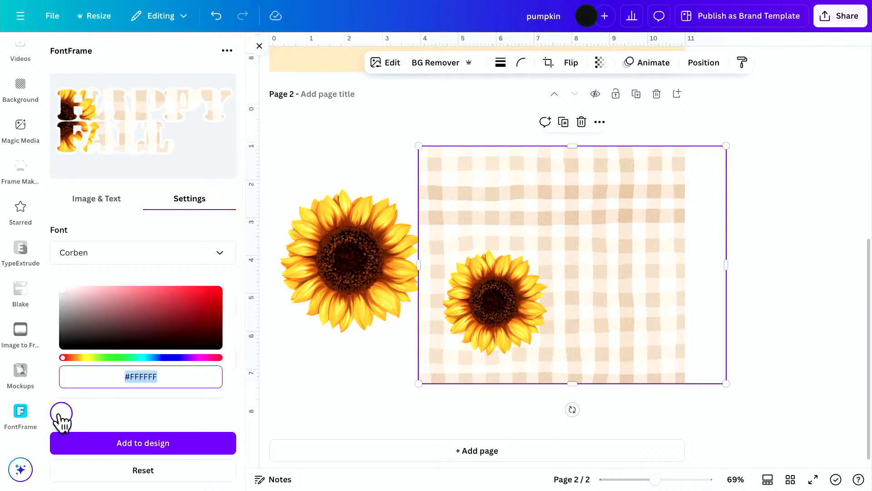
pyautogui.click(81, 358)
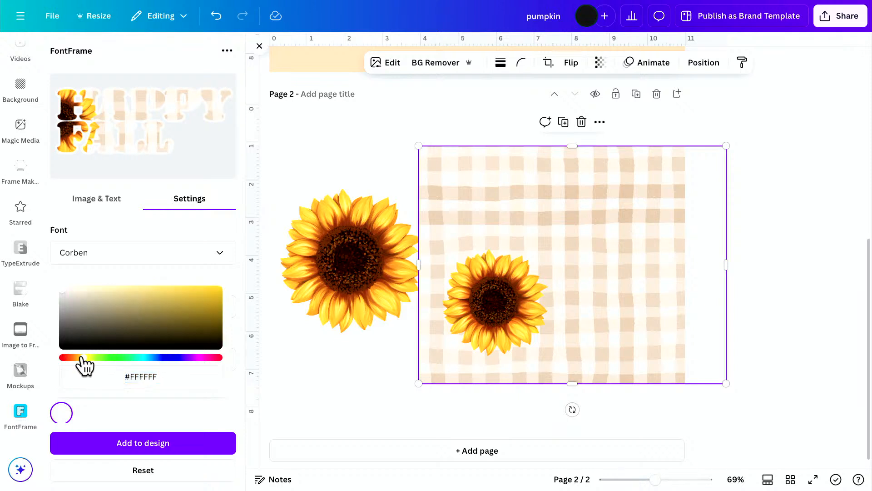
pyautogui.moveTo(81, 358); pyautogui.dragTo(80, 358)
pyautogui.click(186, 317)
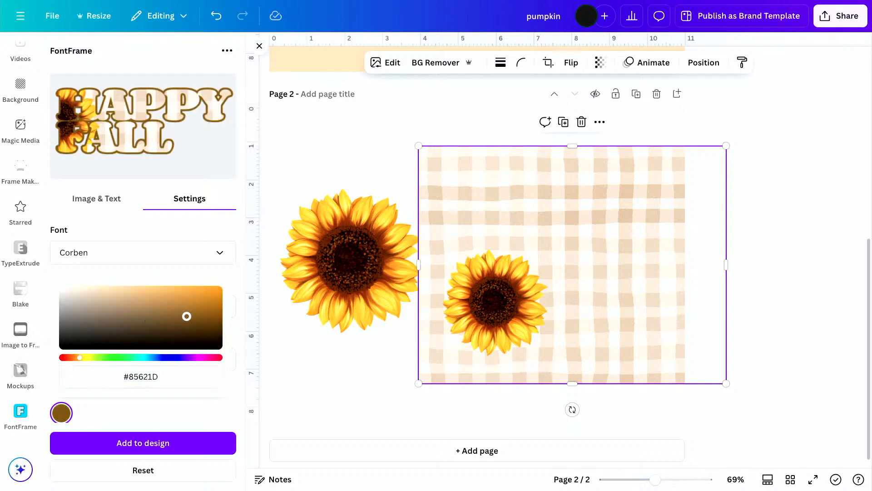
pyautogui.moveTo(186, 317); pyautogui.dragTo(197, 334)
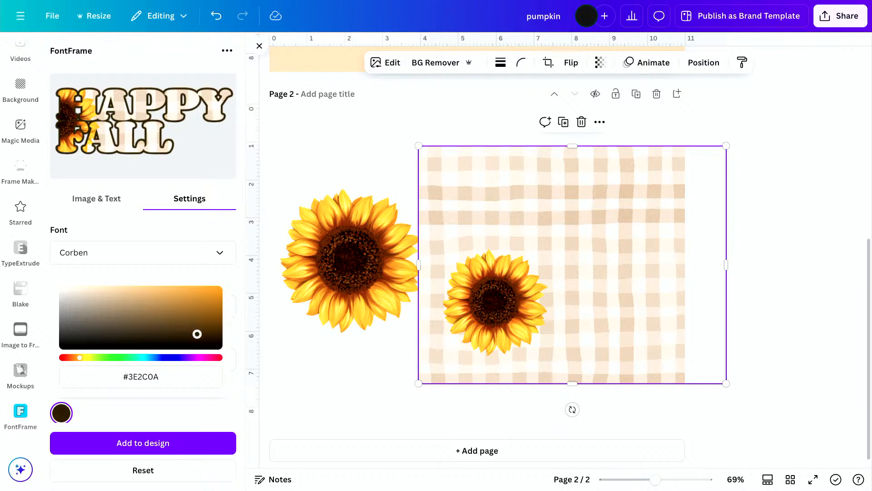
pyautogui.click(106, 226)
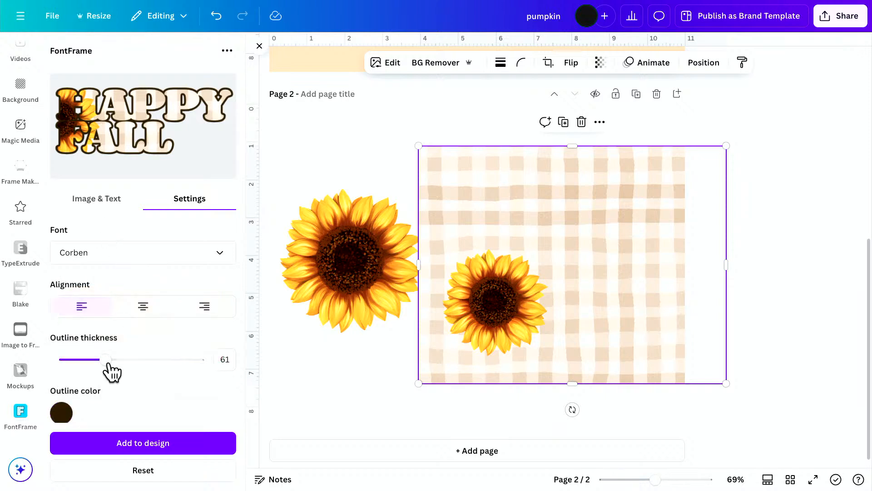
pyautogui.moveTo(106, 360); pyautogui.dragTo(99, 360)
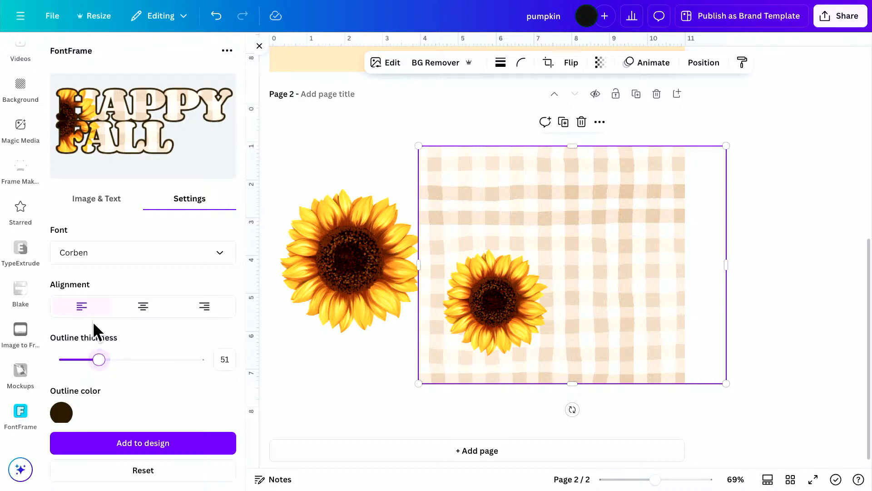
# Set the letter spacing of the HAPPY FALL lettering to 20.
pyautogui.scroll(-1, 145, 383)
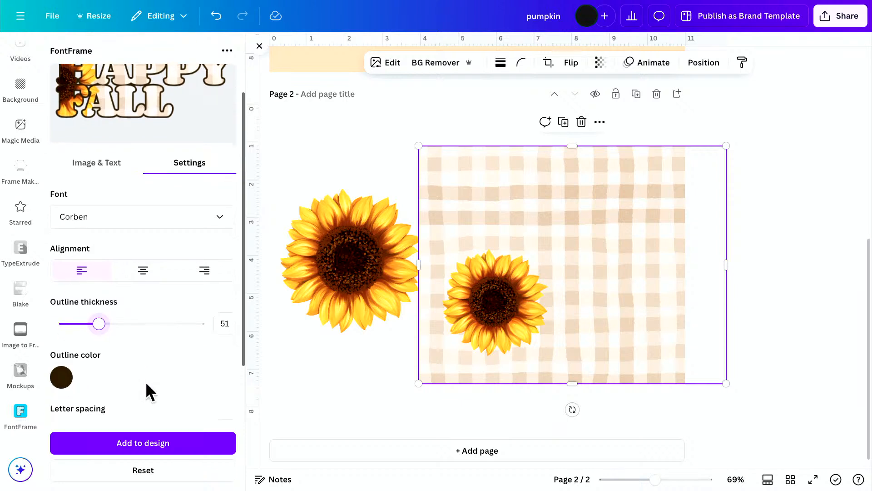
pyautogui.scroll(-1, 145, 381)
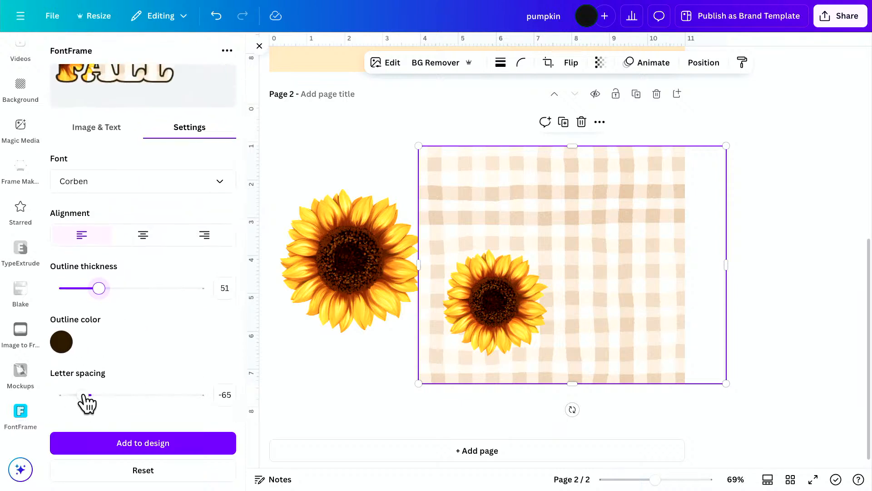
pyautogui.moveTo(89, 395); pyautogui.dragTo(94, 396)
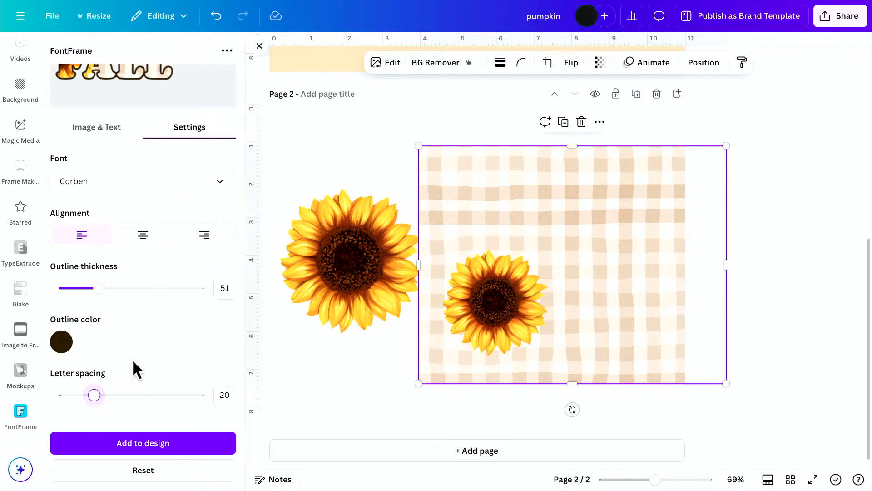
# Fine-tune the line spacing of the HAPPY FALL lettering so the two words sit close together.
pyautogui.scroll(-1, 143, 310)
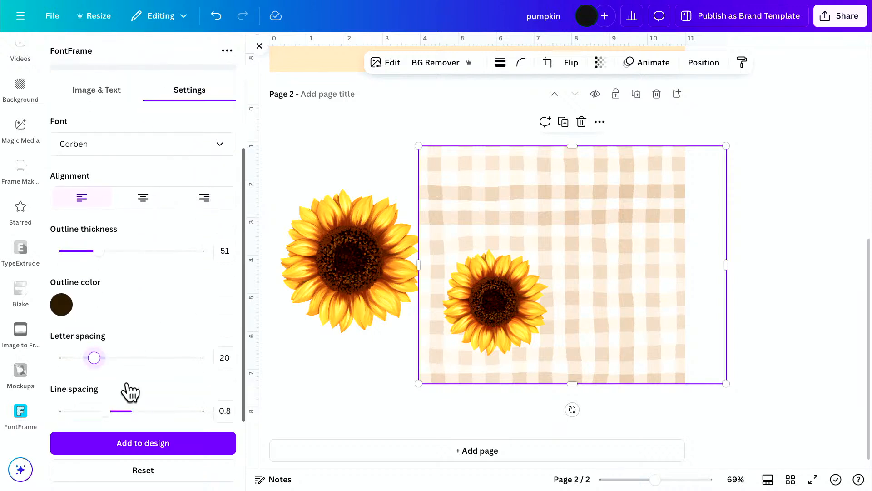
pyautogui.scroll(1, 154, 333)
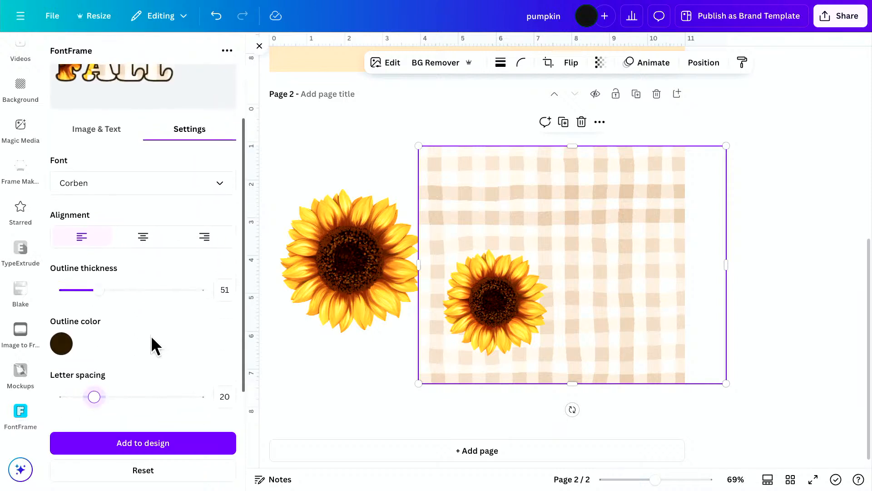
pyautogui.scroll(-1, 168, 321)
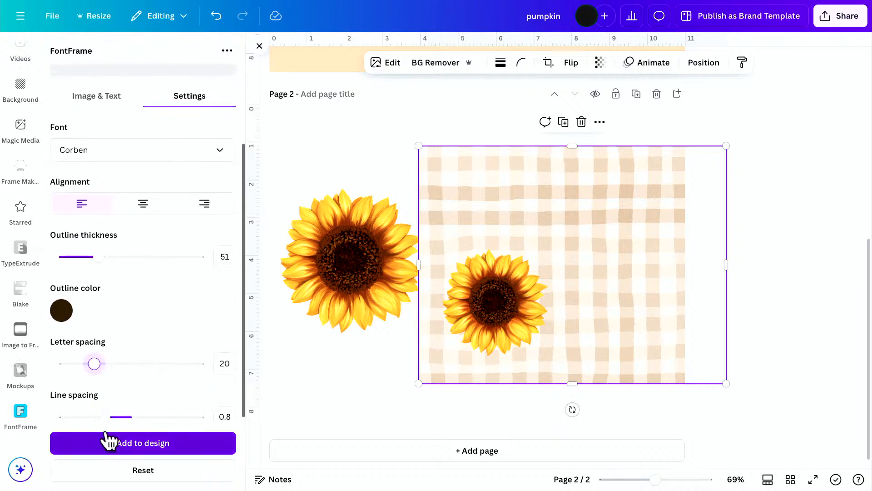
pyautogui.moveTo(102, 412); pyautogui.dragTo(107, 413)
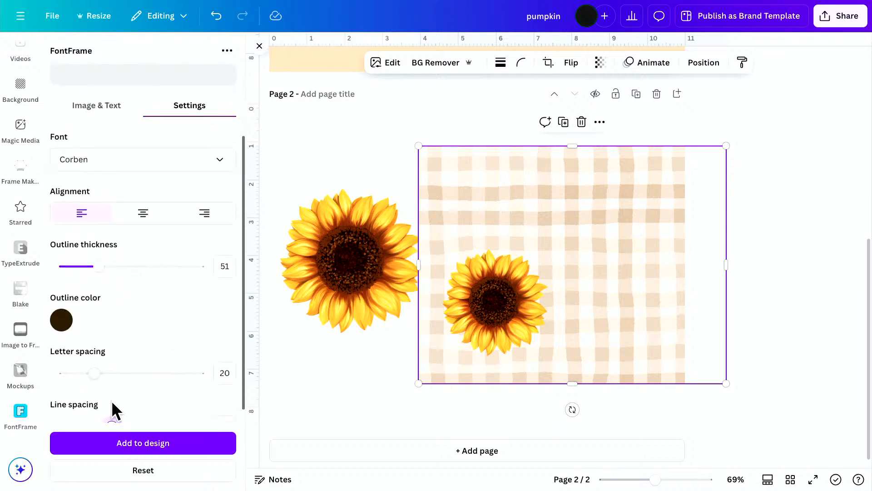
pyautogui.scroll(1, 106, 373)
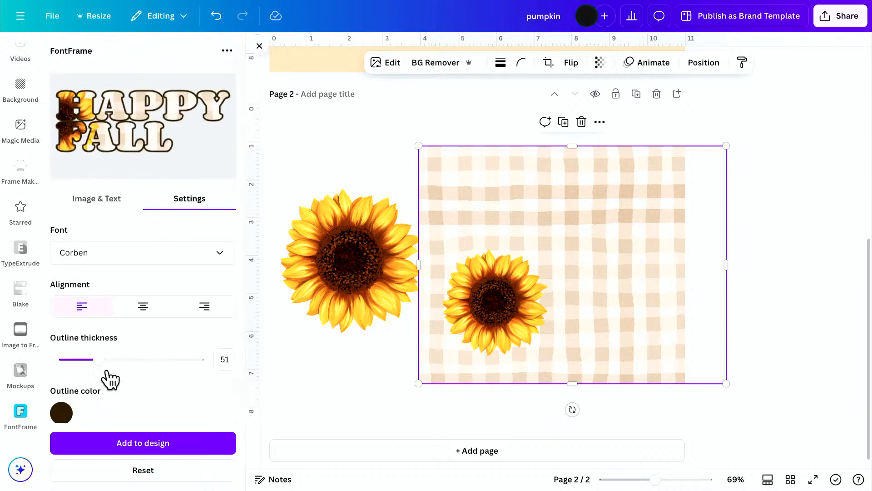
pyautogui.moveTo(113, 412); pyautogui.dragTo(119, 411)
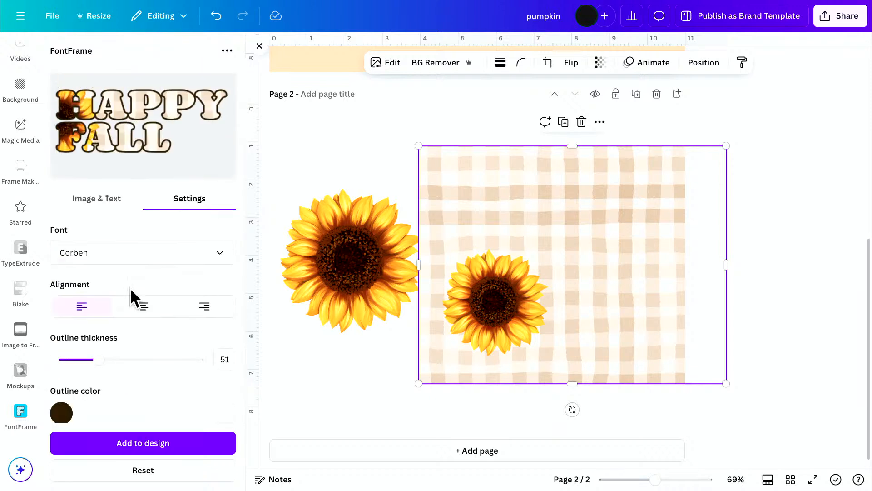
pyautogui.moveTo(118, 416); pyautogui.dragTo(112, 416)
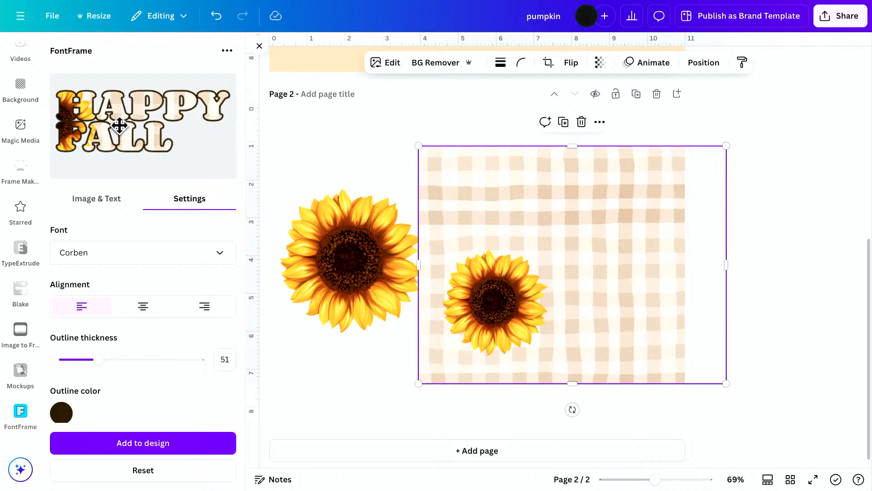
# Set the lettering's image scale to 1.2 and reposition the fill so half a sunflower shows in the first letters of both words.
pyautogui.click(74, 200)
pyautogui.moveTo(78, 334); pyautogui.dragTo(68, 333)
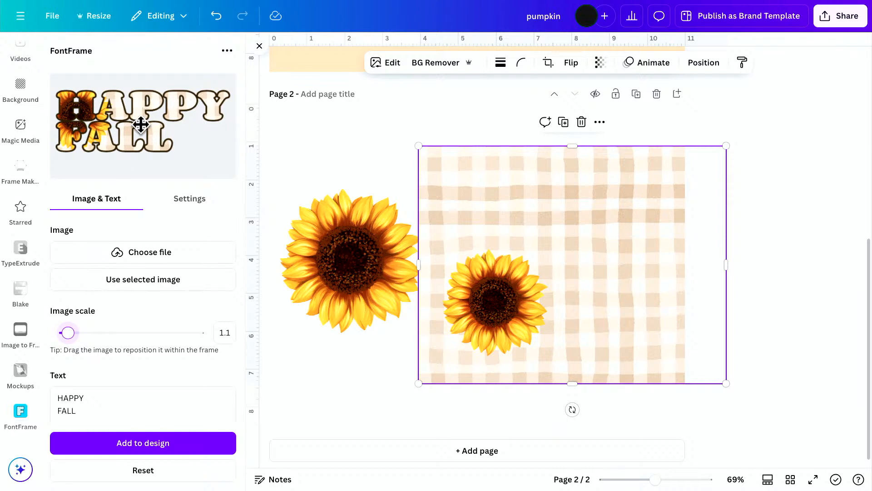
pyautogui.moveTo(140, 122); pyautogui.dragTo(117, 133)
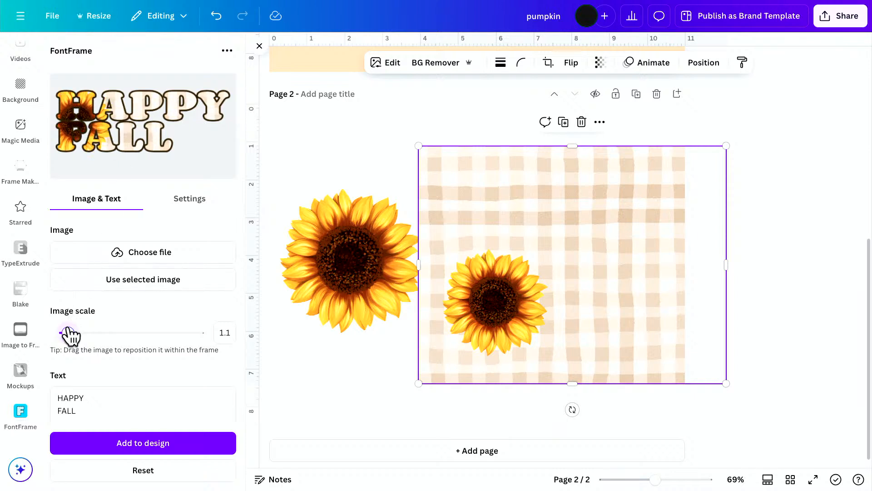
pyautogui.moveTo(68, 334); pyautogui.dragTo(77, 333)
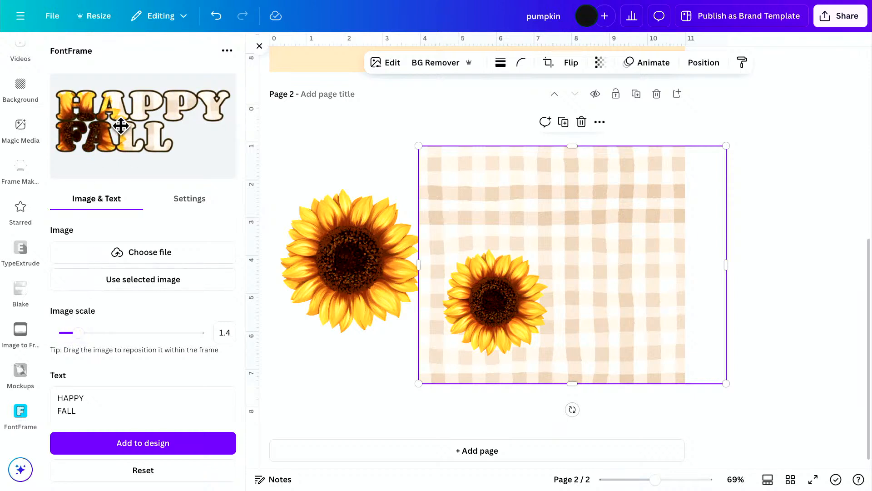
pyautogui.moveTo(121, 126); pyautogui.dragTo(103, 118)
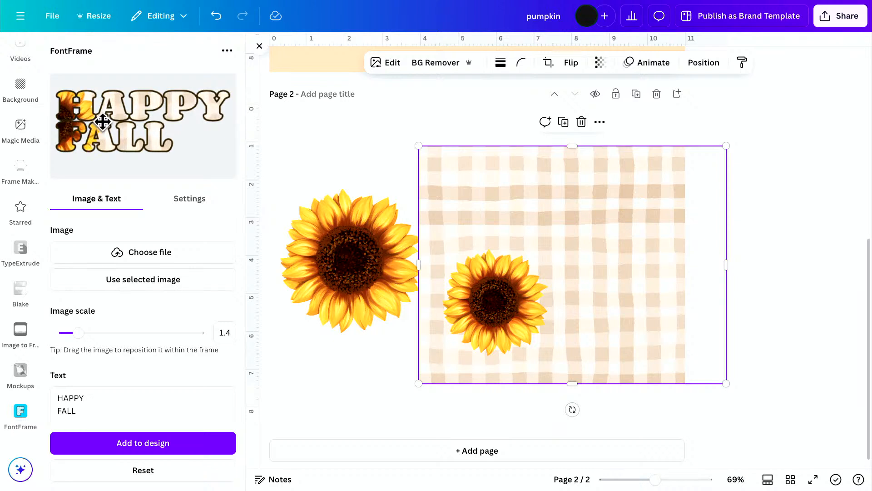
pyautogui.moveTo(83, 332); pyautogui.dragTo(75, 330)
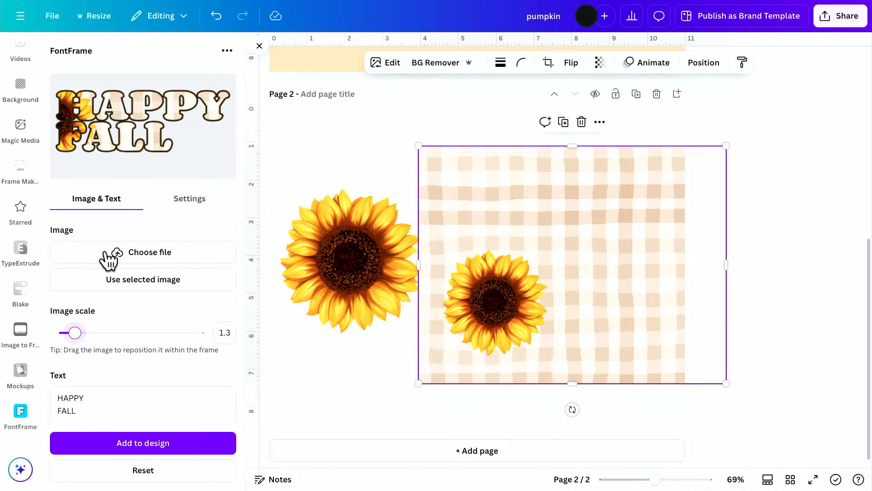
pyautogui.moveTo(73, 332); pyautogui.dragTo(70, 332)
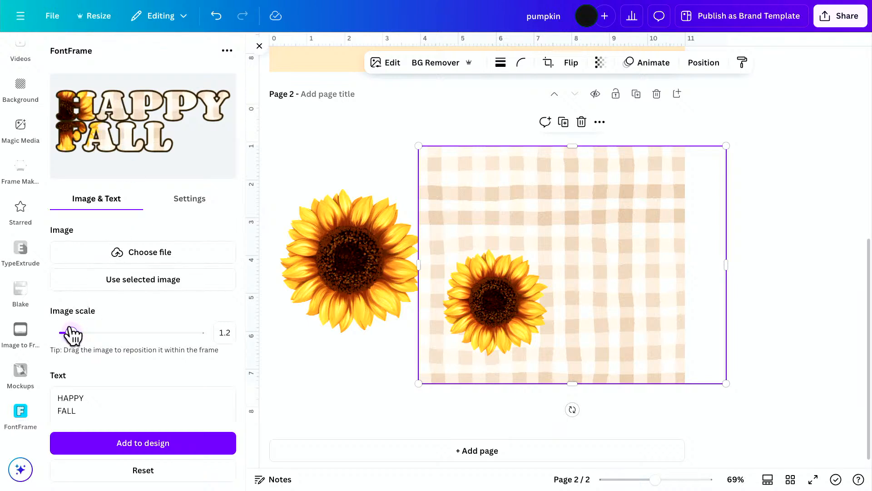
pyautogui.moveTo(115, 119); pyautogui.dragTo(102, 132)
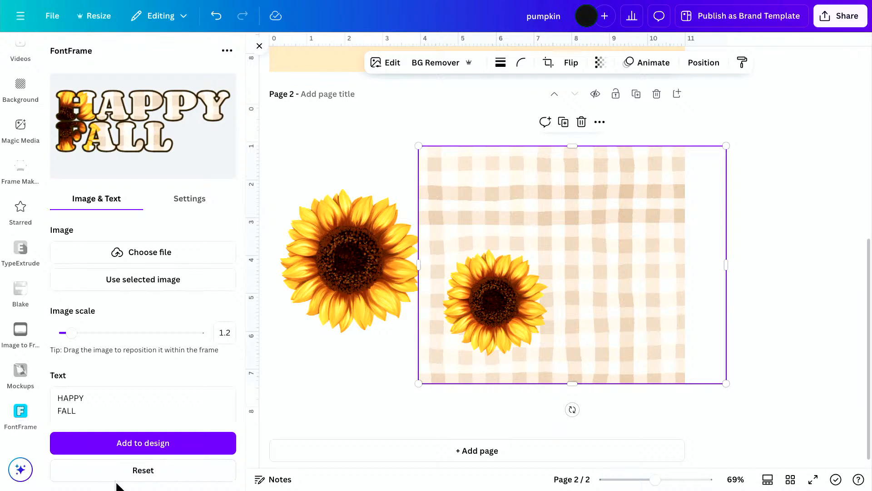
# Add the HAPPY FALL lettering to page 2 and delete the gingham-and-sunflower image behind it.
pyautogui.click(164, 449)
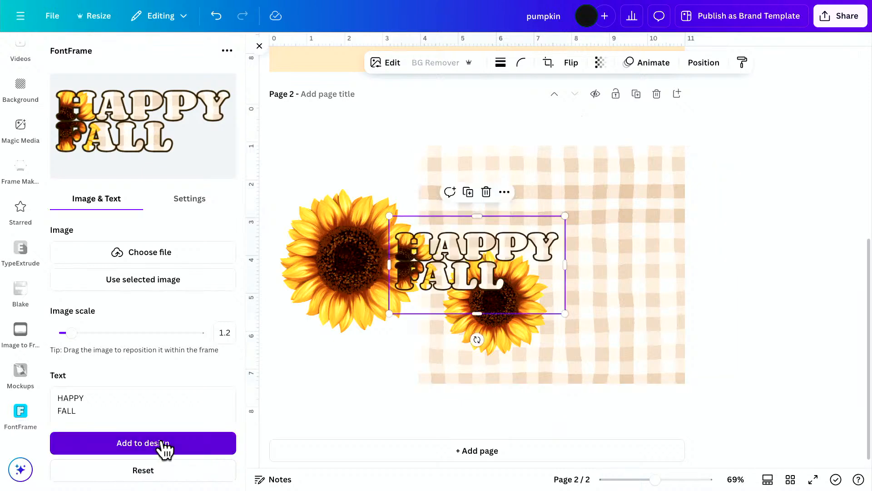
pyautogui.click(648, 356)
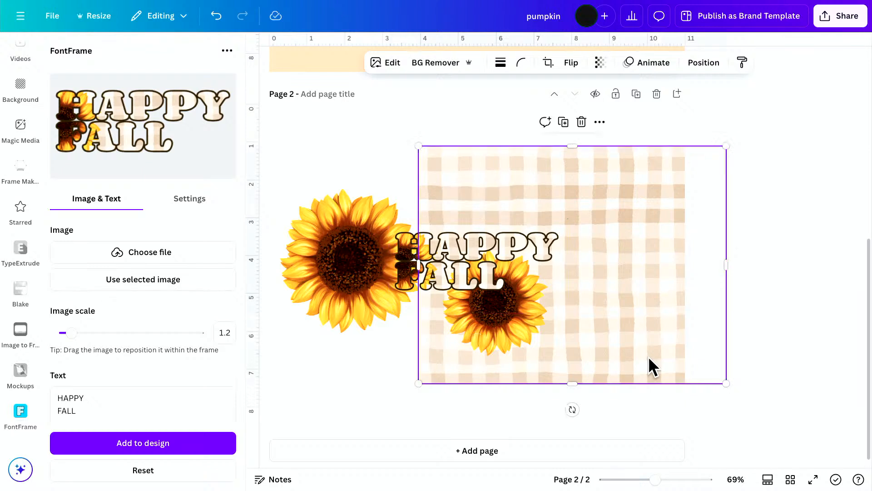
pyautogui.press('Delete')
# Enlarge the HAPPY FALL lettering and position it so its first letters overlap the center of the large sunflower.
pyautogui.click(501, 248)
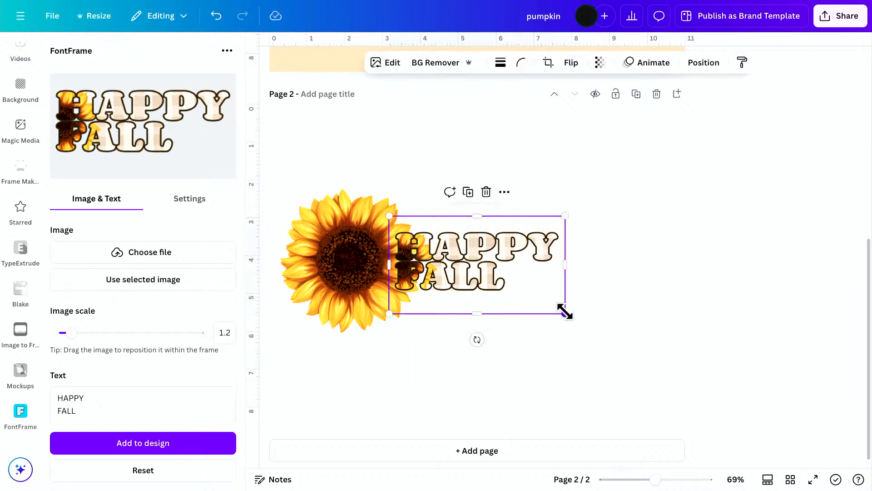
pyautogui.moveTo(565, 313); pyautogui.dragTo(722, 400)
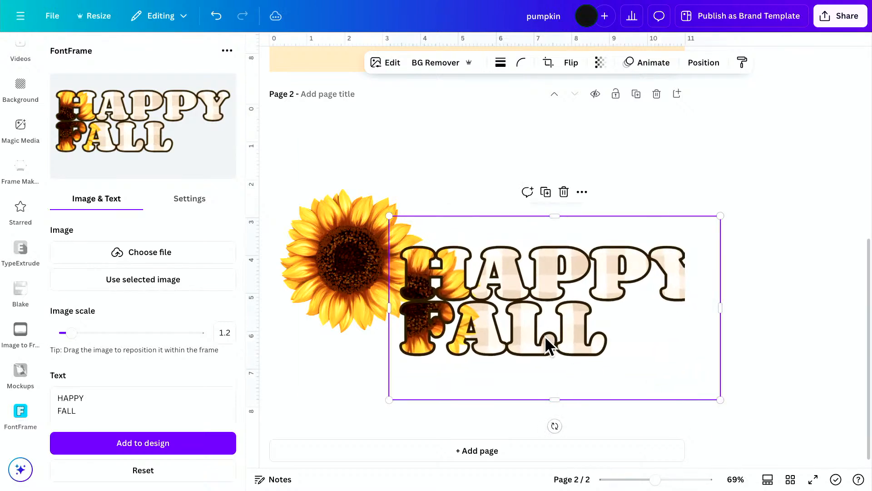
pyautogui.moveTo(551, 345); pyautogui.dragTo(492, 292)
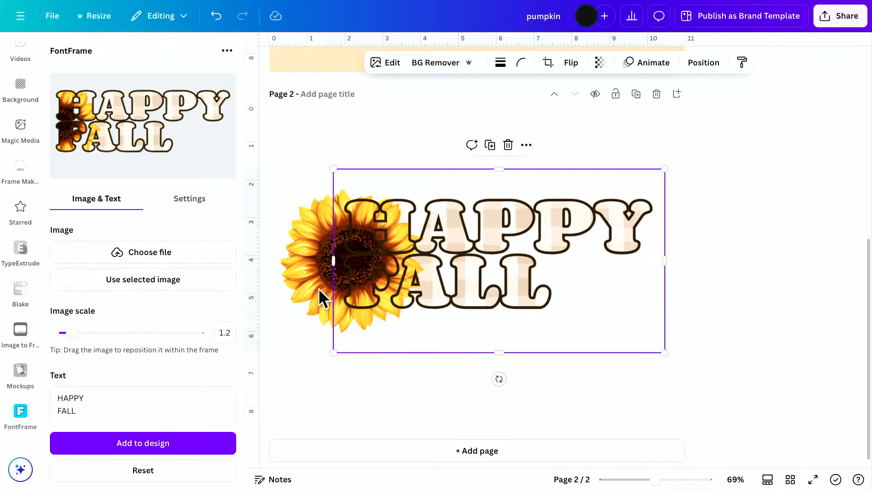
# Nudge the large sunflower and crop away its right half so it ends where the lettering begins.
pyautogui.click(370, 391)
pyautogui.moveTo(318, 287)
pyautogui.mouseDown()
pyautogui.moveTo(308, 289)
pyautogui.moveTo(319, 285)
pyautogui.mouseUp()
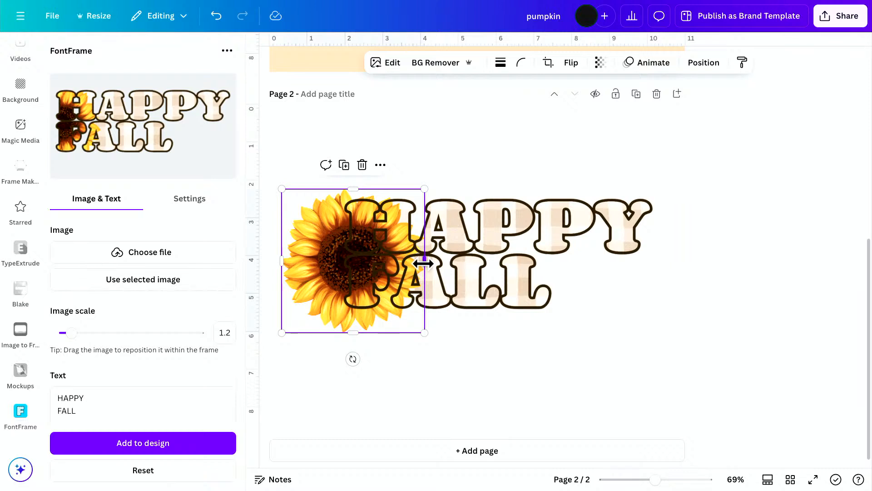
pyautogui.moveTo(423, 264); pyautogui.dragTo(341, 253)
pyautogui.click(481, 384)
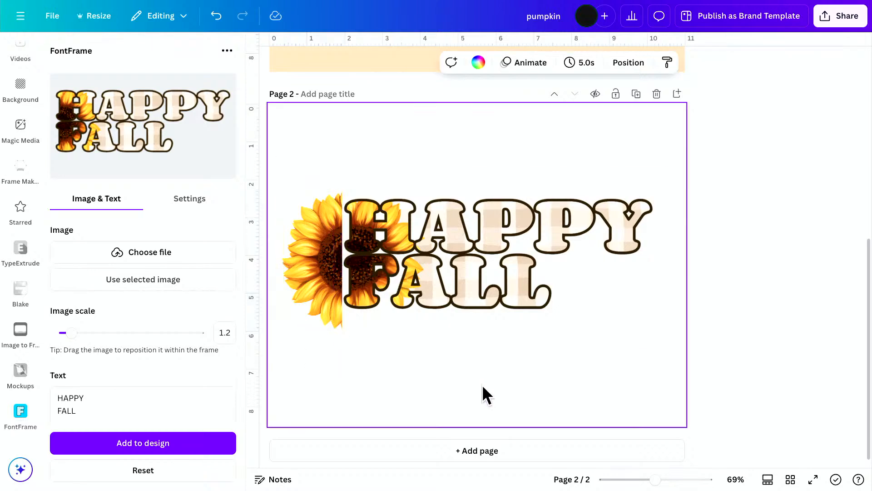
pyautogui.click(358, 324)
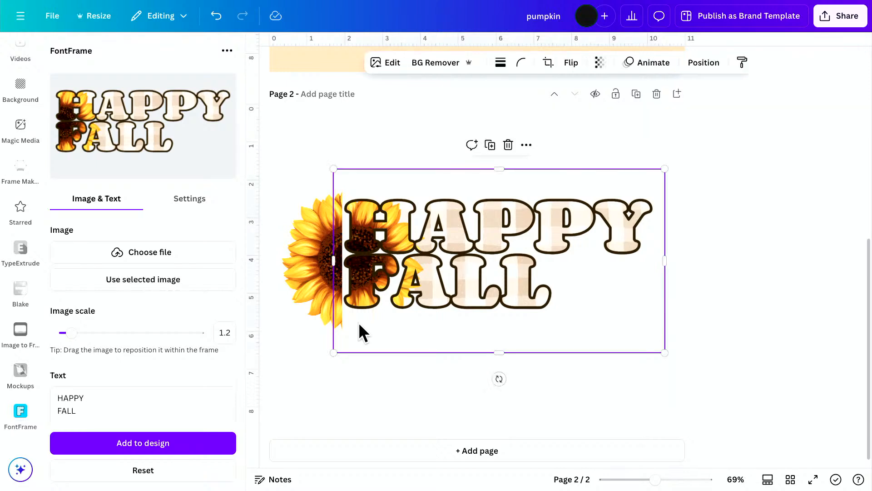
pyautogui.click(368, 375)
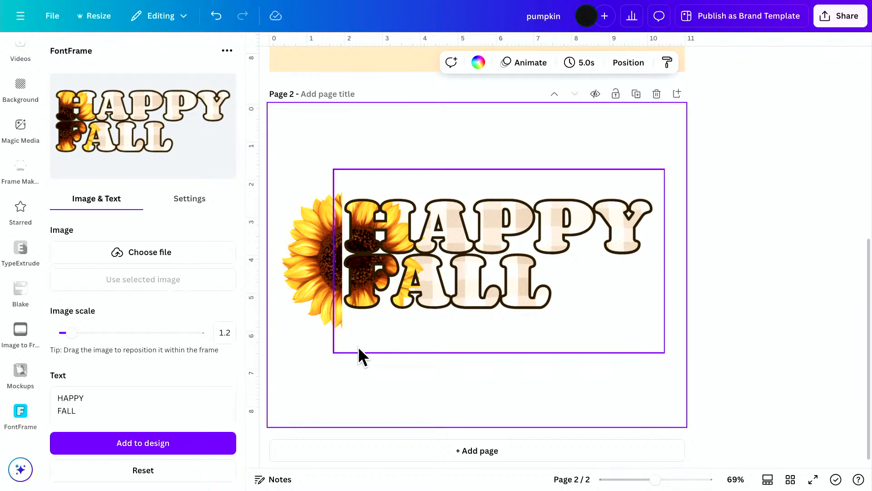
pyautogui.click(380, 377)
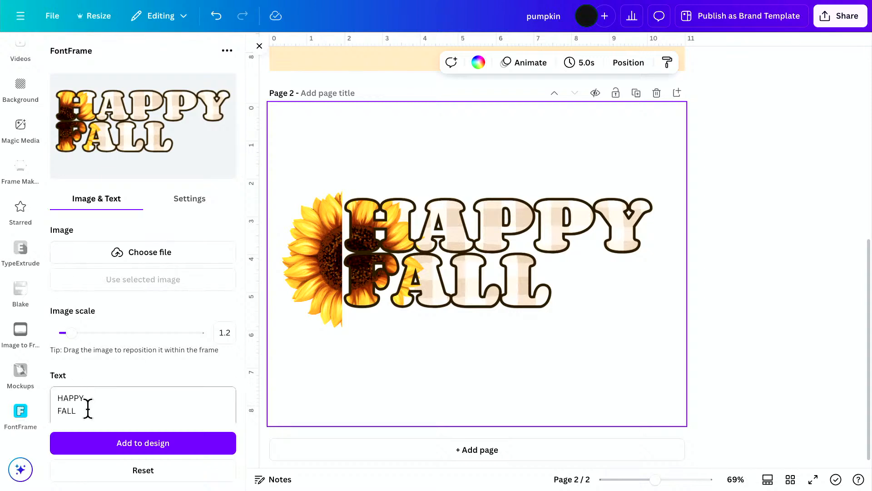
# Add Y'ALL as a third line to the lettering's text.
pyautogui.click(116, 407)
pyautogui.press('Return')
pyautogui.write('Y')
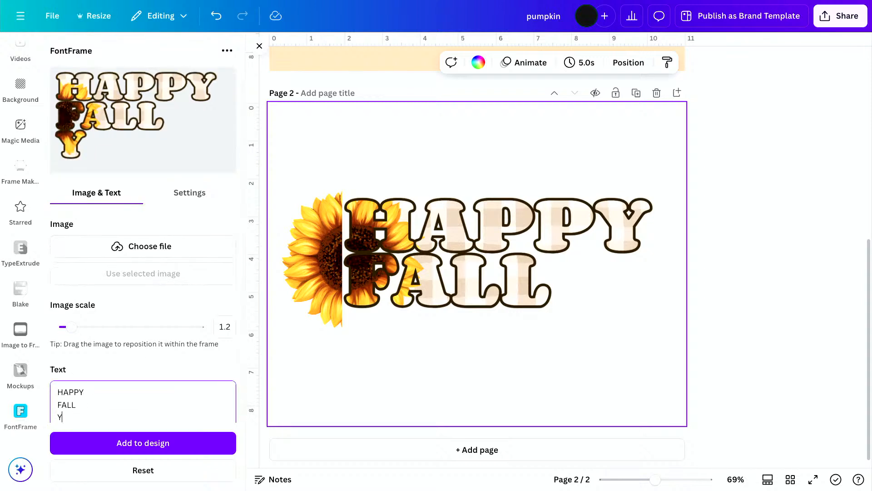
pyautogui.write("'A;;")
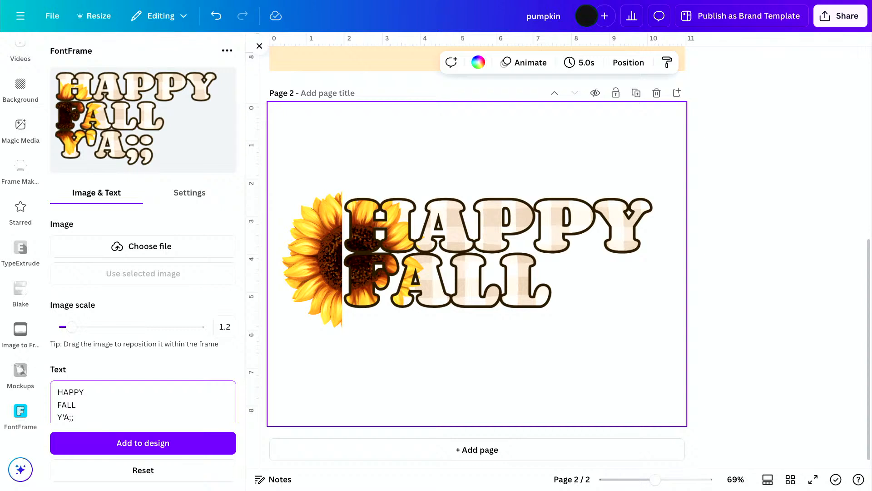
pyautogui.press('BackSpace')
pyautogui.press('BackSpace')
pyautogui.write('LL')
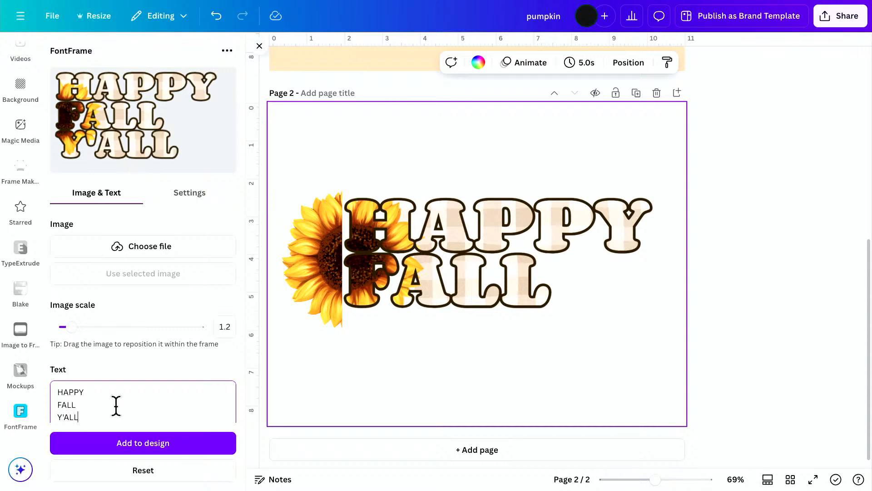
# Add the HAPPY FALL Y'ALL lettering to the page and delete the earlier HAPPY FALL lettering.
pyautogui.click(140, 446)
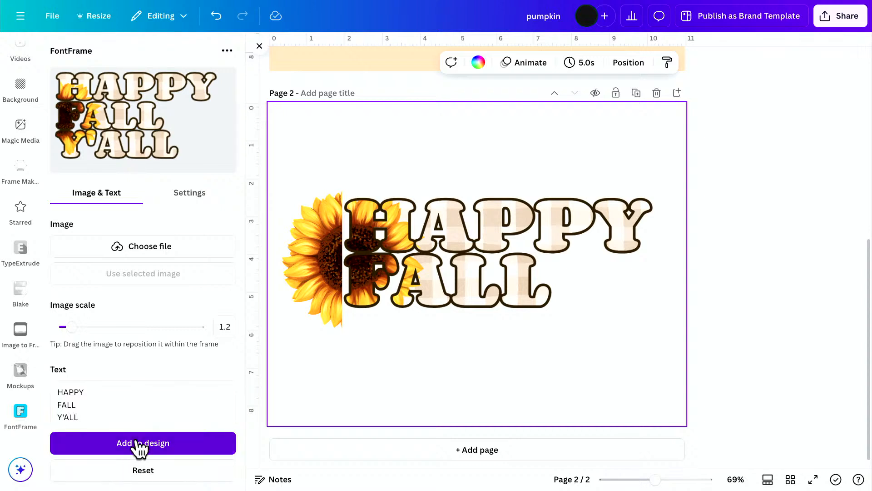
pyautogui.moveTo(479, 261); pyautogui.dragTo(490, 362)
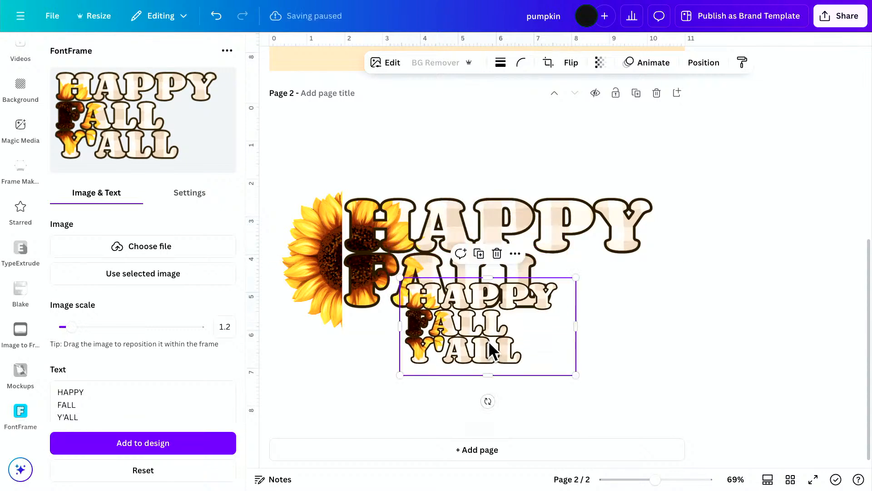
pyautogui.click(596, 217)
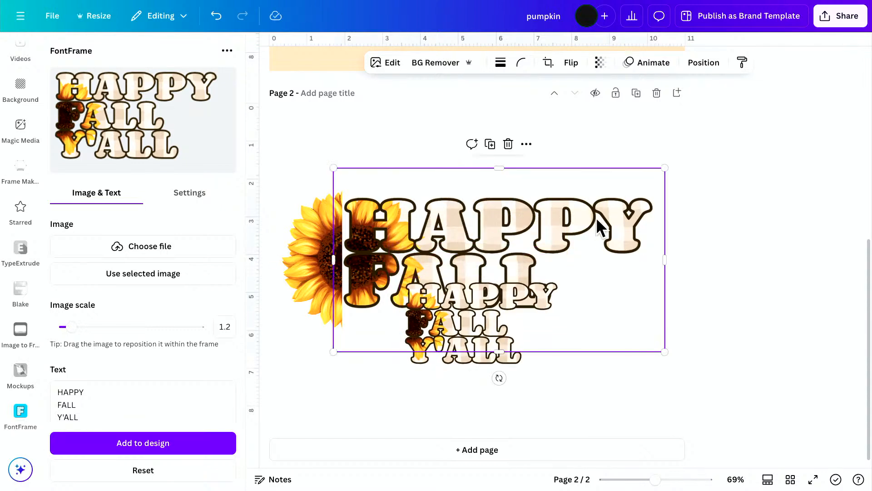
pyautogui.press('Delete')
# Move the HAPPY FALL Y'ALL lettering against the half sunflower and enlarge it to fill most of the page width.
pyautogui.moveTo(445, 318); pyautogui.dragTo(388, 234)
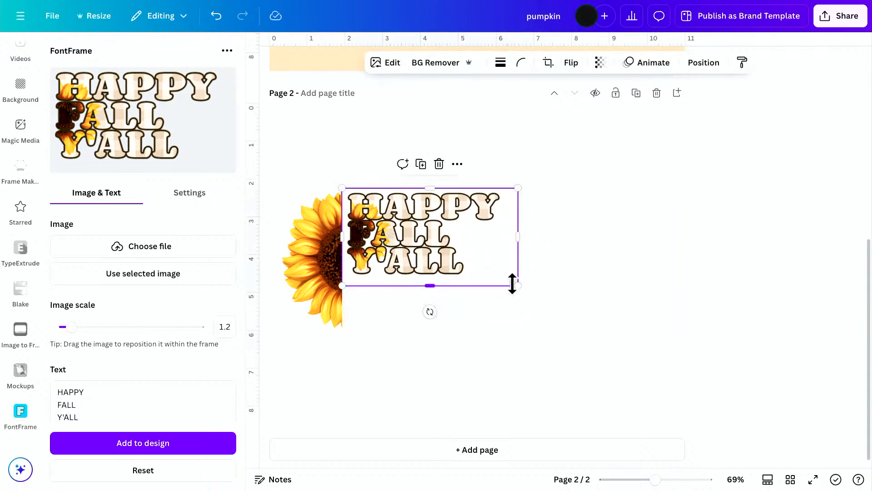
pyautogui.moveTo(512, 283); pyautogui.dragTo(711, 399)
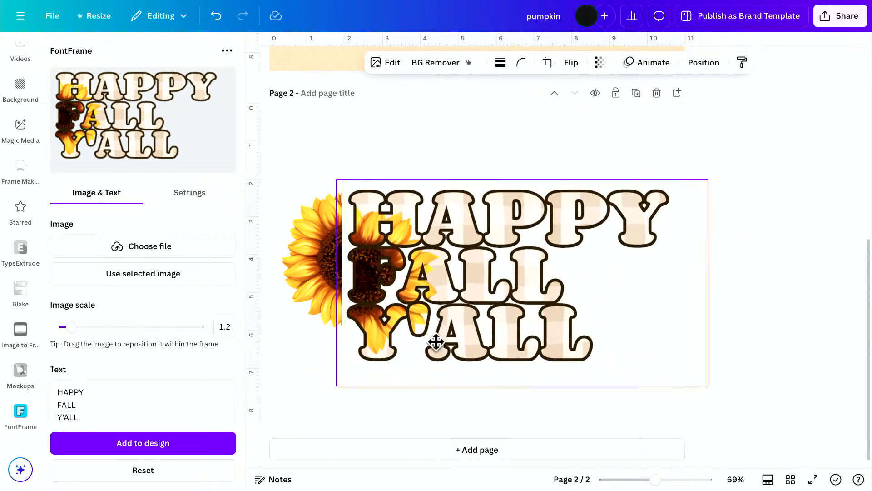
pyautogui.moveTo(435, 342)
pyautogui.mouseDown()
pyautogui.moveTo(431, 327)
pyautogui.moveTo(439, 326)
pyautogui.mouseUp()
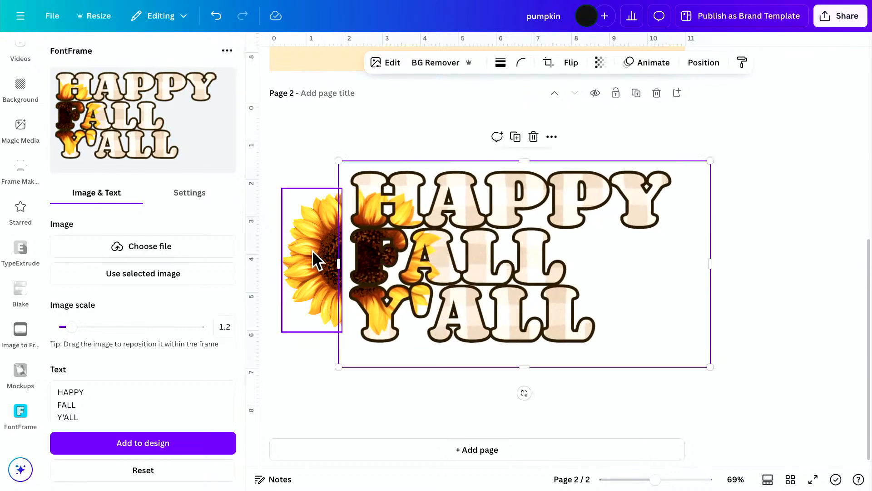
# Shift the half sunflower, uncrop it behind the lettering to check its size, and delete it from the page.
pyautogui.moveTo(313, 250)
pyautogui.mouseDown()
pyautogui.moveTo(440, 261)
pyautogui.moveTo(303, 247)
pyautogui.moveTo(329, 247)
pyautogui.mouseUp()
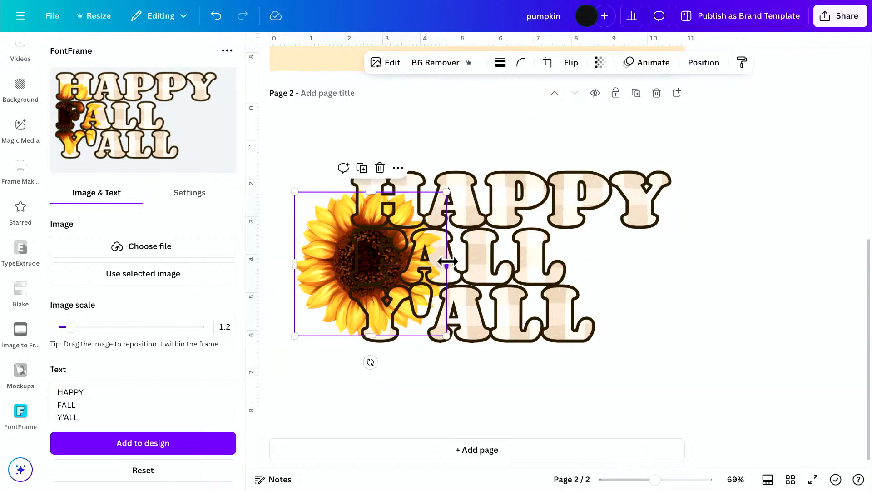
pyautogui.moveTo(446, 262); pyautogui.dragTo(398, 264)
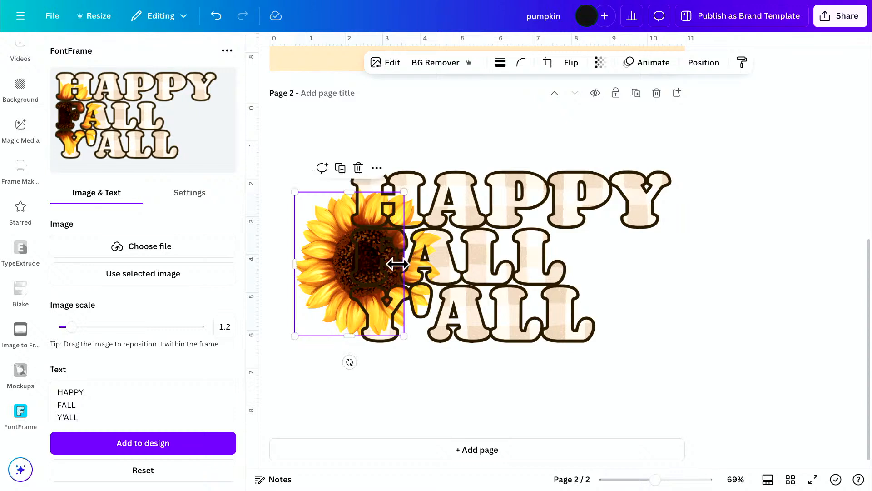
pyautogui.press('Delete')
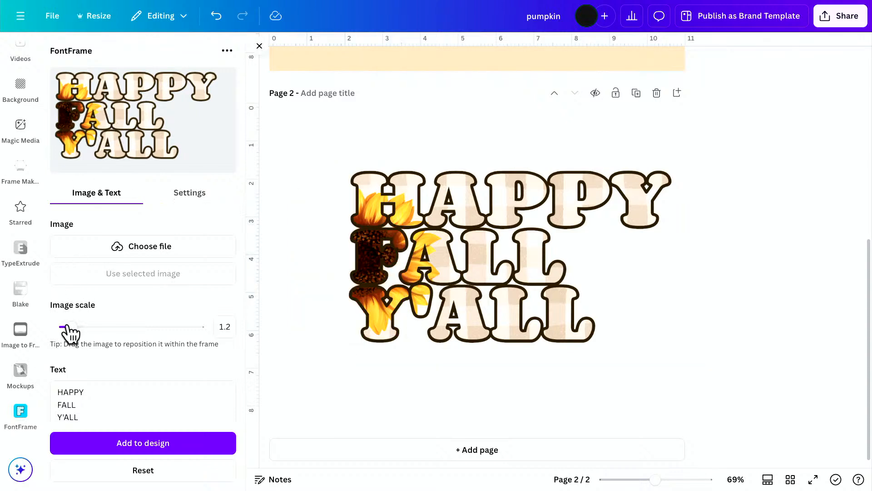
# Replace the page's lettering with a version whose image fill is scaled to 1.3 and repositioned.
pyautogui.moveTo(68, 326); pyautogui.dragTo(74, 327)
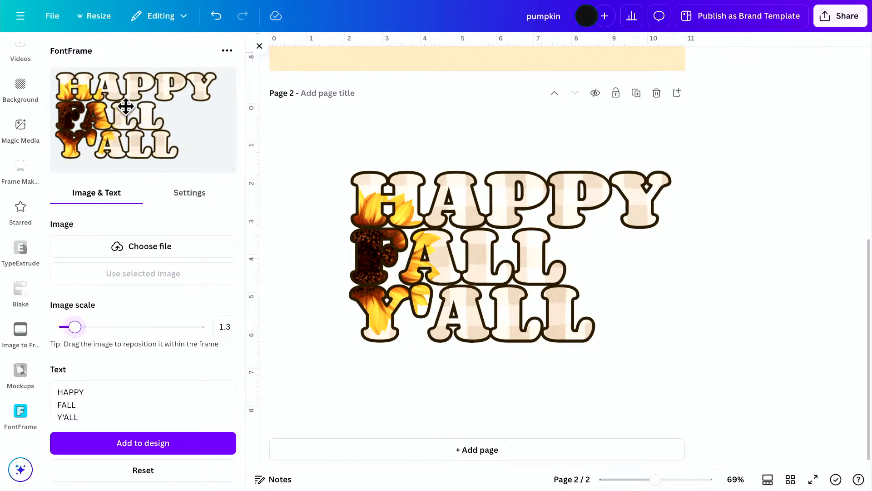
pyautogui.moveTo(118, 129); pyautogui.dragTo(107, 122)
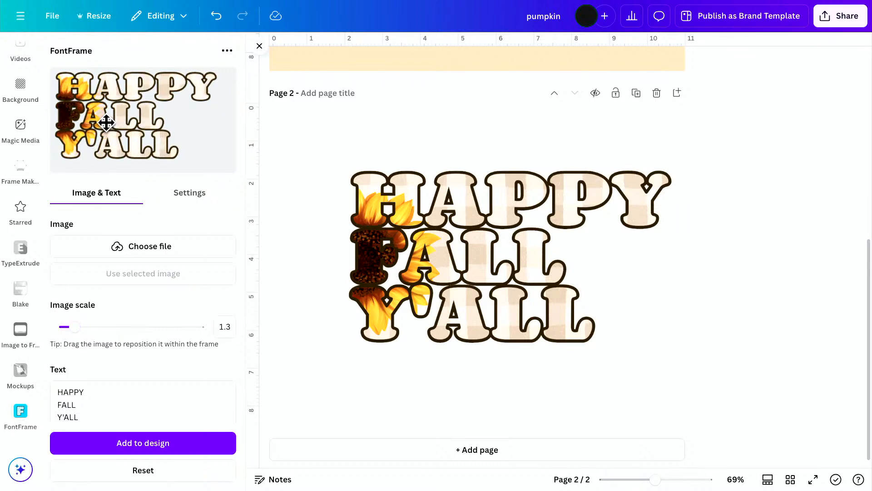
pyautogui.click(527, 293)
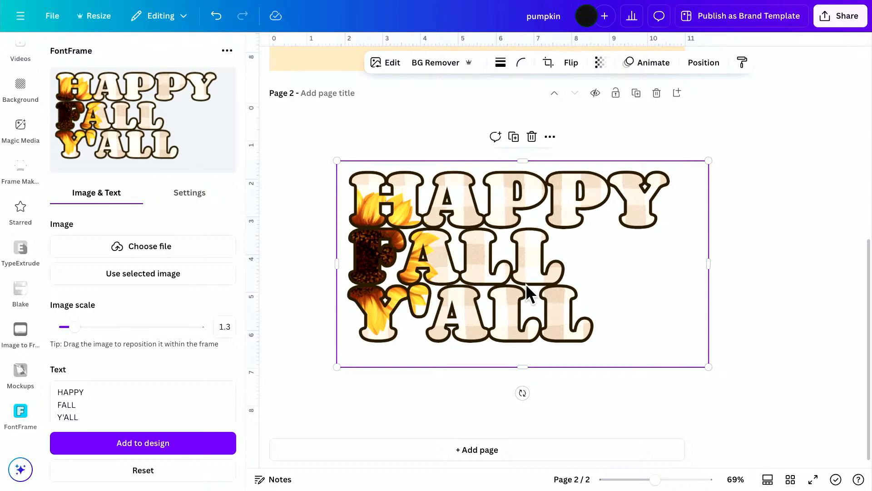
pyautogui.press('Delete')
pyautogui.click(150, 451)
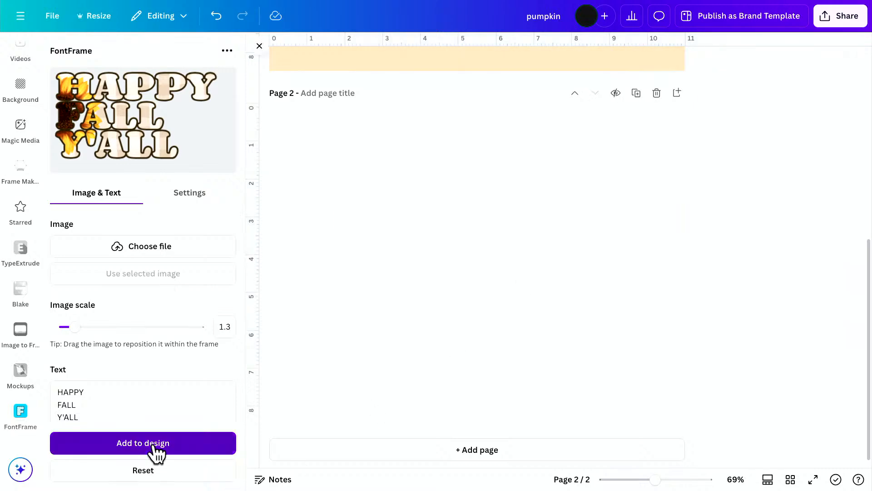
# Enlarge the newly added HAPPY FALL Y'ALL lettering and move it up into the middle of page 2.
pyautogui.moveTo(563, 311); pyautogui.dragTo(737, 409)
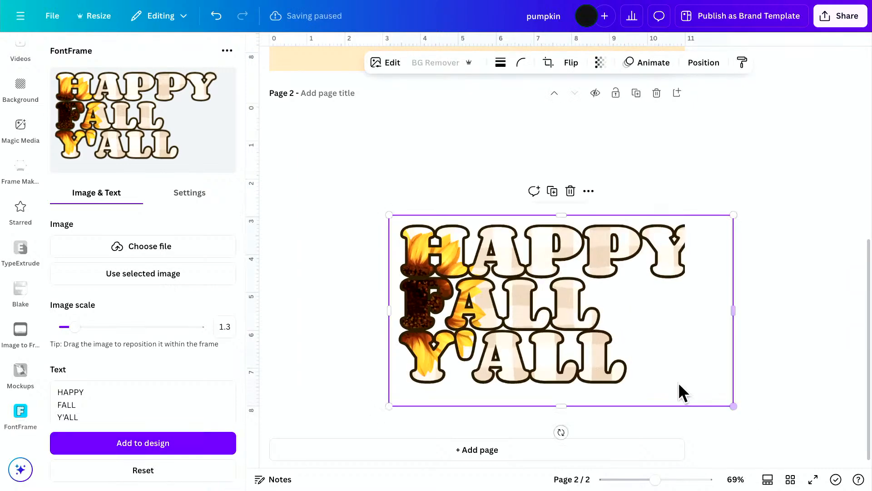
pyautogui.moveTo(566, 361); pyautogui.dragTo(500, 321)
pyautogui.scroll(4, 498, 312)
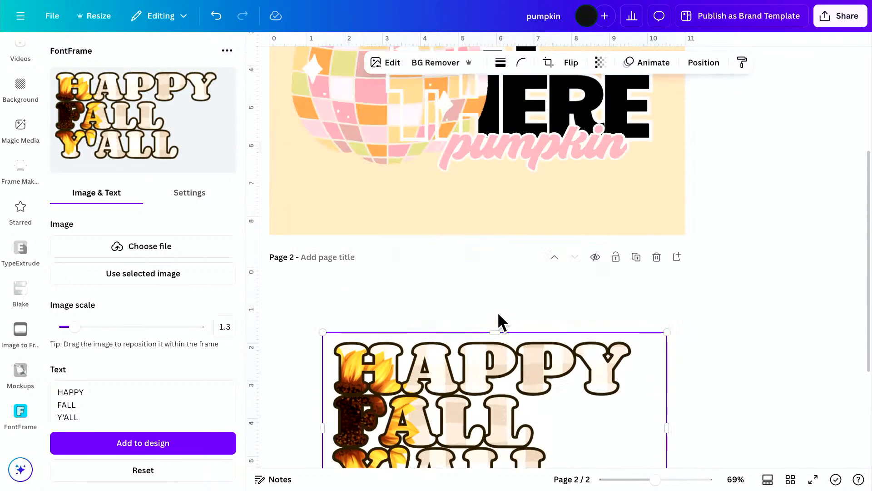
pyautogui.scroll(-4, 497, 312)
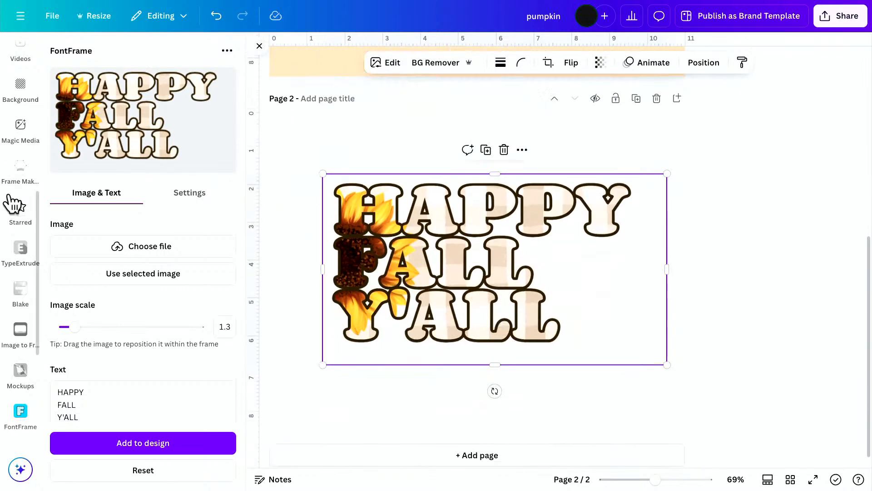
# Add the recently used sunflower graphic to the page, and offset it and the lettering in opposite directions.
pyautogui.scroll(5, 9, 255)
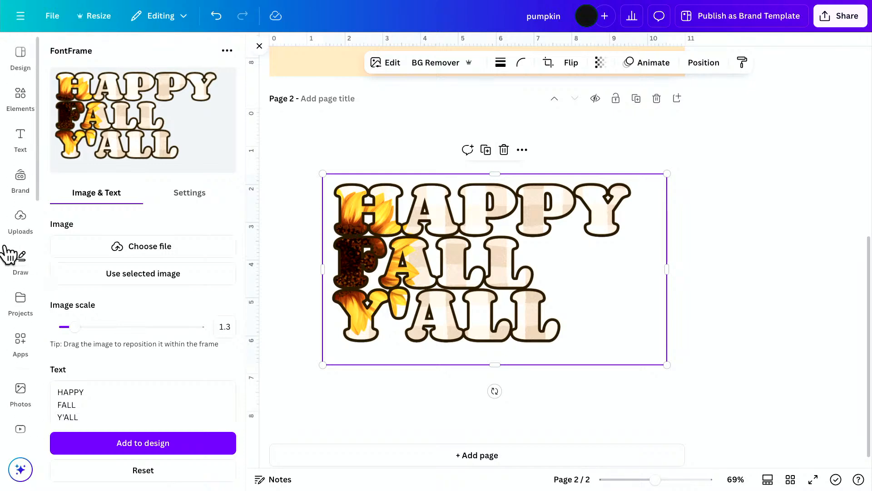
pyautogui.click(20, 96)
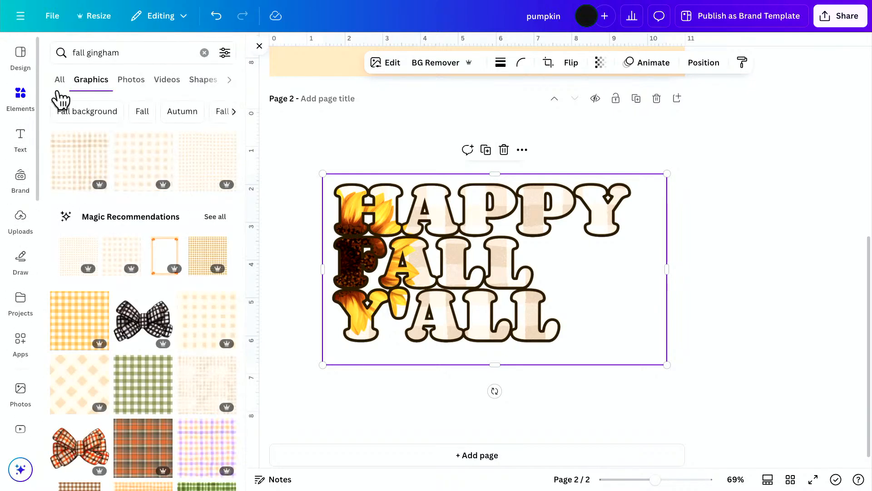
pyautogui.click(205, 53)
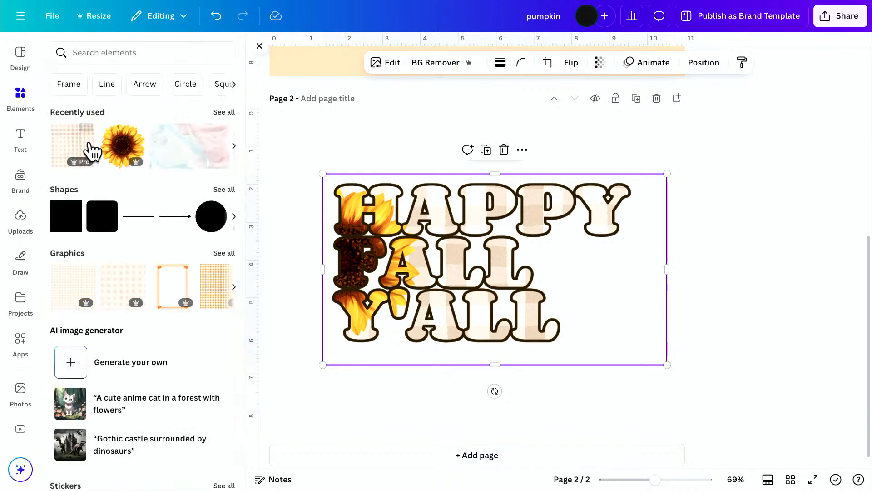
pyautogui.click(121, 146)
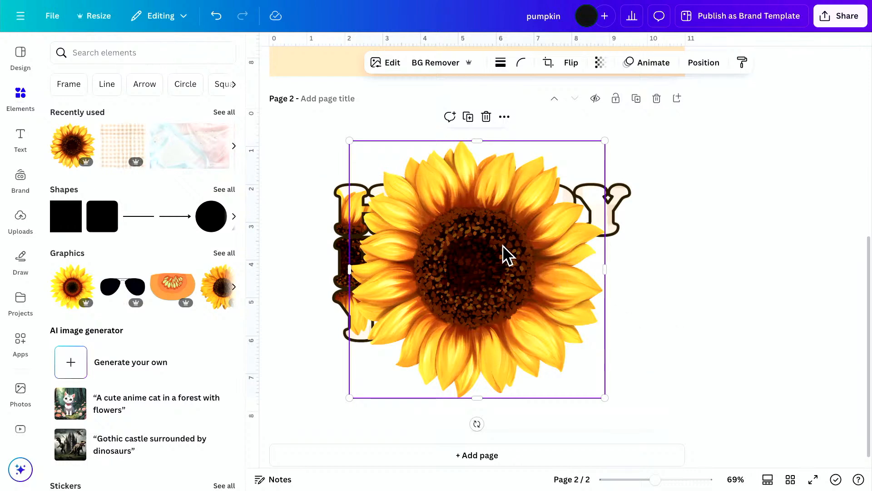
pyautogui.moveTo(503, 246); pyautogui.dragTo(469, 245)
pyautogui.moveTo(594, 208); pyautogui.dragTo(618, 208)
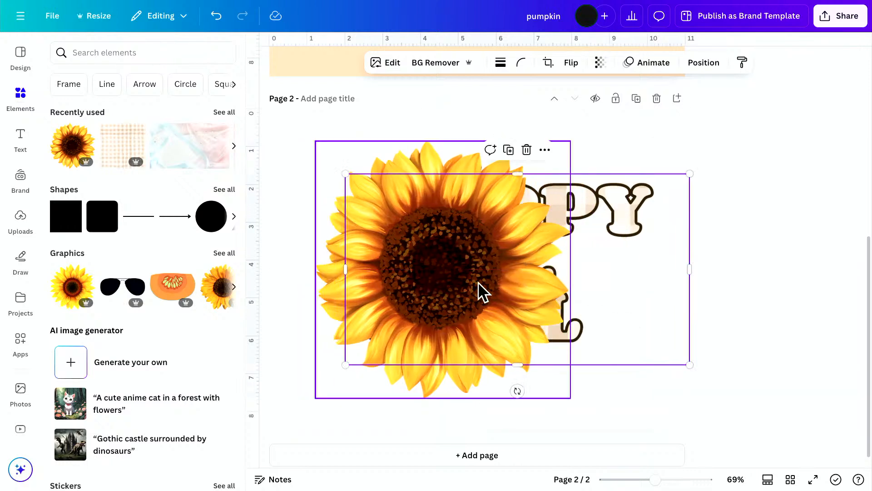
pyautogui.moveTo(479, 291)
pyautogui.mouseDown()
pyautogui.moveTo(456, 286)
pyautogui.moveTo(475, 286)
pyautogui.mouseUp()
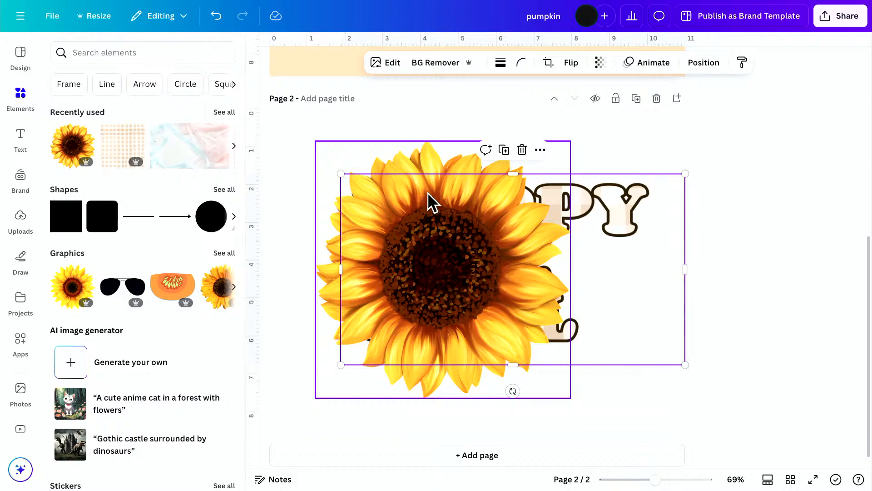
# Shrink the sunflower, place it over the first letters of the three lines, and send it behind the lettering.
pyautogui.click(443, 154)
pyautogui.moveTo(567, 141); pyautogui.dragTo(487, 223)
pyautogui.moveTo(415, 308); pyautogui.dragTo(382, 257)
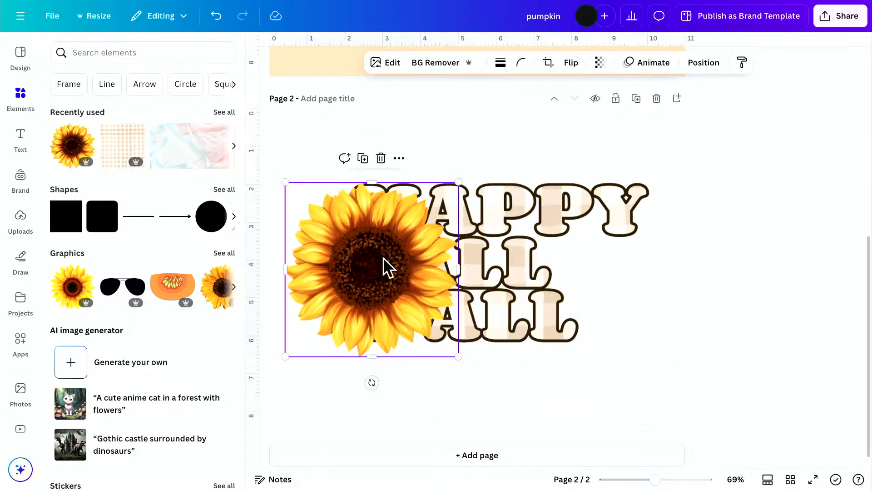
pyautogui.hotkey('ctrl', '[')
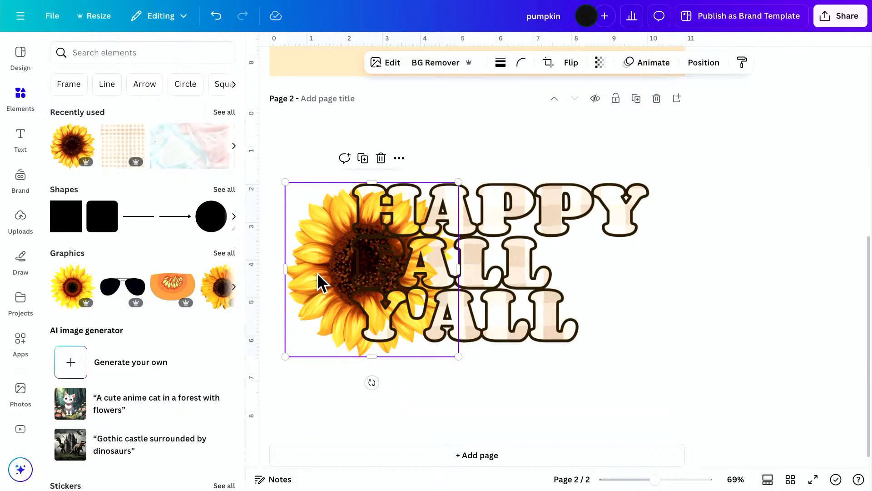
# Shrink and nudge the sunflower to match the lettering's height, and crop away its right half where the letters begin.
pyautogui.moveTo(317, 272); pyautogui.dragTo(305, 276)
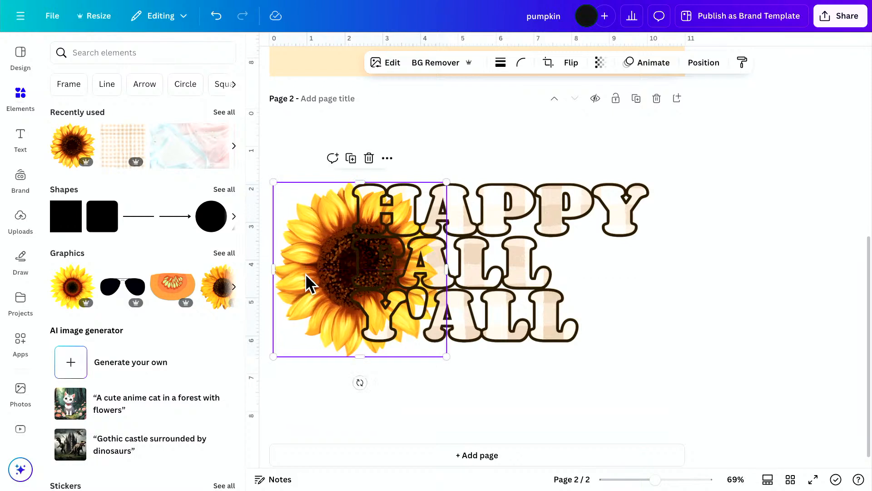
pyautogui.moveTo(448, 269)
pyautogui.mouseDown()
pyautogui.moveTo(346, 265)
pyautogui.moveTo(450, 271)
pyautogui.mouseUp()
pyautogui.moveTo(448, 358); pyautogui.dragTo(442, 335)
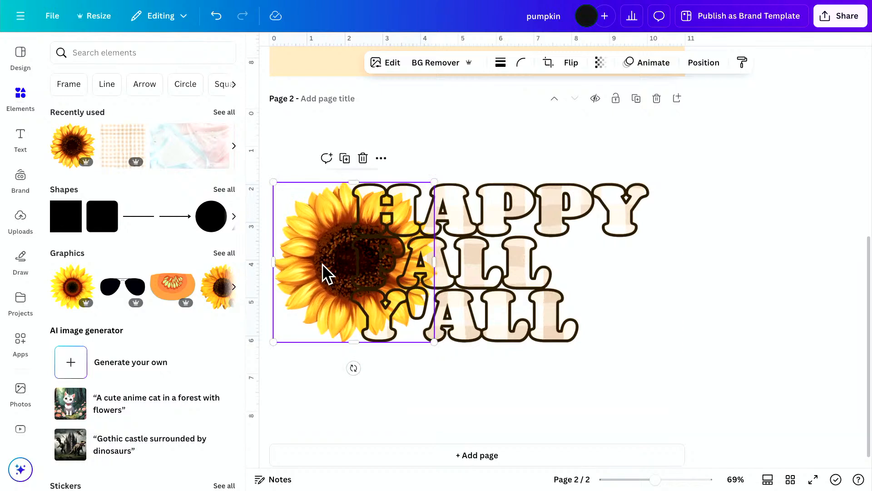
pyautogui.moveTo(311, 265); pyautogui.dragTo(319, 263)
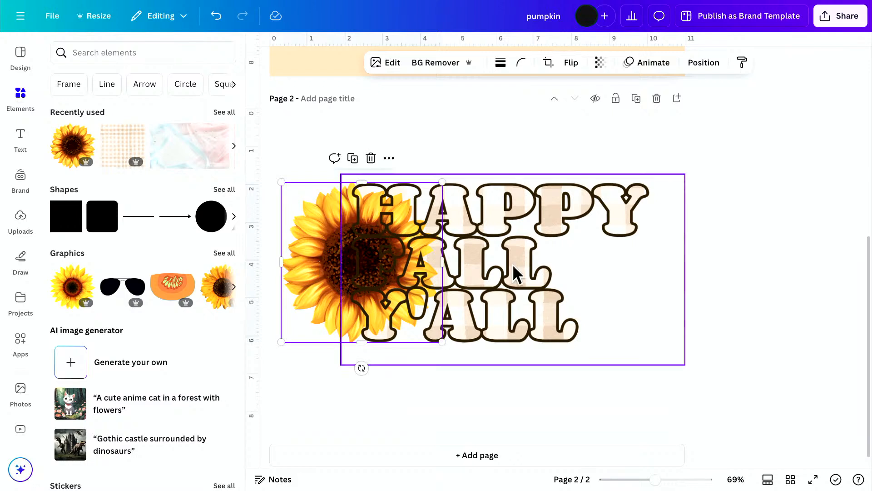
pyautogui.moveTo(443, 247); pyautogui.dragTo(350, 248)
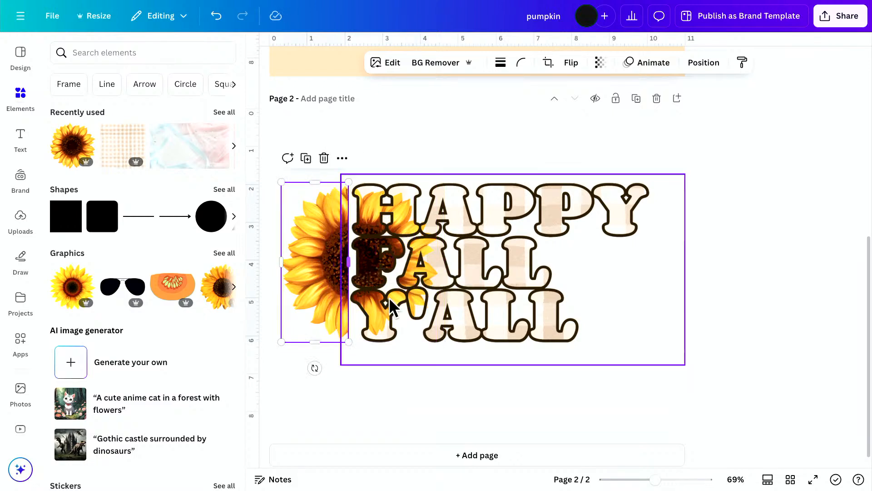
pyautogui.click(439, 404)
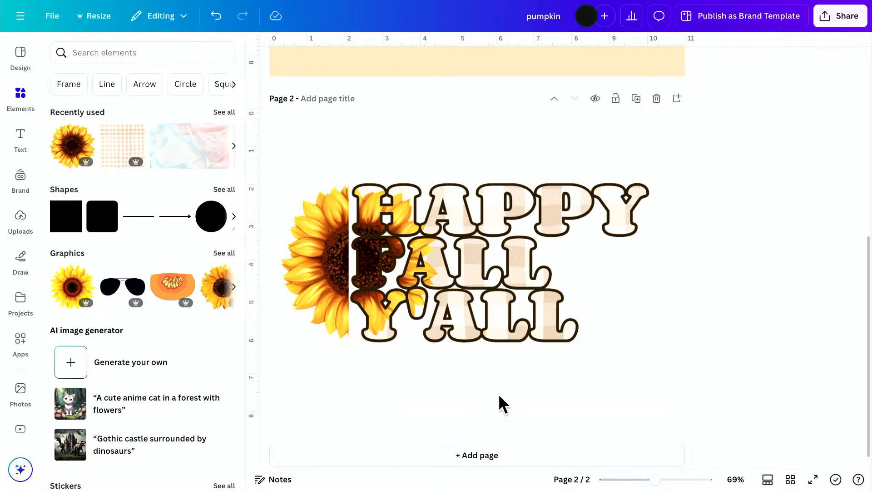
# Crop the empty area beside HAPPY off the lettering, and enlarge the lettering and half sunflower together to fill the page width.
pyautogui.moveTo(498, 394); pyautogui.dragTo(313, 224)
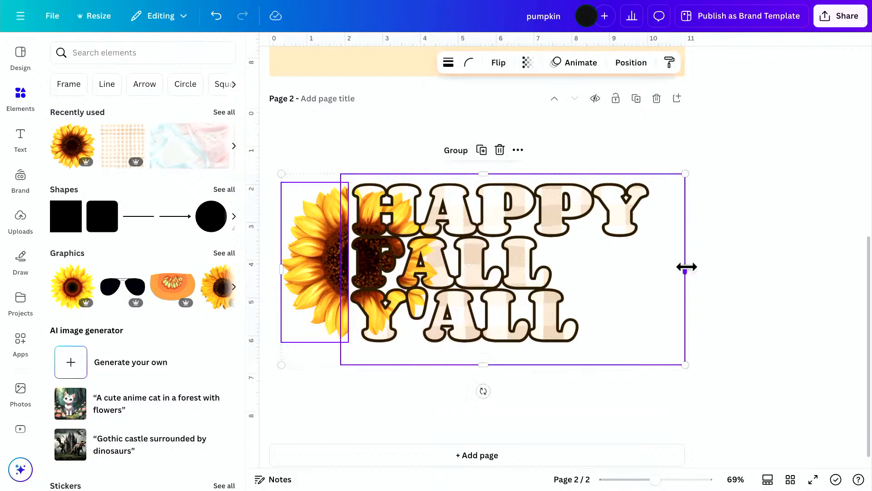
pyautogui.click(724, 276)
pyautogui.click(670, 277)
pyautogui.moveTo(685, 267); pyautogui.dragTo(659, 268)
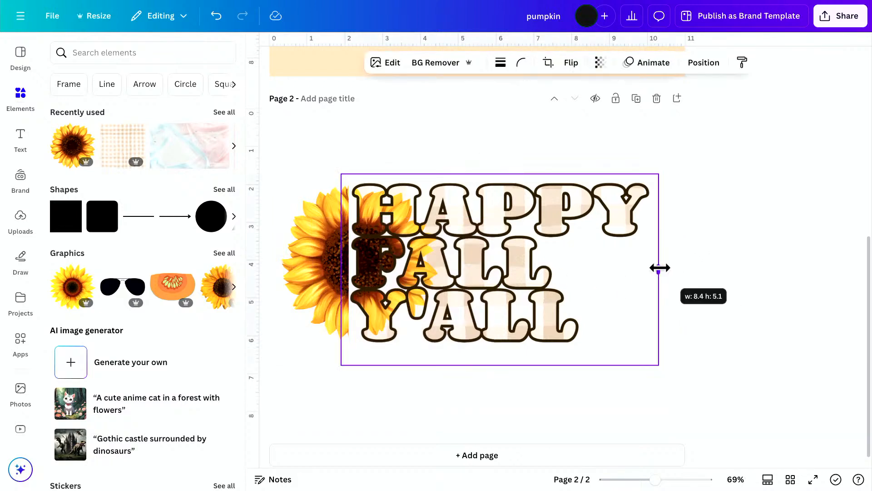
pyautogui.moveTo(741, 263); pyautogui.dragTo(288, 187)
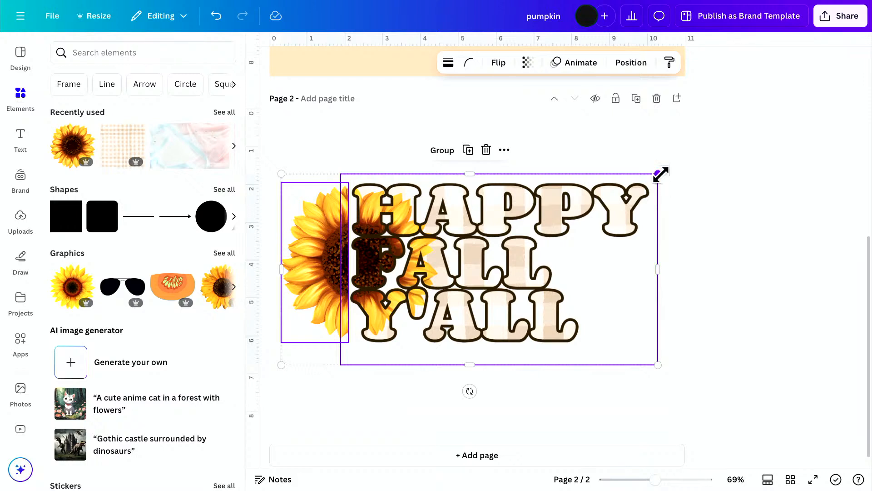
pyautogui.moveTo(660, 174); pyautogui.dragTo(678, 155)
# Reopen the HAPPY FALL Y'ALL lettering in FontFrame and set its outline color to tan #B5A27E.
pyautogui.click(540, 244)
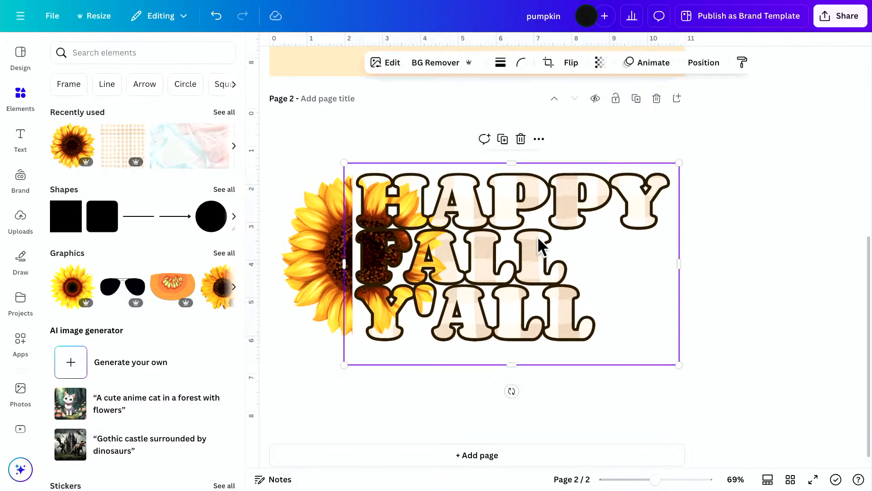
pyautogui.click(14, 354)
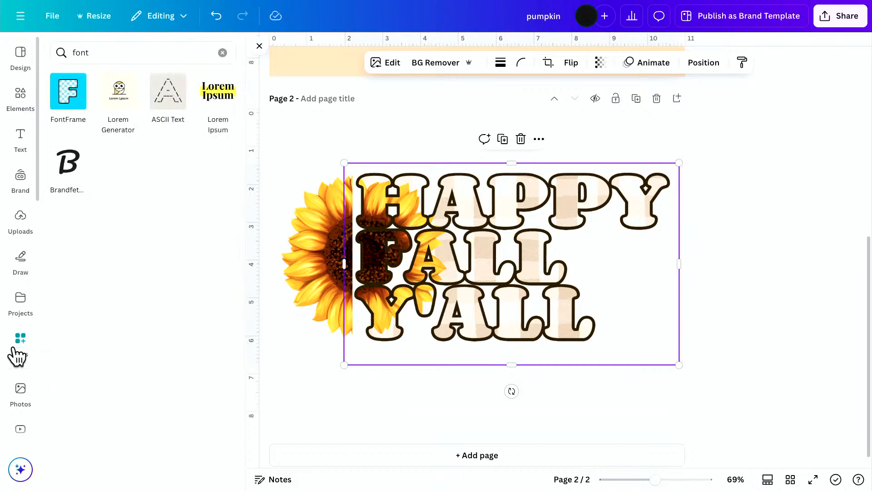
pyautogui.click(69, 93)
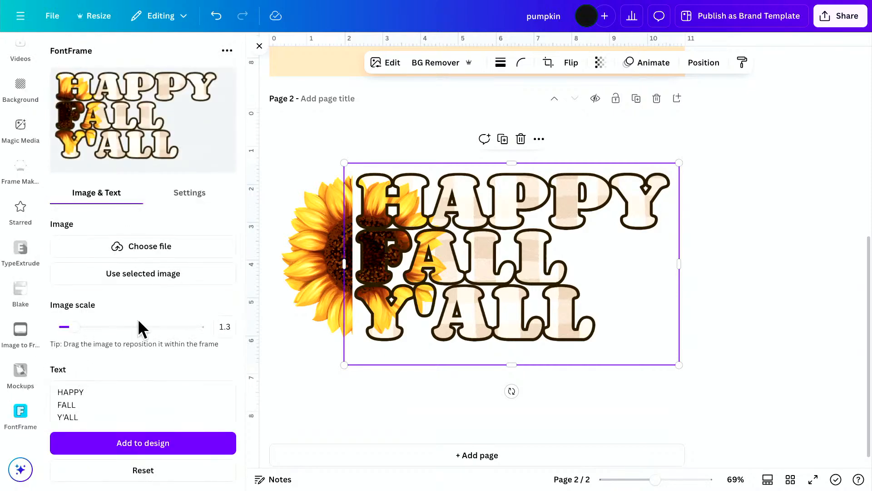
pyautogui.click(213, 198)
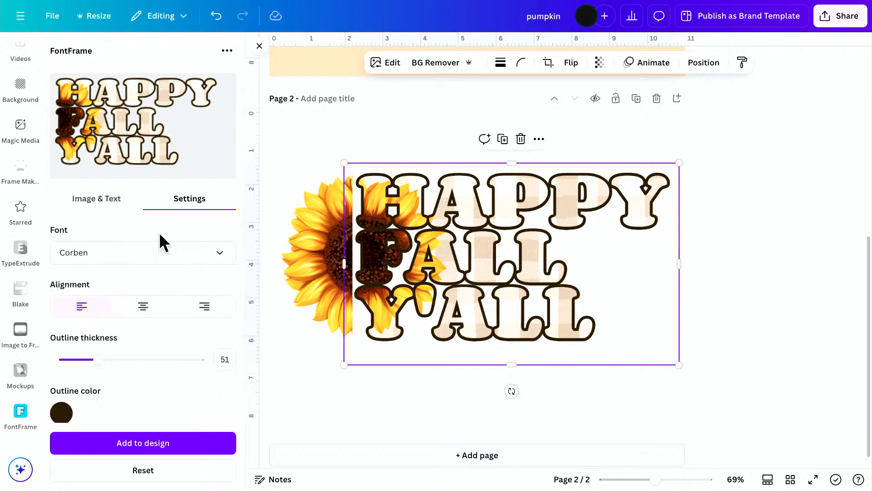
pyautogui.click(60, 413)
pyautogui.click(116, 311)
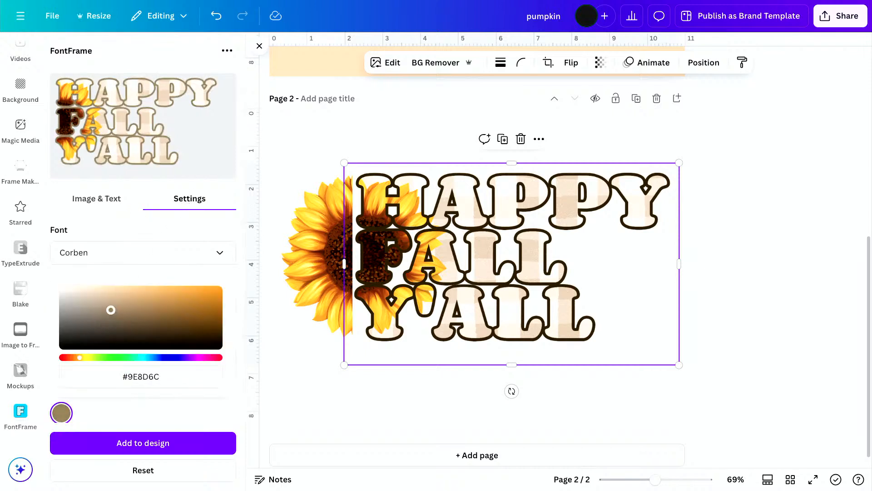
pyautogui.moveTo(110, 310); pyautogui.dragTo(108, 304)
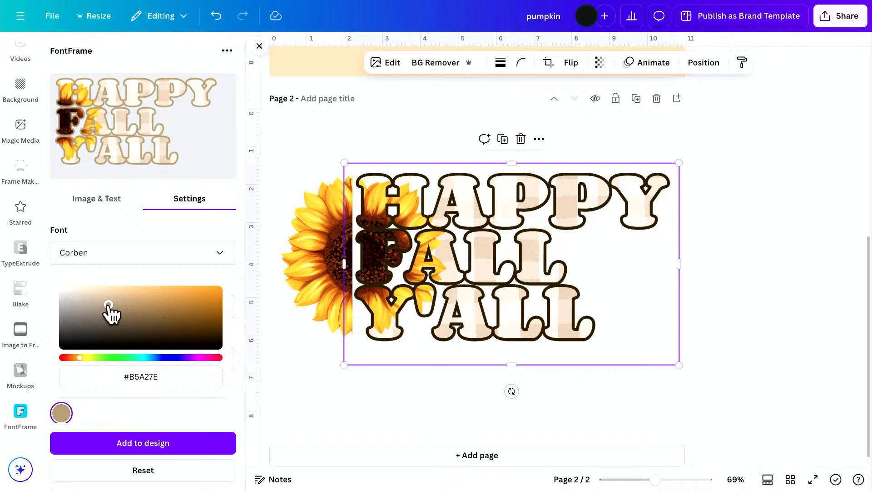
# Add the tan-outlined lettering to the page, delete the dark-outlined version, and enlarge and place the new one against the half sunflower.
pyautogui.click(130, 447)
pyautogui.moveTo(540, 249); pyautogui.dragTo(459, 234)
pyautogui.click(561, 201)
pyautogui.press('Delete')
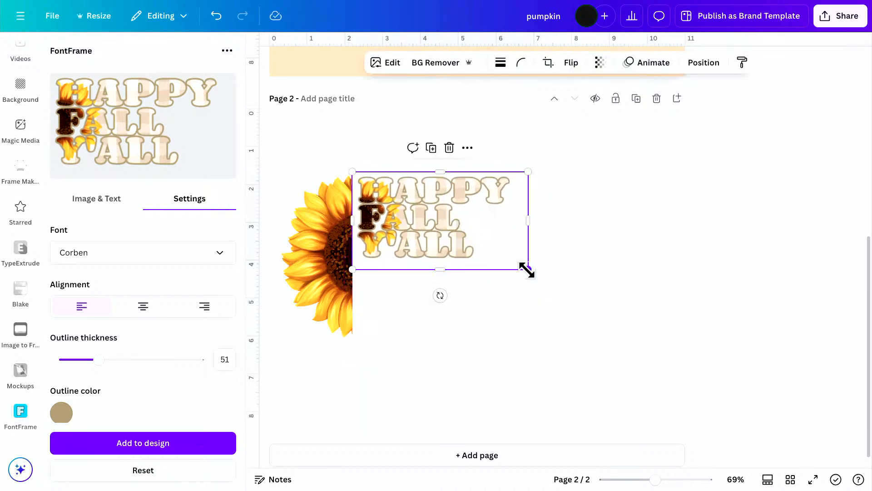
pyautogui.moveTo(527, 270); pyautogui.dragTo(690, 398)
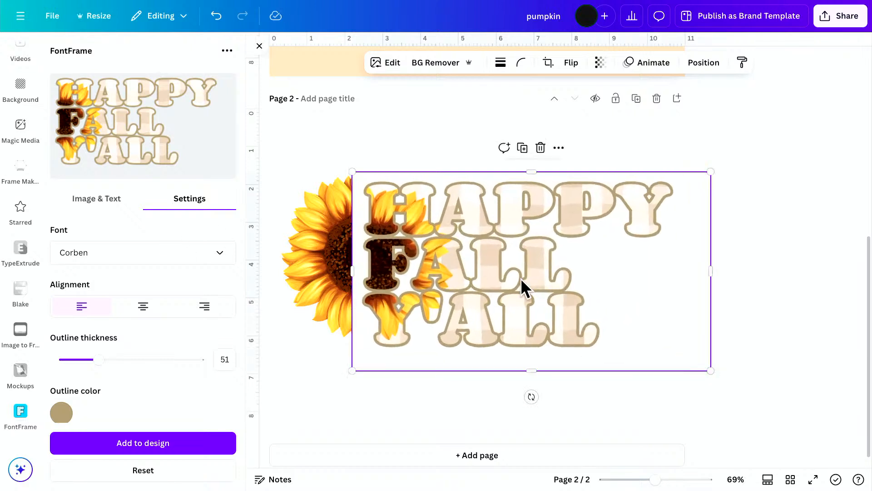
pyautogui.moveTo(526, 286); pyautogui.dragTo(508, 272)
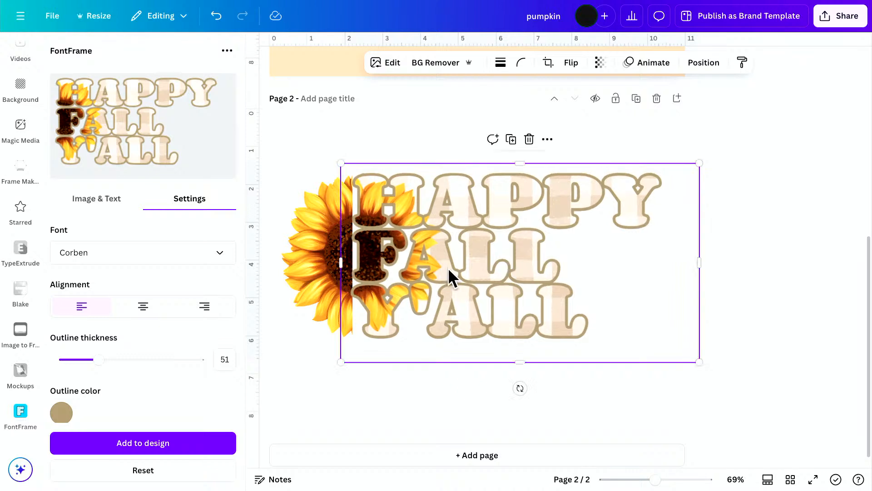
pyautogui.click(312, 276)
pyautogui.moveTo(355, 262); pyautogui.dragTo(463, 267)
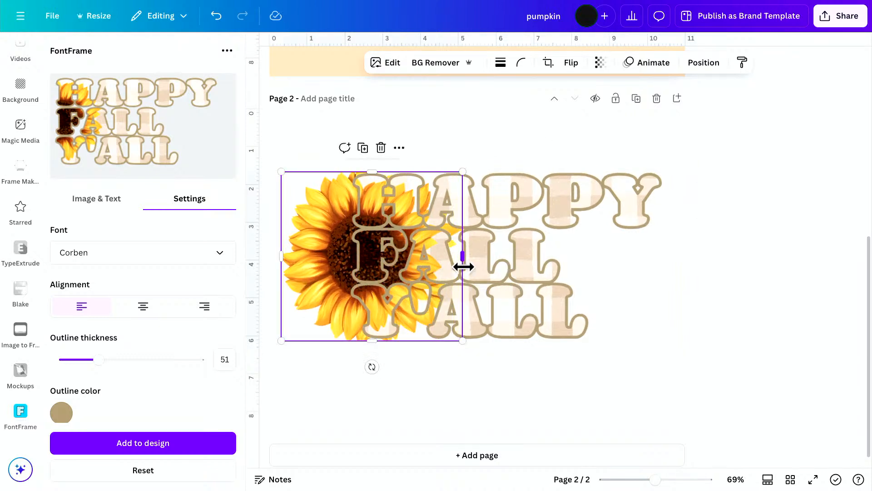
pyautogui.hotkey('ctrl', 'z')
pyautogui.click(357, 253)
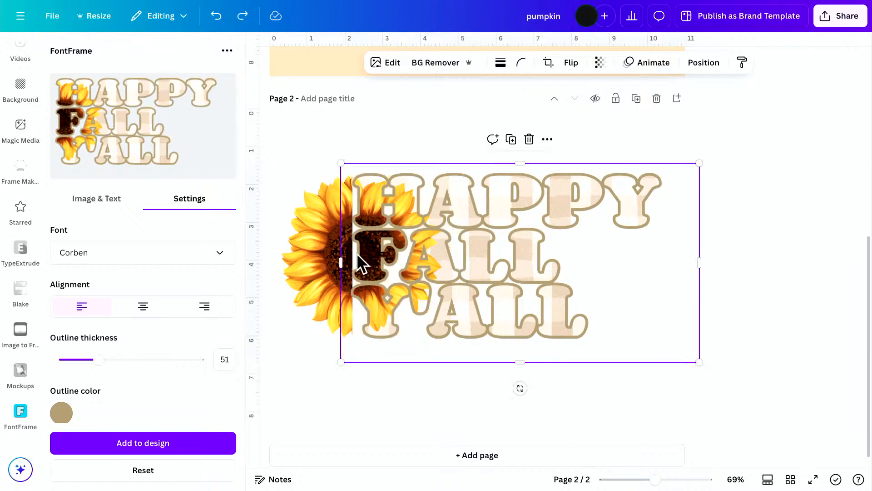
# Uncrop the sunflower to its full width, nudge it up and outward, and crop away its right half where the letters begin.
pyautogui.click(310, 253)
pyautogui.moveTo(353, 253); pyautogui.dragTo(445, 255)
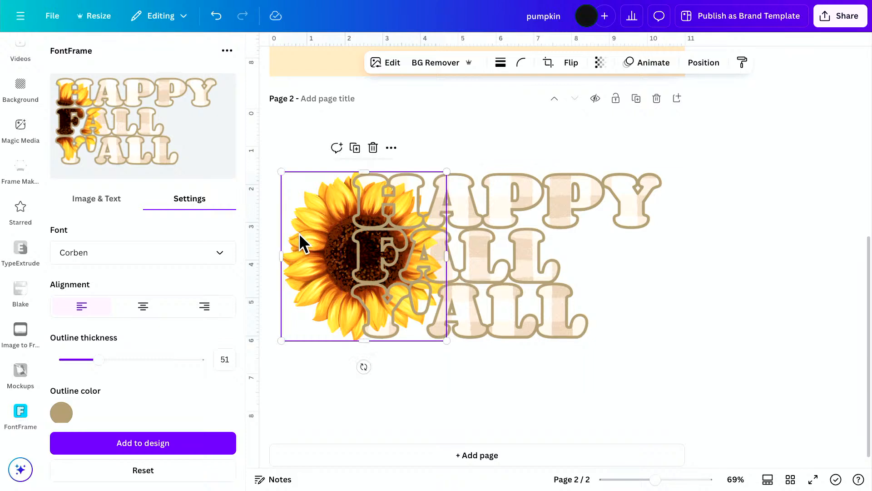
pyautogui.moveTo(301, 243)
pyautogui.mouseDown()
pyautogui.moveTo(264, 241)
pyautogui.moveTo(306, 236)
pyautogui.moveTo(296, 232)
pyautogui.mouseUp()
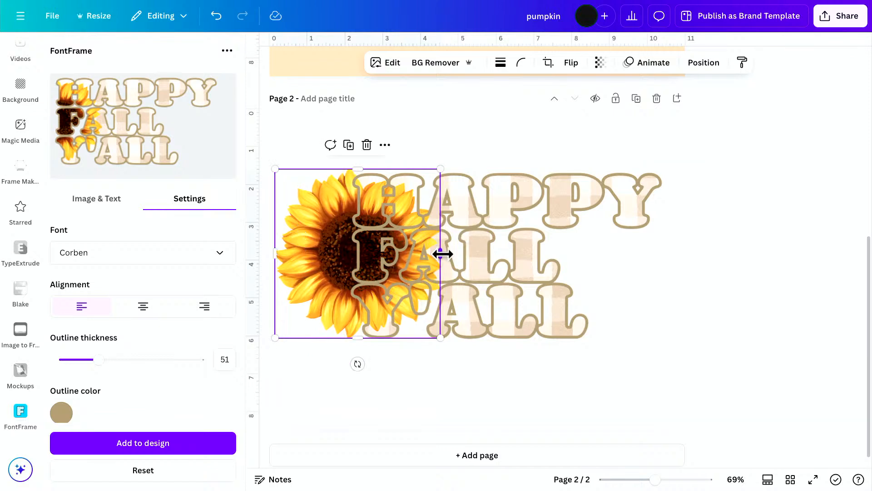
pyautogui.moveTo(442, 251); pyautogui.dragTo(352, 246)
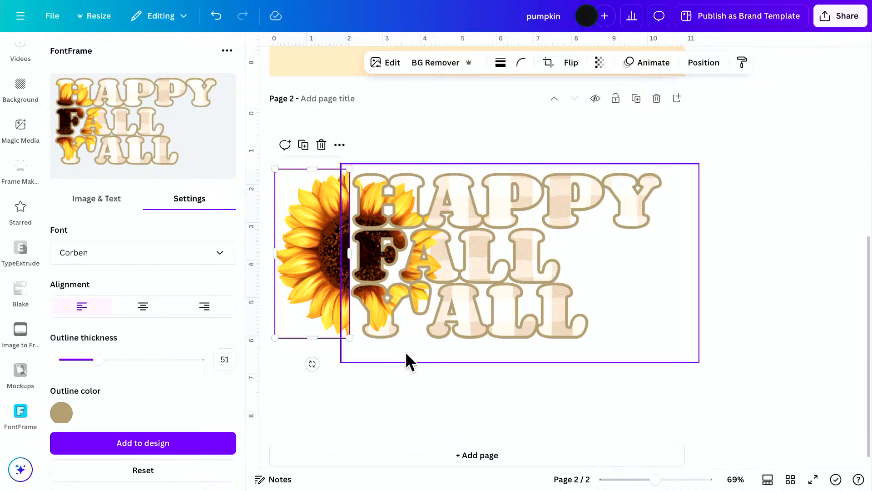
pyautogui.click(435, 391)
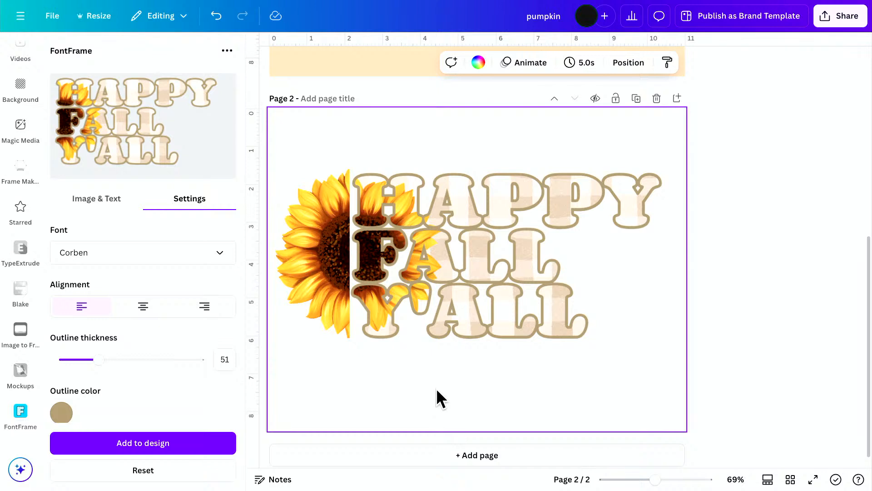
# Duplicate the half sunflower page and delete the lettering from the copy.
pyautogui.scroll(6, 398, 318)
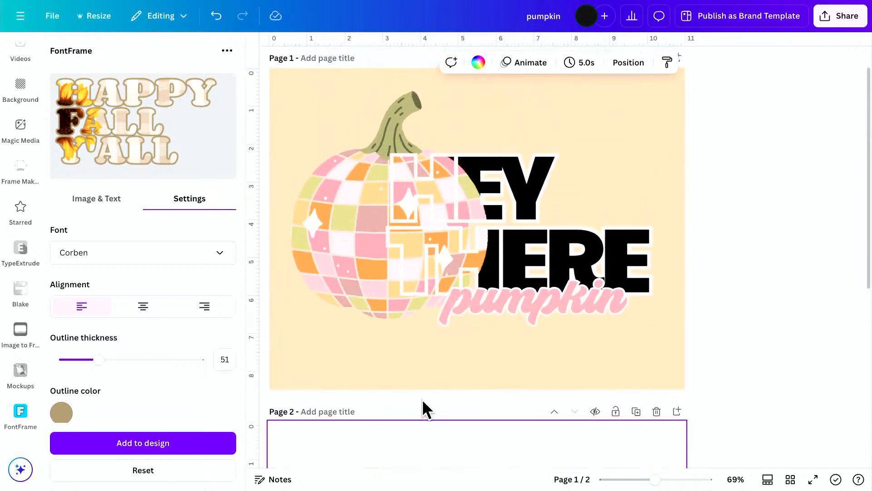
pyautogui.scroll(-6, 421, 399)
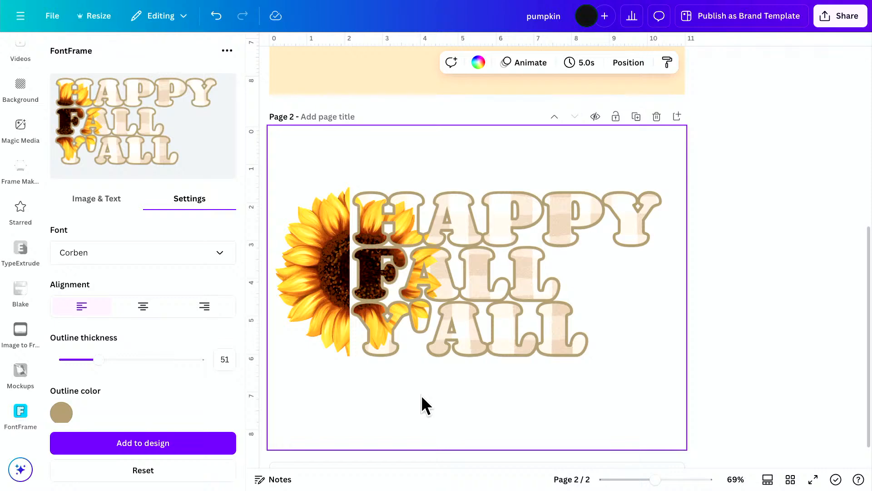
pyautogui.scroll(-1, 479, 409)
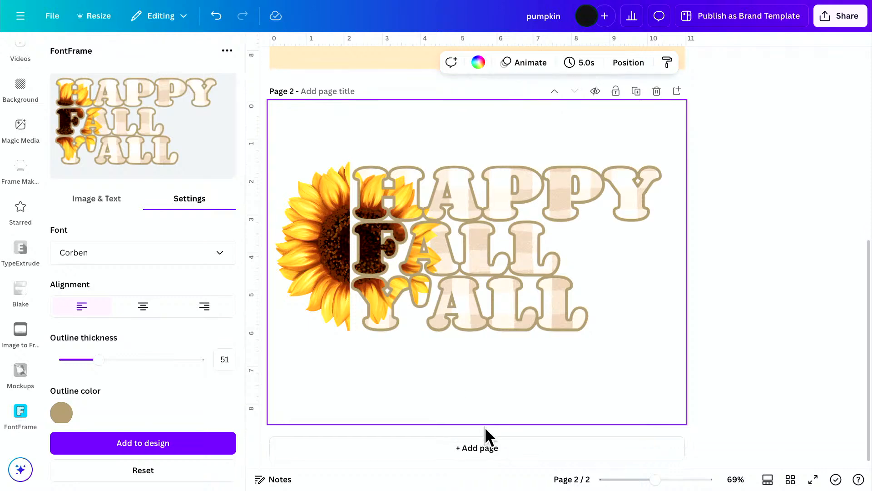
pyautogui.click(637, 95)
pyautogui.click(489, 269)
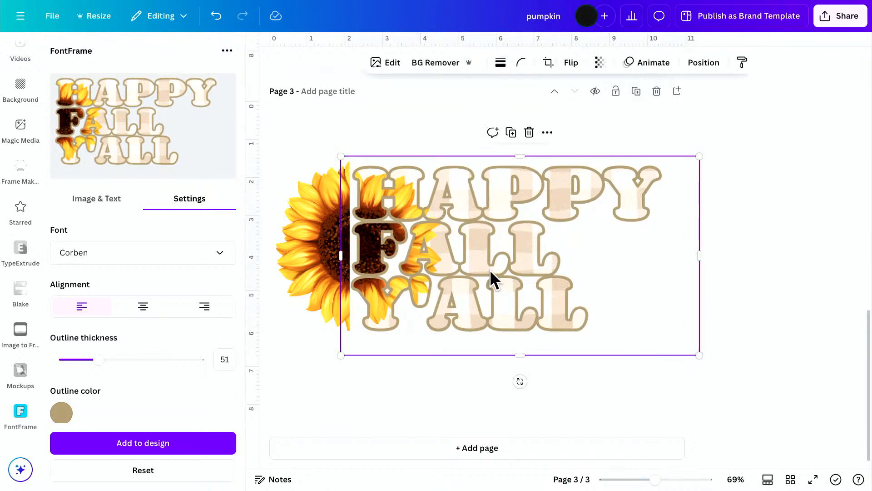
pyautogui.press('Delete')
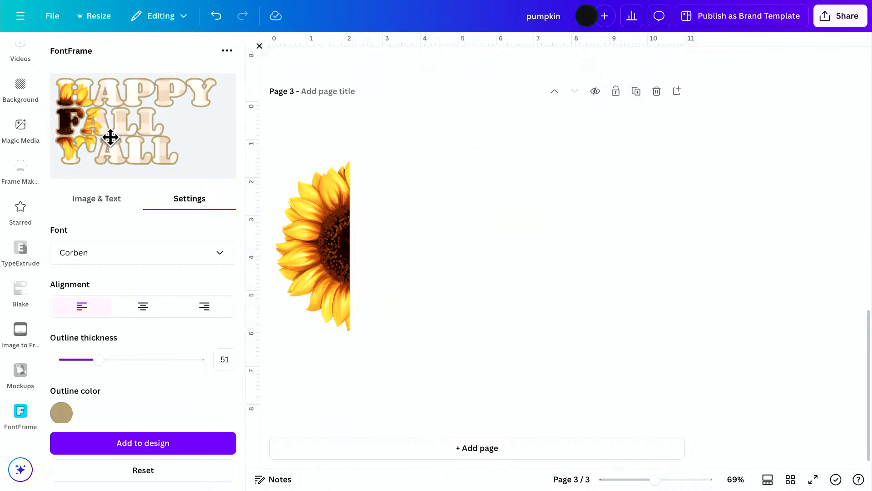
# Center-align the lettering in FontFrame, add it to the duplicated page, and enlarge and place it beside the half sunflower.
pyautogui.click(133, 308)
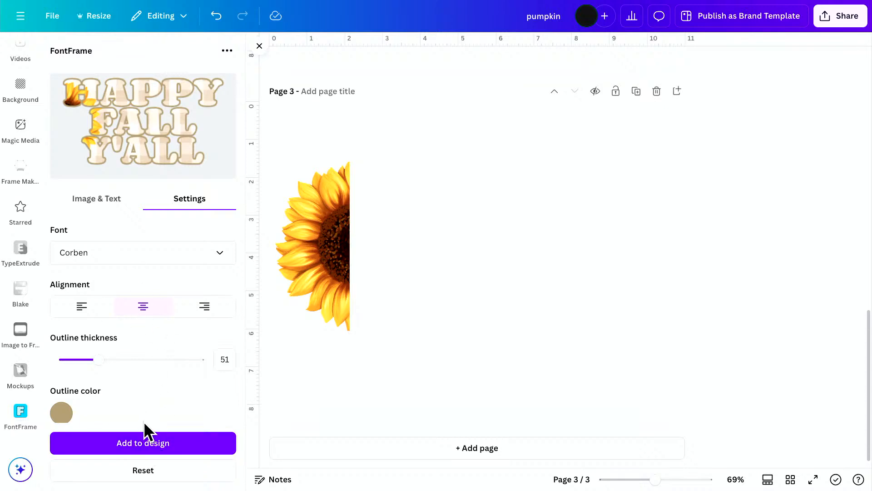
pyautogui.click(157, 440)
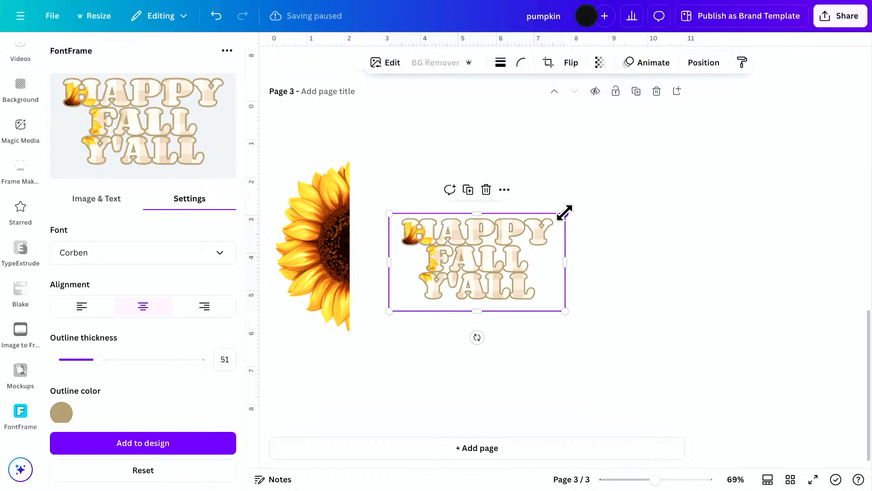
pyautogui.moveTo(564, 212); pyautogui.dragTo(768, 100)
pyautogui.moveTo(567, 234); pyautogui.dragTo(502, 271)
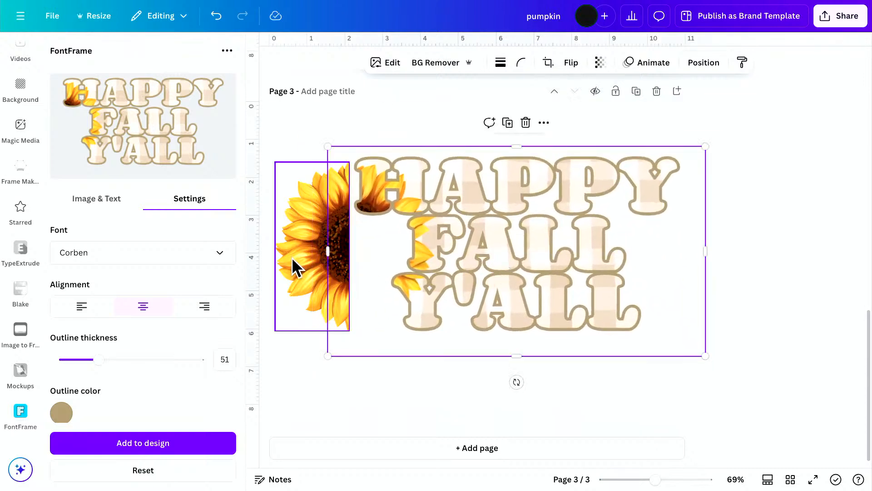
# Uncrop the sunflower to its full width, shrink it slightly, and move it up against the page's left edge.
pyautogui.click(305, 258)
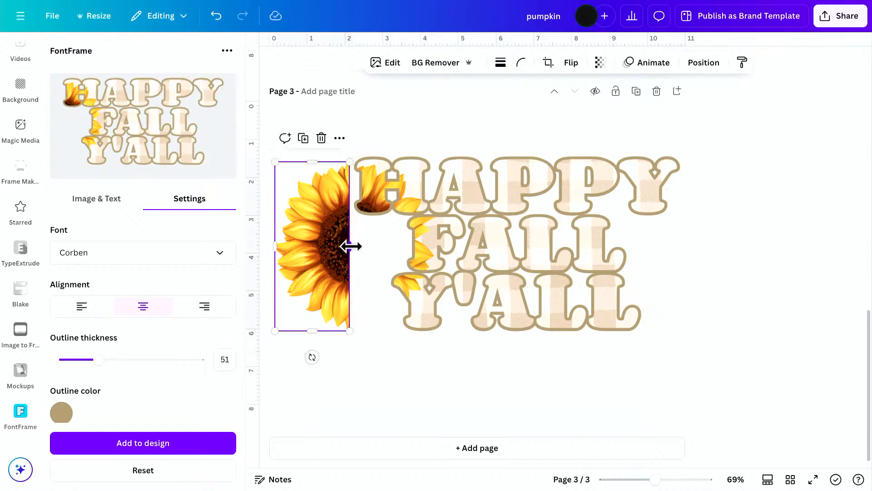
pyautogui.moveTo(351, 246); pyautogui.dragTo(453, 247)
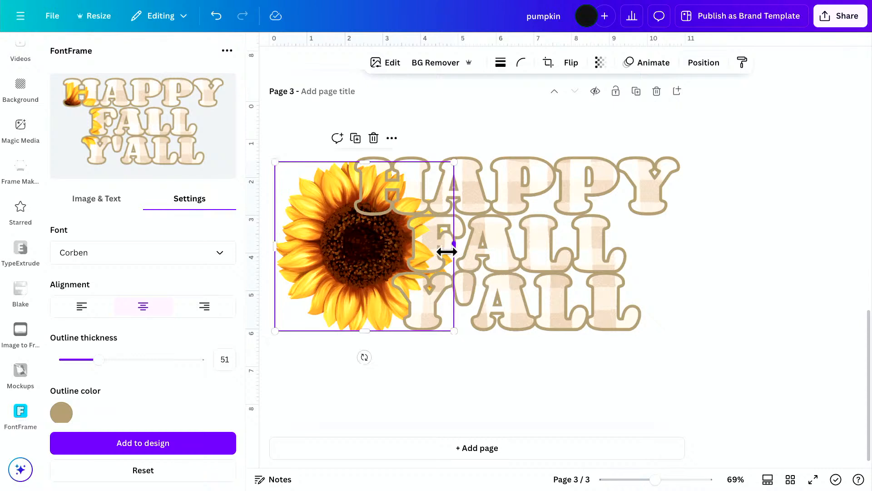
pyautogui.moveTo(452, 162); pyautogui.dragTo(444, 165)
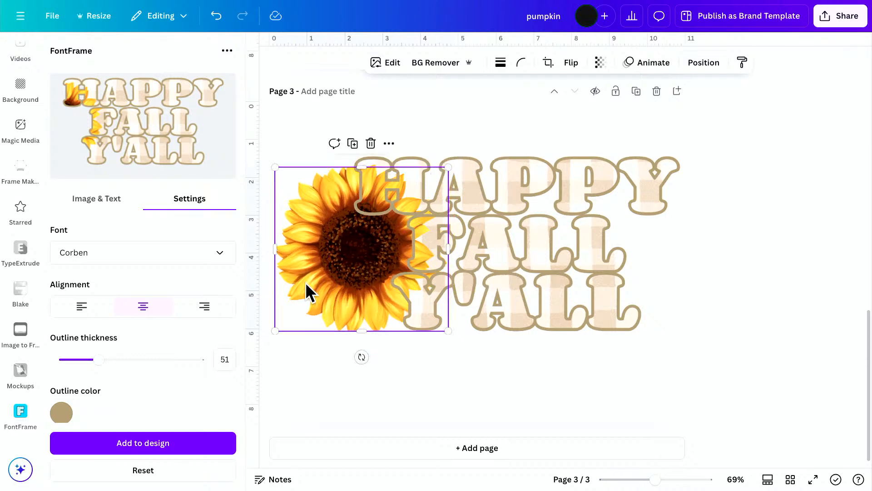
pyautogui.moveTo(306, 292)
pyautogui.mouseDown()
pyautogui.moveTo(312, 281)
pyautogui.moveTo(305, 276)
pyautogui.mouseUp()
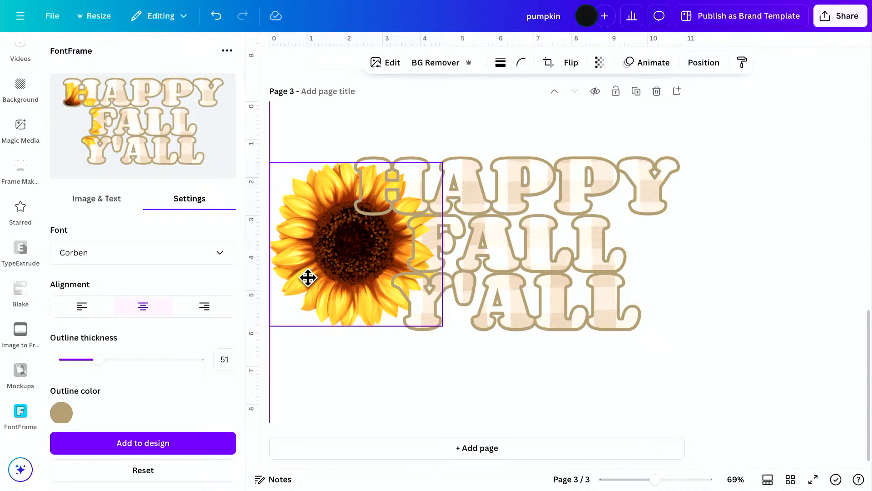
pyautogui.click(561, 394)
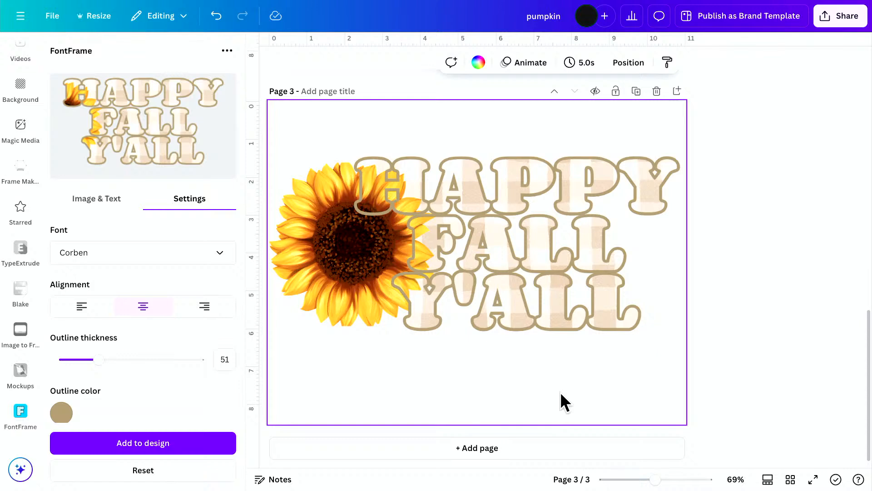
# Review the earlier pages and add a blank page after the full sunflower design.
pyautogui.scroll(15, 561, 384)
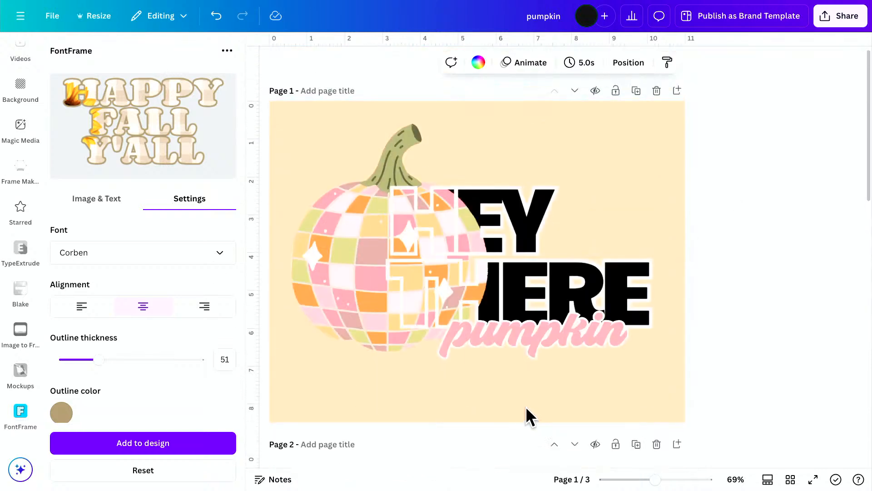
pyautogui.scroll(-1, 525, 407)
pyautogui.scroll(-5, 525, 407)
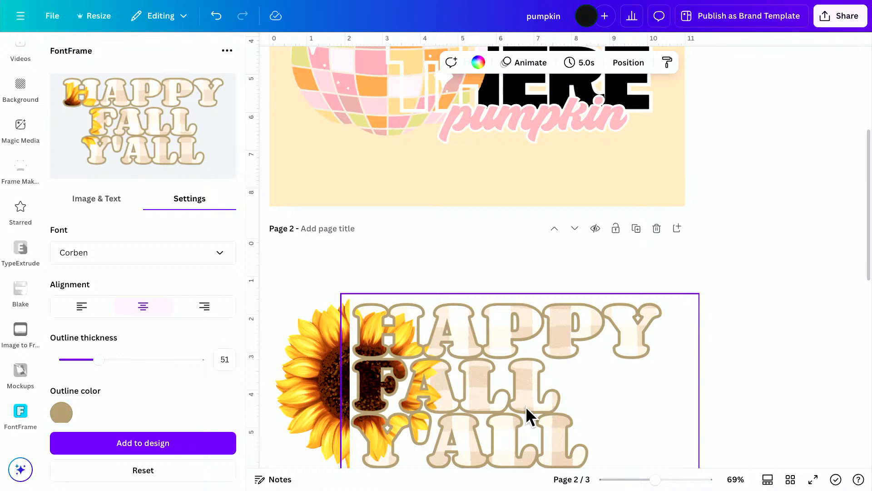
pyautogui.scroll(-10, 525, 406)
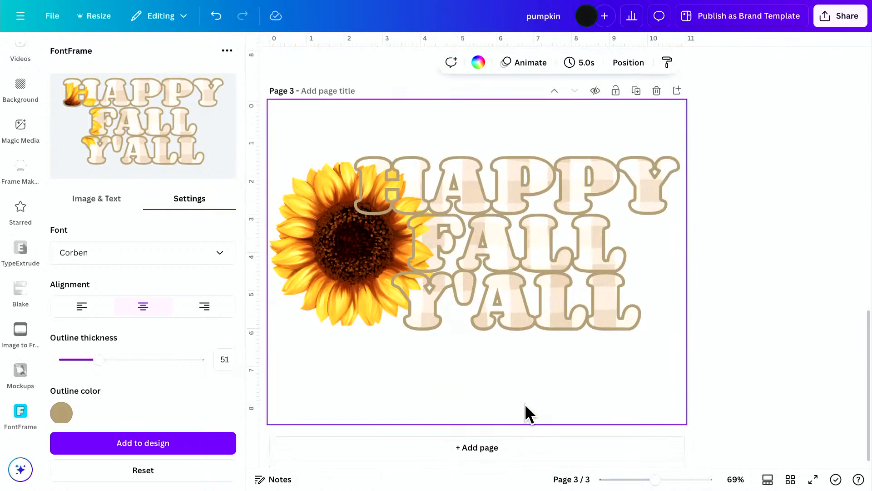
pyautogui.click(521, 449)
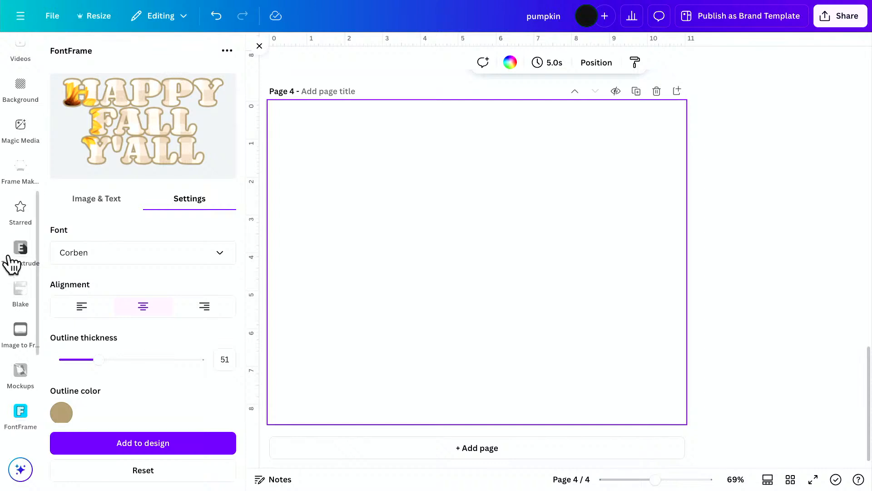
# Search the graphics for BULLDOGS, add the gray front-facing bulldog head with the spiked collar, and place it on the page's left half.
pyautogui.scroll(8, 16, 263)
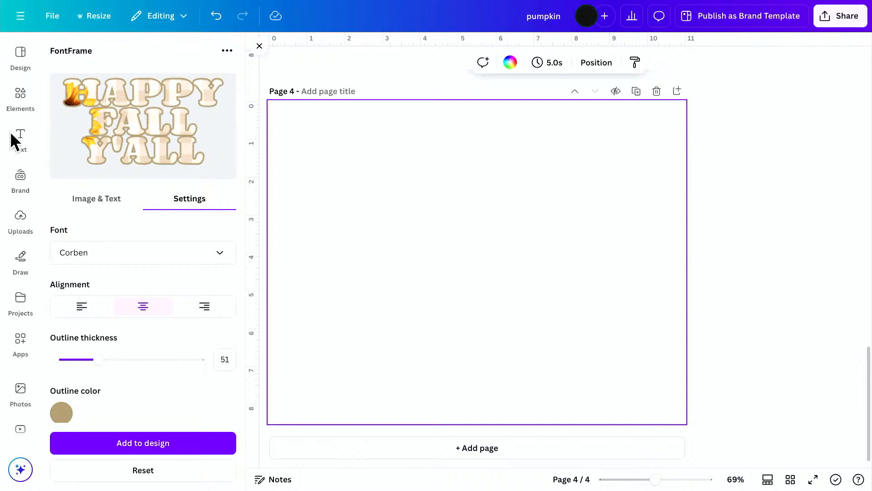
pyautogui.click(20, 94)
pyautogui.click(97, 56)
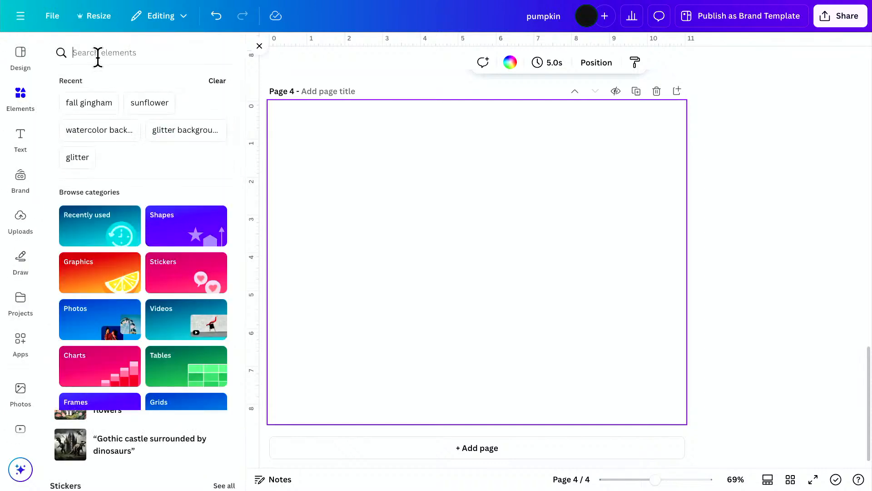
pyautogui.write('BULLDOGS')
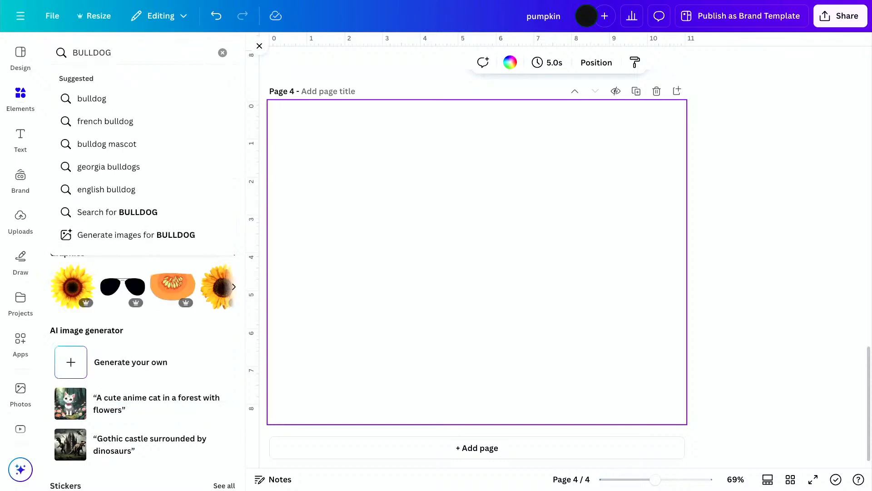
pyautogui.press('Return')
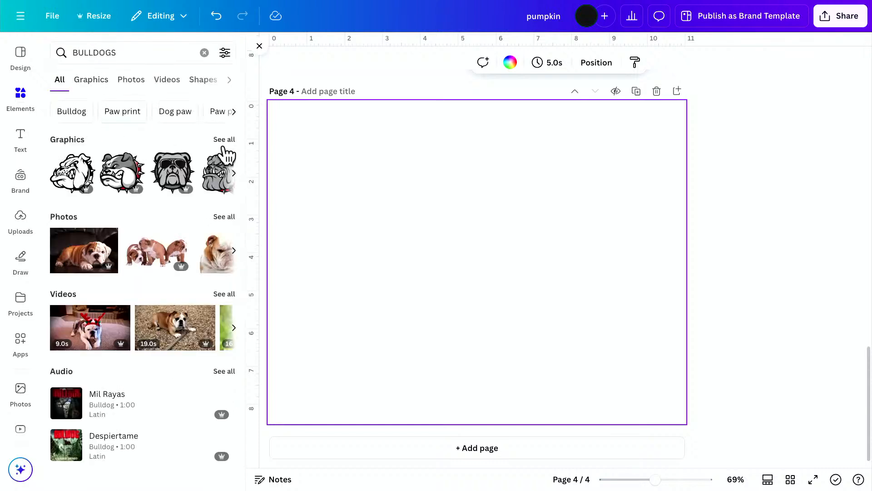
pyautogui.click(214, 139)
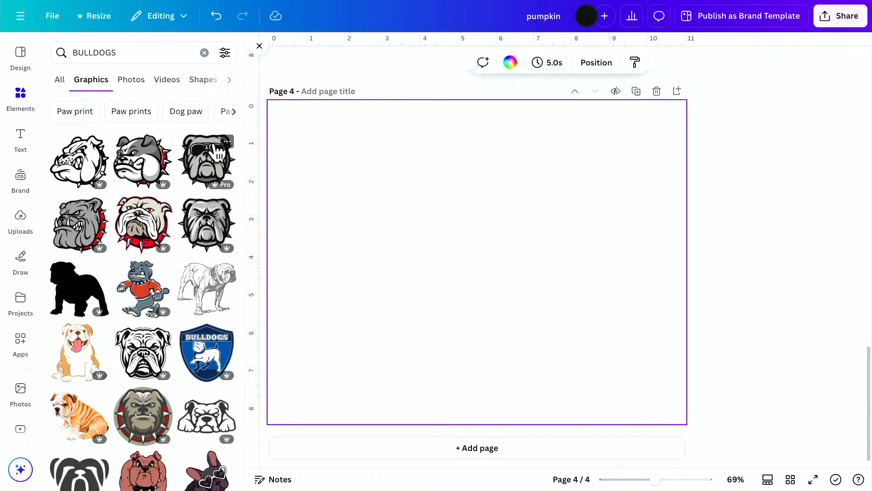
pyautogui.click(206, 223)
pyautogui.moveTo(485, 275); pyautogui.dragTo(360, 259)
# Search the graphics for eagle and add the white eagle head with the yellow beak to the page.
pyautogui.click(141, 53)
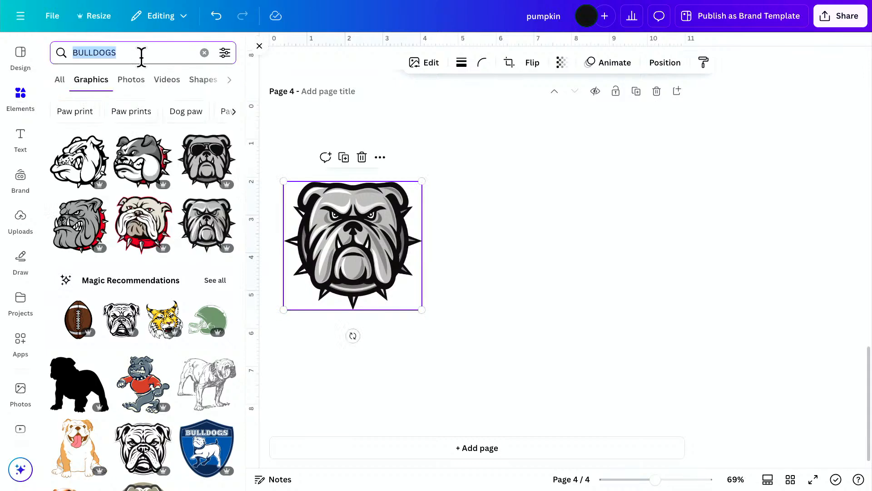
pyautogui.write('gate')
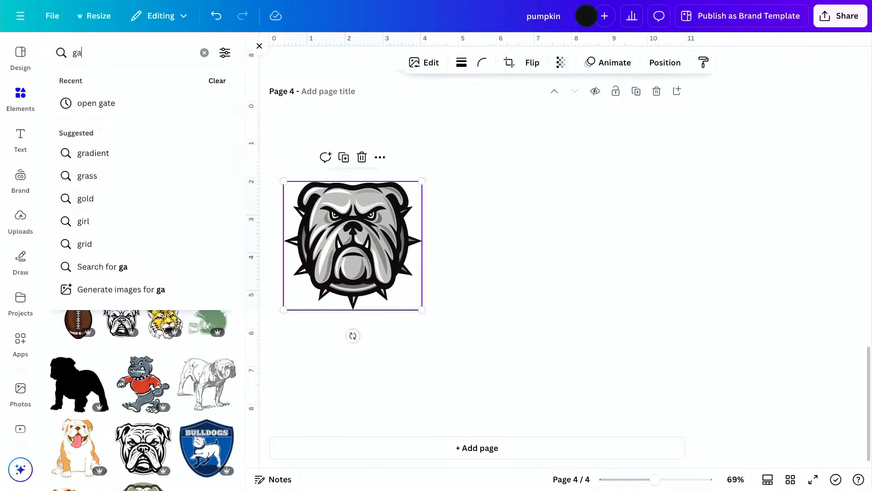
pyautogui.press('BackSpace')
pyautogui.press('BackSpace')
pyautogui.press('BackSpace')
pyautogui.press('BackSpace')
pyautogui.write('eat')
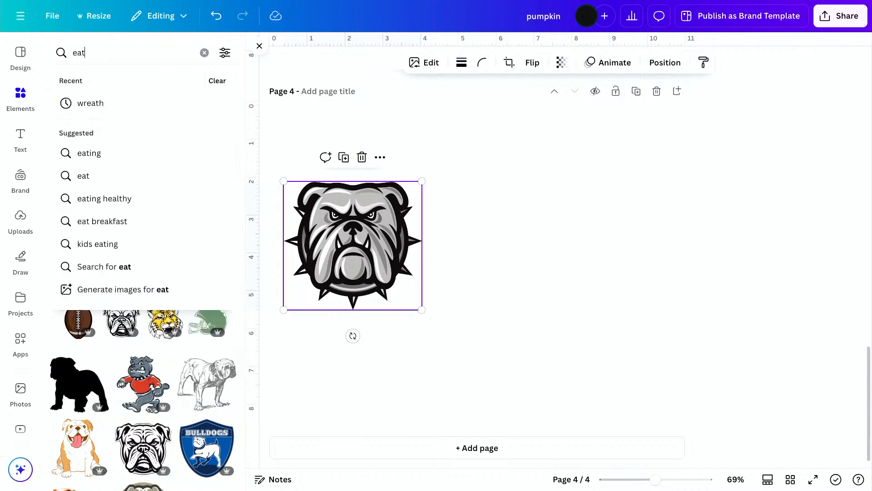
pyautogui.press('BackSpace')
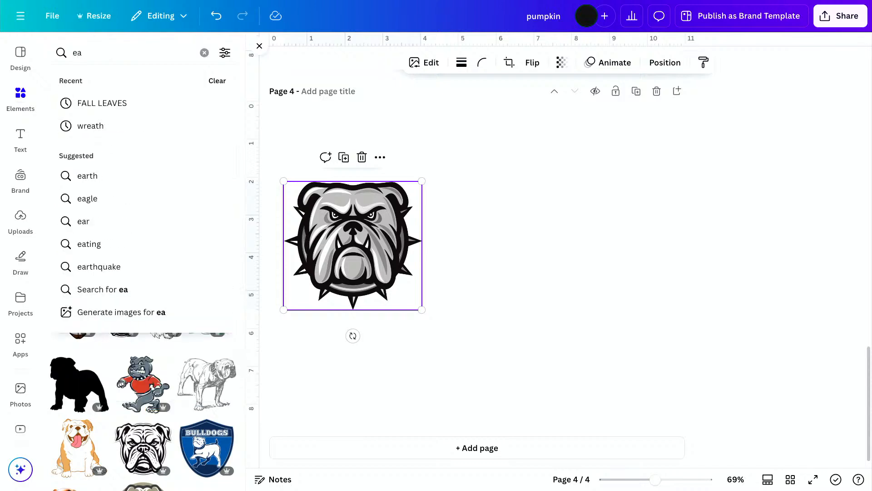
pyautogui.write('gle')
pyautogui.press('Return')
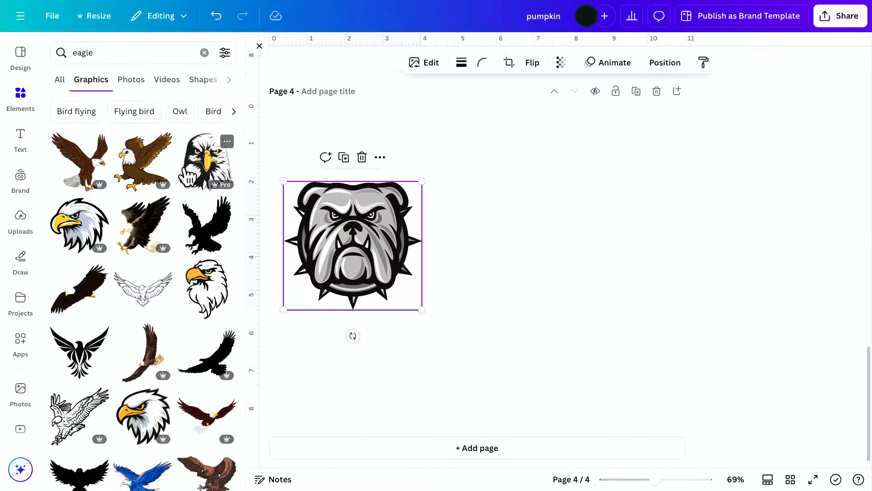
pyautogui.click(77, 227)
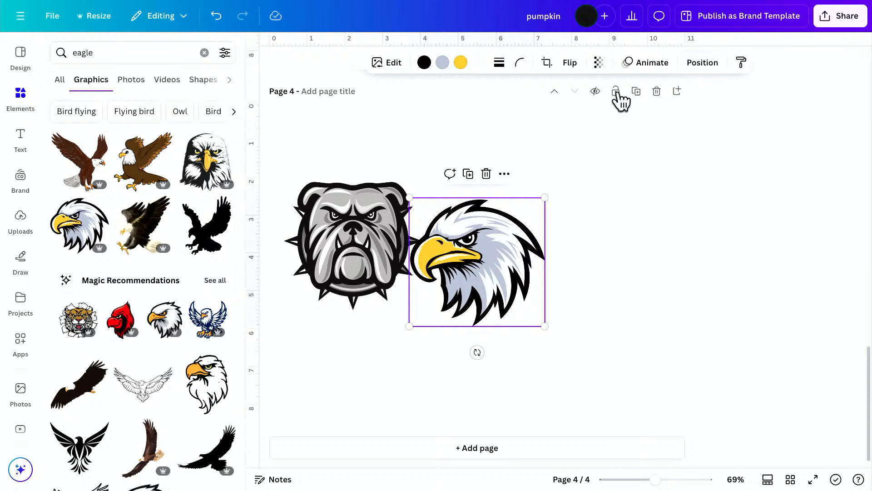
# Flip the eagle head horizontally and arrange the bulldog and eagle side by side with a small gap.
pyautogui.click(577, 68)
pyautogui.click(580, 91)
pyautogui.moveTo(494, 239); pyautogui.dragTo(594, 222)
pyautogui.moveTo(373, 224); pyautogui.dragTo(414, 228)
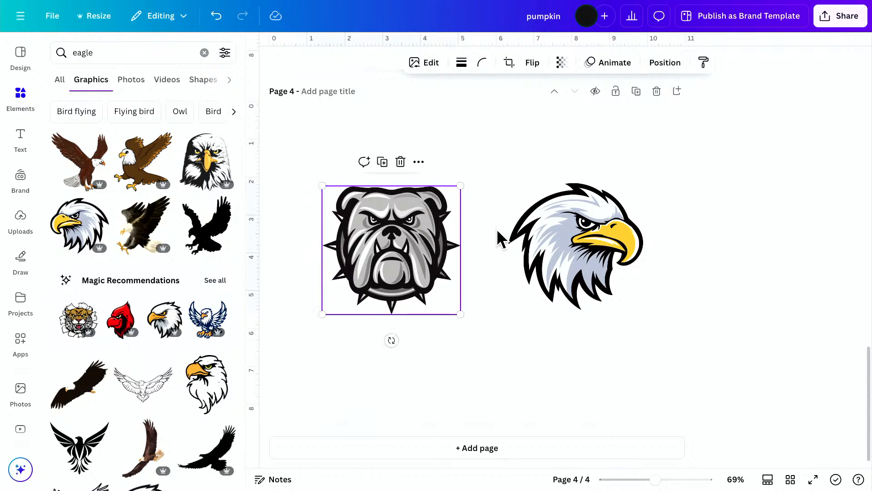
pyautogui.click(529, 230)
pyautogui.moveTo(547, 235); pyautogui.dragTo(524, 235)
pyautogui.click(401, 355)
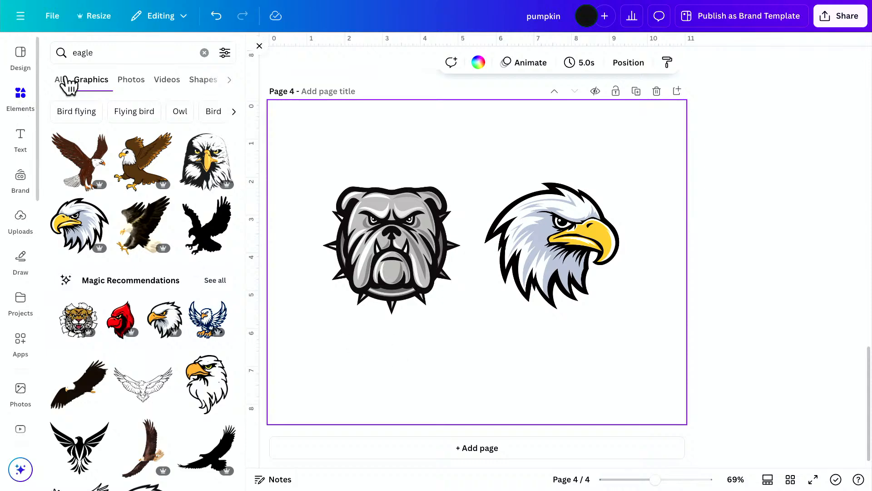
# Search the graphics for gradient and gradient background, and look through the available gradient images.
pyautogui.click(204, 53)
pyautogui.click(105, 53)
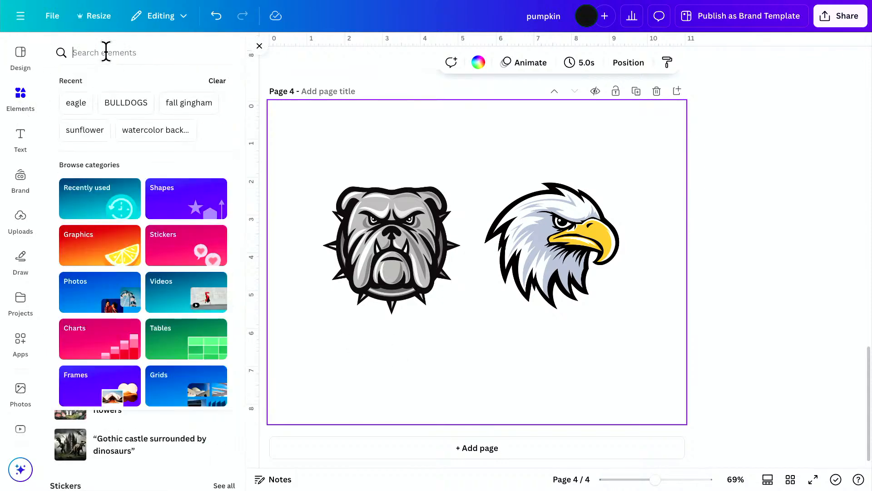
pyautogui.write('gradient')
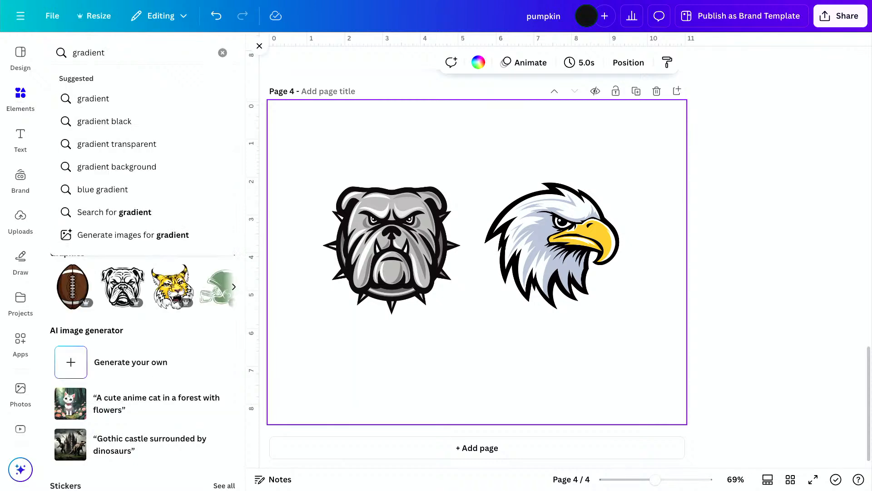
pyautogui.press('Return')
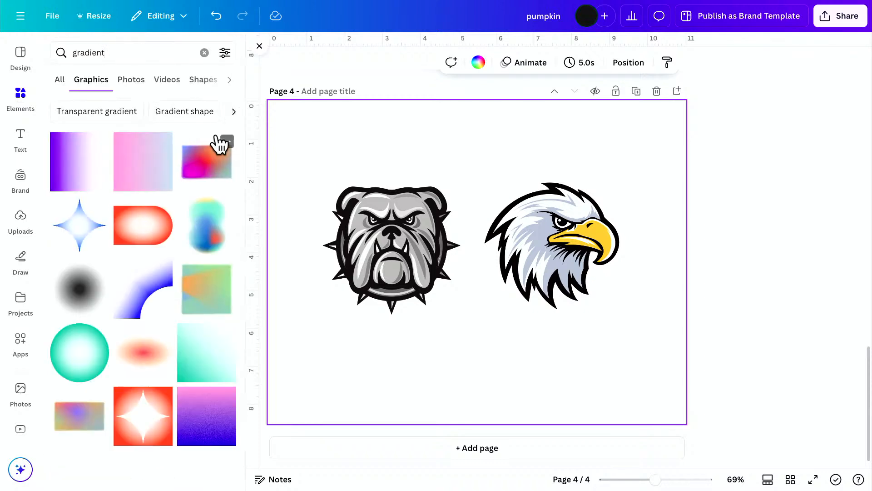
pyautogui.click(120, 45)
pyautogui.write('ackground')
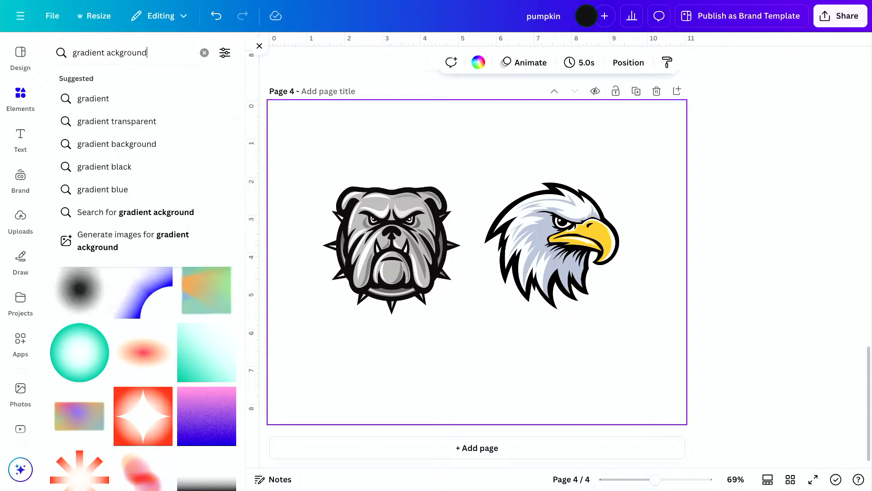
pyautogui.click(107, 49)
pyautogui.write('b')
pyautogui.press('Return')
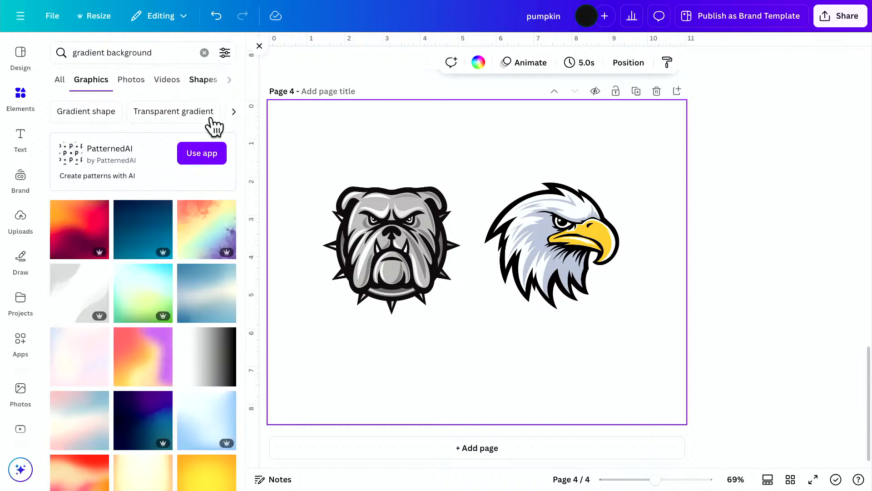
pyautogui.scroll(-2, 159, 318)
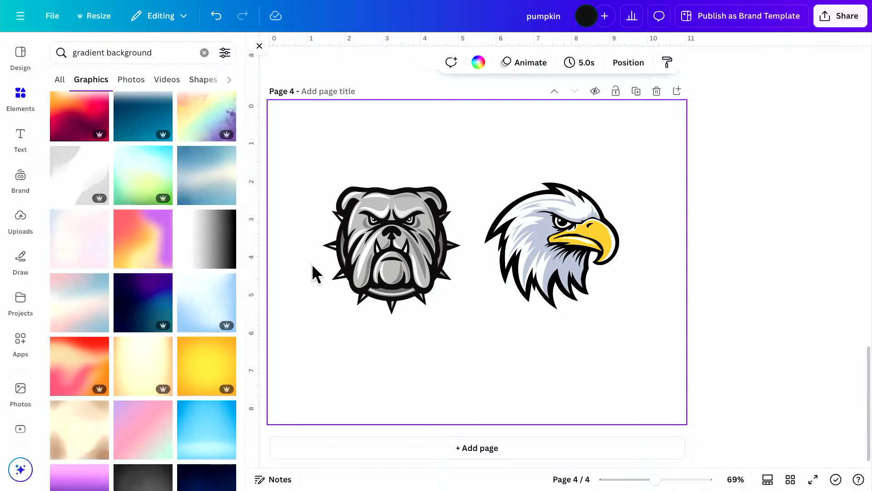
pyautogui.scroll(-4, 121, 341)
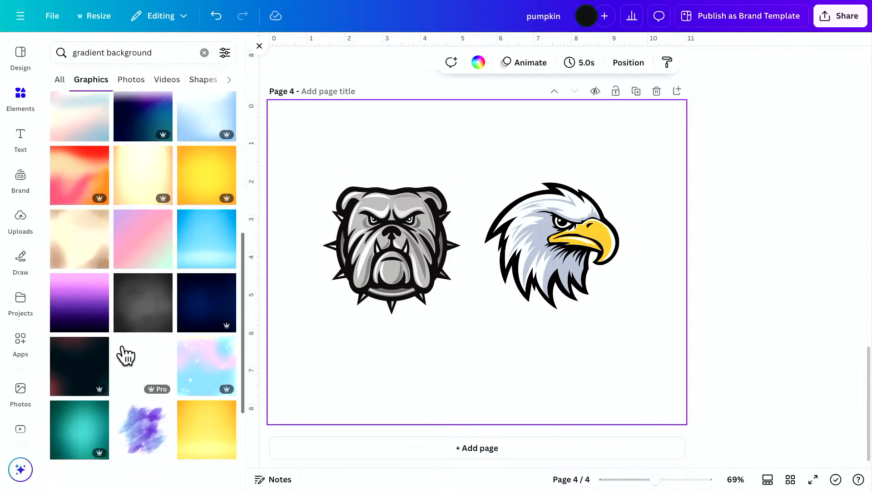
pyautogui.scroll(7, 124, 116)
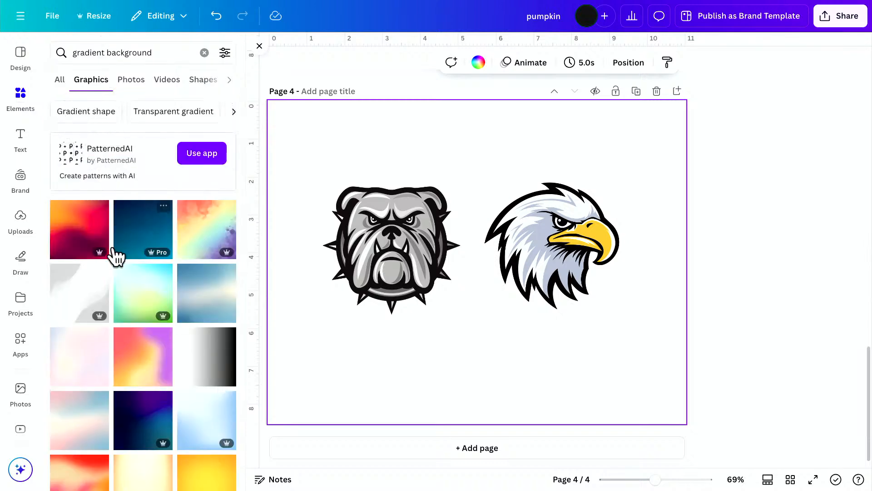
# Fill the page background with the default purple-to-orange gradient.
pyautogui.click(477, 64)
pyautogui.scroll(-5, 129, 248)
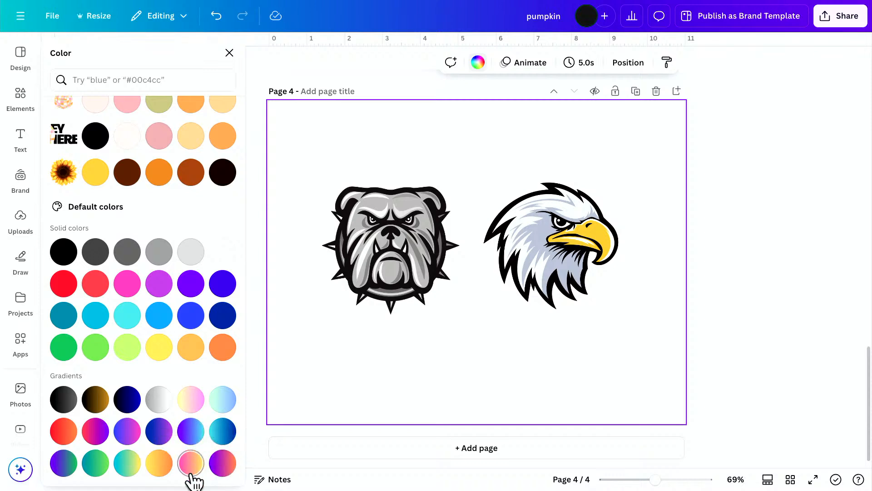
pyautogui.click(218, 468)
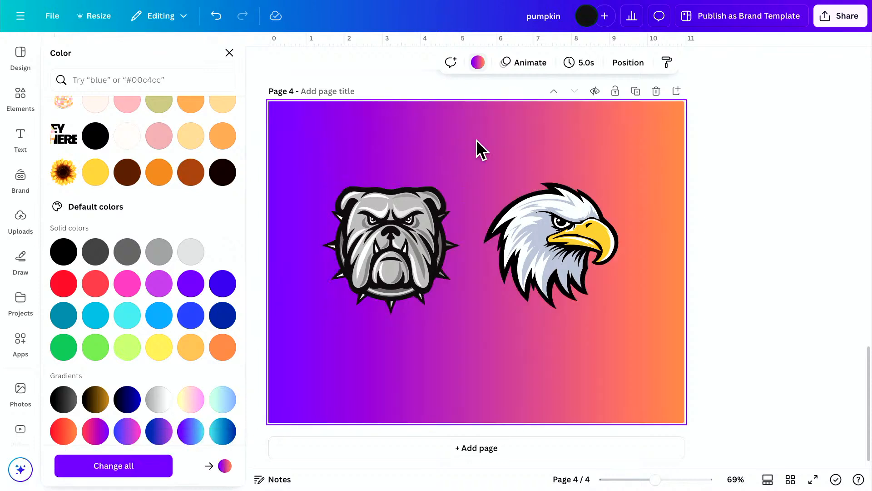
# Try other default gradients on the page background, including red-to-purple, and return to the purple-to-orange one.
pyautogui.click(479, 64)
pyautogui.click(481, 64)
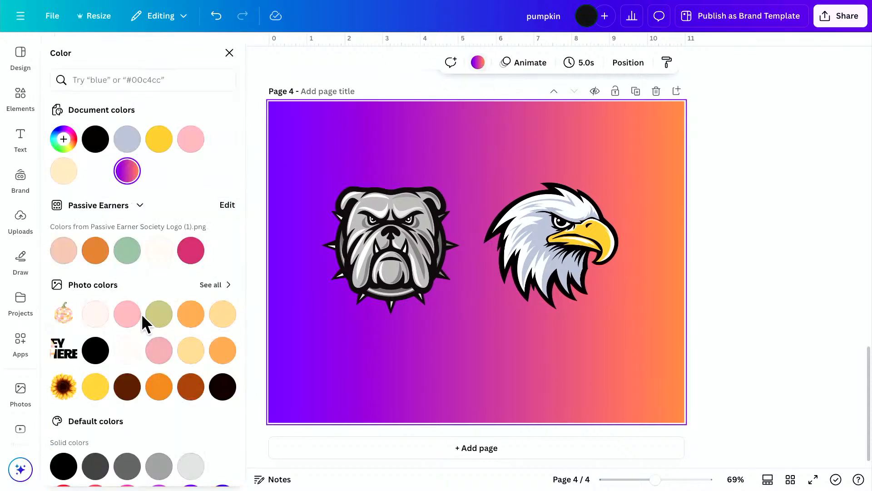
pyautogui.scroll(-5, 129, 322)
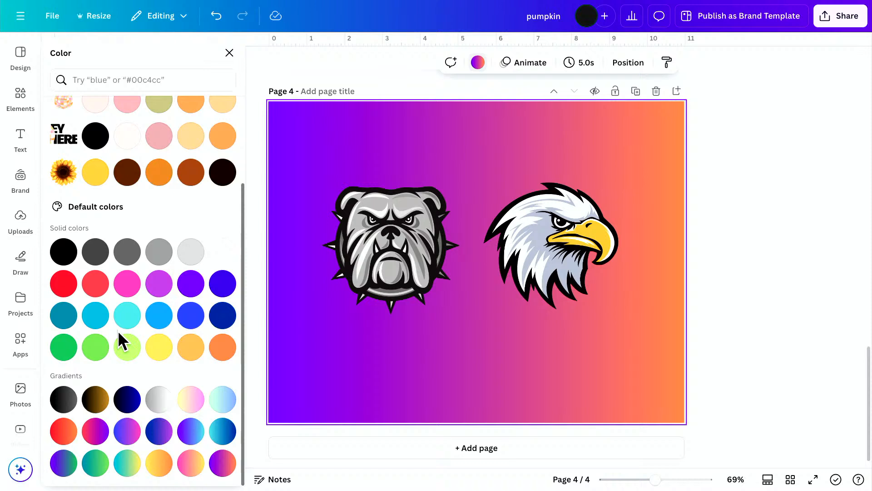
pyautogui.click(195, 469)
pyautogui.click(220, 470)
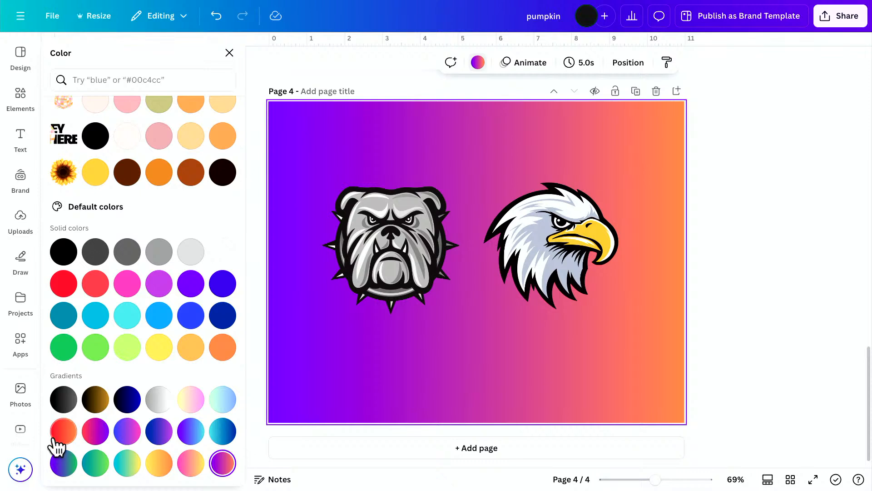
pyautogui.click(92, 432)
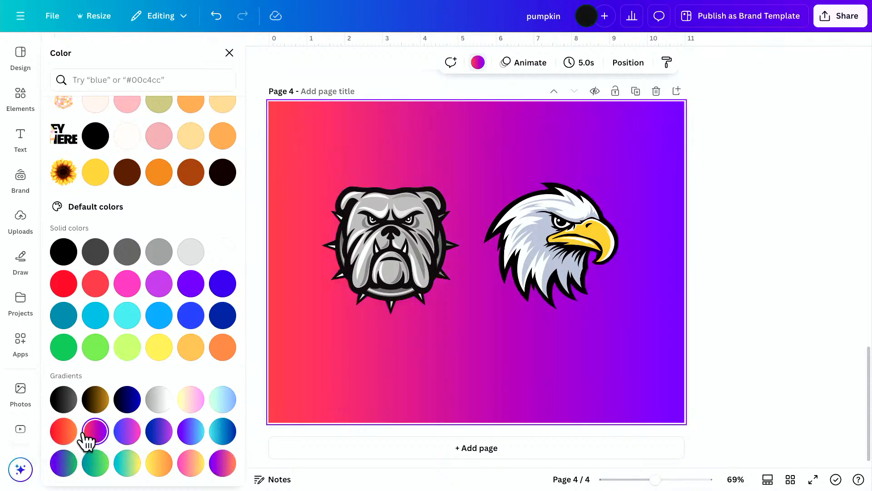
pyautogui.click(214, 433)
pyautogui.click(227, 468)
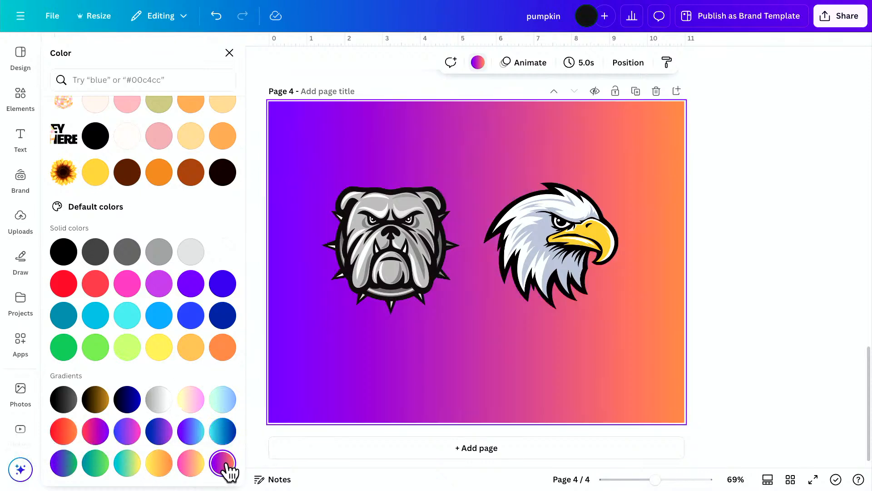
pyautogui.click(229, 53)
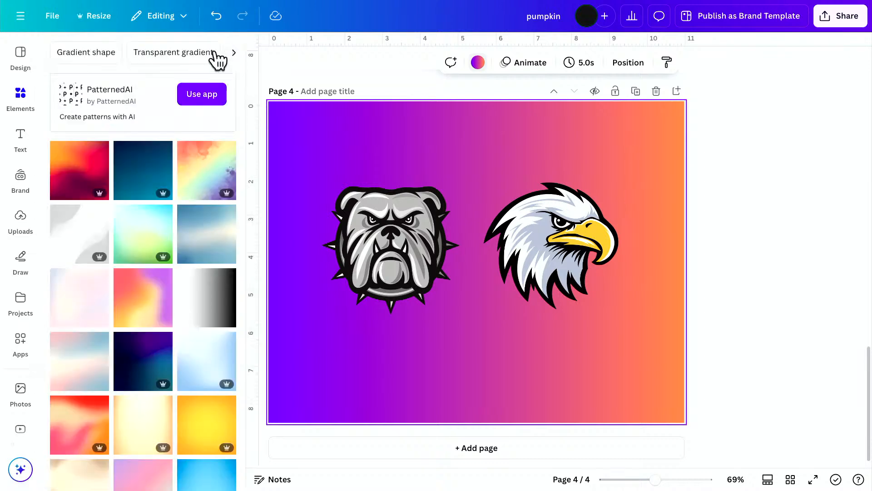
# Search the apps for gradient and open Gradient Generator.
pyautogui.click(21, 344)
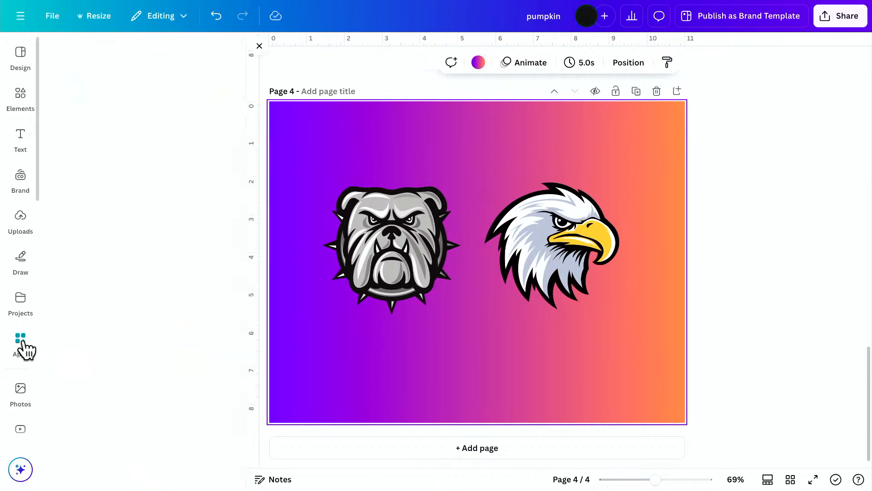
pyautogui.write('t')
pyautogui.write('gr')
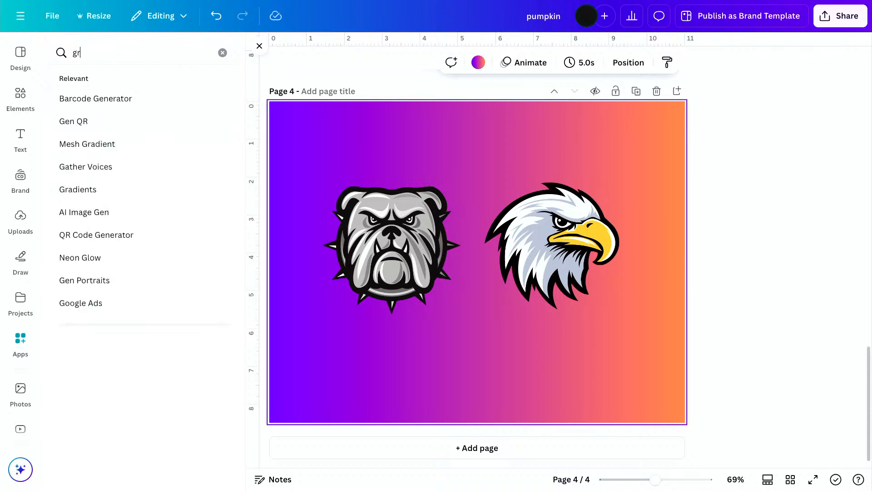
pyautogui.write('adient')
pyautogui.press('Return')
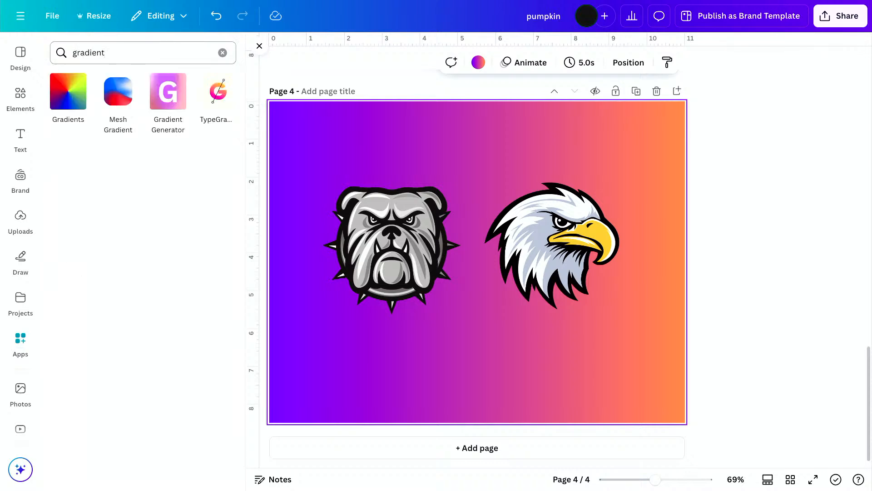
pyautogui.click(159, 88)
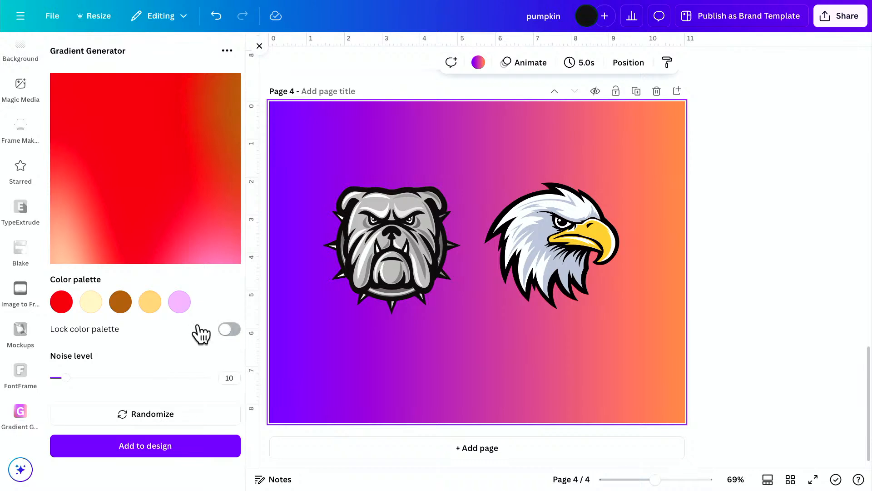
# Change the second color of the Gradient Generator palette to bright red #F10303.
pyautogui.click(92, 303)
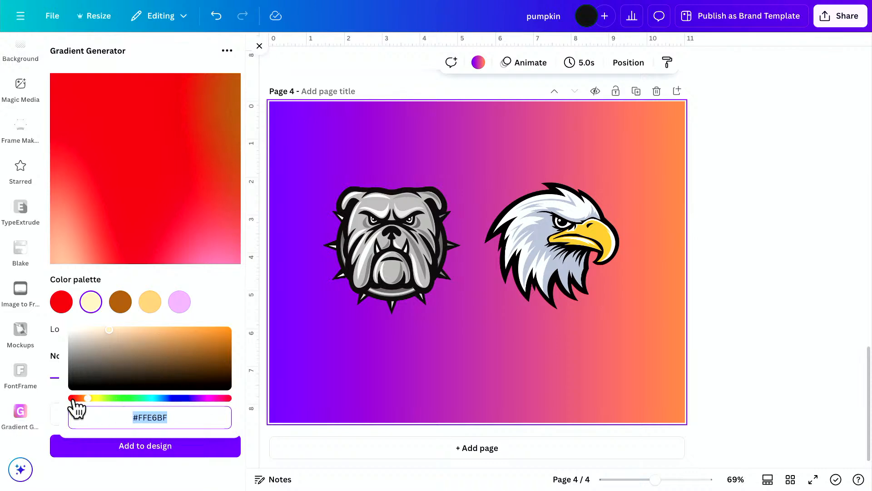
pyautogui.moveTo(73, 399); pyautogui.dragTo(63, 398)
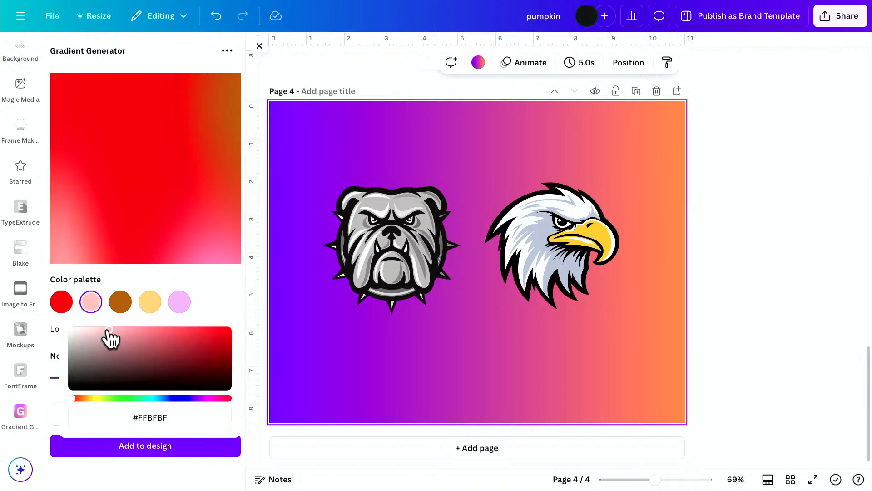
pyautogui.moveTo(108, 331); pyautogui.dragTo(228, 332)
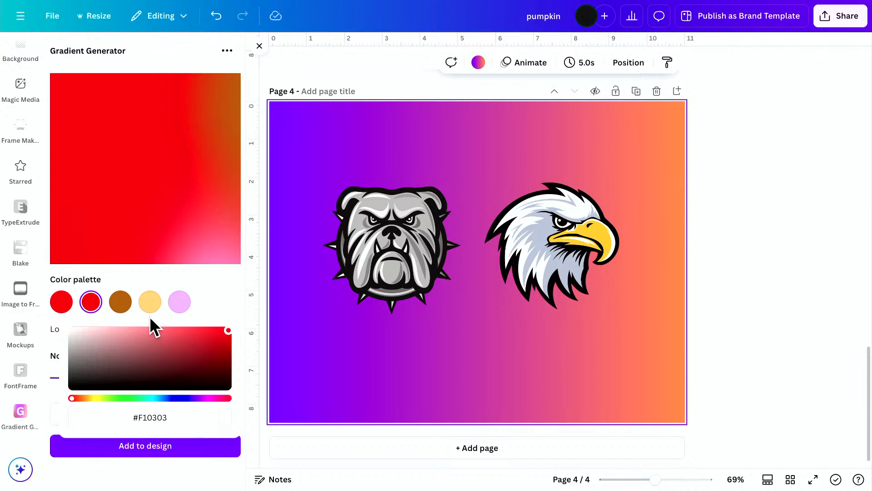
# Change the third Gradient Generator palette color to bright blue #0176FF and the fourth to blue-violet #5900FF.
pyautogui.click(122, 305)
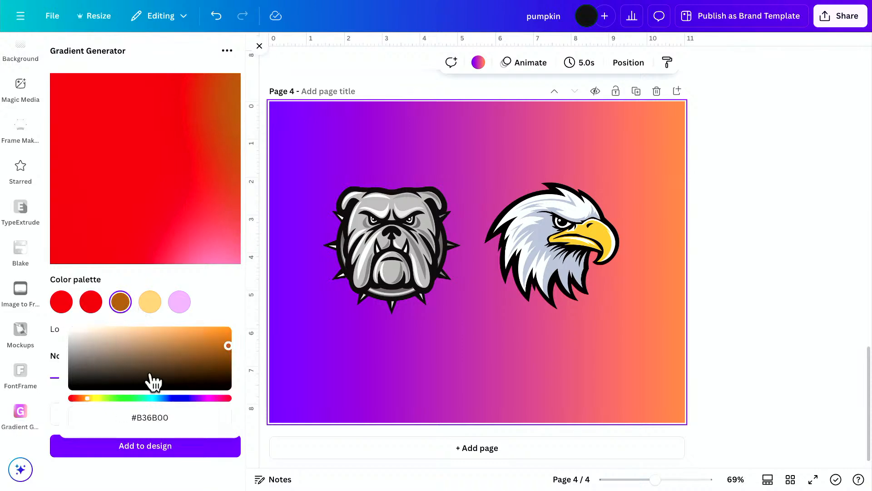
pyautogui.click(164, 398)
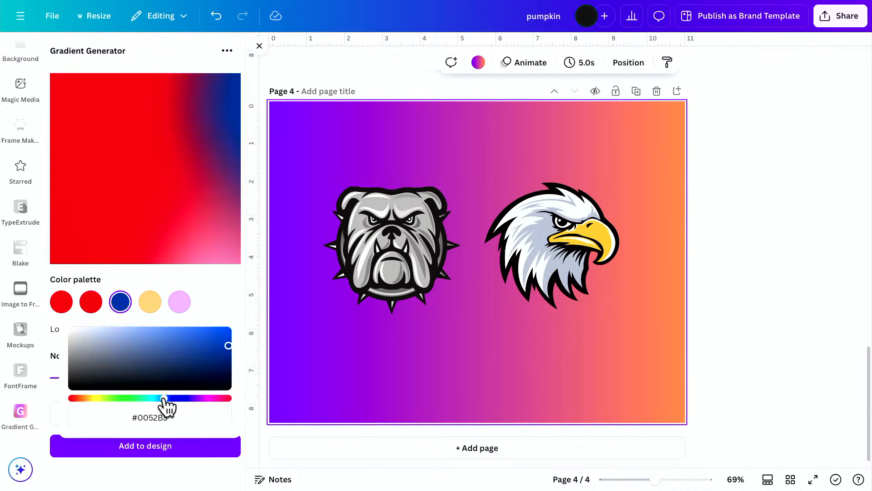
pyautogui.moveTo(229, 346); pyautogui.dragTo(226, 311)
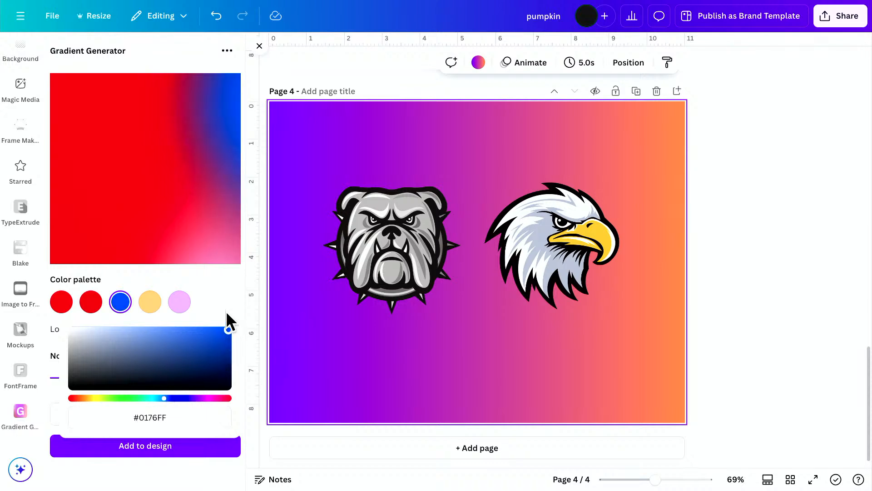
pyautogui.click(150, 302)
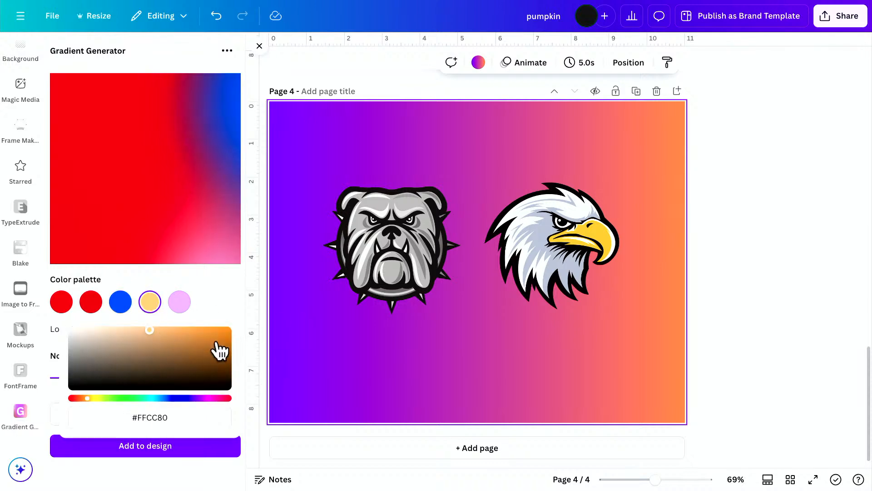
pyautogui.click(186, 398)
pyautogui.click(225, 334)
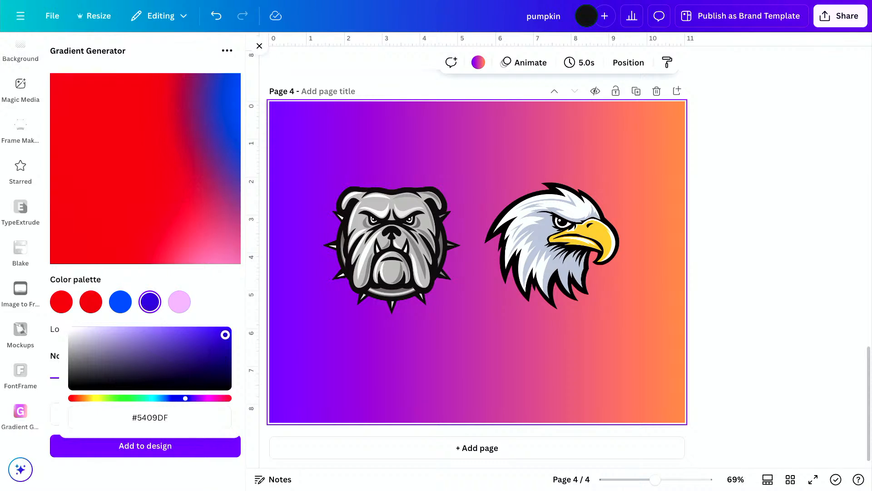
# Change the fifth palette color of the generated gradient to a deep, saturated blue.
pyautogui.click(179, 302)
pyautogui.moveTo(225, 345); pyautogui.dragTo(243, 399)
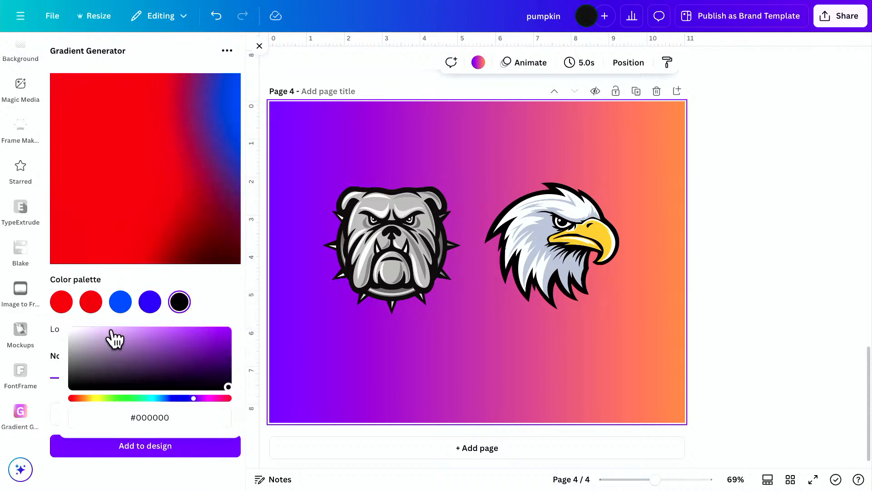
pyautogui.click(172, 398)
pyautogui.moveTo(209, 373); pyautogui.dragTo(232, 298)
pyautogui.click(217, 299)
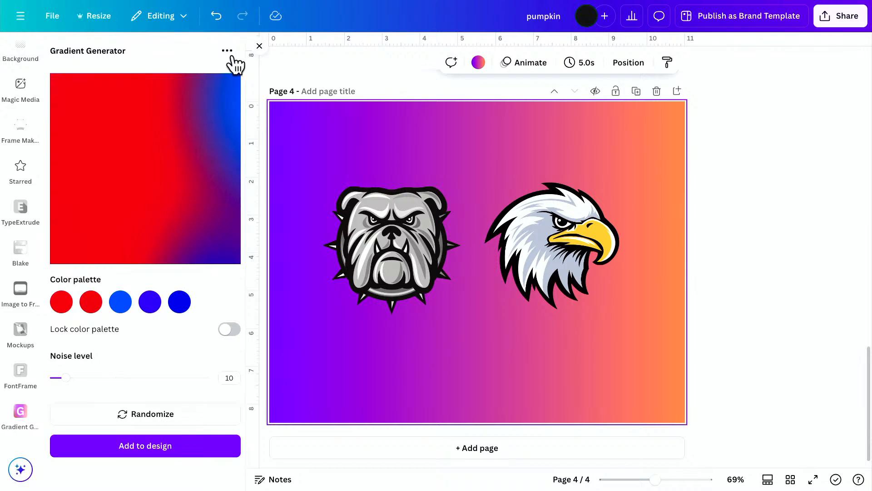
# Lower the gradient's noise level to 2 and adjust the fourth palette color to #5400F1.
pyautogui.moveTo(66, 378)
pyautogui.mouseDown()
pyautogui.moveTo(209, 377)
pyautogui.moveTo(54, 378)
pyautogui.mouseUp()
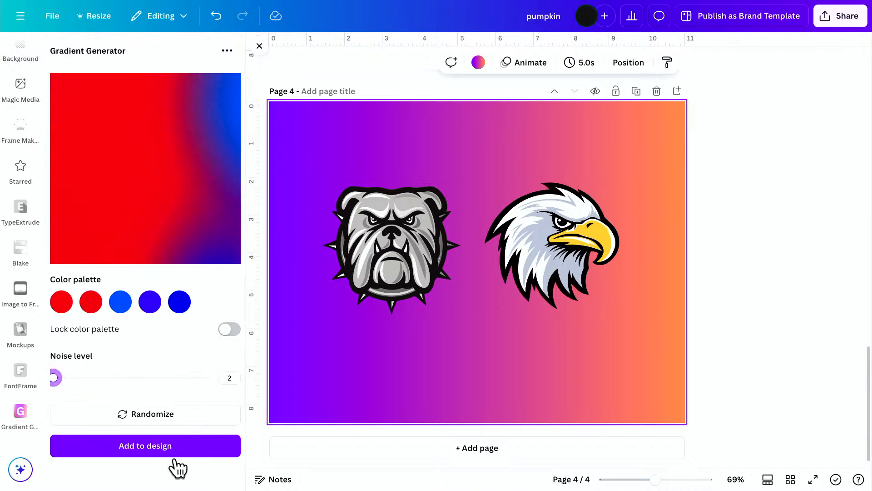
pyautogui.click(151, 304)
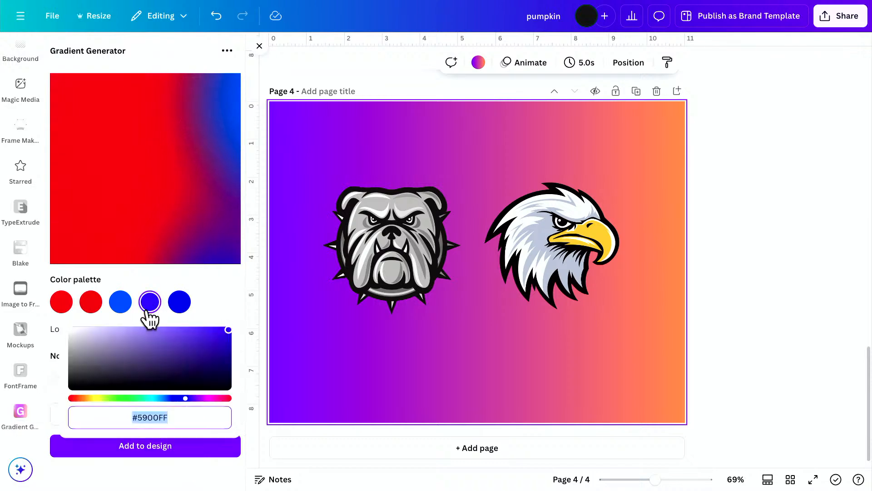
pyautogui.moveTo(153, 355); pyautogui.dragTo(234, 329)
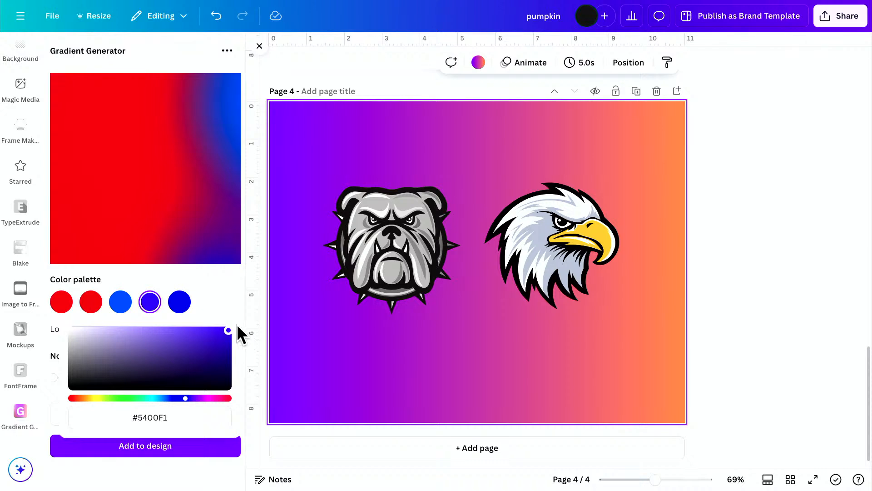
pyautogui.click(214, 291)
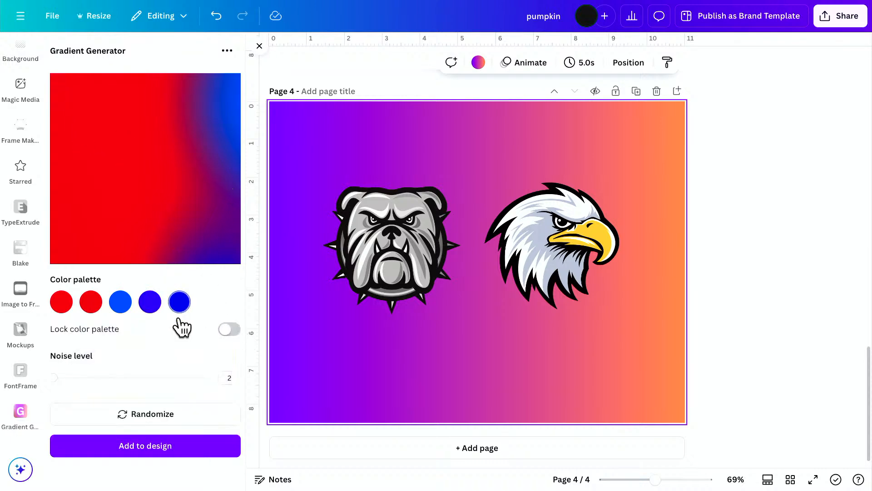
# Leave Gradient Generator and open the TypeGradient app from the gradient app search results.
pyautogui.click(228, 50)
pyautogui.click(66, 43)
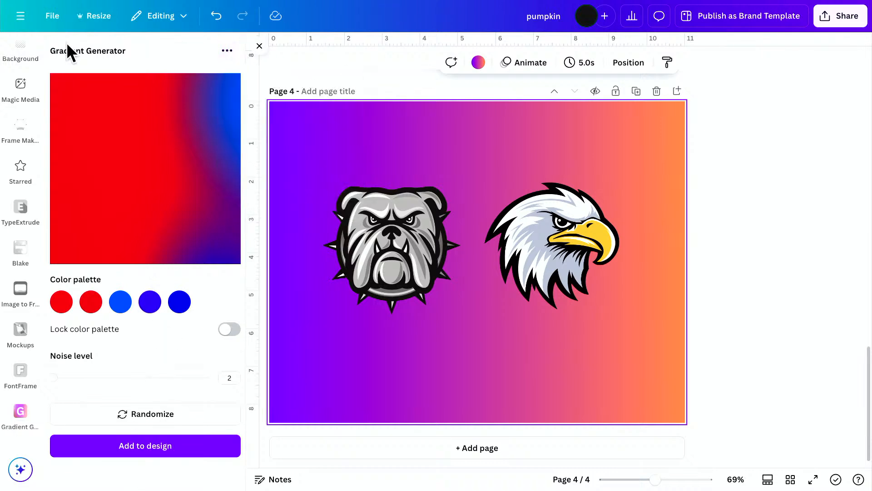
pyautogui.click(258, 46)
pyautogui.scroll(4, 33, 136)
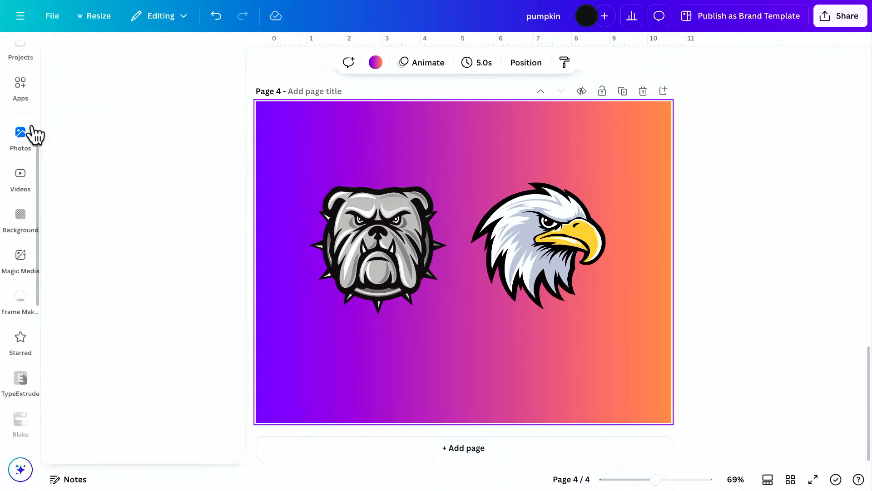
pyautogui.click(20, 111)
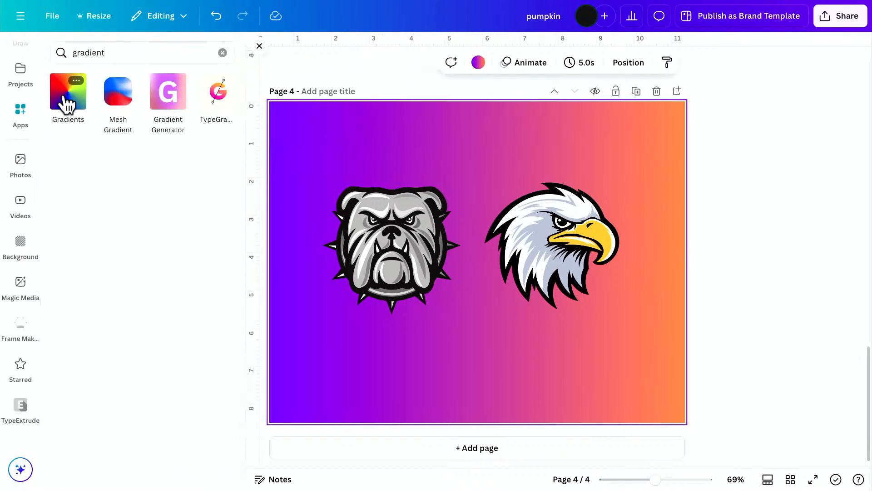
pyautogui.click(217, 97)
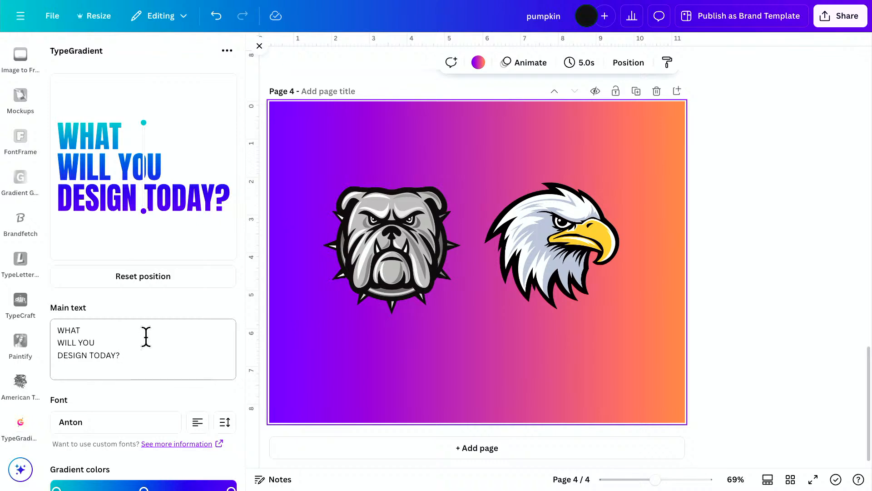
# Add two red color stops, #cf0000 and #d6001d, near the teal start of the TypeGradient gradient.
pyautogui.scroll(-3, 146, 336)
pyautogui.click(57, 377)
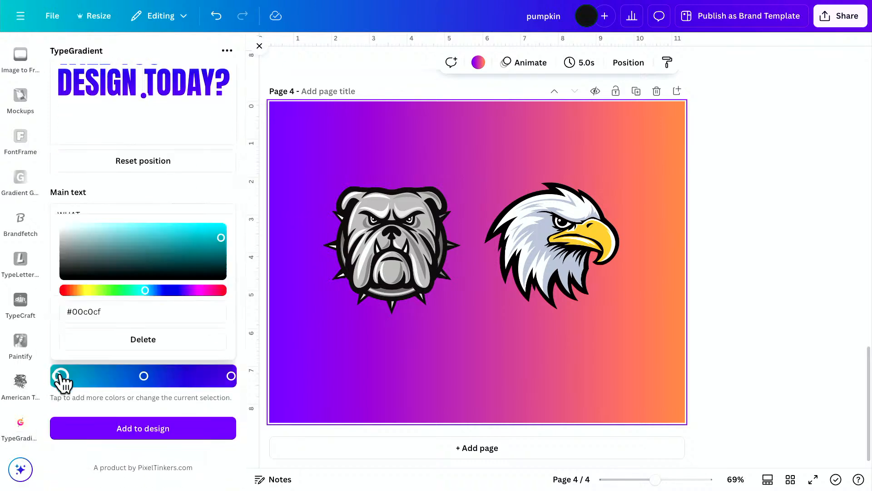
pyautogui.click(65, 289)
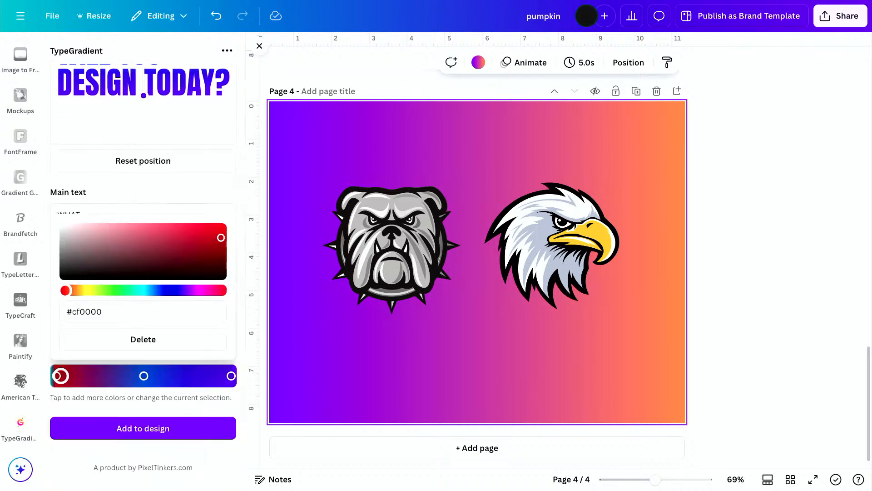
pyautogui.click(66, 377)
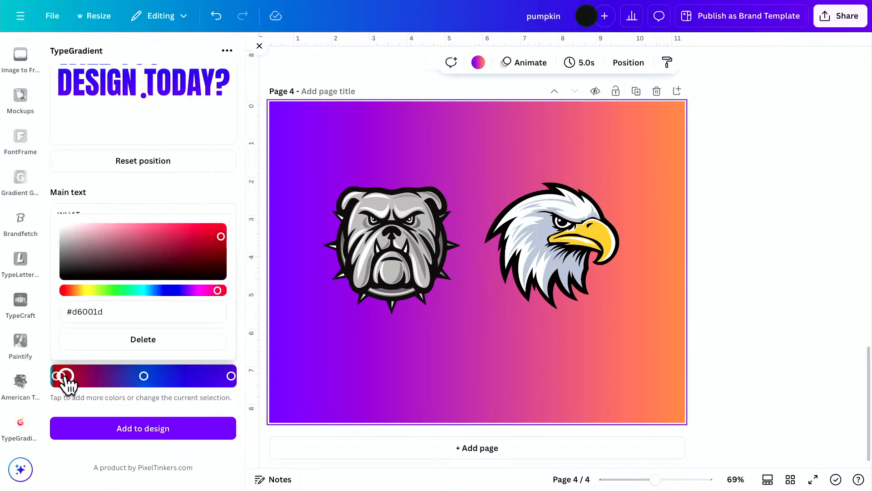
pyautogui.click(201, 190)
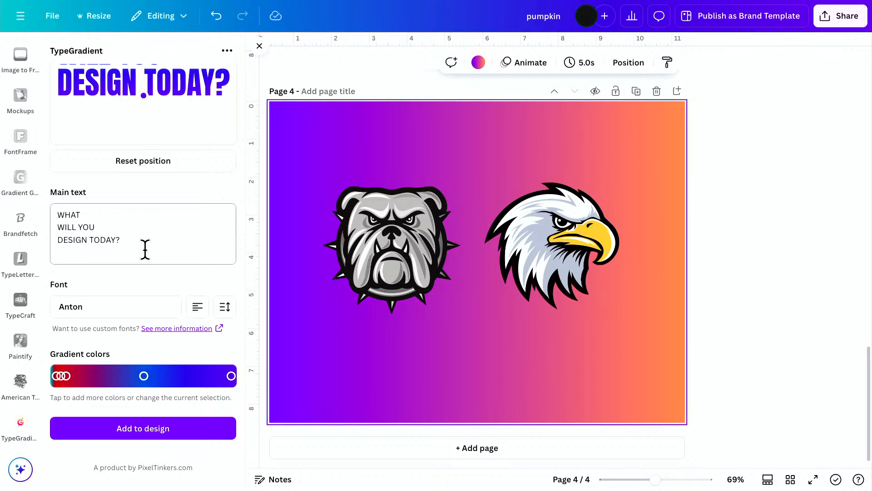
# Replace the main text with four lines of a single hyphen each and reduce the line height to -9.5.
pyautogui.moveTo(133, 248); pyautogui.dragTo(50, 200)
pyautogui.press('BackSpace')
pyautogui.write('-')
pyautogui.press('Return')
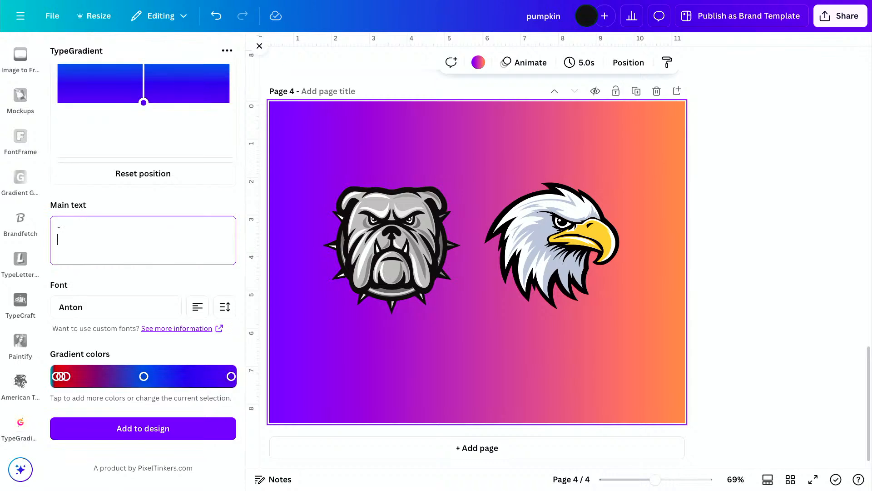
pyautogui.write('-')
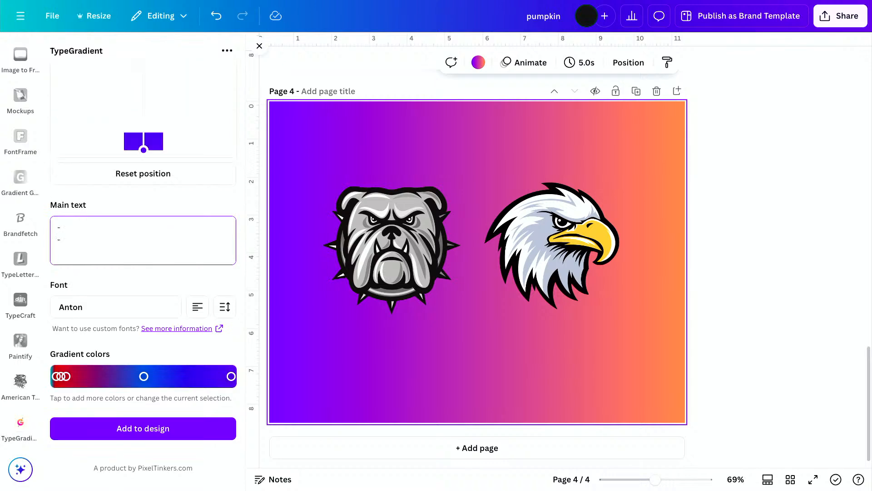
pyautogui.press('Return')
pyautogui.write('-')
pyautogui.press('Return')
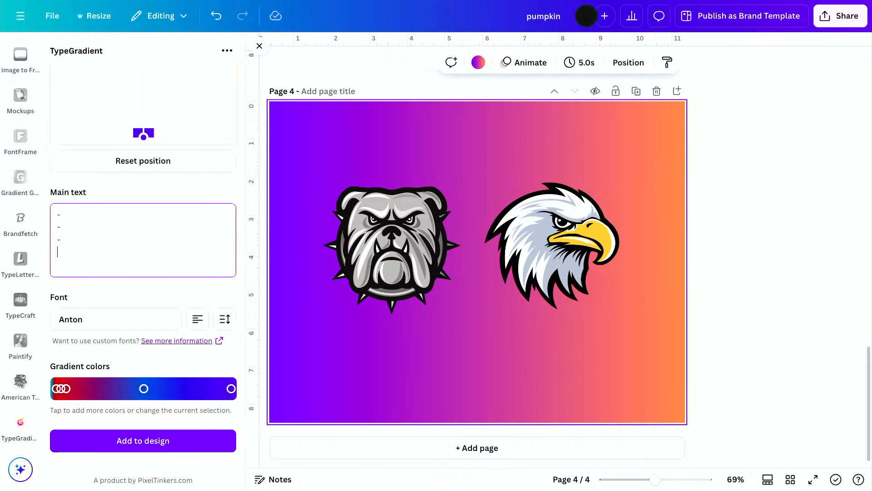
pyautogui.write('-')
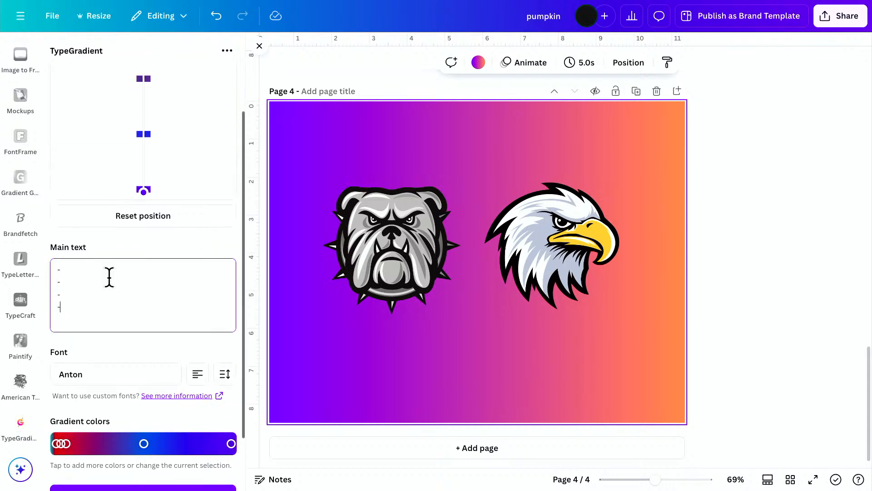
pyautogui.click(220, 376)
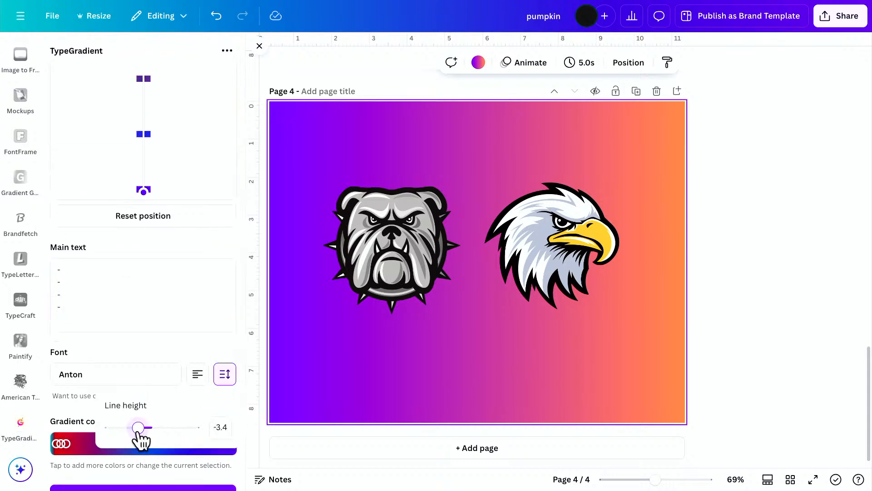
pyautogui.moveTo(138, 430); pyautogui.dragTo(114, 437)
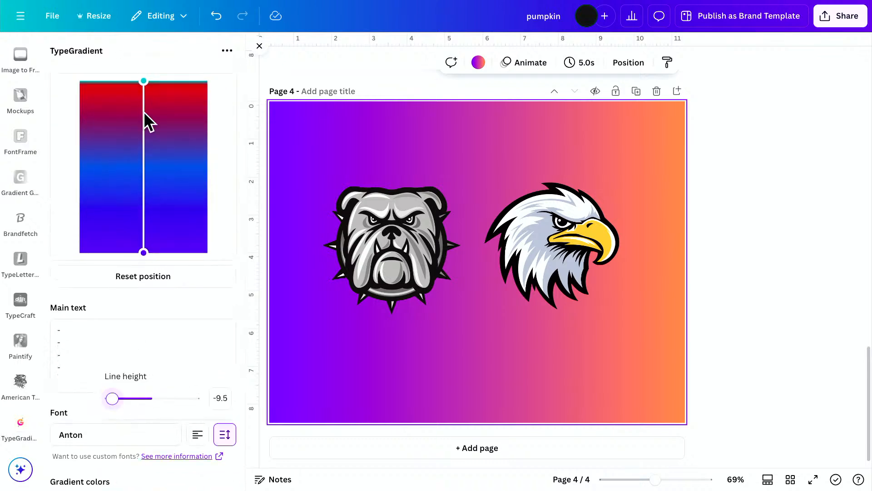
# Spread the two red color stops apart and move the blue stop close to the purple end.
pyautogui.scroll(-3, 177, 299)
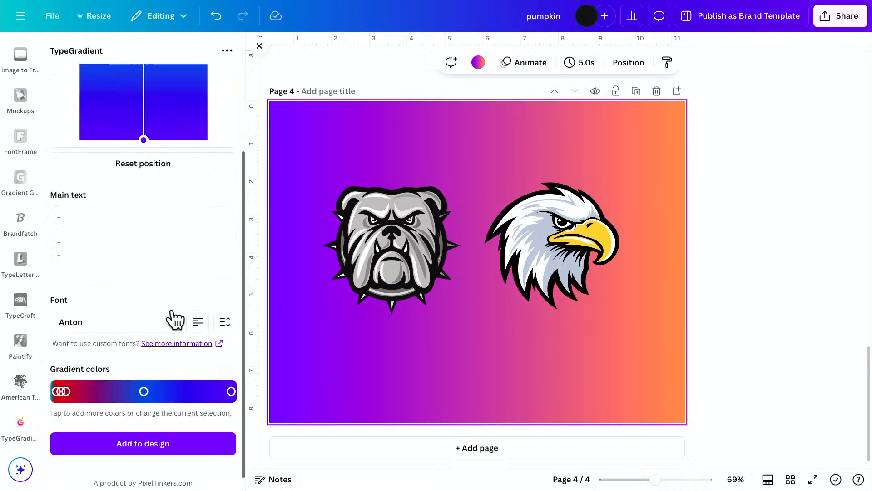
pyautogui.moveTo(66, 377)
pyautogui.mouseDown()
pyautogui.moveTo(91, 376)
pyautogui.moveTo(71, 376)
pyautogui.mouseUp()
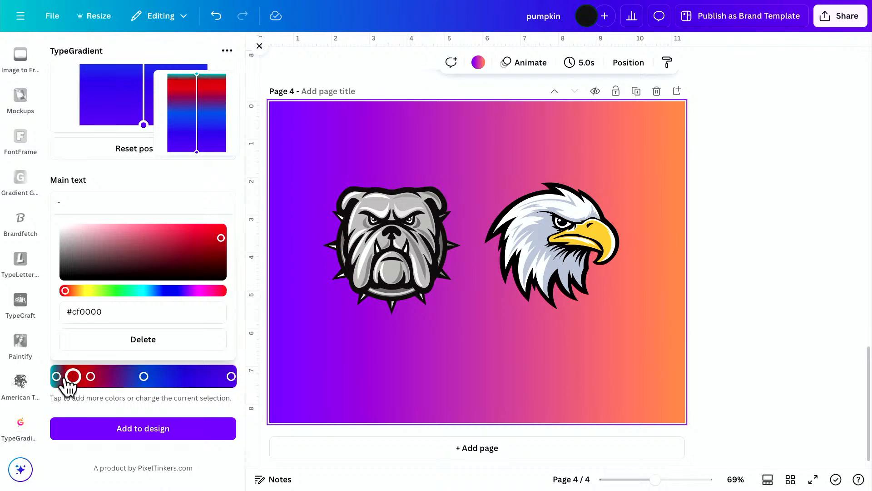
pyautogui.click(56, 376)
pyautogui.moveTo(143, 377); pyautogui.dragTo(210, 376)
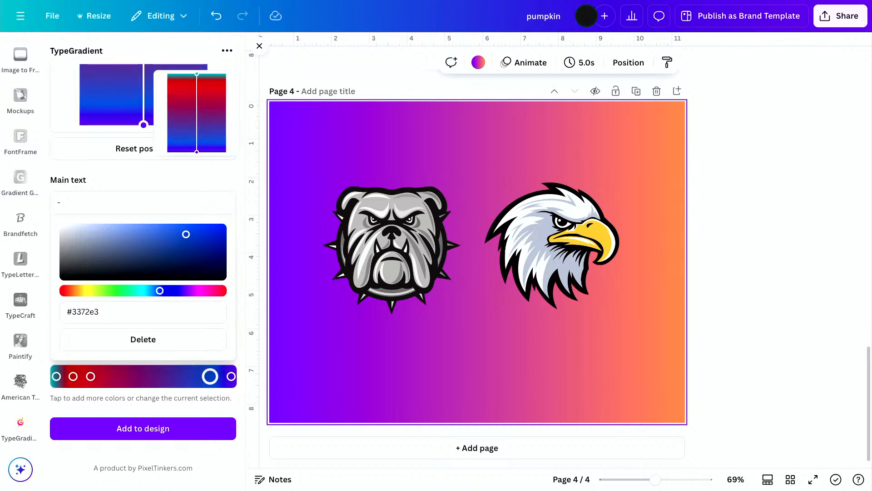
# Delete the purple, teal and #d6001d color stops, and shift the blue stop back toward the gradient's middle.
pyautogui.click(231, 376)
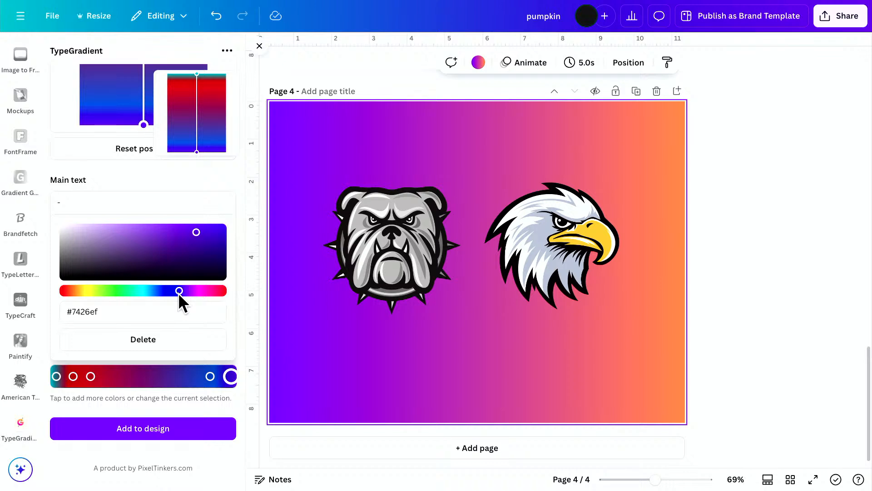
pyautogui.press('Delete')
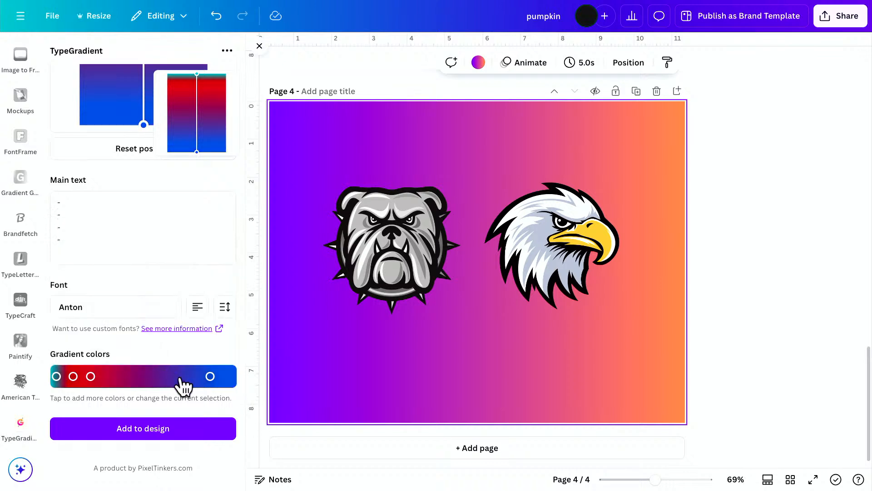
pyautogui.moveTo(210, 376); pyautogui.dragTo(172, 376)
pyautogui.click(57, 377)
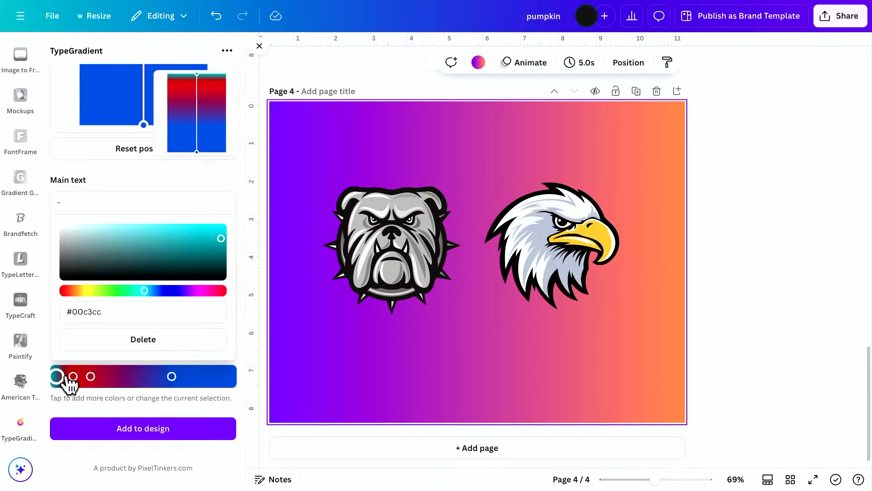
pyautogui.click(164, 338)
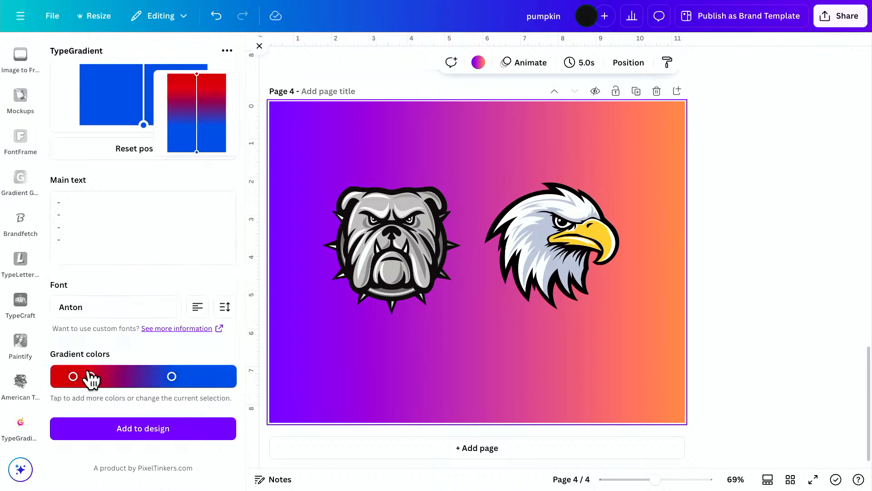
pyautogui.click(91, 377)
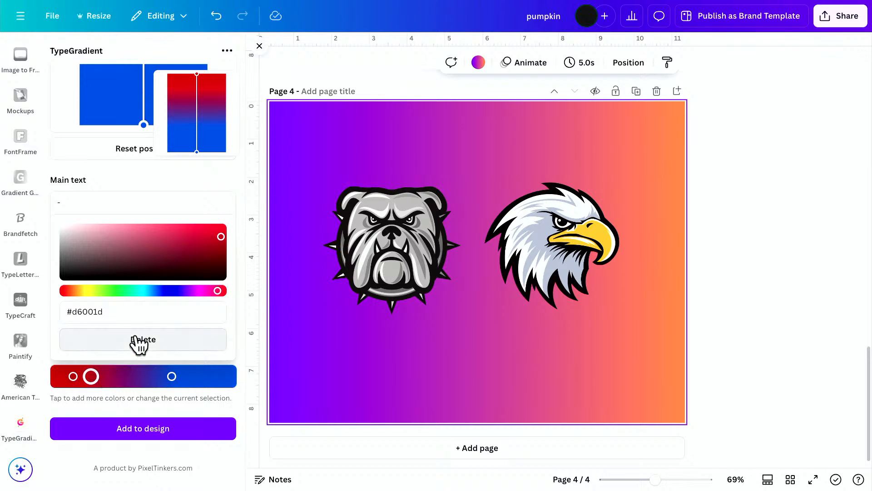
pyautogui.click(140, 341)
# Move the remaining red stop closer to the blue one and add the gradient to the design.
pyautogui.click(78, 376)
pyautogui.moveTo(81, 376); pyautogui.dragTo(101, 376)
pyautogui.click(151, 428)
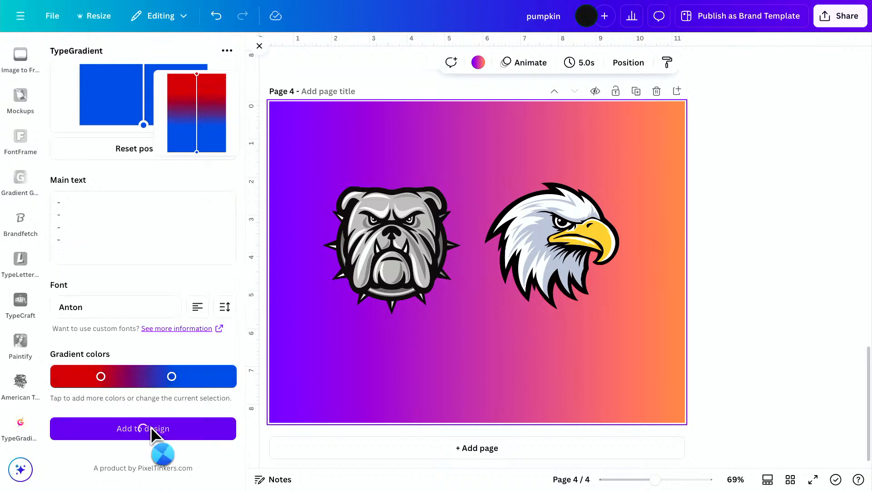
# Rotate the red-to-blue gradient a quarter turn so red faces the bulldog, and delete the page's purple-to-orange background.
pyautogui.moveTo(477, 352); pyautogui.dragTo(556, 258)
pyautogui.click(619, 341)
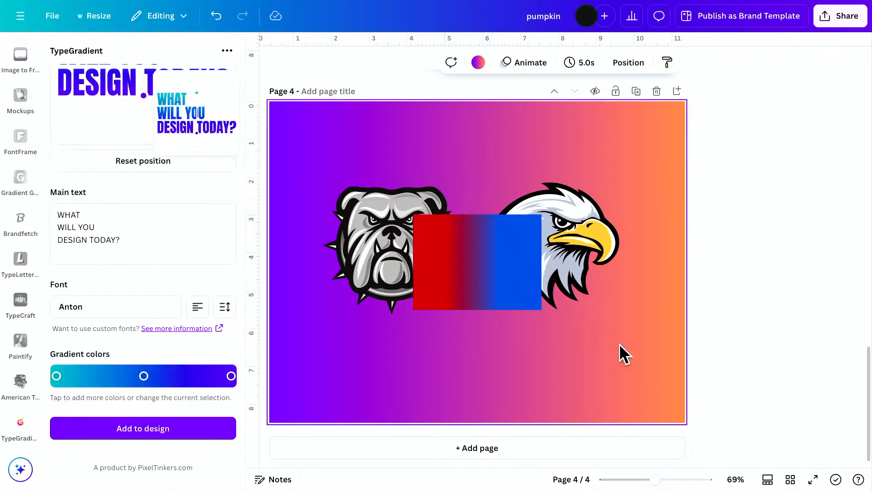
pyautogui.press('Delete')
pyautogui.click(527, 297)
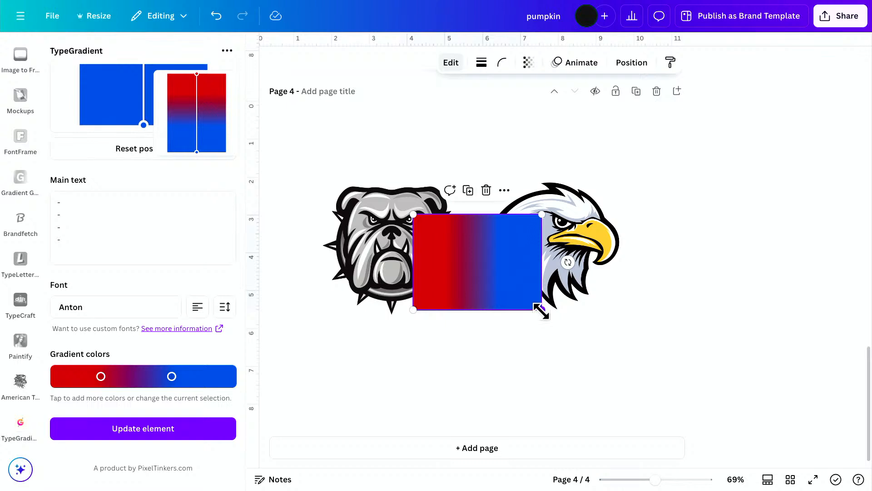
# Enlarge the red-to-blue gradient behind the mascots and shift it so it covers the whole page.
pyautogui.moveTo(540, 311); pyautogui.dragTo(691, 423)
pyautogui.moveTo(414, 214); pyautogui.dragTo(234, 116)
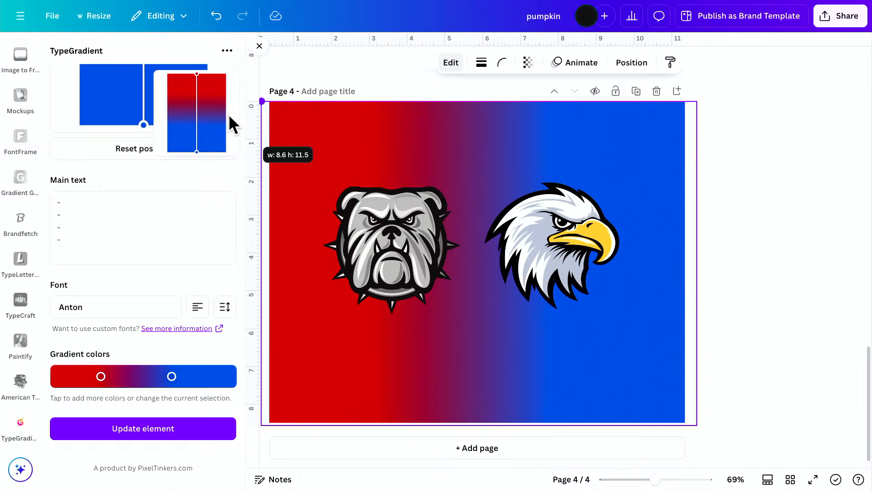
pyautogui.moveTo(229, 115); pyautogui.dragTo(268, 87)
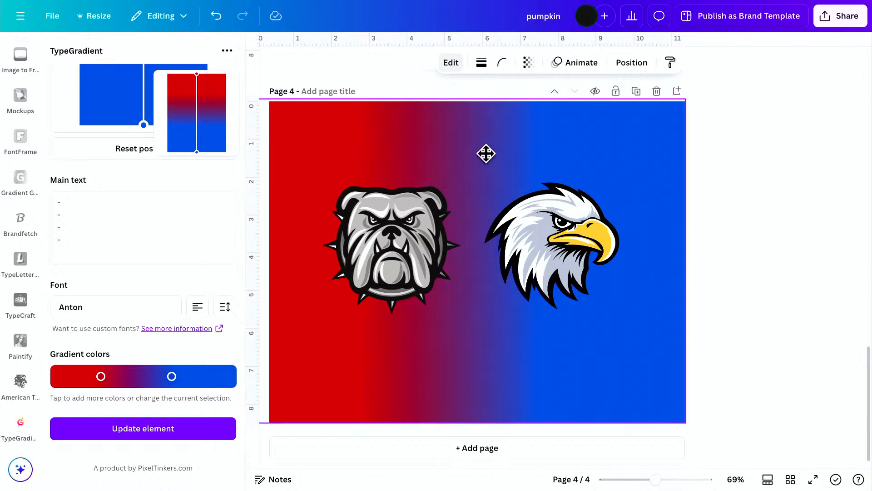
pyautogui.click(779, 220)
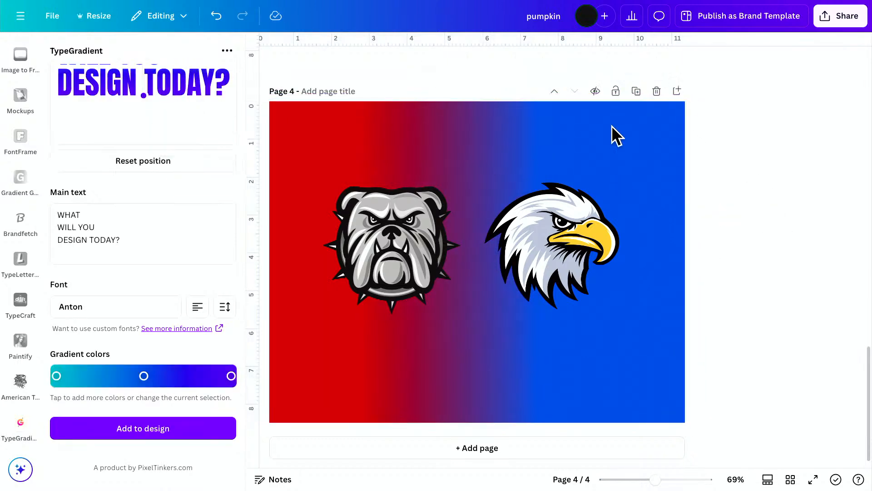
# Align the bulldog and eagle at the same height and spread them apart onto the red and blue sides.
pyautogui.click(557, 231)
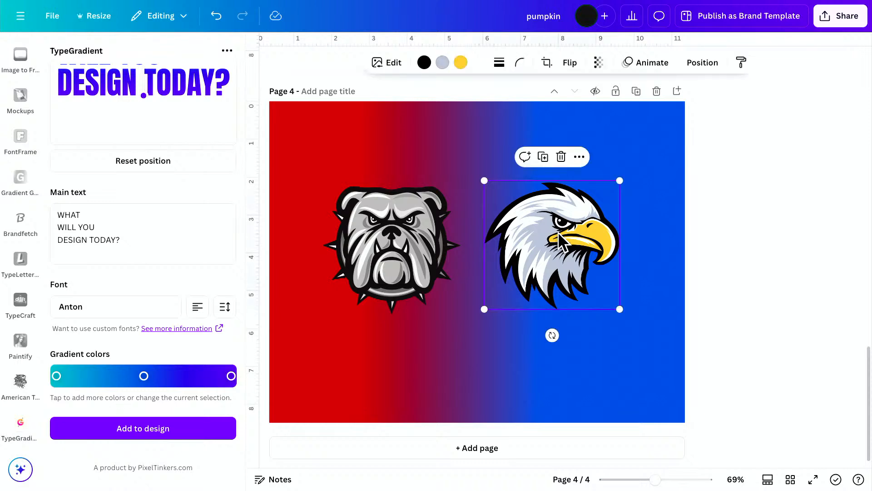
pyautogui.moveTo(558, 232); pyautogui.dragTo(551, 232)
pyautogui.moveTo(402, 246); pyautogui.dragTo(416, 239)
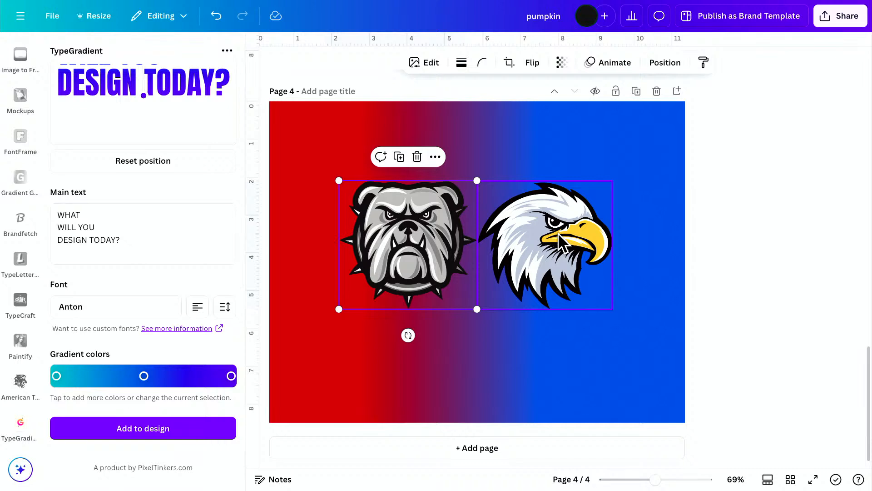
pyautogui.click(679, 207)
pyautogui.moveTo(555, 242); pyautogui.dragTo(596, 245)
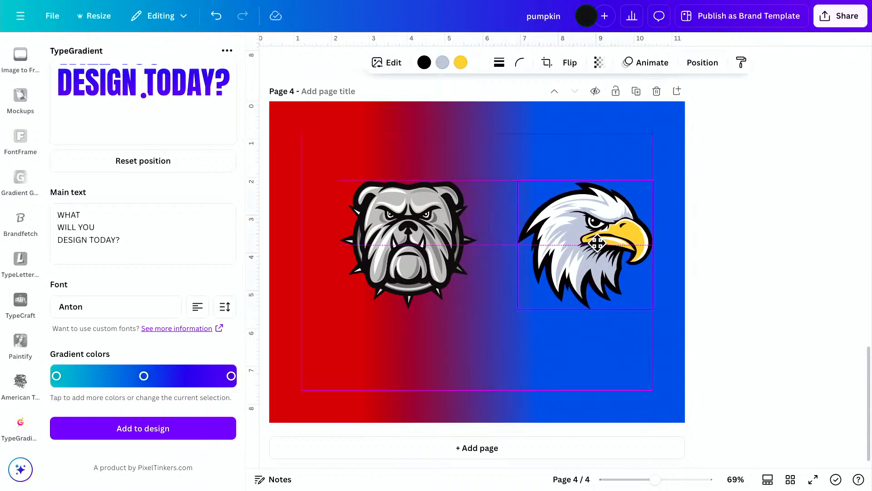
pyautogui.moveTo(419, 239); pyautogui.dragTo(376, 239)
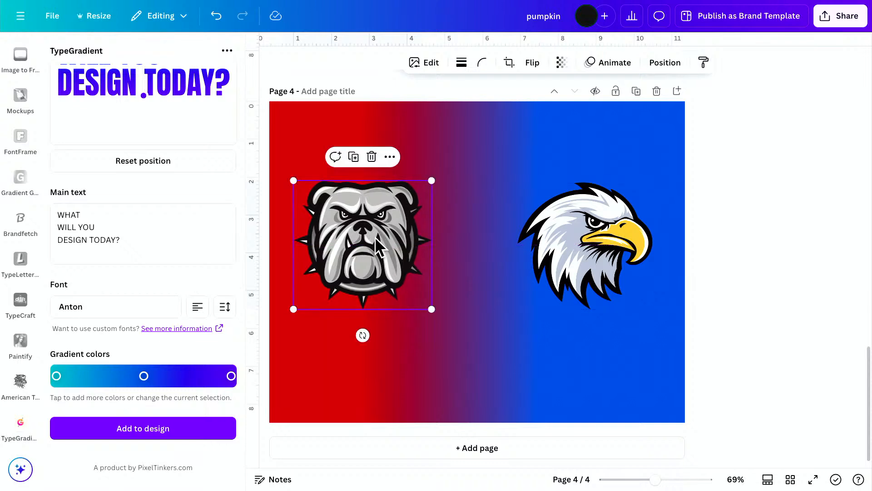
# Scale both mascots down together slightly, and move the eagle farther into the blue area and the bulldog slightly toward the page center.
pyautogui.keyDown('shift'); pyautogui.click(577, 248); pyautogui.keyUp('shift')
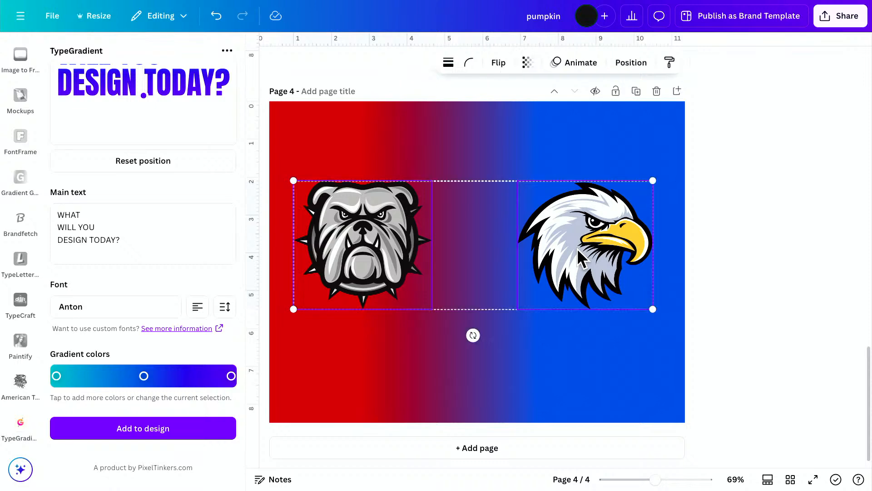
pyautogui.moveTo(653, 181); pyautogui.dragTo(610, 187)
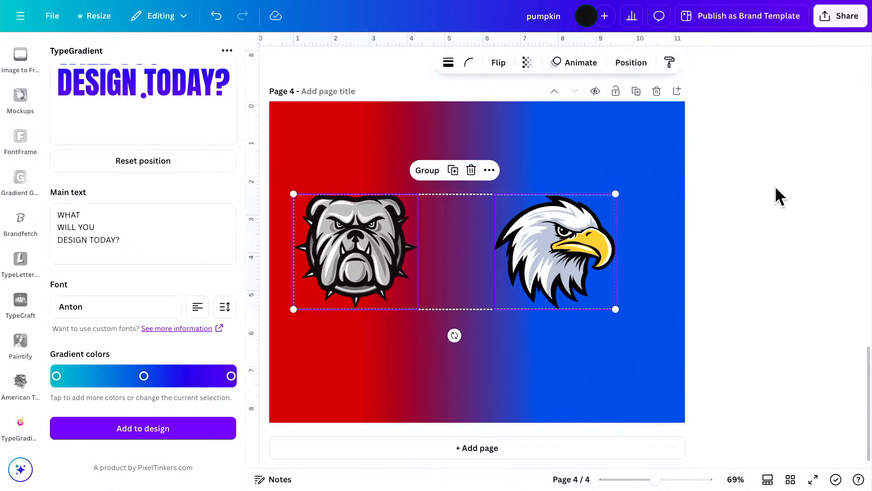
pyautogui.click(785, 201)
pyautogui.moveTo(593, 247); pyautogui.dragTo(631, 248)
pyautogui.click(346, 252)
pyautogui.moveTo(346, 252); pyautogui.dragTo(354, 252)
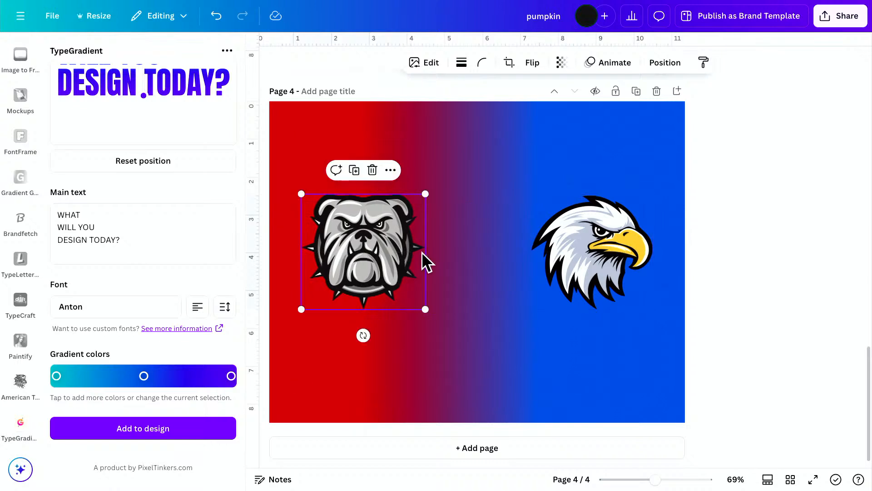
pyautogui.click(745, 284)
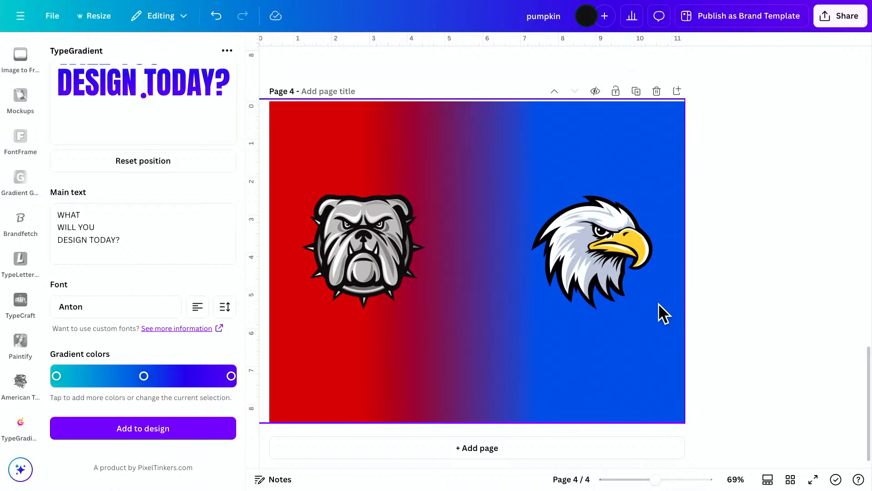
pyautogui.click(588, 257)
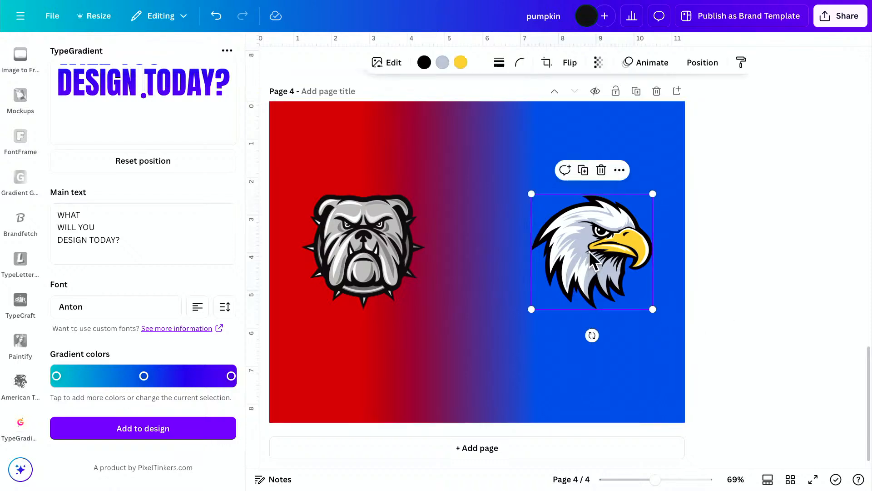
pyautogui.click(568, 63)
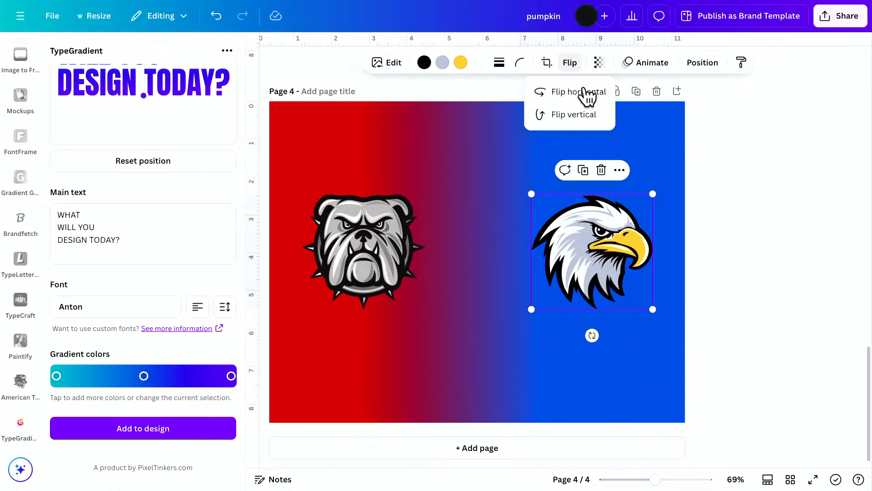
pyautogui.click(751, 238)
pyautogui.click(752, 239)
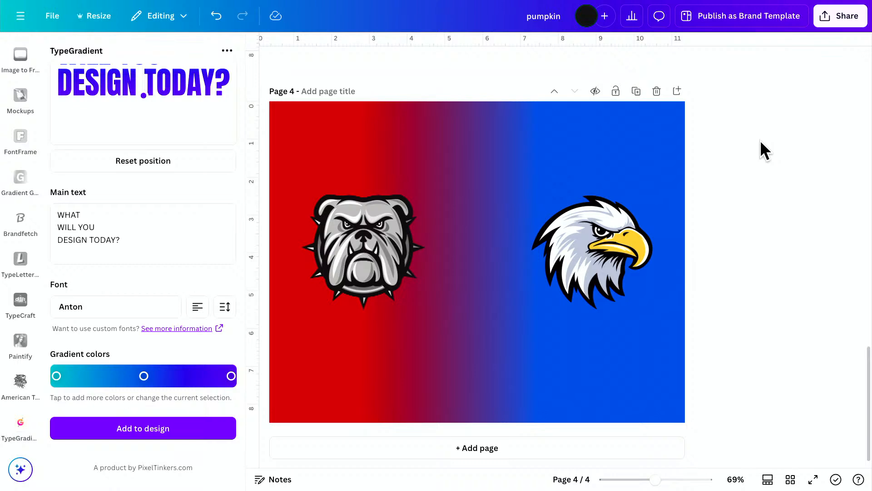
# Download only the current page, page 4 with the bulldog and eagle, as a PNG.
pyautogui.click(846, 18)
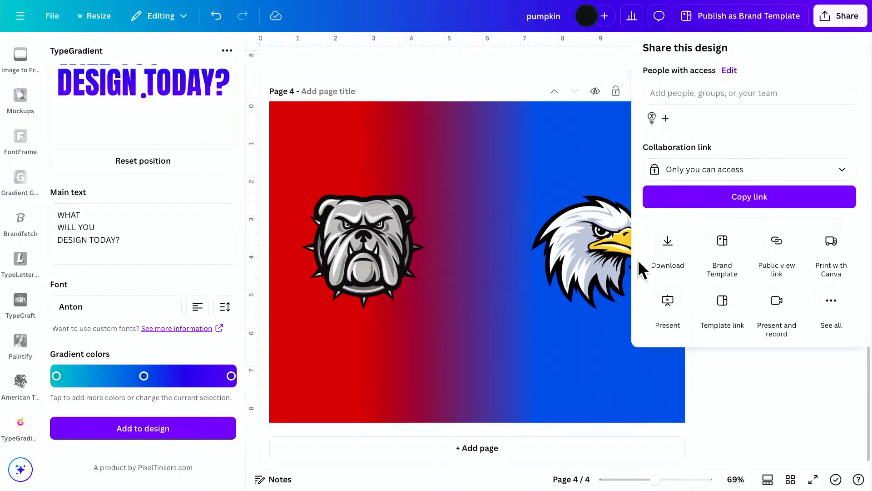
pyautogui.click(672, 241)
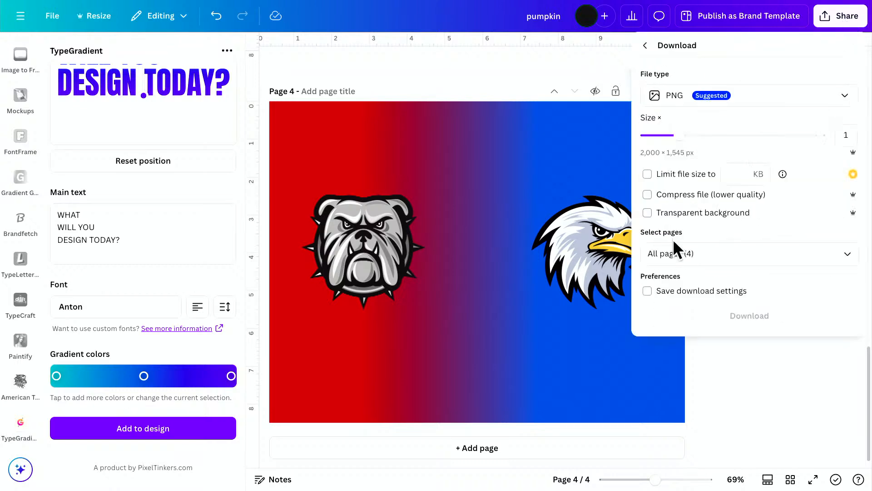
pyautogui.click(705, 253)
pyautogui.click(848, 286)
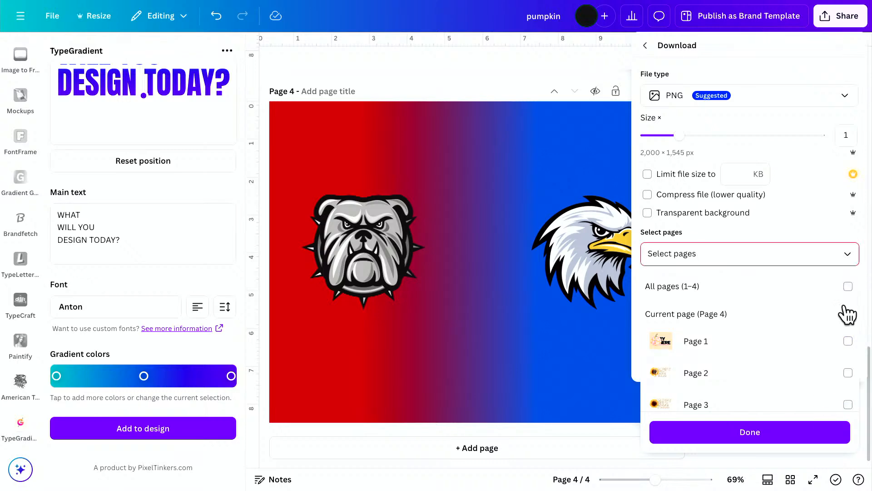
pyautogui.click(848, 314)
pyautogui.click(808, 434)
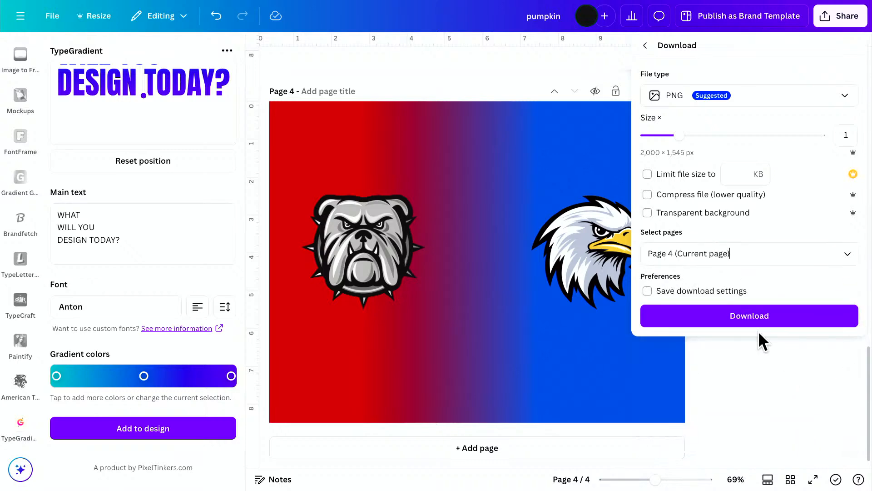
pyautogui.click(758, 323)
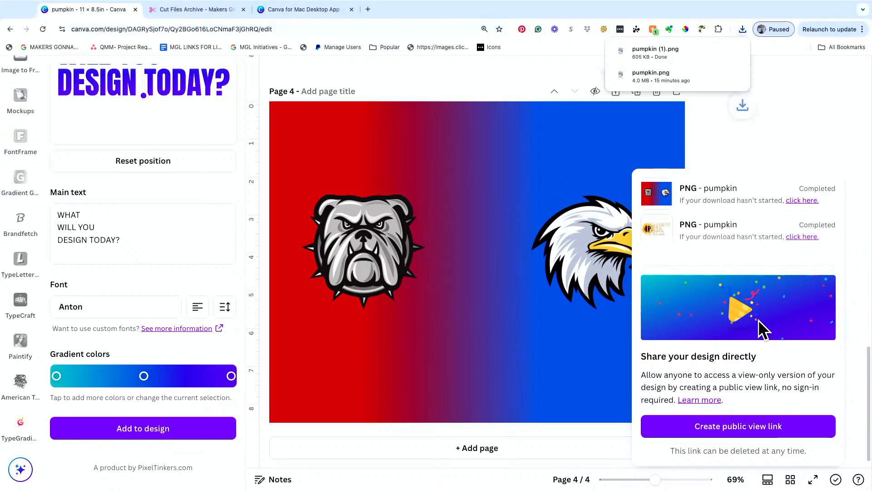
# Upload the downloaded pumpkin (1).png to the design's image uploads.
pyautogui.scroll(10, 18, 225)
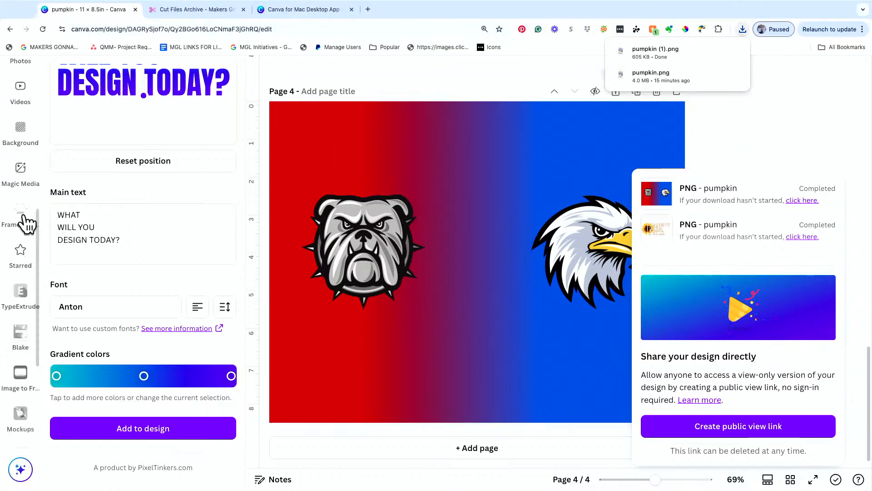
pyautogui.moveTo(658, 48); pyautogui.dragTo(20, 215)
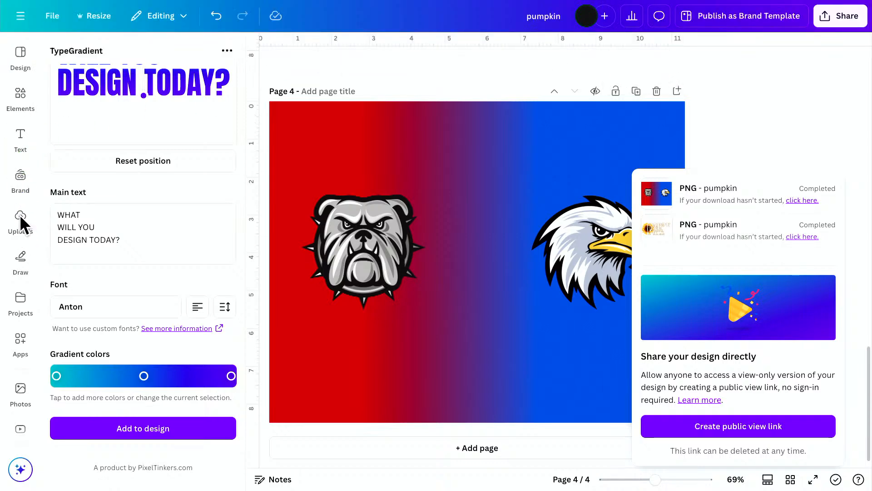
pyautogui.click(20, 214)
pyautogui.moveTo(762, 6)
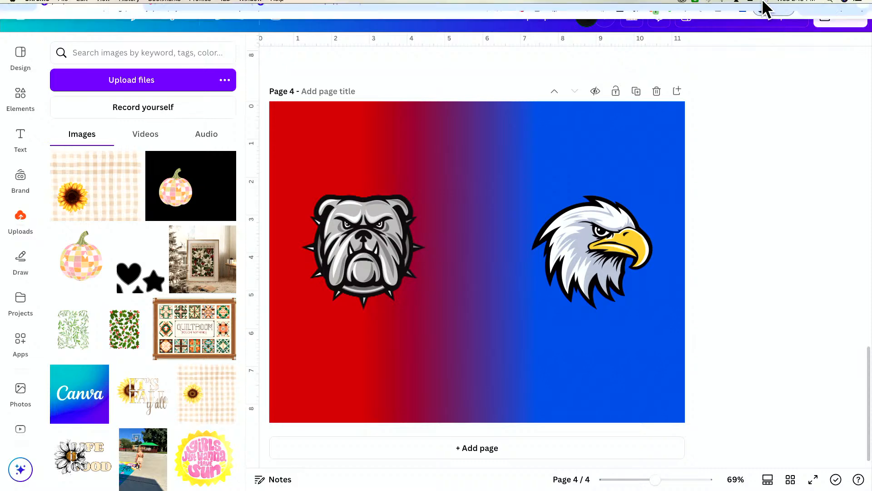
pyautogui.click(742, 40)
pyautogui.moveTo(694, 79); pyautogui.dragTo(204, 230)
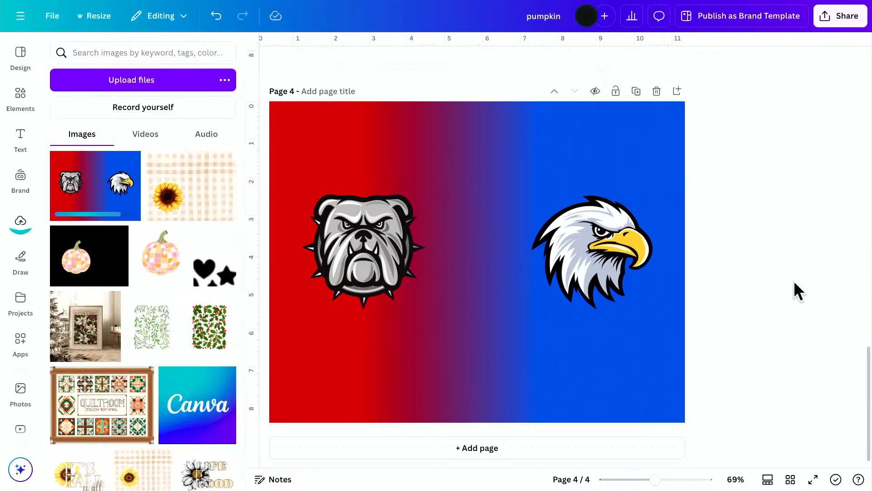
# Delete the red-to-blue gradient from page 4 and place the uploaded bulldog-and-eagle image at the page center.
pyautogui.click(597, 363)
pyautogui.press('Delete')
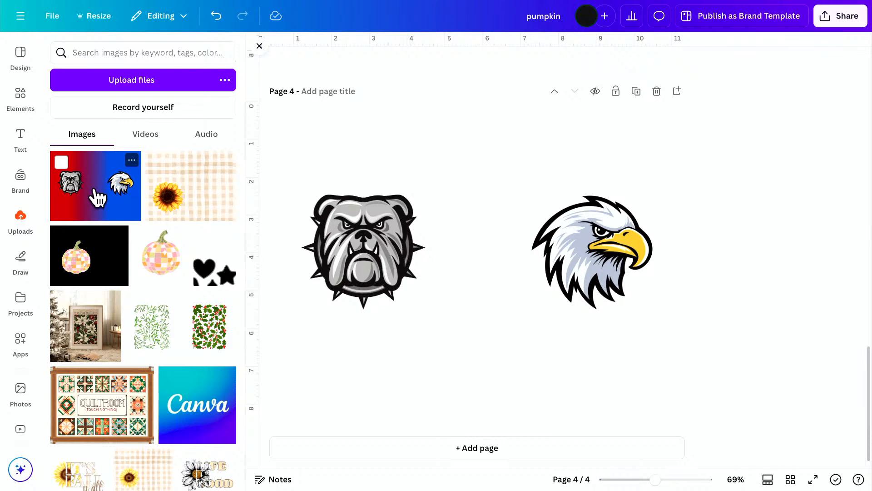
pyautogui.click(96, 195)
pyautogui.moveTo(444, 306); pyautogui.dragTo(471, 312)
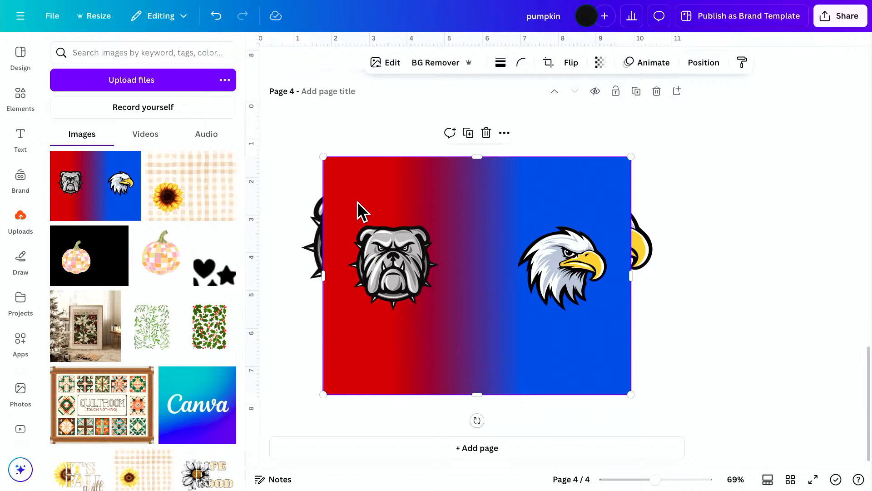
# Search the apps for "font frame" and open FontFrame with the mascot image still selected.
pyautogui.click(25, 350)
pyautogui.doubleClick(138, 58)
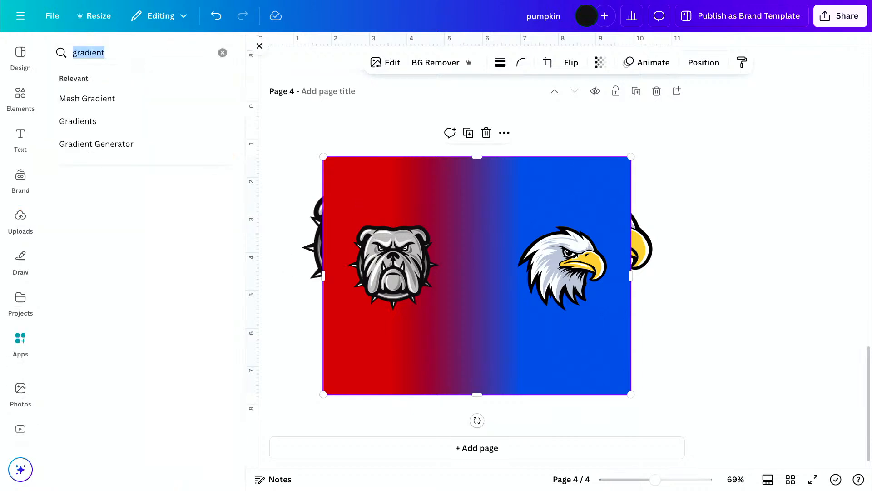
pyautogui.write('font frame')
pyautogui.press('Return')
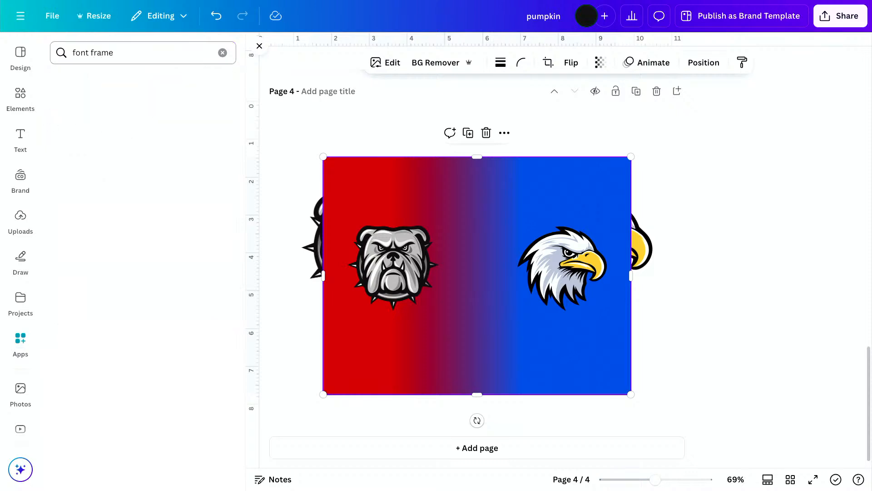
pyautogui.click(218, 163)
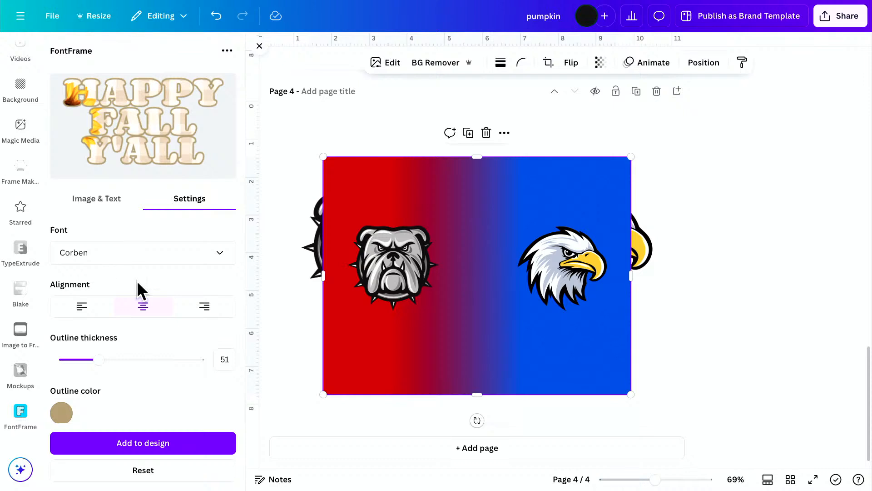
# Try the Graduate and Knewave fonts for the FontFrame lettering.
pyautogui.click(113, 263)
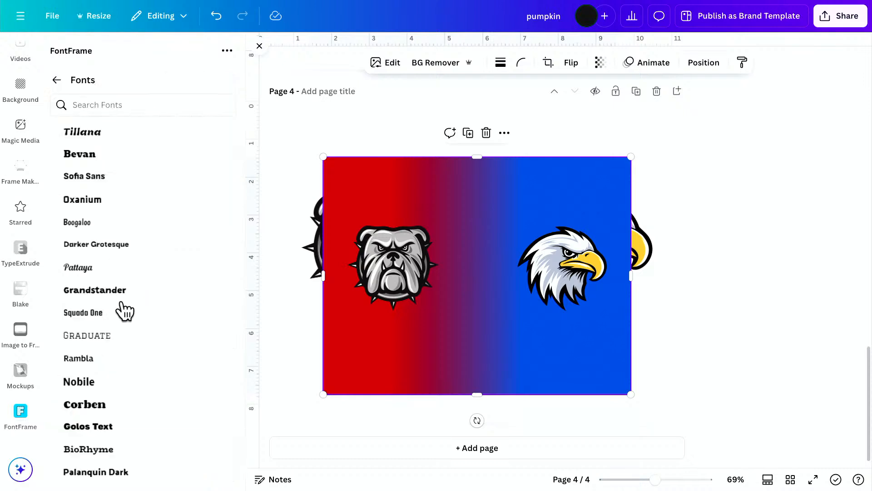
pyautogui.click(109, 336)
pyautogui.click(136, 251)
pyautogui.scroll(-8, 128, 366)
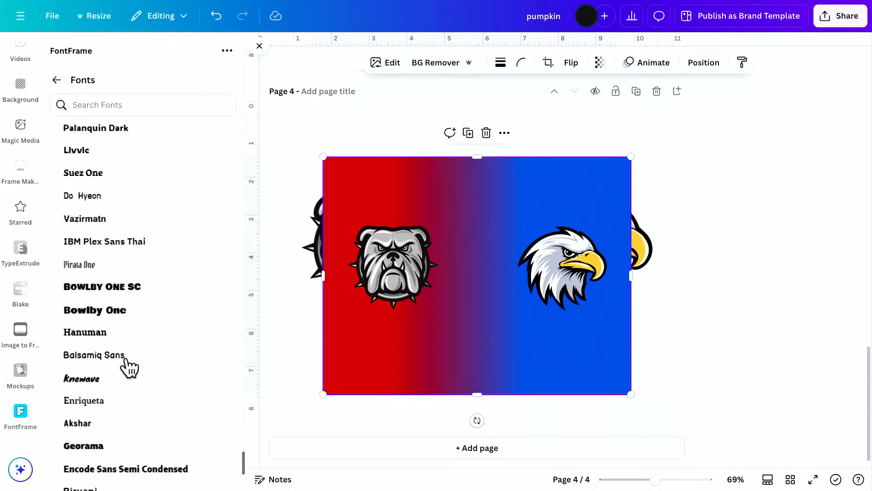
pyautogui.click(125, 379)
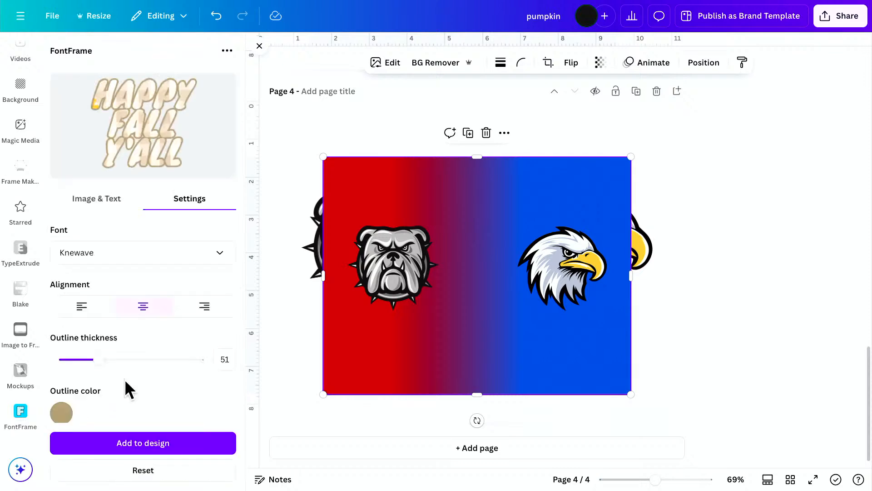
# Try the Bowlby One and Pathway Extreme fonts for the FontFrame lettering.
pyautogui.click(134, 257)
pyautogui.scroll(-2, 107, 402)
pyautogui.scroll(3, 107, 400)
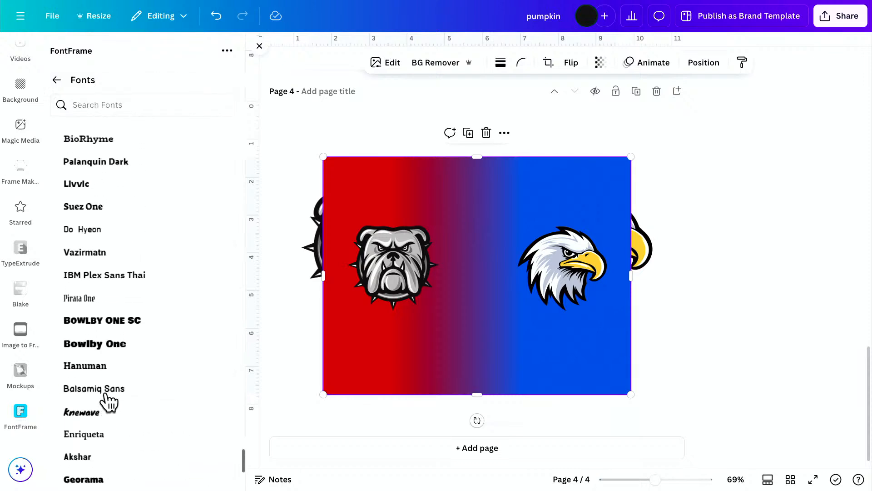
pyautogui.click(113, 341)
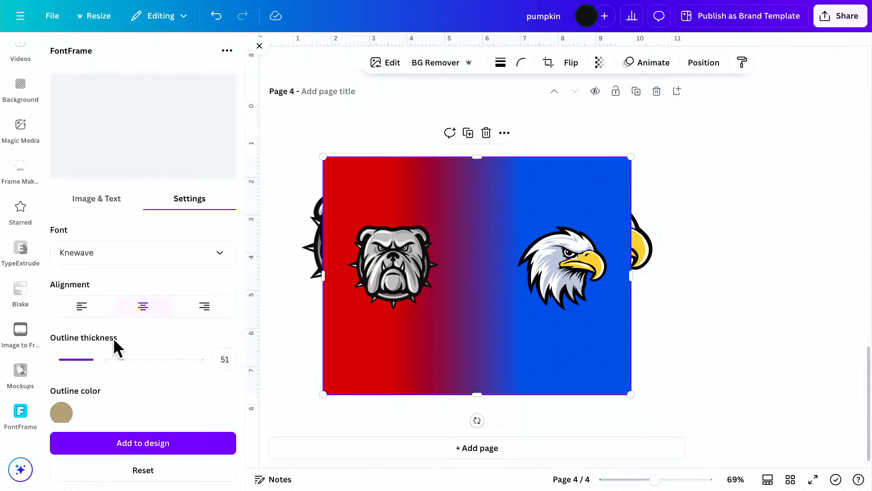
pyautogui.click(119, 253)
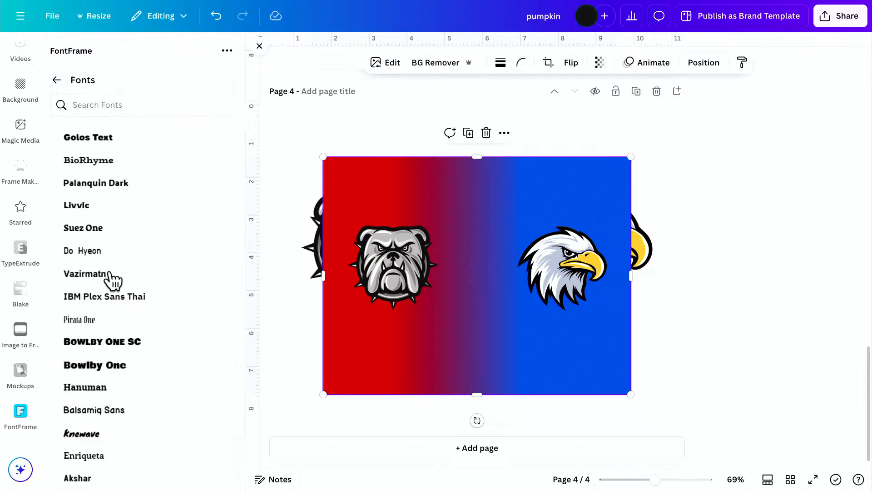
pyautogui.scroll(2, 109, 285)
pyautogui.scroll(5, 109, 285)
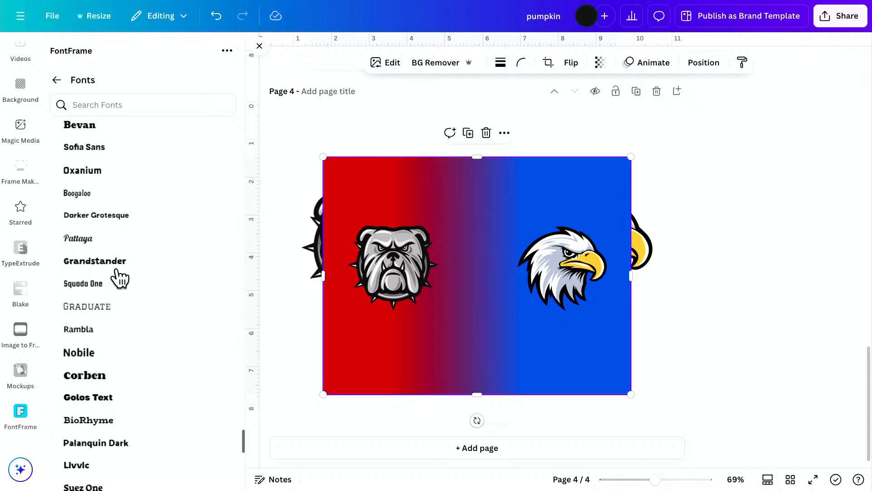
pyautogui.scroll(4, 120, 278)
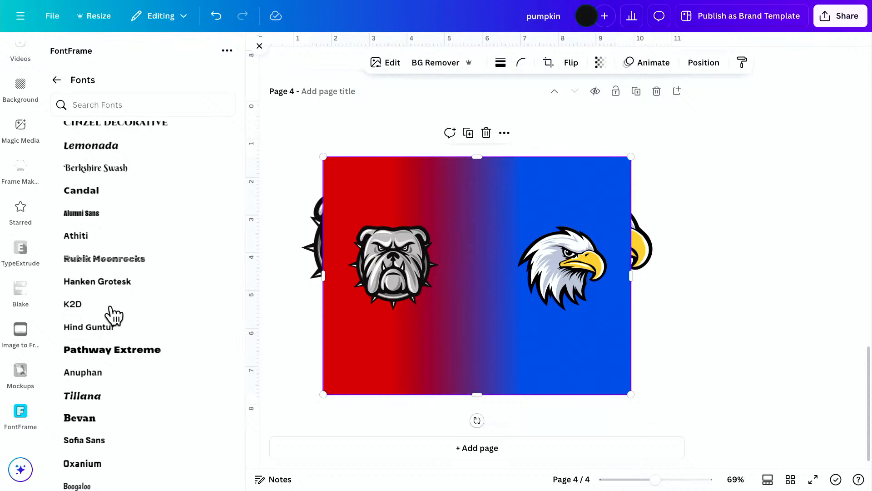
pyautogui.click(109, 353)
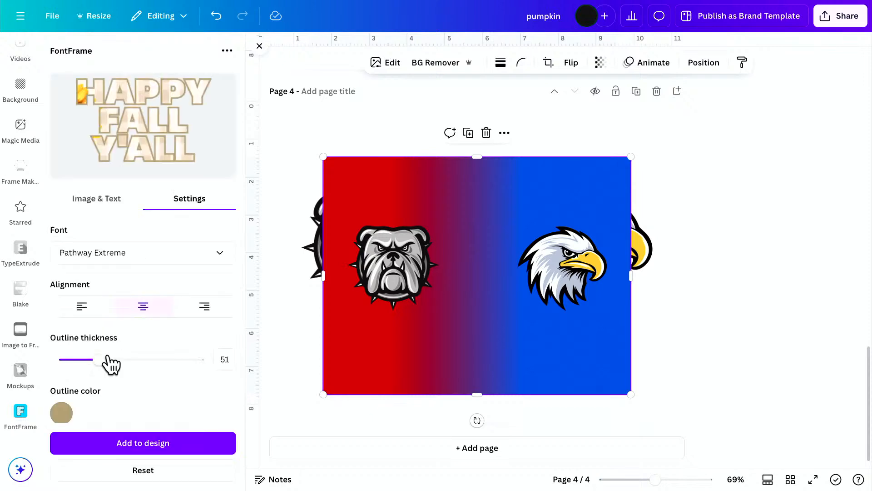
# Set the FontFrame lettering's font to Racing Sans One.
pyautogui.click(167, 253)
pyautogui.scroll(5, 130, 271)
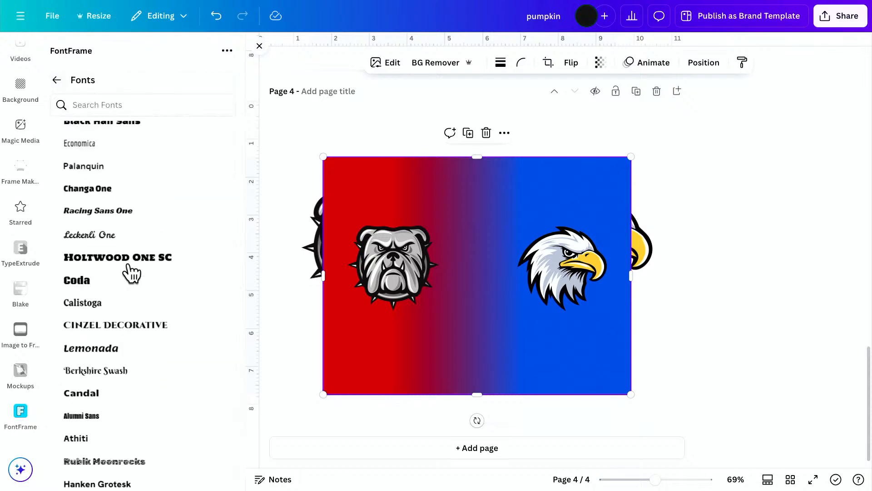
pyautogui.click(131, 211)
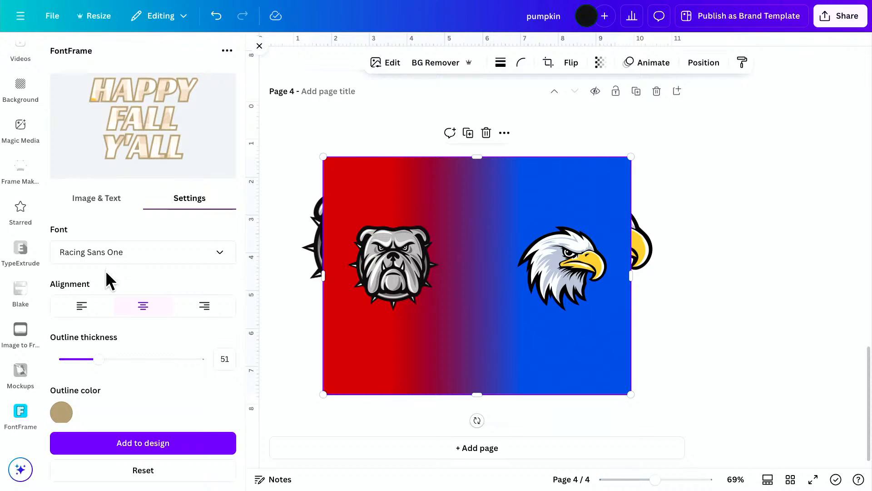
# Replace the FontFrame text with HOUSE and DIVIDED on two lines in capital letters.
pyautogui.scroll(-2, 105, 271)
pyautogui.scroll(2, 105, 270)
pyautogui.scroll(-3, 106, 271)
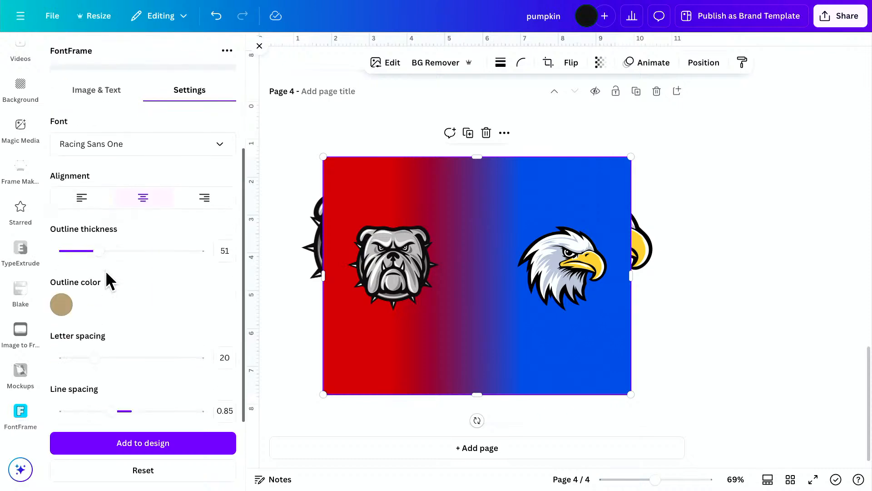
pyautogui.scroll(2, 105, 271)
pyautogui.click(105, 172)
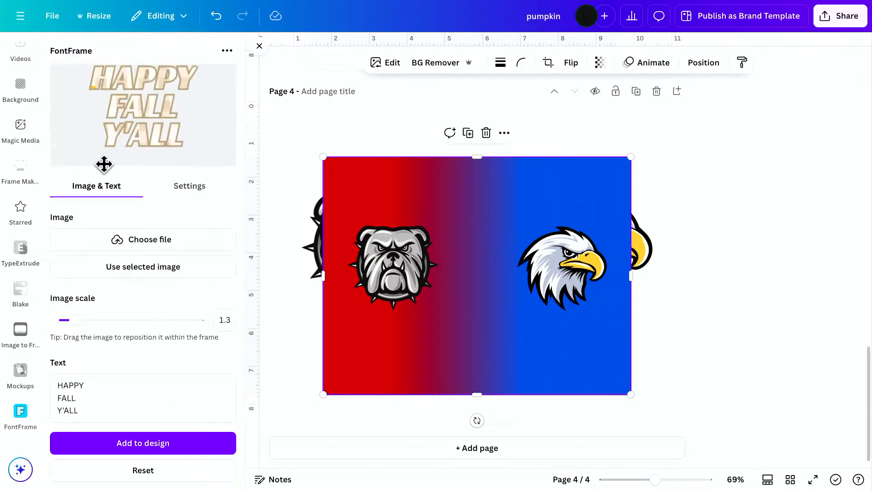
pyautogui.moveTo(83, 407); pyautogui.dragTo(53, 389)
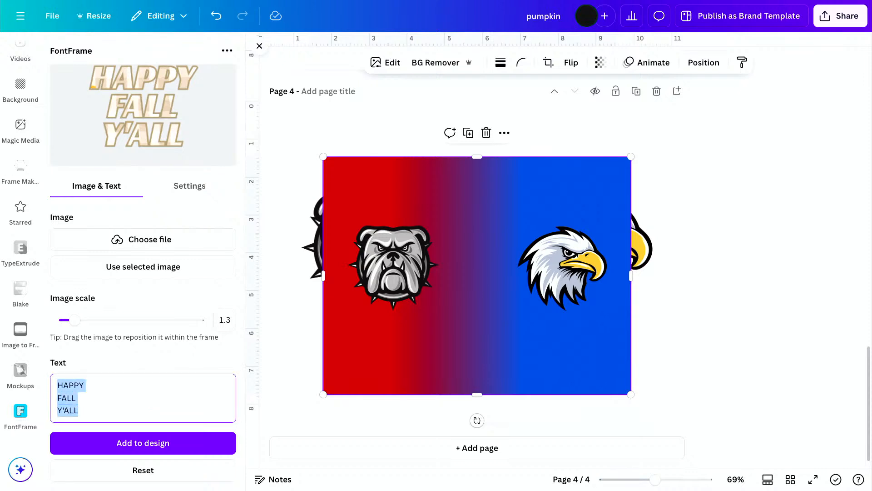
pyautogui.write('House')
pyautogui.press('BackSpace')
pyautogui.press('BackSpace')
pyautogui.press('BackSpace')
pyautogui.press('BackSpace')
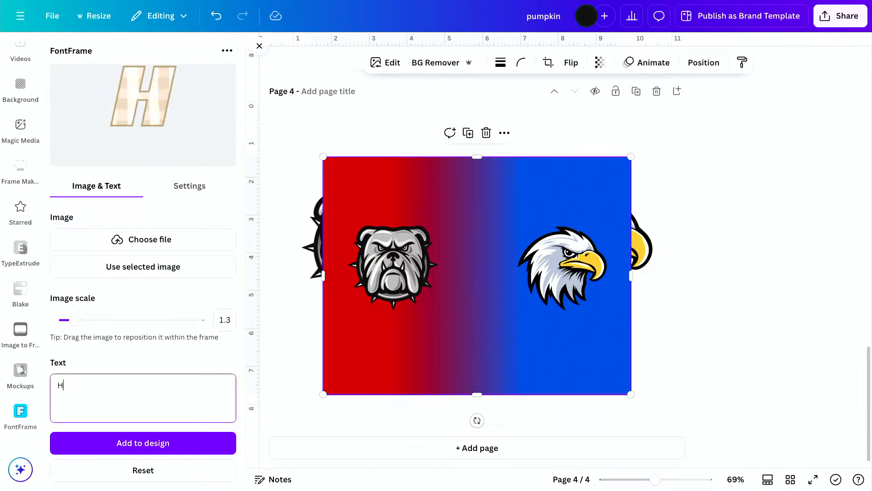
pyautogui.write('OUSE')
pyautogui.press('Return')
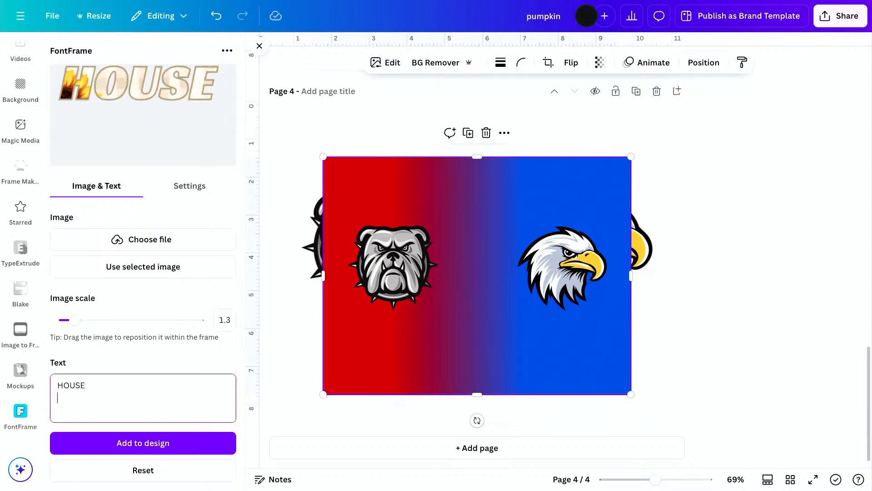
pyautogui.write('DIVIDED')
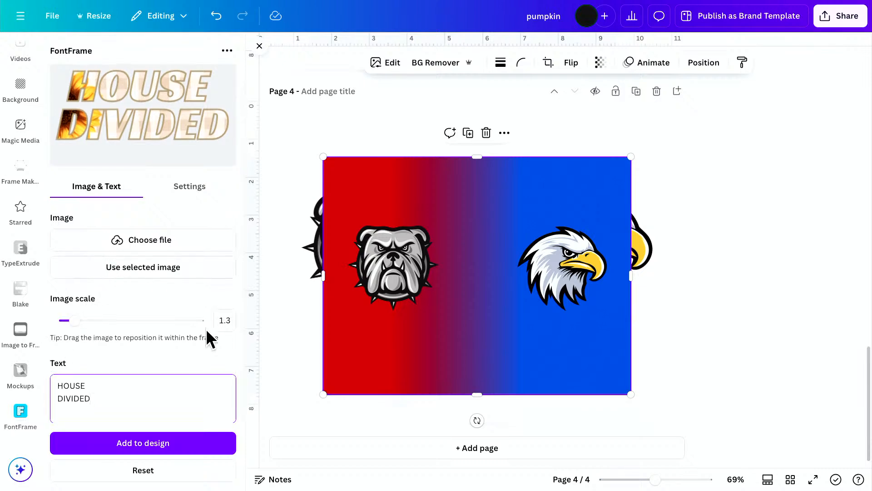
# Fill the HOUSE DIVIDED lettering with the selected mascot image, shifting it upward and setting the image scale to 1.3.
pyautogui.click(103, 444)
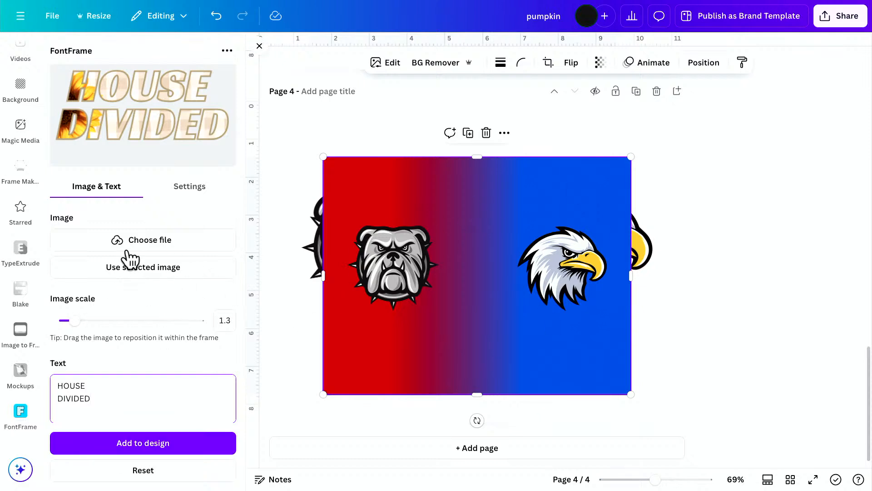
pyautogui.click(109, 269)
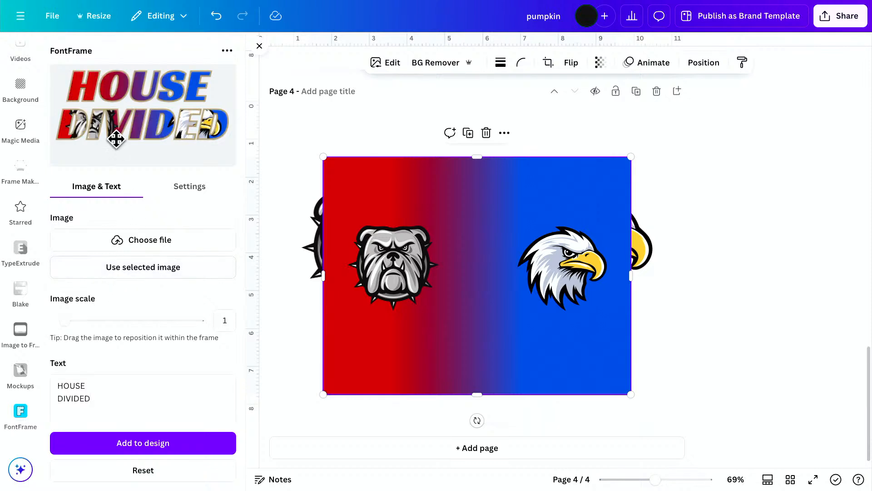
pyautogui.moveTo(128, 124); pyautogui.dragTo(128, 103)
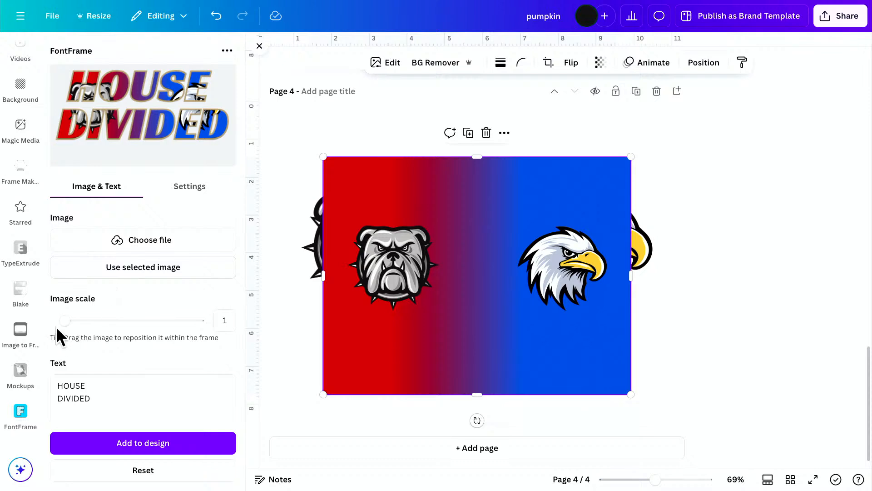
pyautogui.moveTo(65, 321); pyautogui.dragTo(75, 320)
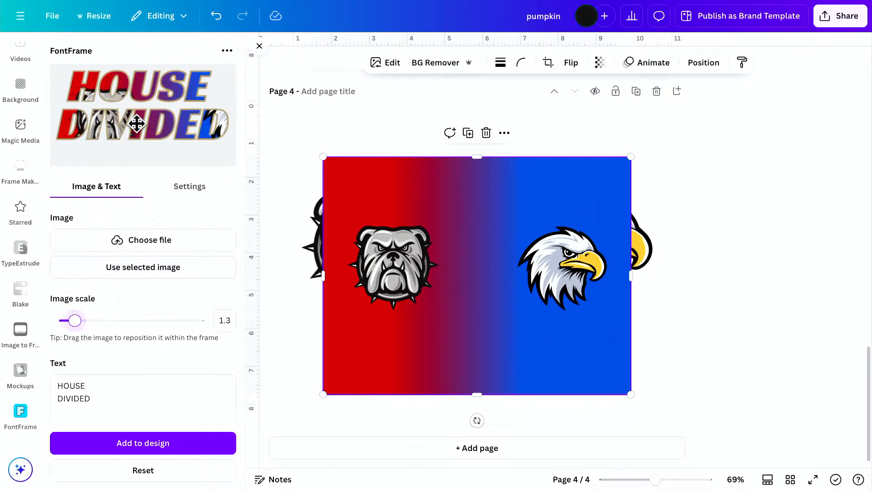
# Reposition the mascot image inside the FontFrame lettering and set the image scale to 1.5.
pyautogui.moveTo(135, 127); pyautogui.dragTo(107, 114)
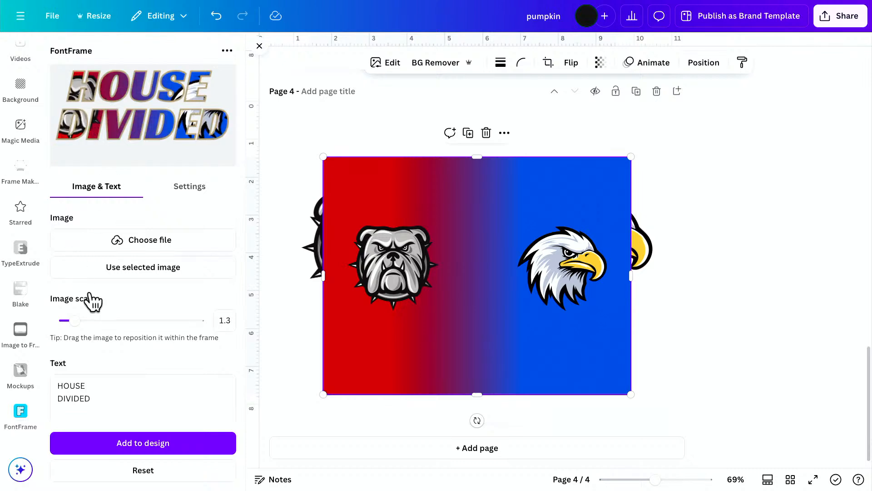
pyautogui.moveTo(75, 321); pyautogui.dragTo(82, 320)
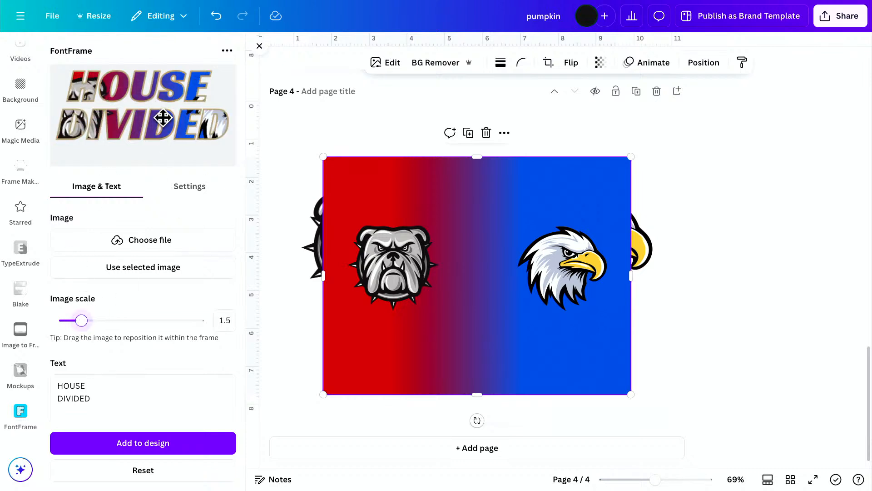
pyautogui.moveTo(158, 112); pyautogui.dragTo(159, 111)
# Try the wording A HOUSE DIVIDED for the FontFrame lettering, nudging the image fill, and remove the added A.
pyautogui.click(58, 386)
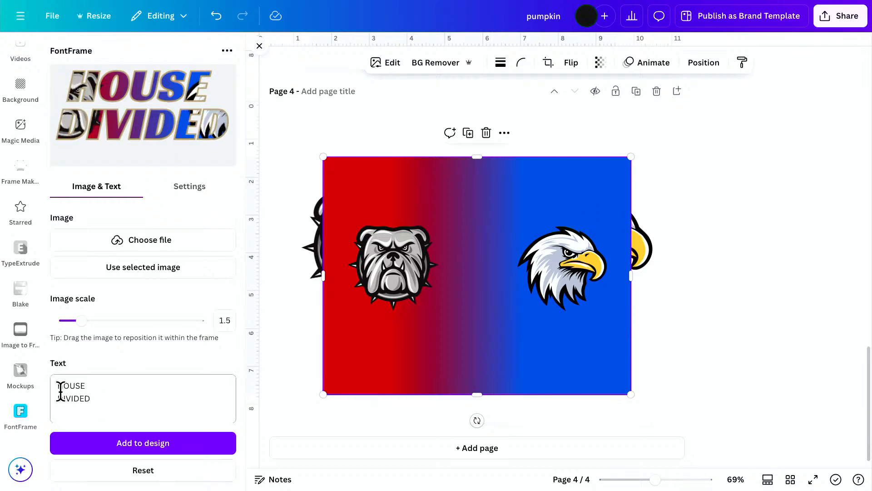
pyautogui.write('A')
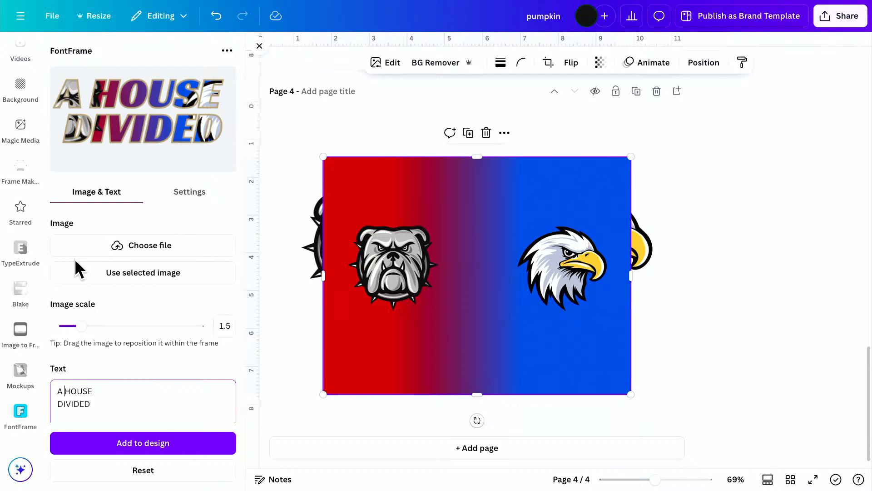
pyautogui.moveTo(136, 141); pyautogui.dragTo(133, 144)
pyautogui.click(65, 390)
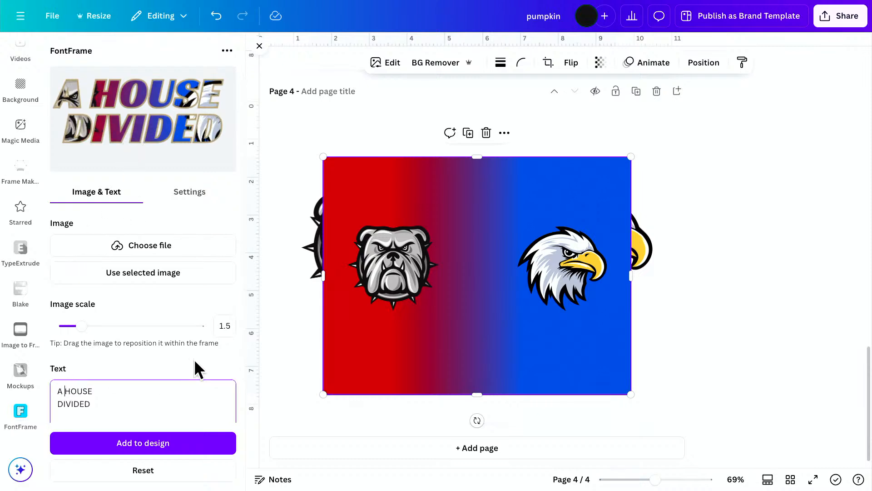
pyautogui.press('BackSpace')
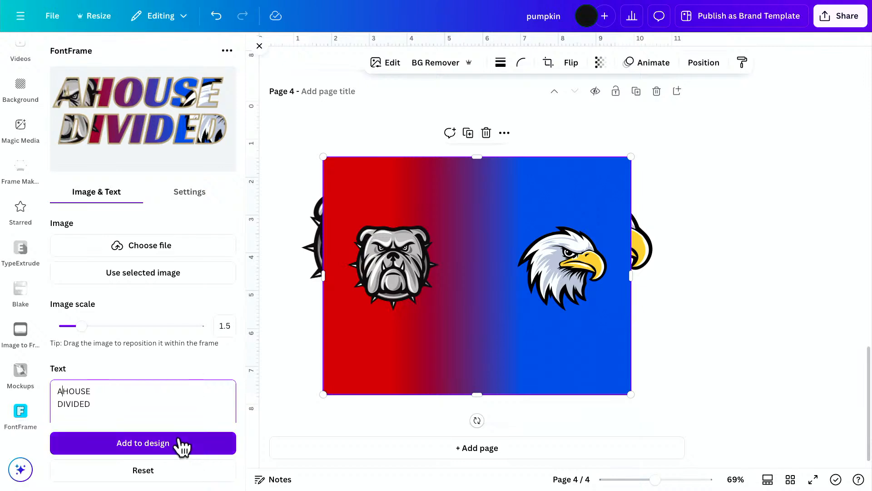
pyautogui.press('BackSpace')
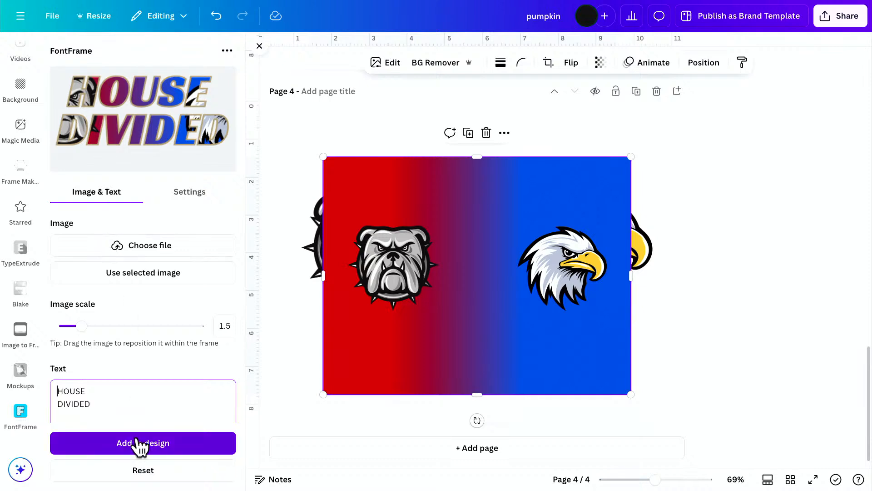
# Add the HOUSE DIVIDED lettering to page 4 and delete the red-to-blue mascot image behind it.
pyautogui.click(147, 446)
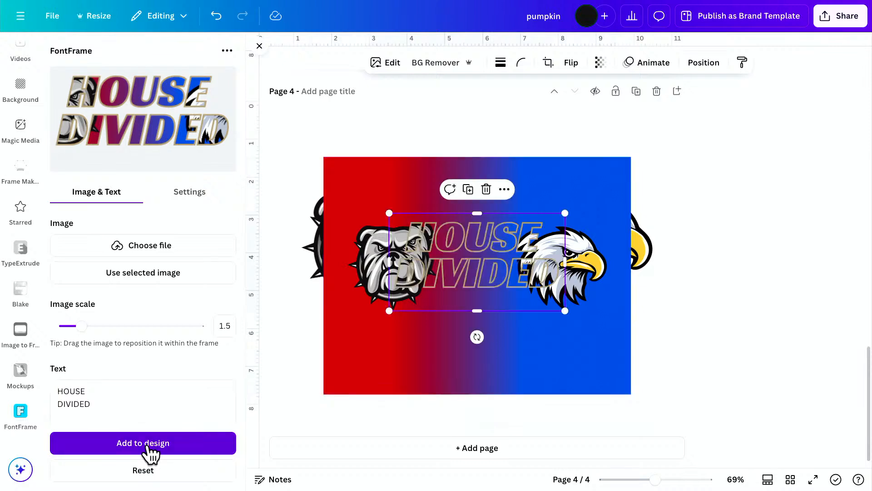
pyautogui.click(375, 366)
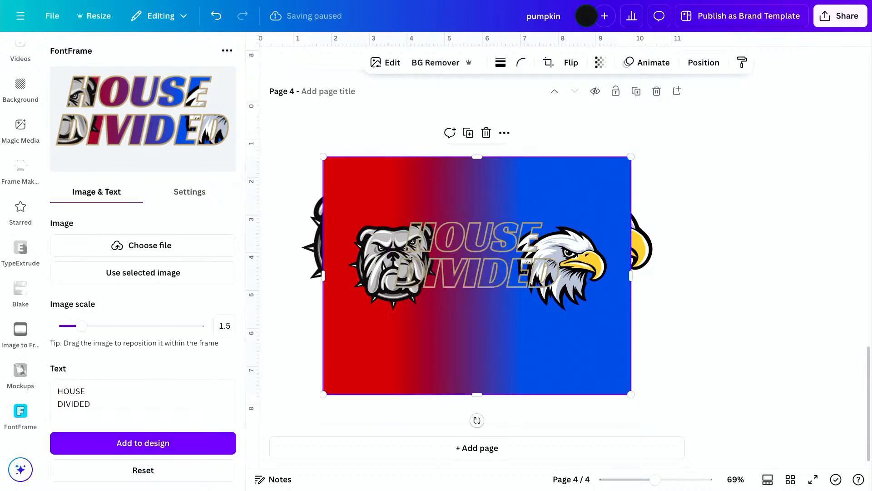
pyautogui.press('Delete')
pyautogui.click(404, 285)
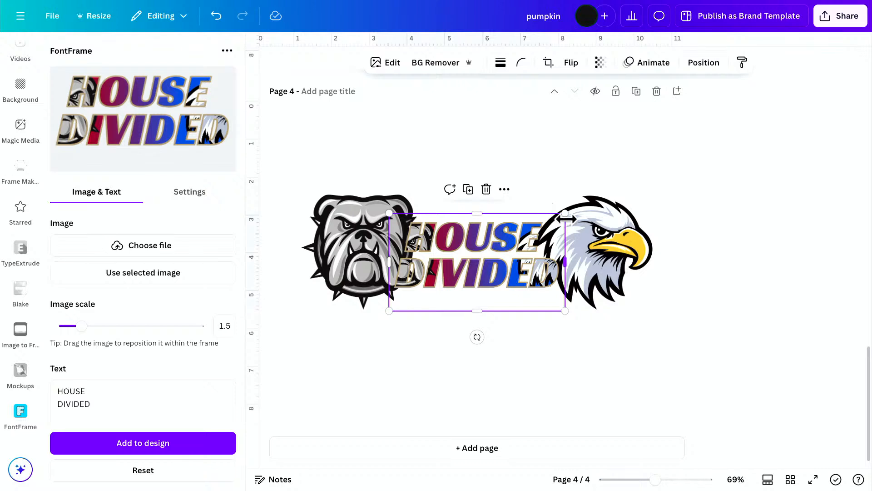
# Replace the gold-outlined HOUSE DIVIDED lettering on the page with a version that has a black outline.
pyautogui.click(212, 195)
pyautogui.click(61, 406)
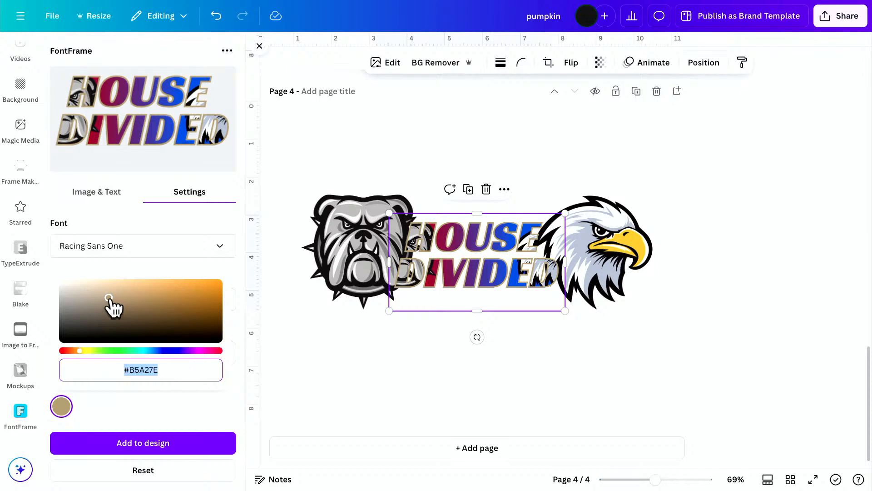
pyautogui.moveTo(109, 299); pyautogui.dragTo(253, 353)
pyautogui.click(136, 442)
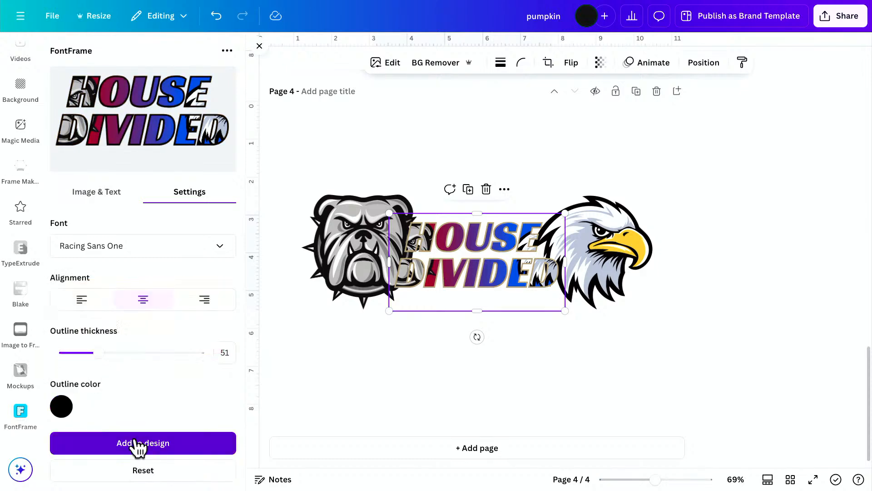
pyautogui.click(420, 229)
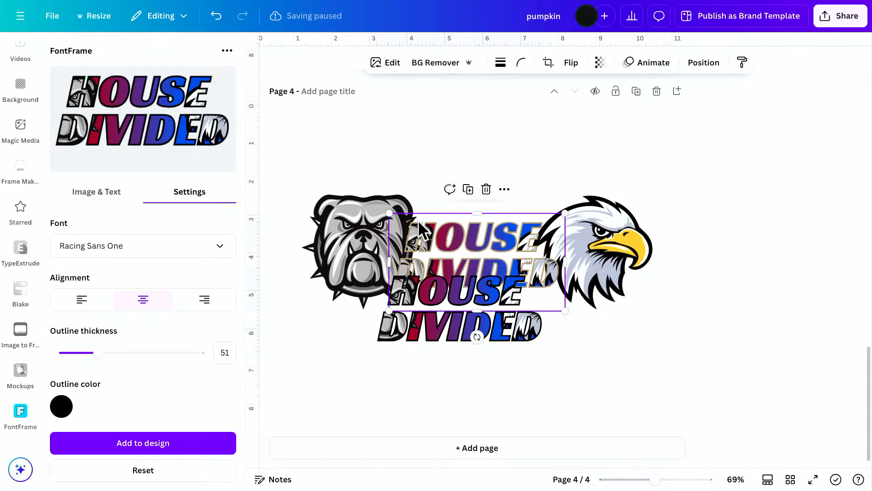
pyautogui.press('Delete')
# Enlarge the black-outlined HOUSE DIVIDED lettering and center it across the bulldog and eagle heads.
pyautogui.click(538, 274)
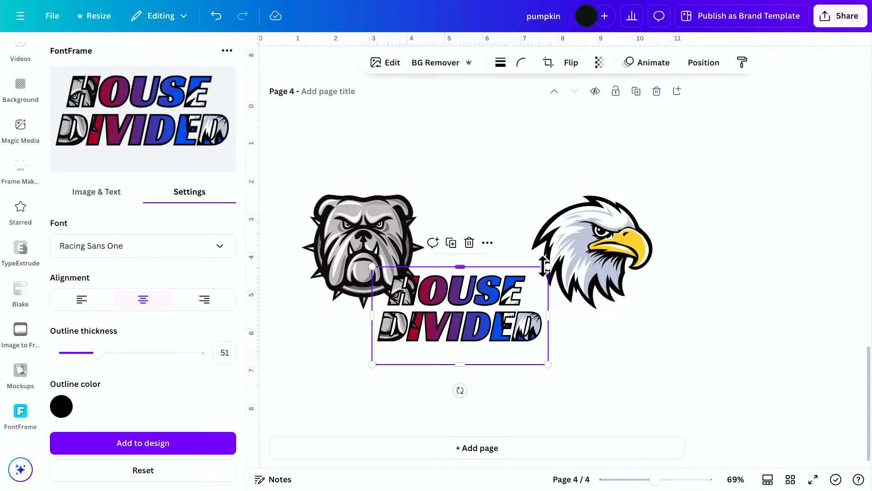
pyautogui.moveTo(545, 267); pyautogui.dragTo(674, 196)
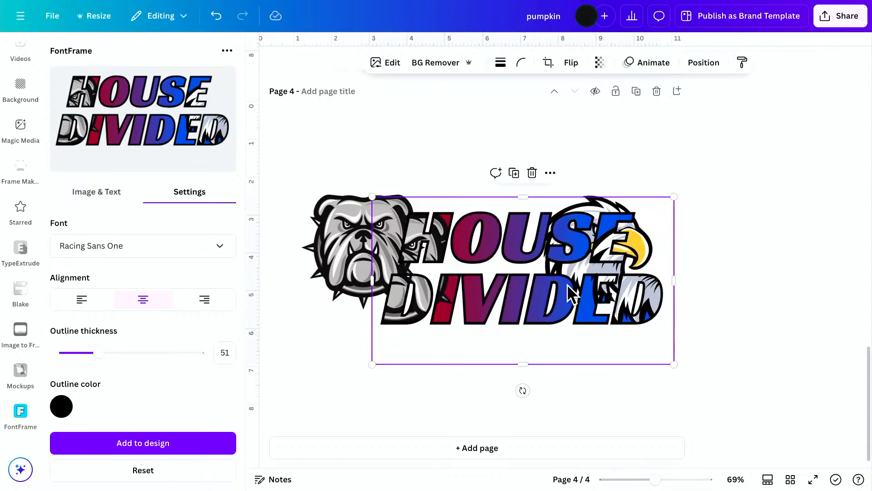
pyautogui.moveTo(568, 286); pyautogui.dragTo(519, 268)
pyautogui.moveTo(325, 178); pyautogui.dragTo(309, 170)
pyautogui.moveTo(432, 263); pyautogui.dragTo(440, 263)
# Move the eagle and bulldog heads outward so they extend past the two ends of the lettering.
pyautogui.moveTo(650, 247); pyautogui.dragTo(660, 240)
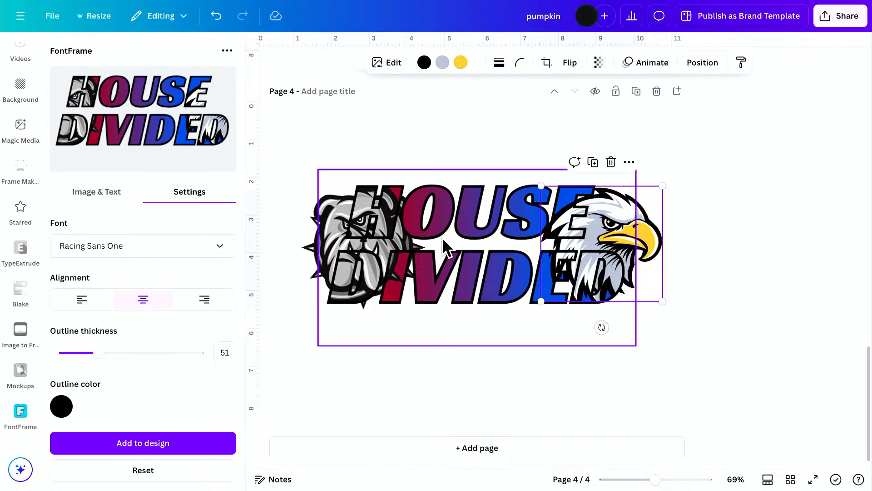
pyautogui.moveTo(306, 233); pyautogui.dragTo(286, 232)
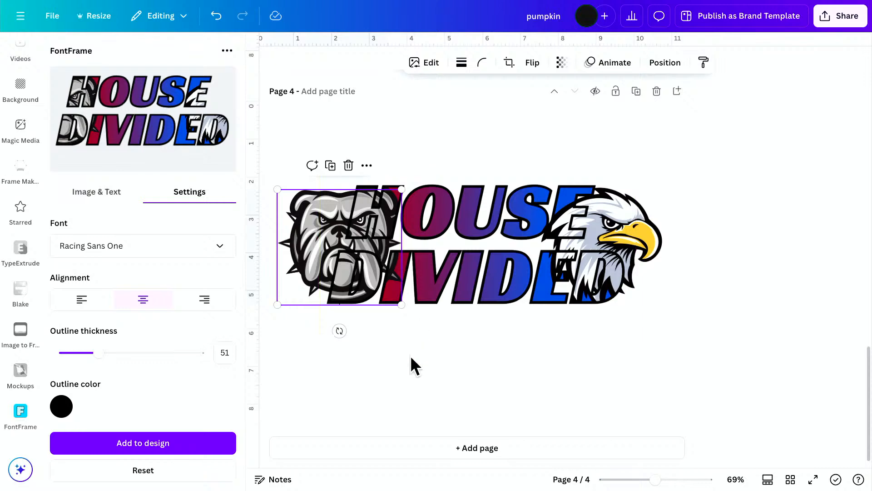
pyautogui.click(388, 364)
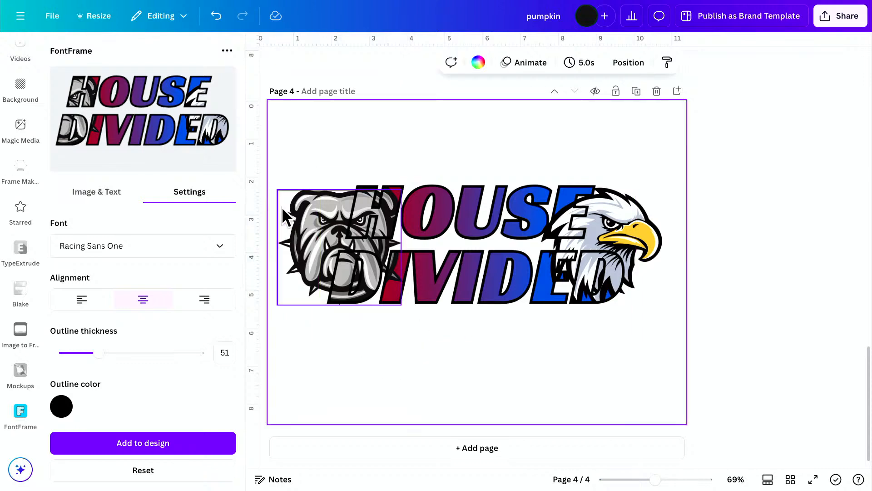
pyautogui.click(282, 206)
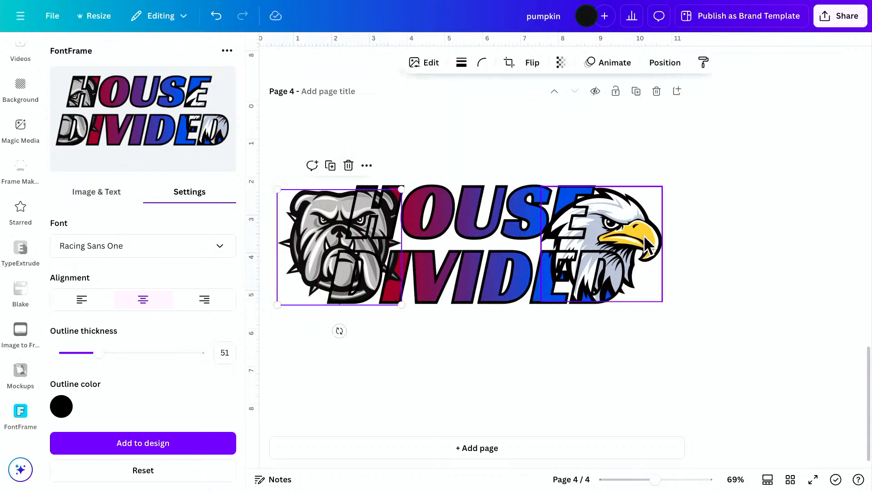
pyautogui.click(611, 266)
pyautogui.click(480, 382)
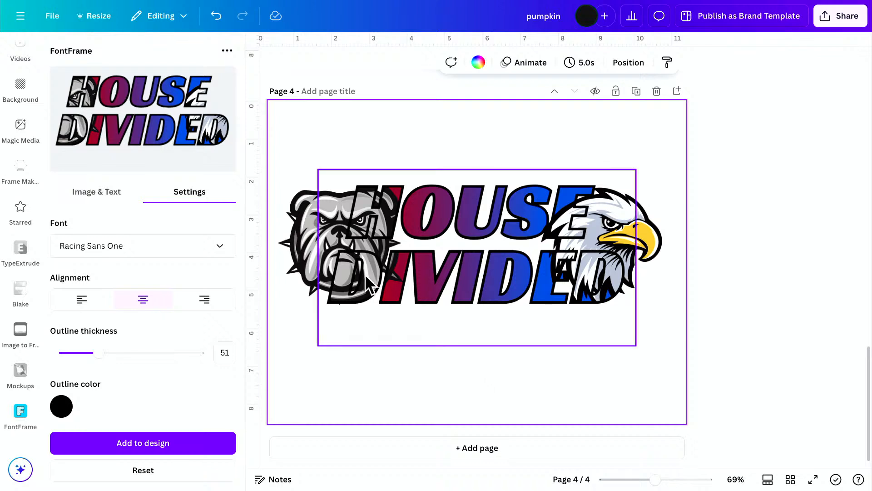
# Enlarge the bulldog and eagle heads slightly, and shift the eagle up and outward.
pyautogui.click(307, 258)
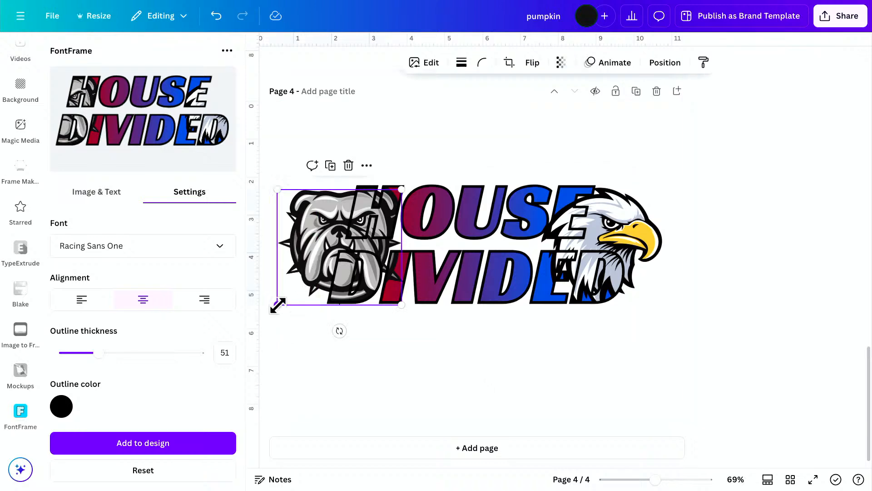
pyautogui.moveTo(278, 305); pyautogui.dragTo(267, 311)
pyautogui.click(474, 378)
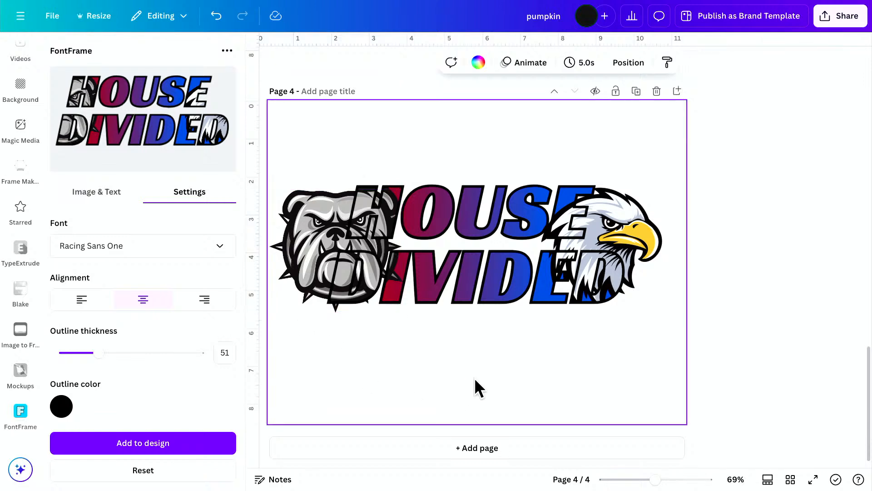
pyautogui.click(641, 214)
pyautogui.moveTo(661, 301); pyautogui.dragTo(672, 314)
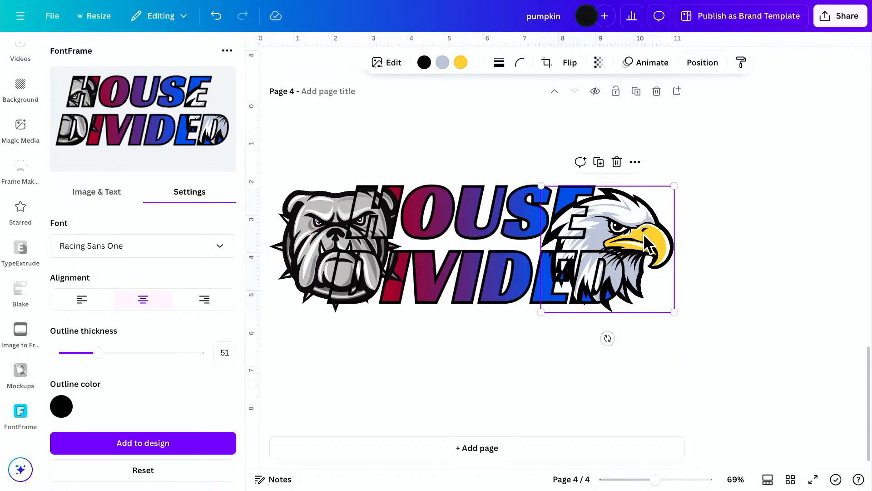
pyautogui.moveTo(644, 236); pyautogui.dragTo(651, 231)
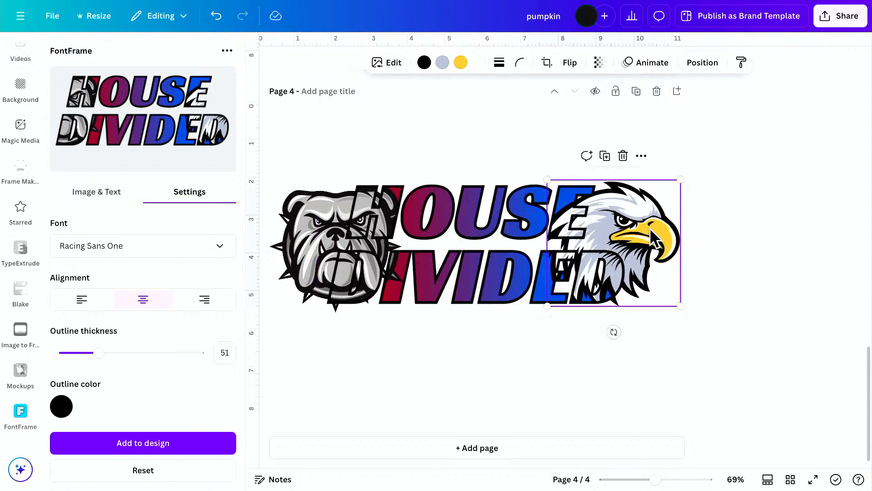
pyautogui.click(418, 369)
# Replace the page's HOUSE DIVIDED lettering with a version in the Black Han Sans font.
pyautogui.click(152, 246)
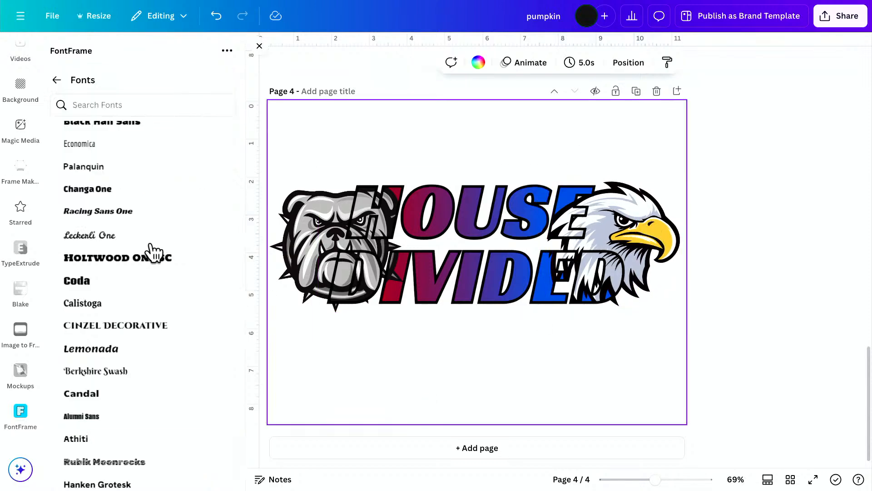
pyautogui.scroll(3, 152, 266)
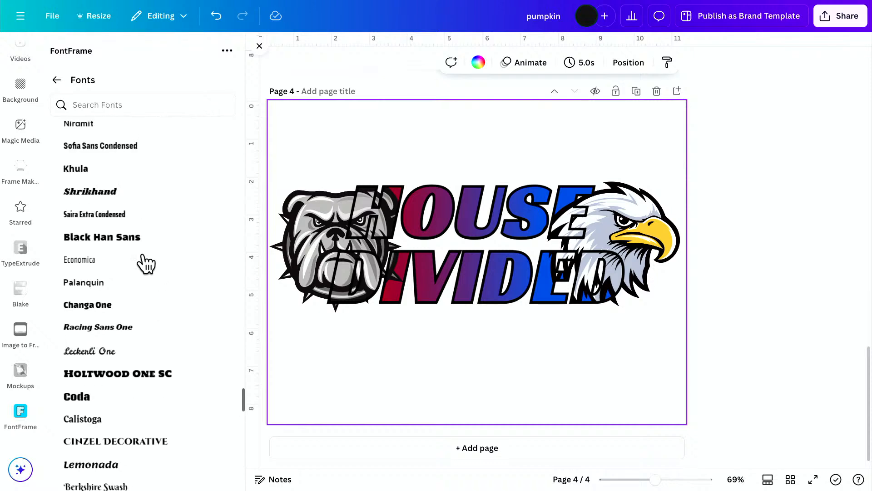
pyautogui.click(113, 238)
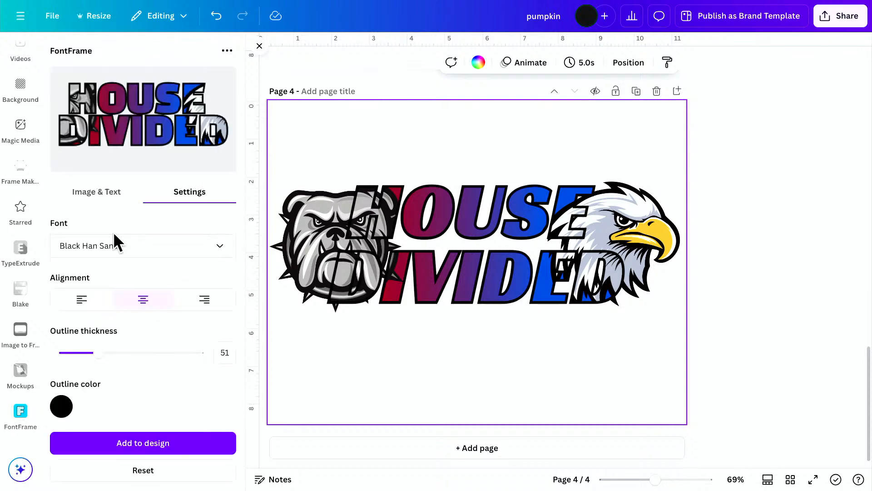
pyautogui.click(152, 444)
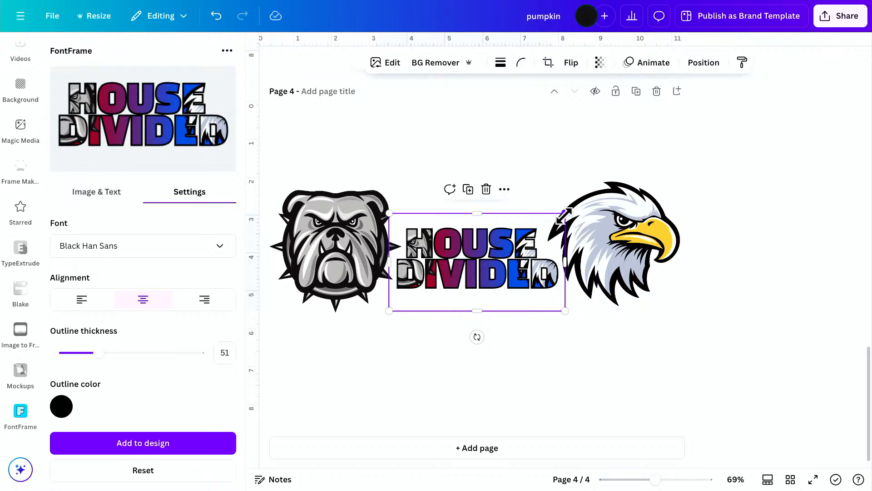
# Enlarge the Black Han Sans lettering to about 8.1 wide by 4.5 high and place it between the mascots.
pyautogui.moveTo(565, 213); pyautogui.dragTo(664, 165)
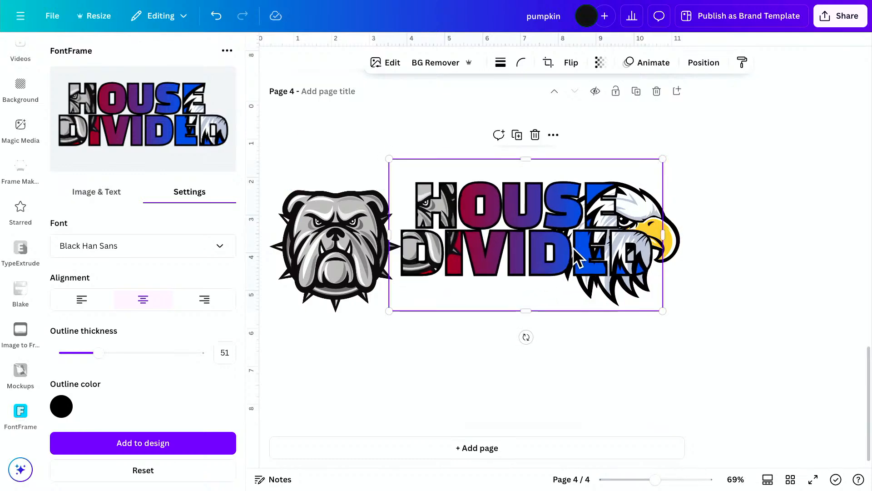
pyautogui.moveTo(579, 257); pyautogui.dragTo(500, 267)
pyautogui.moveTo(584, 328); pyautogui.dragTo(620, 345)
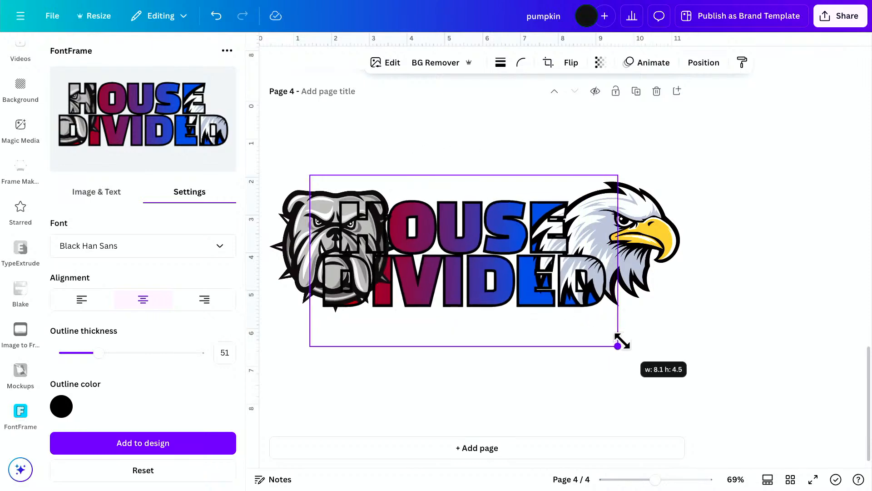
pyautogui.moveTo(496, 294); pyautogui.dragTo(502, 287)
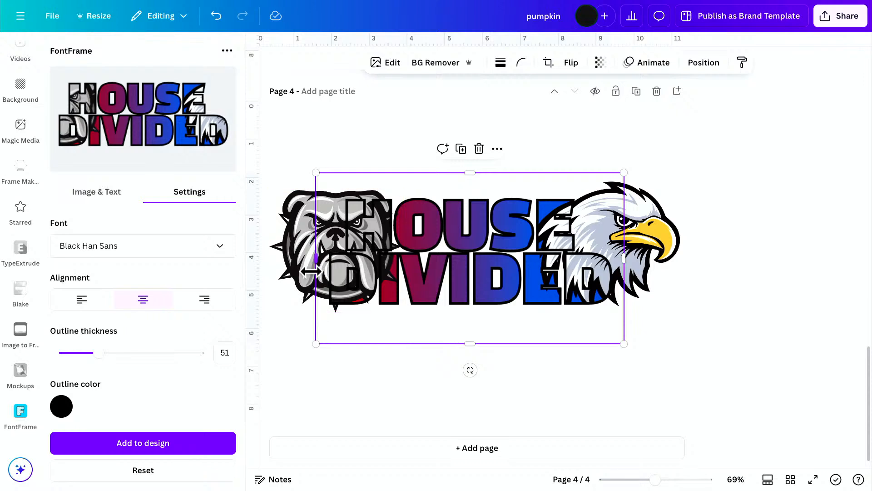
# Enlarge the bulldog head slightly from its lower outer corner.
pyautogui.click(299, 271)
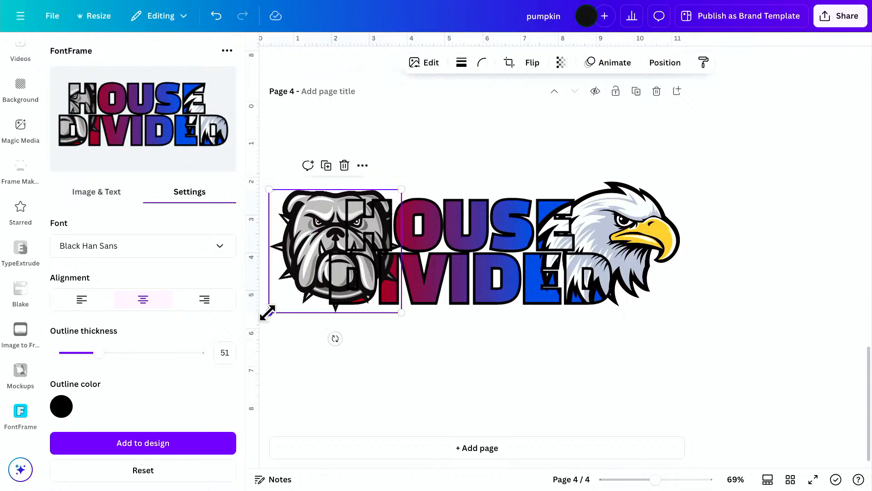
pyautogui.moveTo(265, 313)
pyautogui.mouseDown()
pyautogui.moveTo(271, 304)
pyautogui.moveTo(260, 312)
pyautogui.mouseUp()
pyautogui.click(369, 374)
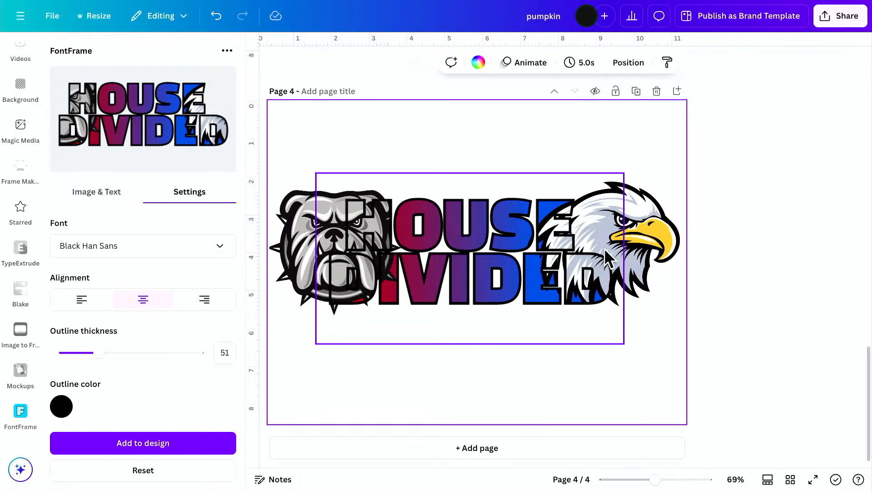
# Move the eagle head inward and down over the end of the lettering, and enlarge it slightly.
pyautogui.click(650, 236)
pyautogui.moveTo(649, 235); pyautogui.dragTo(626, 234)
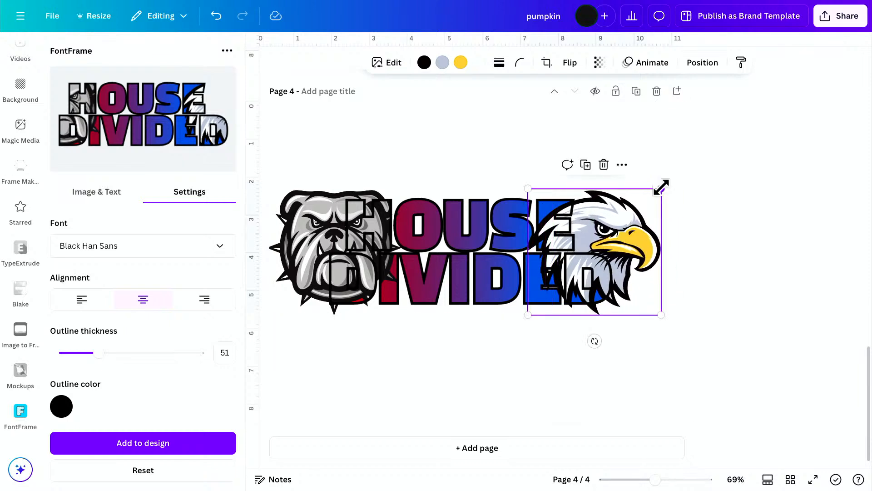
pyautogui.moveTo(662, 187); pyautogui.dragTo(671, 183)
pyautogui.moveTo(634, 234)
pyautogui.mouseDown()
pyautogui.moveTo(635, 222)
pyautogui.moveTo(635, 234)
pyautogui.mouseUp()
pyautogui.click(564, 357)
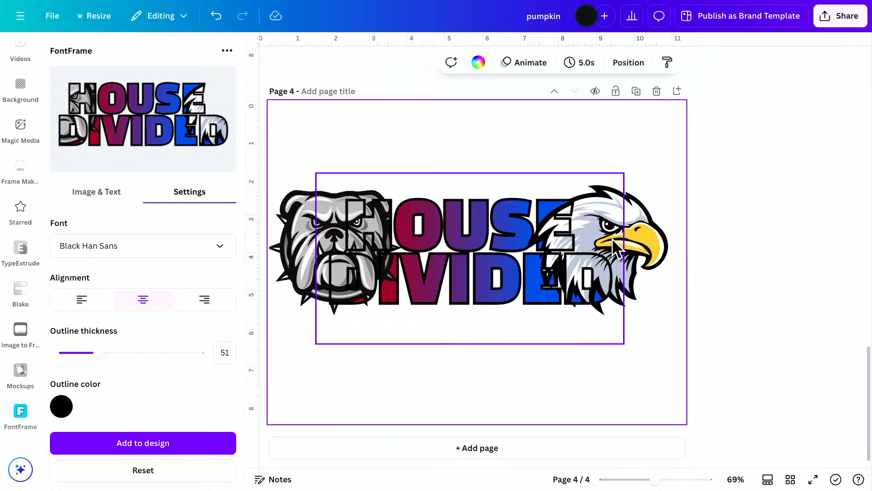
# Duplicate the eagle head and place the copy directly below the original.
pyautogui.click(628, 248)
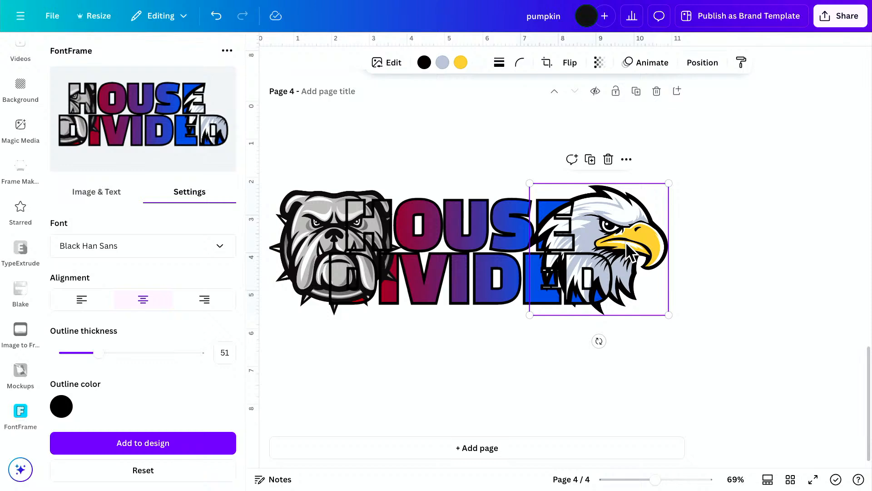
pyautogui.hotkey('ctrl', 'd')
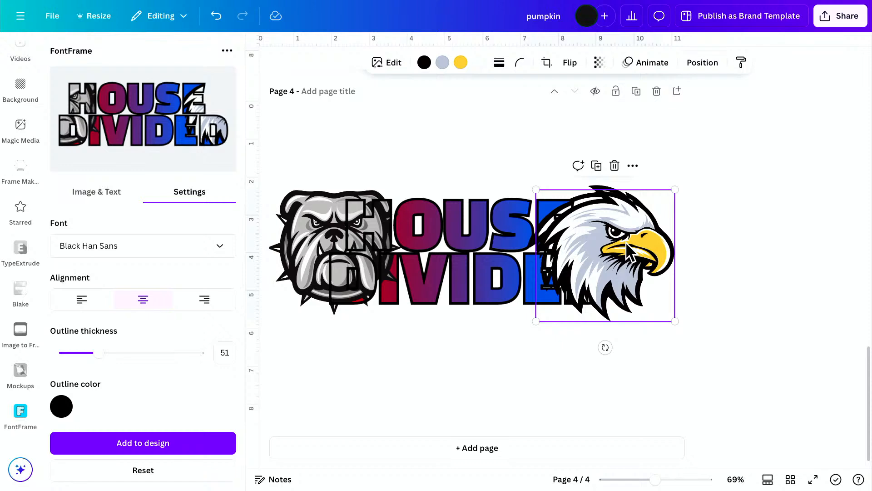
pyautogui.moveTo(626, 245); pyautogui.dragTo(619, 372)
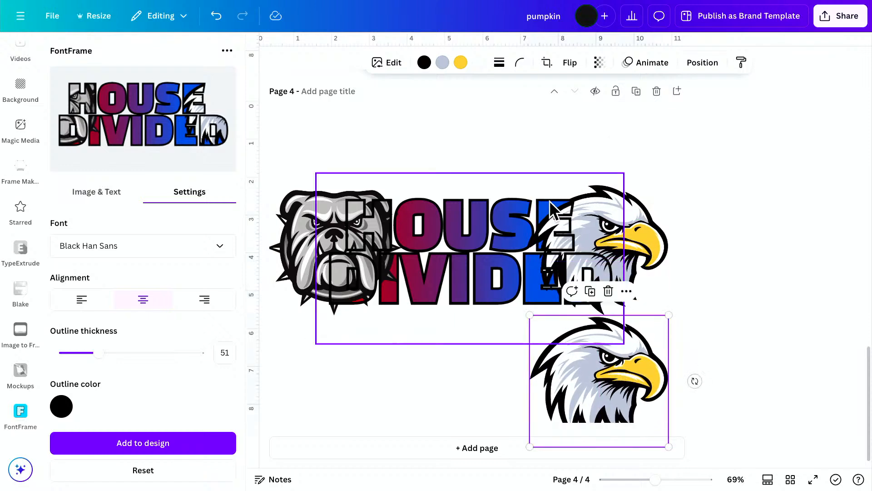
# Try to crop the upper eagle head where it overlaps the end of the lettering.
pyautogui.click(647, 230)
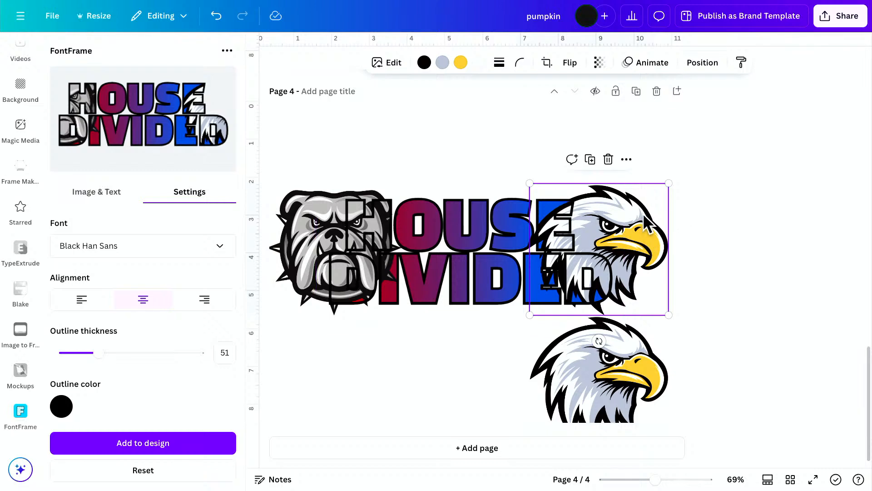
pyautogui.scroll(1, 643, 214)
pyautogui.scroll(1, 765, 233)
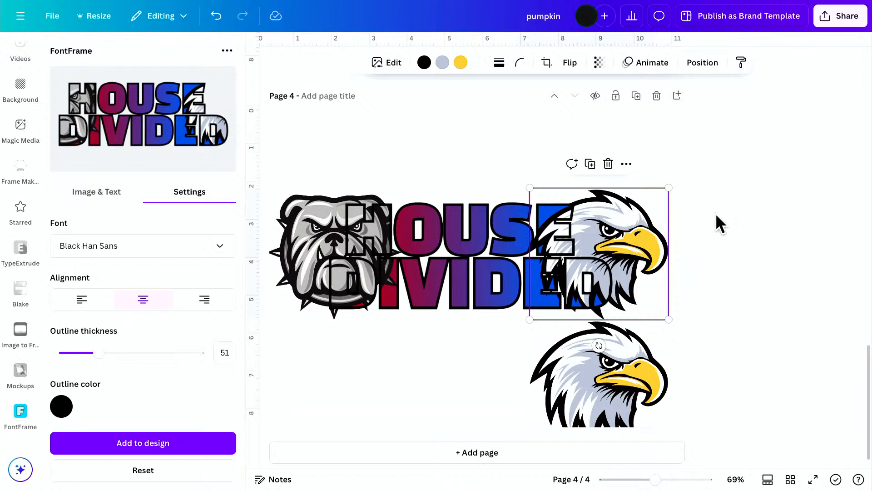
pyautogui.scroll(-1, 715, 214)
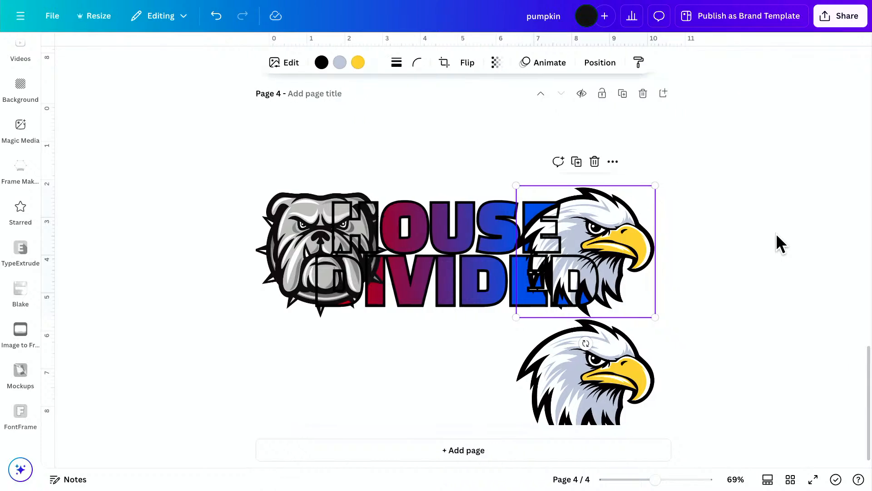
pyautogui.click(444, 62)
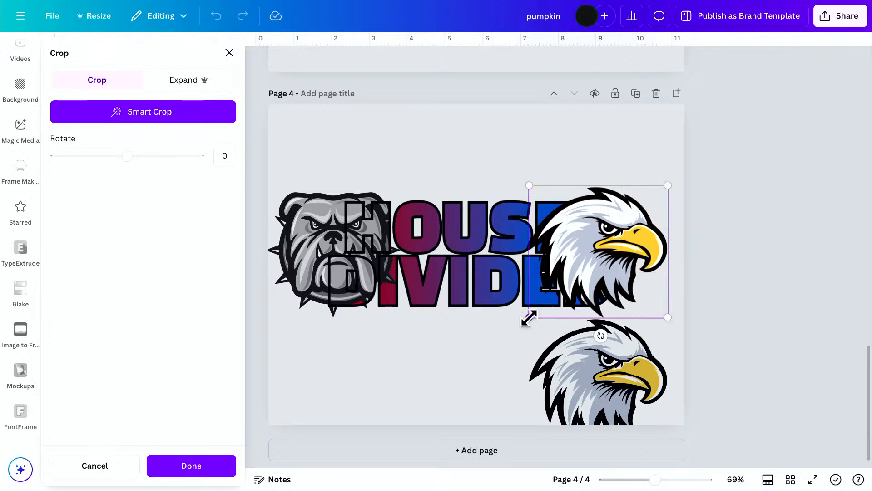
pyautogui.click(750, 294)
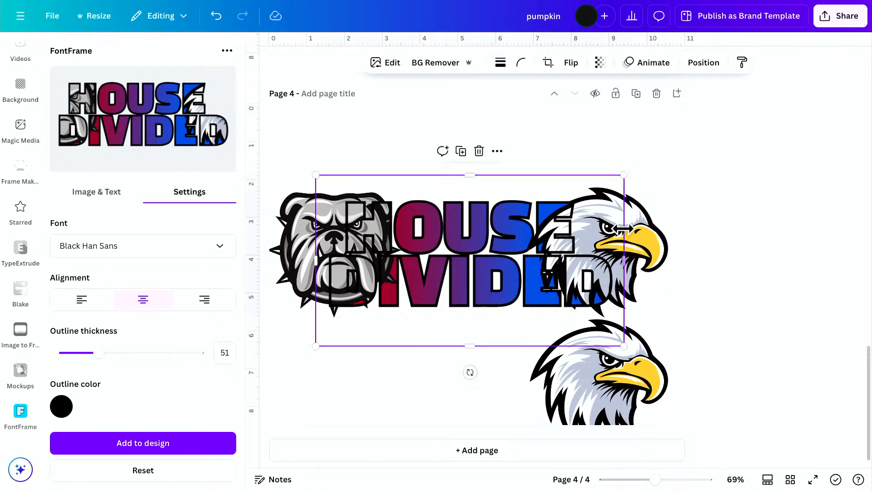
pyautogui.click(663, 205)
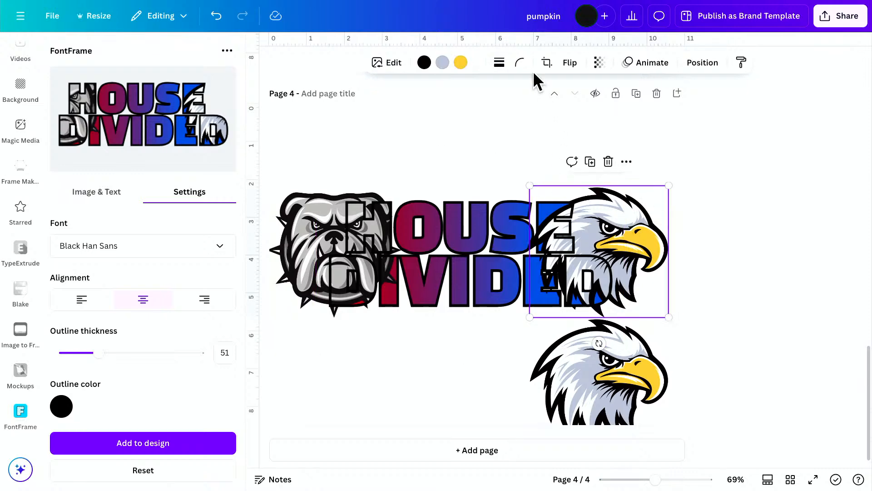
pyautogui.click(549, 61)
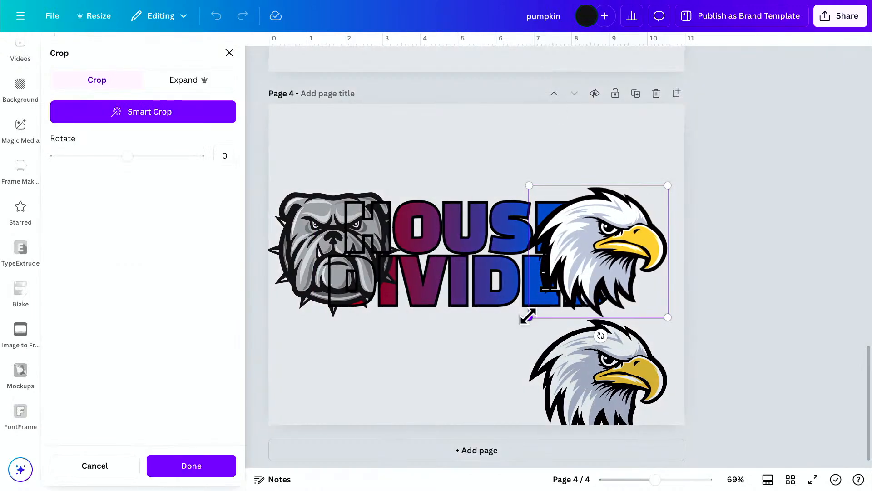
pyautogui.moveTo(539, 266); pyautogui.dragTo(580, 284)
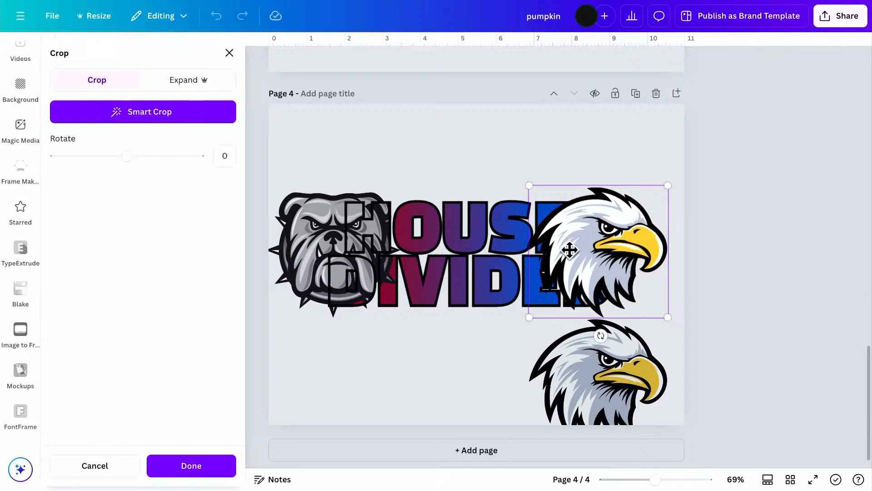
pyautogui.click(730, 243)
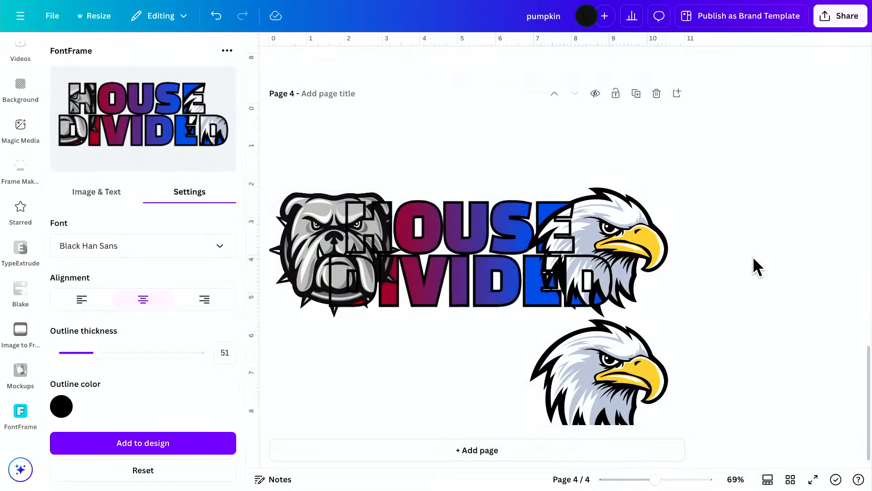
pyautogui.click(649, 236)
pyautogui.click(329, 245)
pyautogui.click(302, 243)
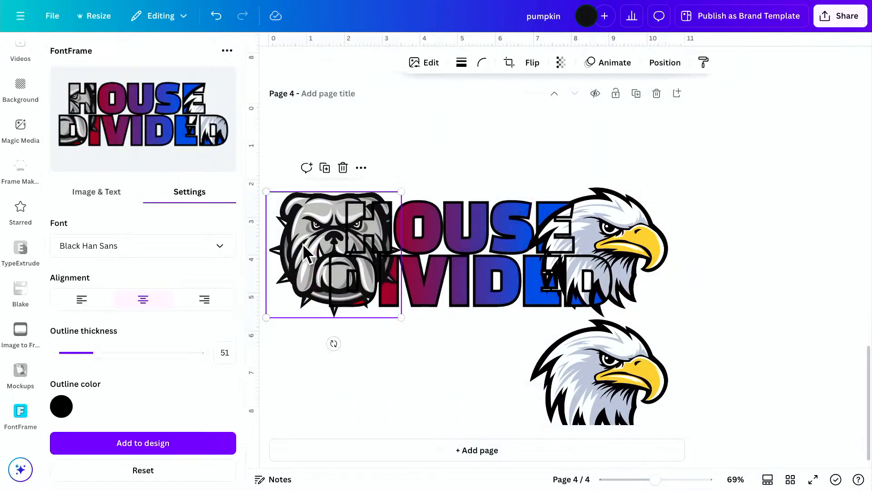
pyautogui.click(509, 62)
pyautogui.moveTo(400, 191); pyautogui.dragTo(323, 189)
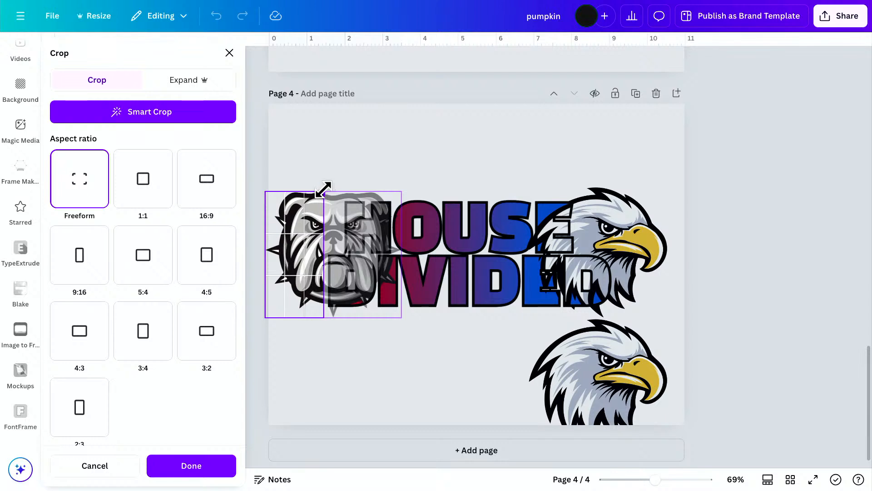
pyautogui.moveTo(323, 189); pyautogui.dragTo(411, 187)
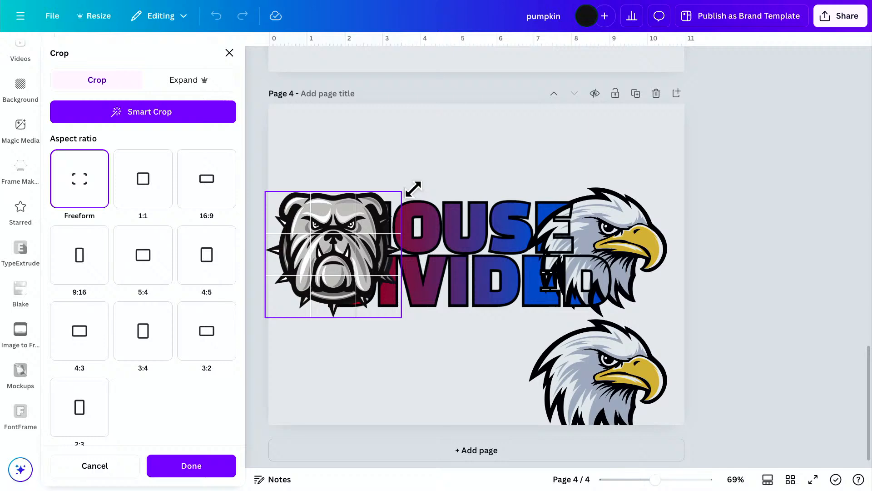
pyautogui.click(453, 155)
# Place a copy of the bulldog head below the original, and crop the upper one to the strip outside the D of DIVIDED.
pyautogui.moveTo(301, 225); pyautogui.dragTo(320, 371)
pyautogui.click(294, 194)
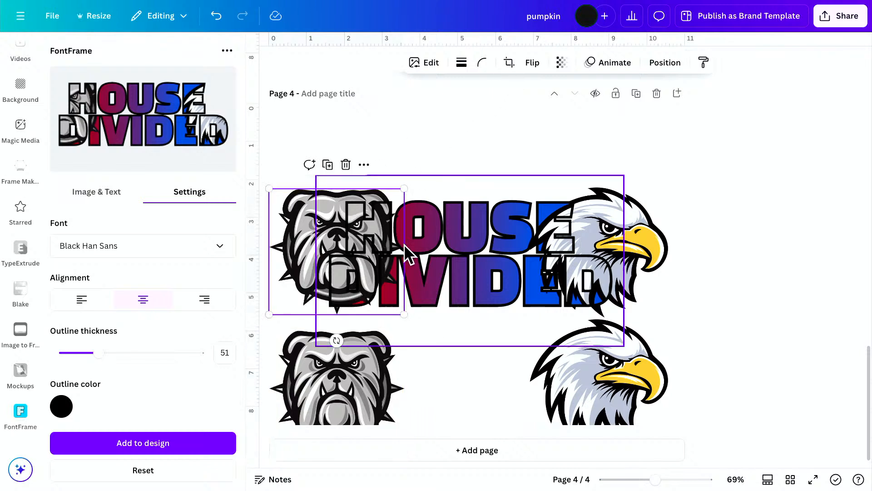
pyautogui.click(509, 66)
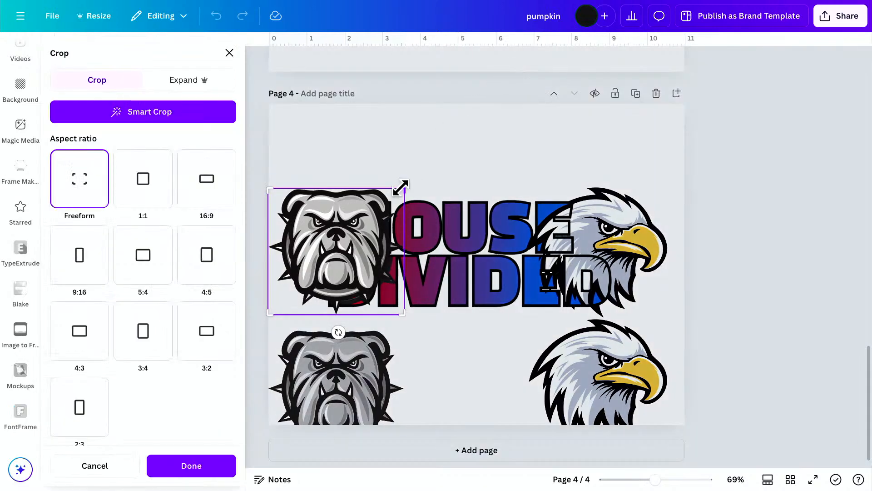
pyautogui.moveTo(401, 187); pyautogui.dragTo(325, 188)
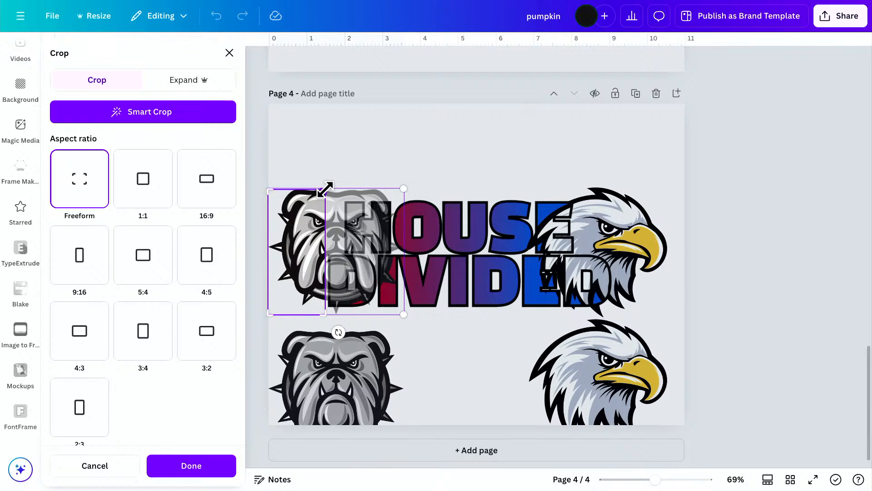
pyautogui.click(481, 129)
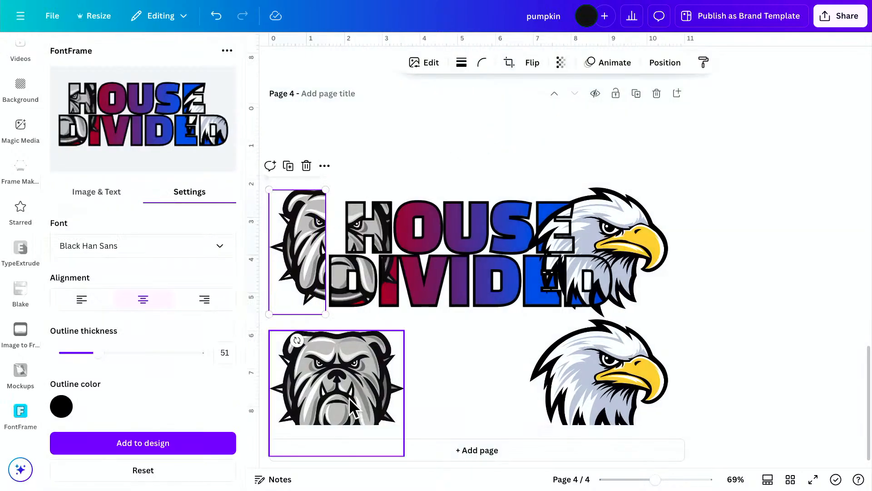
# Move the full bulldog copy up onto the cropped strip and send it behind the HOUSE DIVIDED lettering.
pyautogui.moveTo(346, 402); pyautogui.dragTo(343, 259)
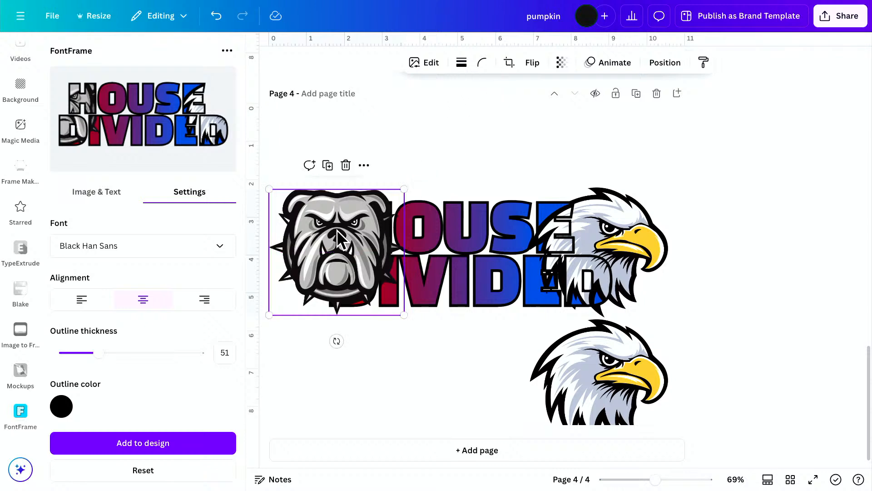
pyautogui.hotkey('ctrl', '[')
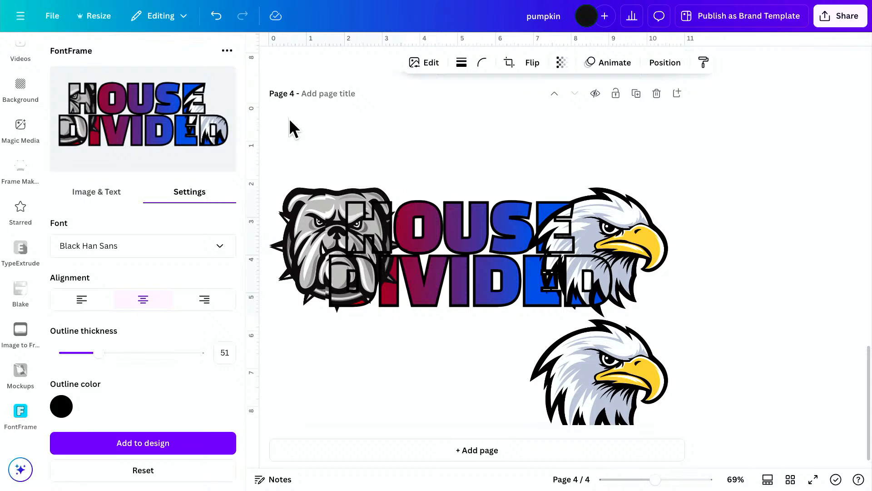
pyautogui.scroll(-1, 289, 118)
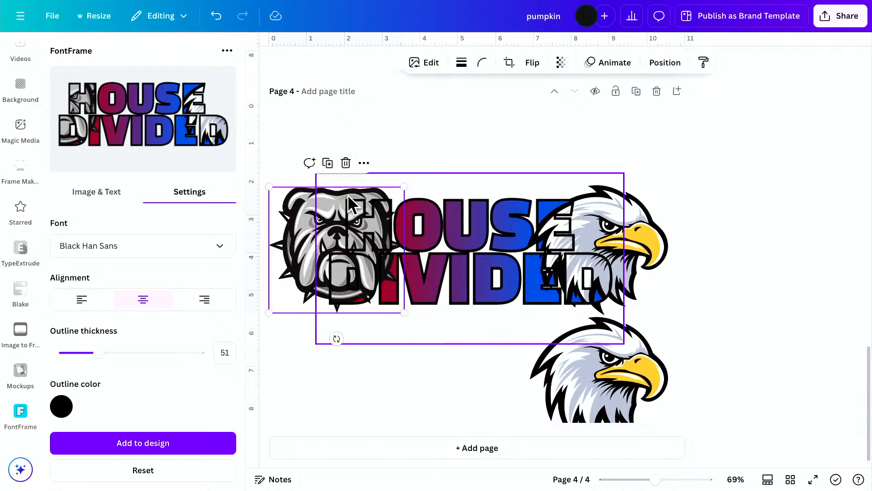
pyautogui.click(276, 193)
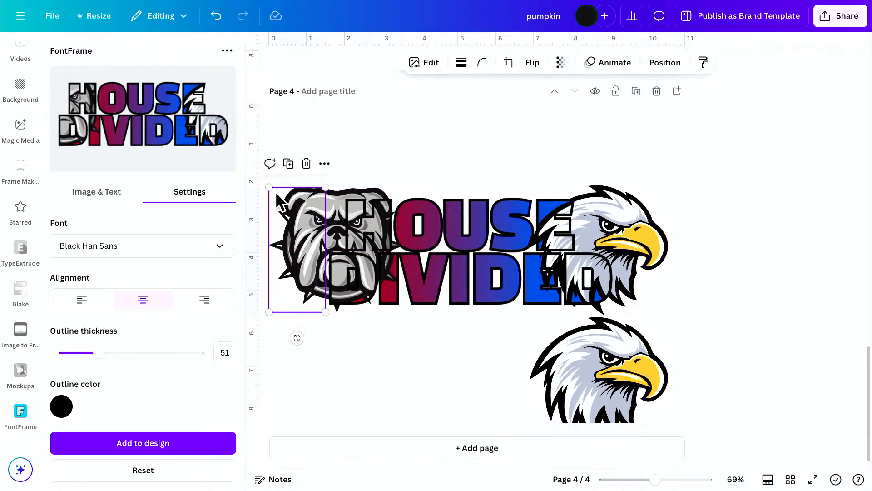
pyautogui.click(437, 151)
pyautogui.click(343, 195)
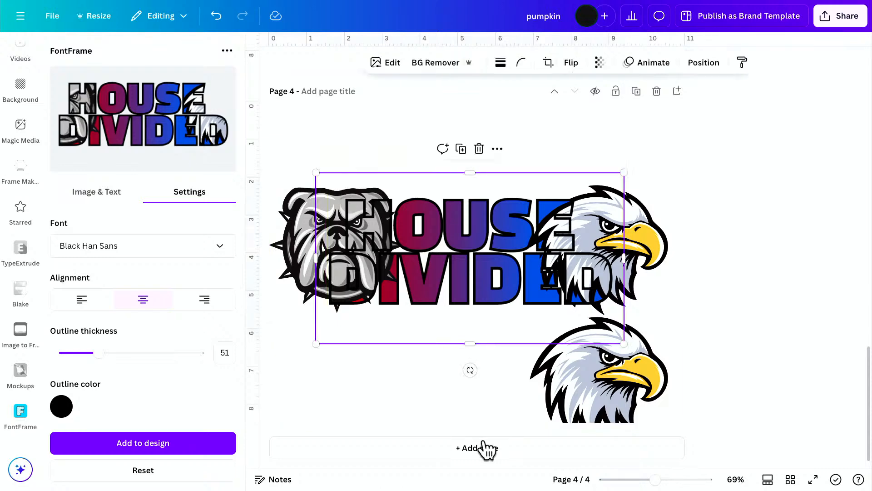
# Align the cropped bulldog strip with the full bulldog head behind it so their outlines match.
pyautogui.moveTo(655, 480); pyautogui.dragTo(675, 480)
pyautogui.hscroll(-2, 486, 415)
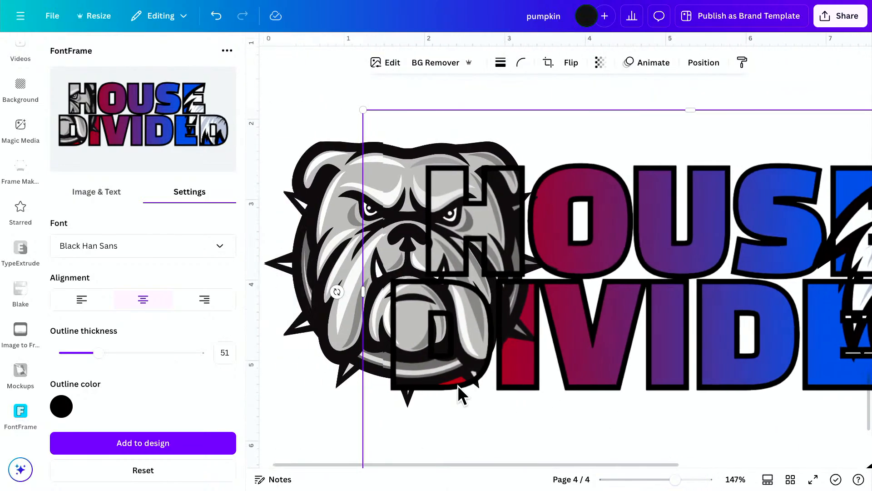
pyautogui.click(344, 250)
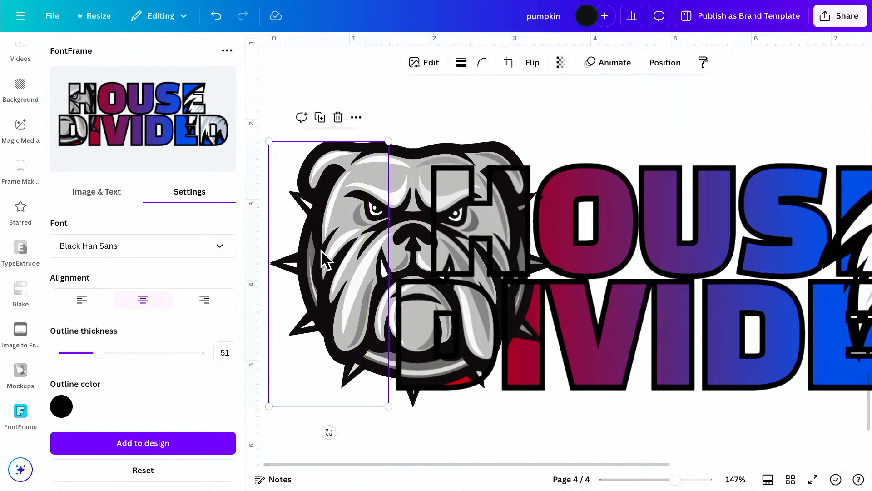
pyautogui.hotkey('shift', 'Down')
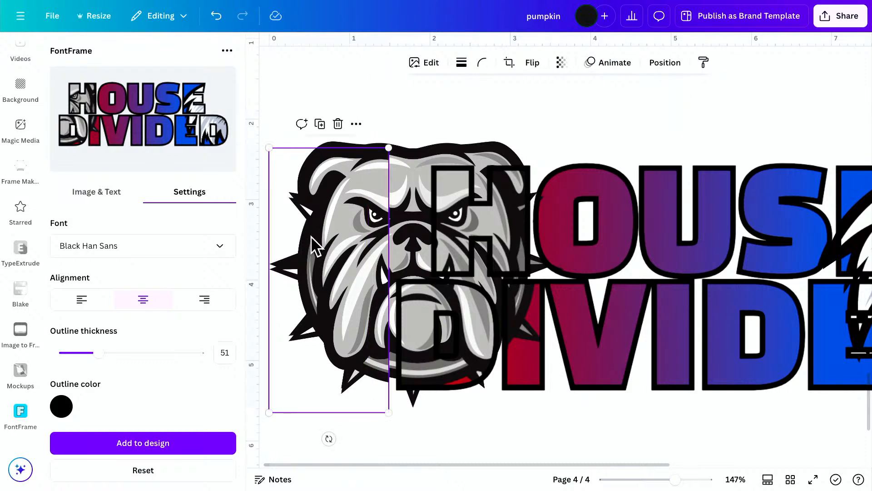
pyautogui.moveTo(333, 266); pyautogui.dragTo(334, 262)
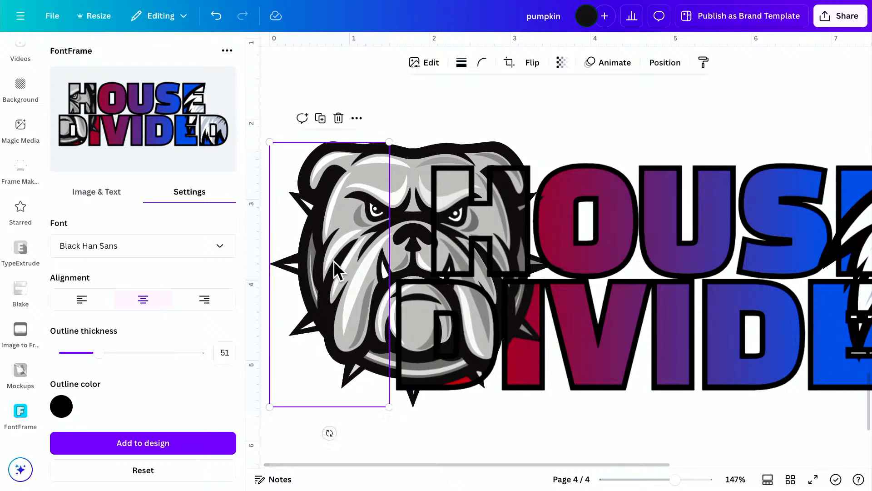
pyautogui.click(573, 127)
pyautogui.click(303, 223)
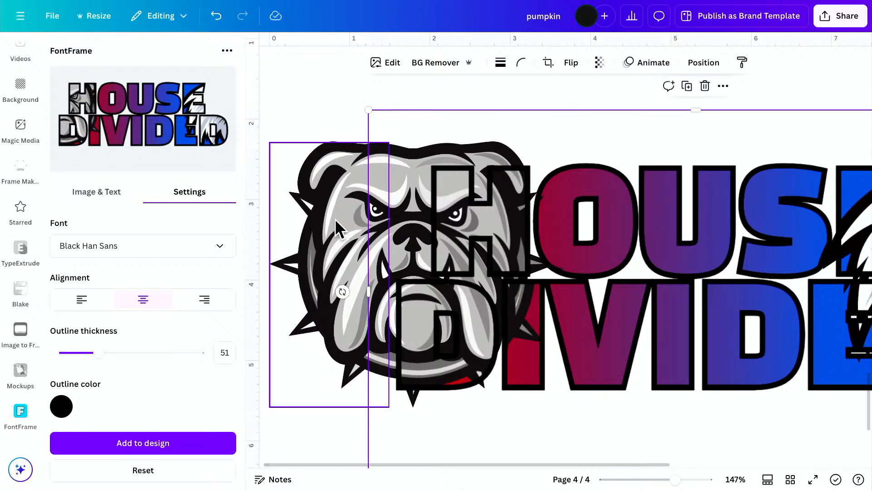
pyautogui.moveTo(335, 220); pyautogui.dragTo(335, 222)
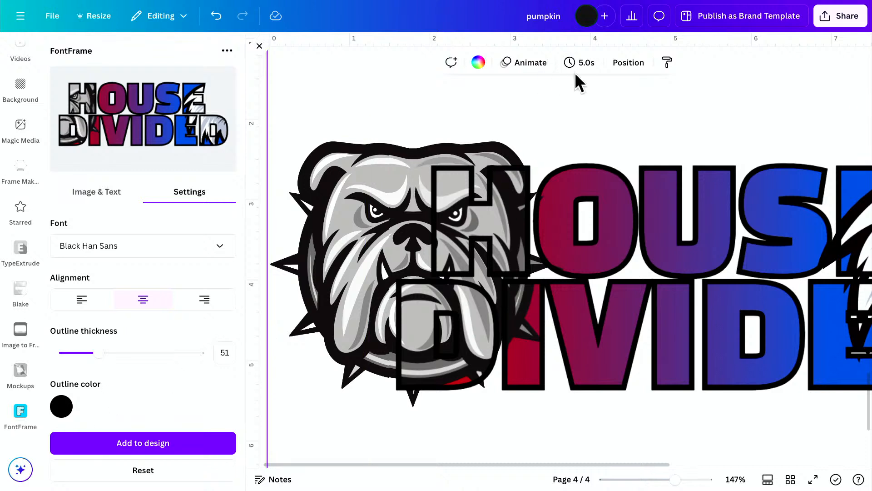
# Crop the rearmost full bulldog layer to its upper part, ending beside the H and just above the D of DIVIDED.
pyautogui.click(633, 63)
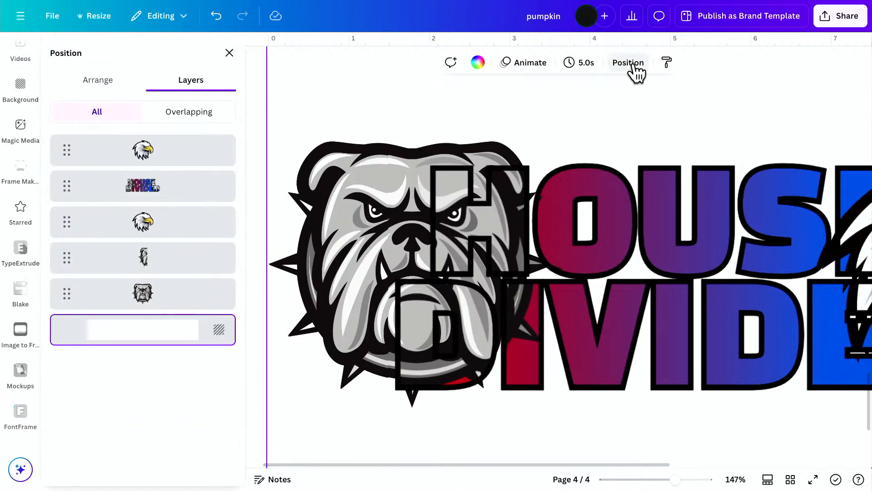
pyautogui.click(162, 300)
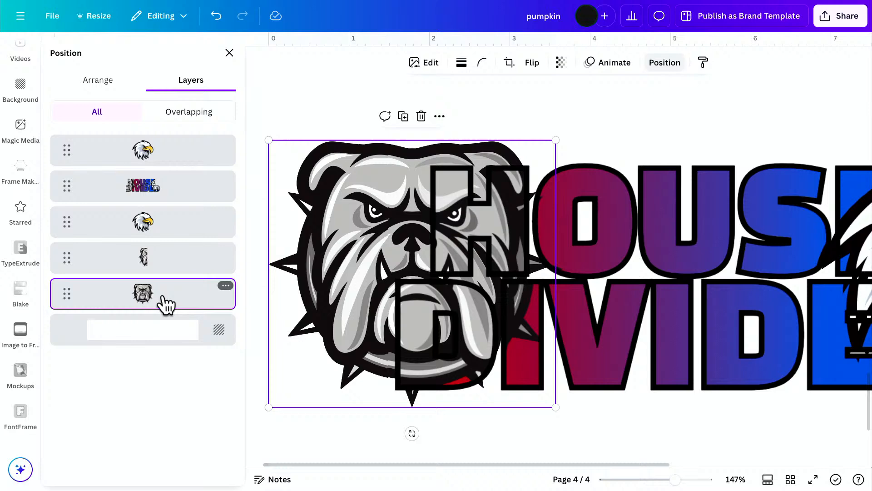
pyautogui.click(510, 63)
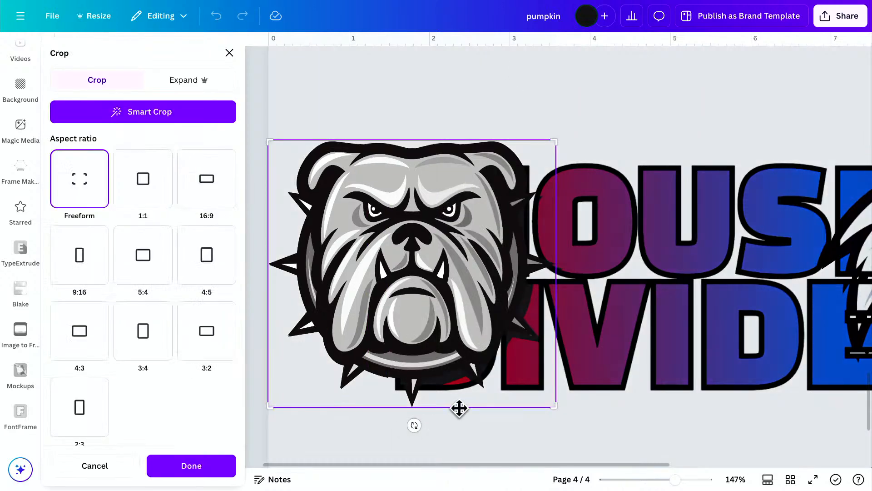
pyautogui.moveTo(459, 398); pyautogui.dragTo(459, 375)
pyautogui.moveTo(554, 409); pyautogui.dragTo(425, 273)
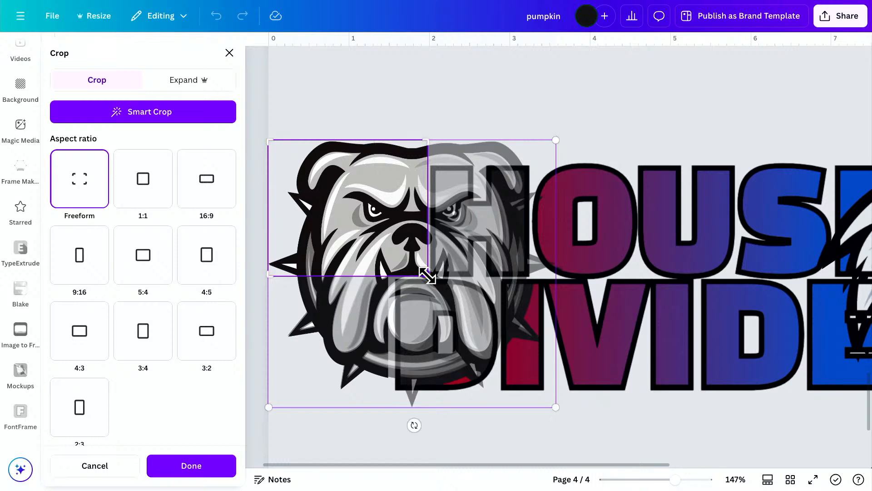
pyautogui.click(691, 107)
pyautogui.click(689, 98)
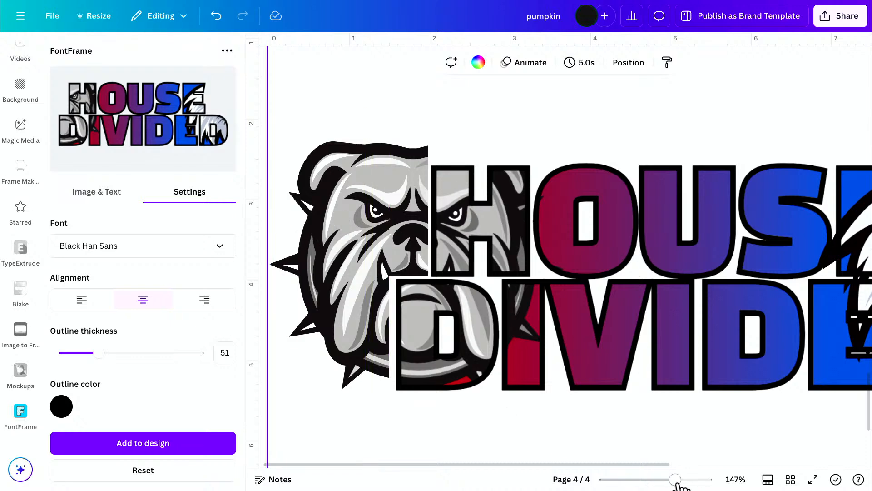
# Crop the rearmost bulldog layer slightly tighter so gaps separate it from the H of HOUSE and the D of DIVIDED.
pyautogui.moveTo(676, 481); pyautogui.dragTo(653, 480)
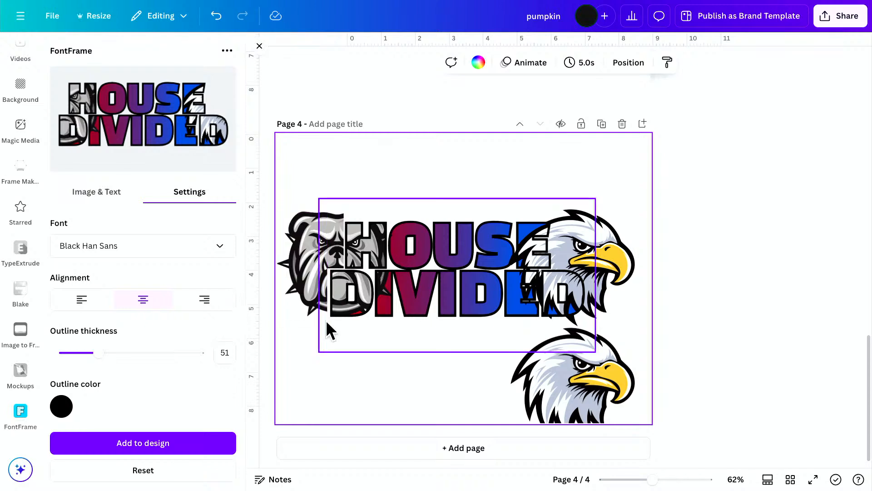
pyautogui.click(629, 63)
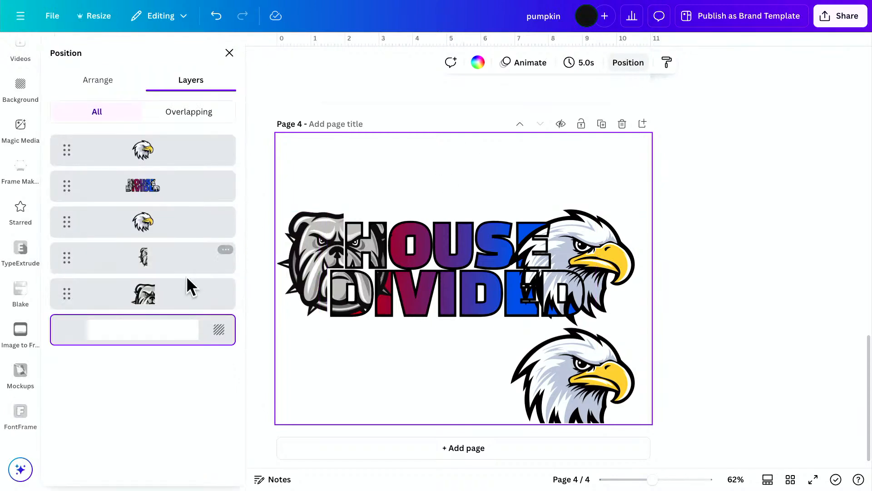
pyautogui.click(187, 299)
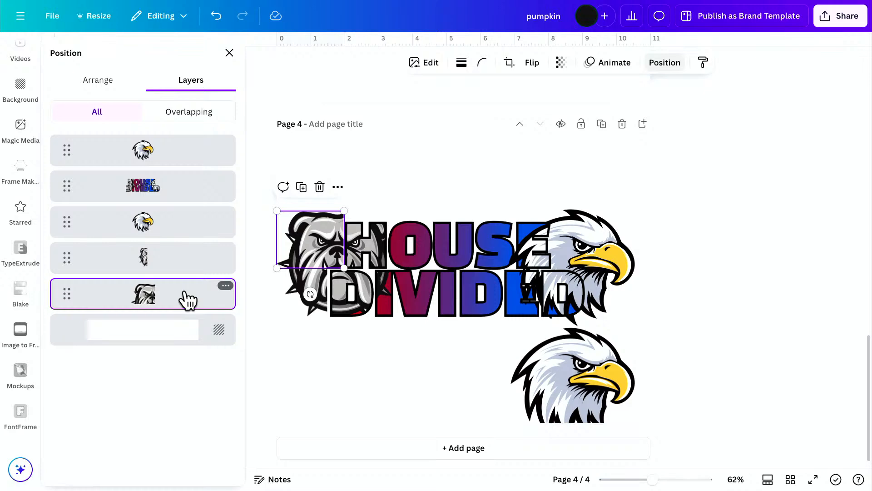
pyautogui.moveTo(651, 480); pyautogui.dragTo(680, 480)
pyautogui.hscroll(-3, 492, 374)
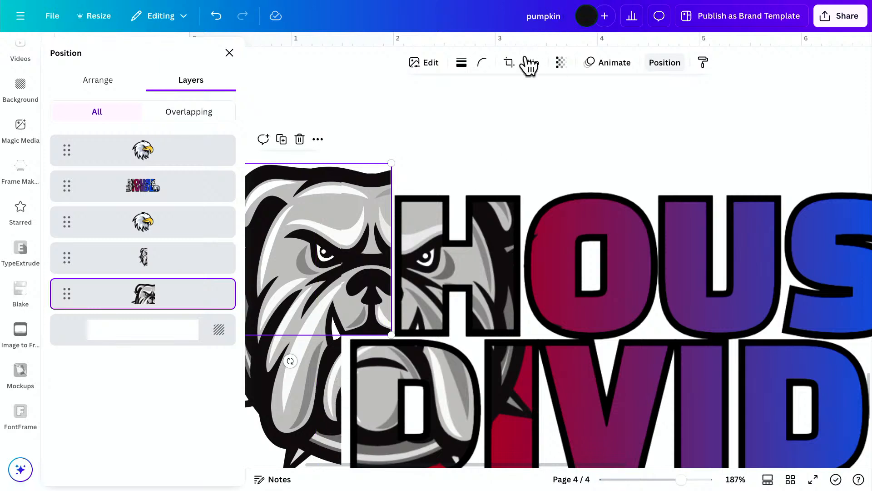
pyautogui.click(510, 63)
pyautogui.moveTo(394, 161); pyautogui.dragTo(387, 161)
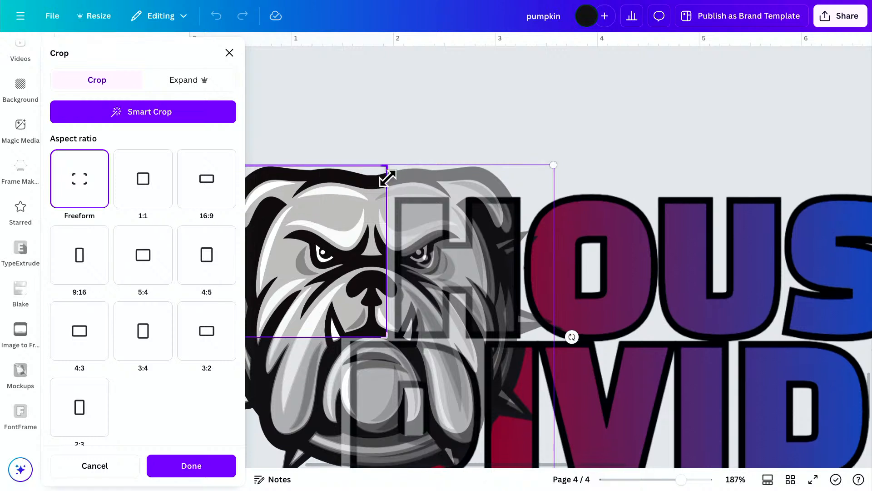
pyautogui.moveTo(385, 334); pyautogui.dragTo(382, 327)
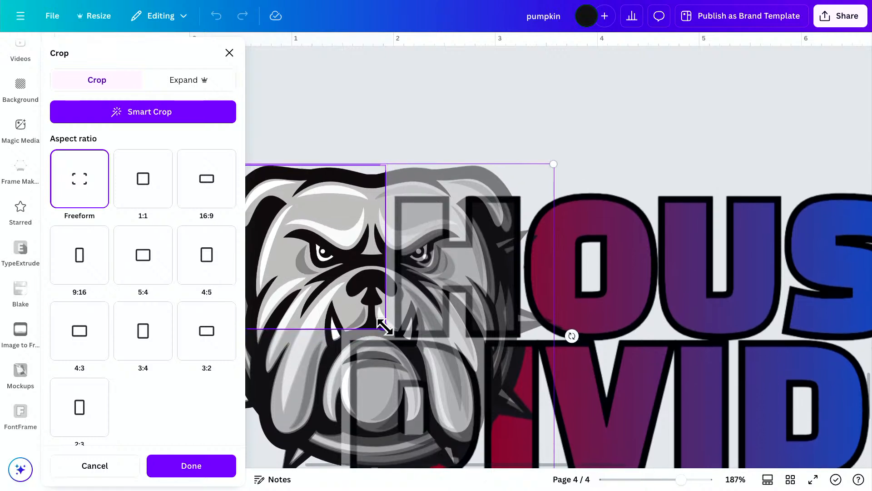
pyautogui.click(680, 138)
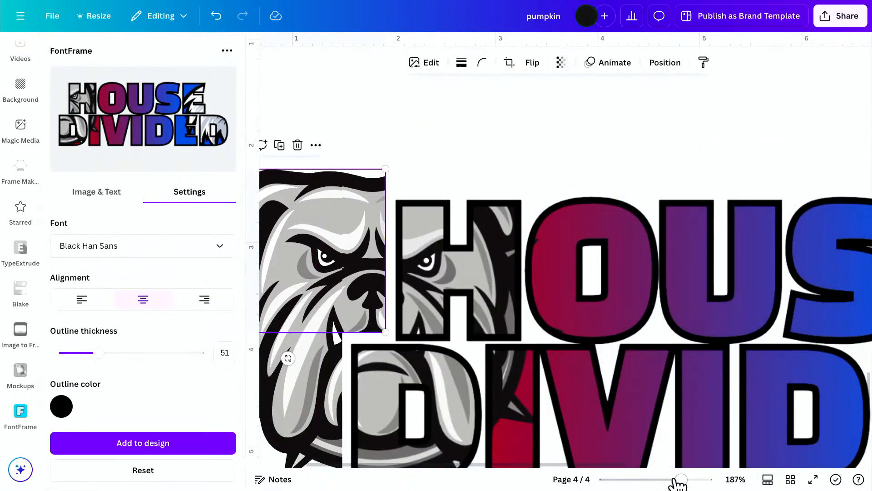
pyautogui.moveTo(676, 480); pyautogui.dragTo(659, 480)
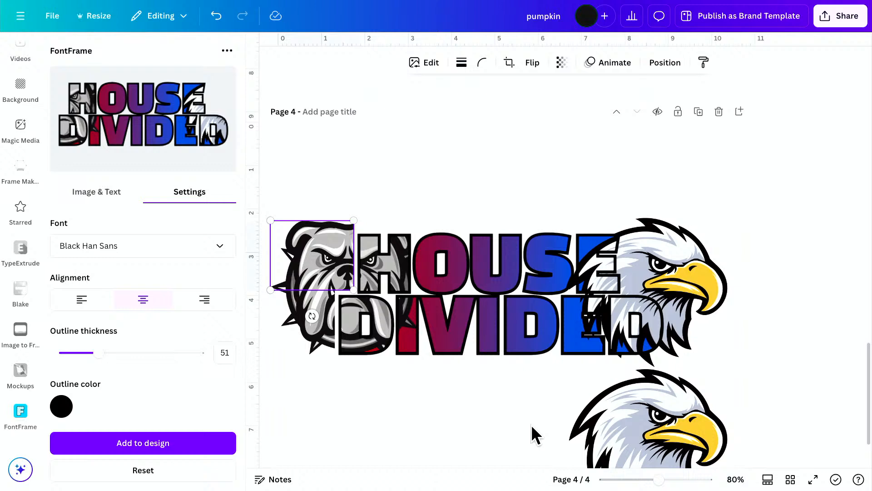
pyautogui.click(458, 418)
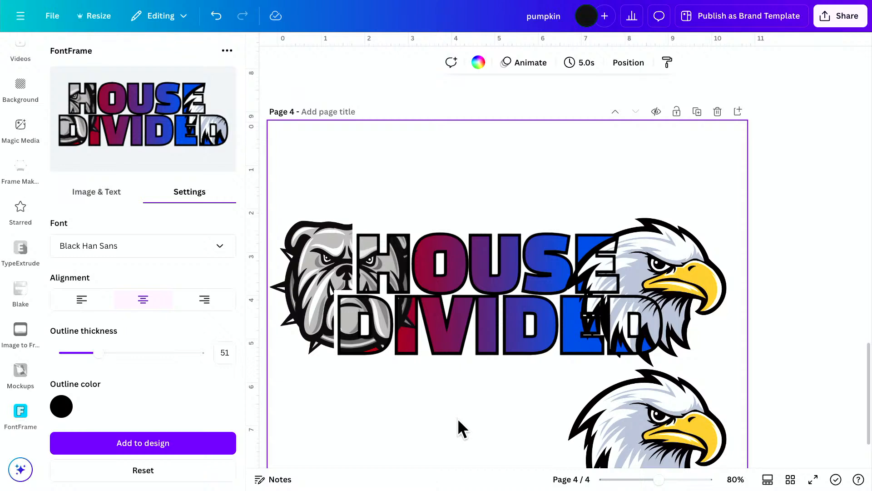
pyautogui.click(659, 418)
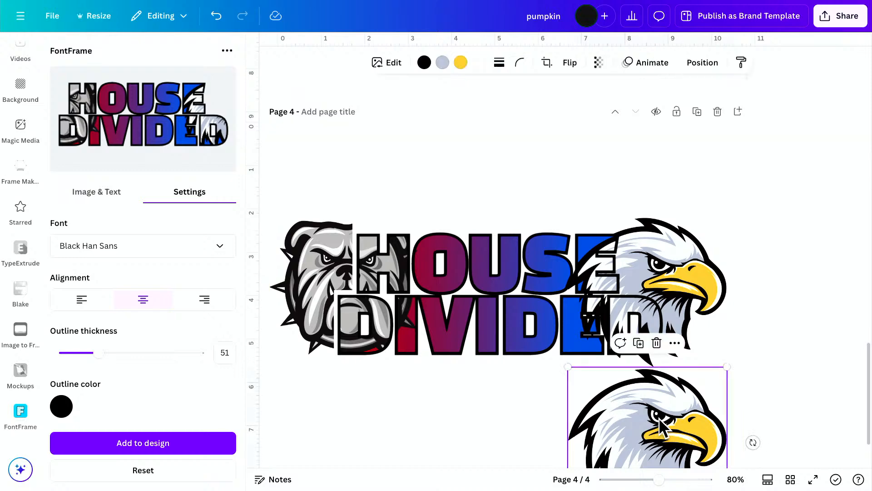
pyautogui.click(547, 62)
pyautogui.click(450, 396)
pyautogui.click(719, 257)
pyautogui.click(546, 63)
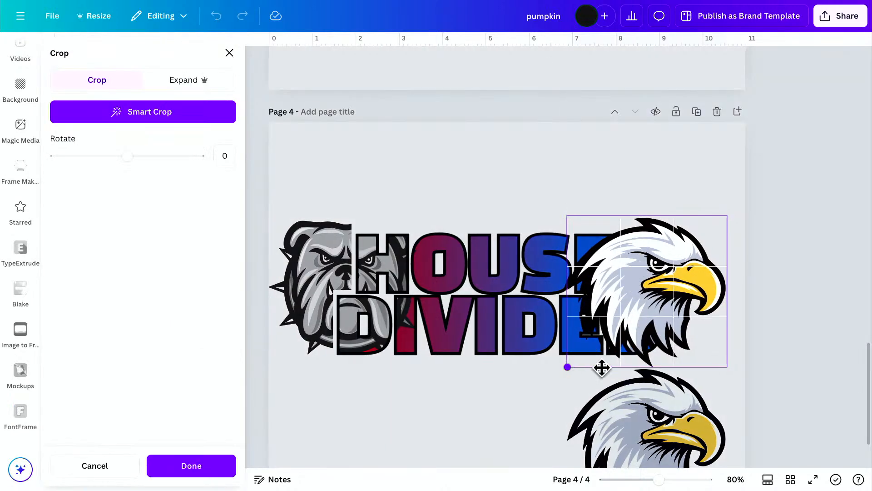
pyautogui.click(479, 451)
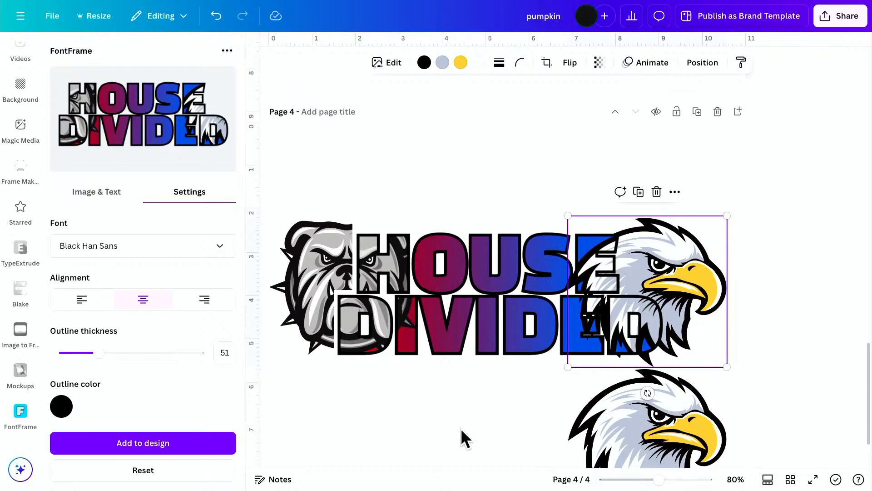
# Review the pumpkin and sunflower designs on pages 1 to 3, comparing how image and lettering overlap.
pyautogui.scroll(10, 471, 374)
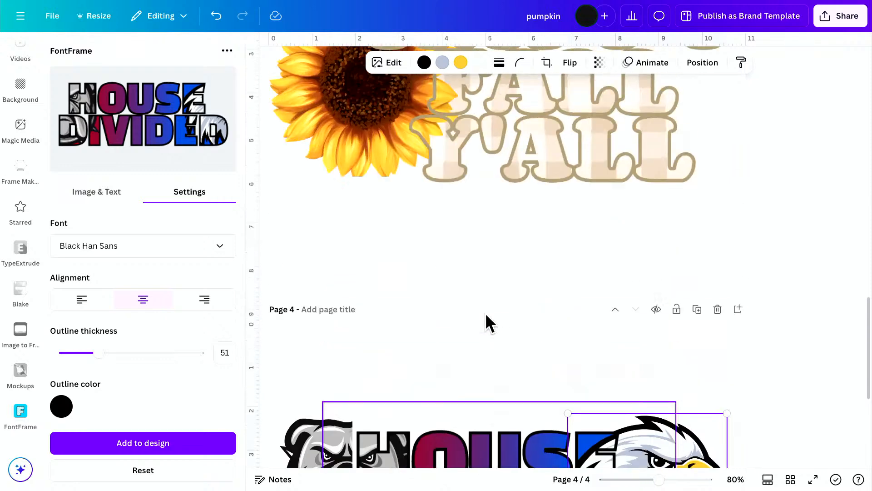
pyautogui.scroll(15, 485, 313)
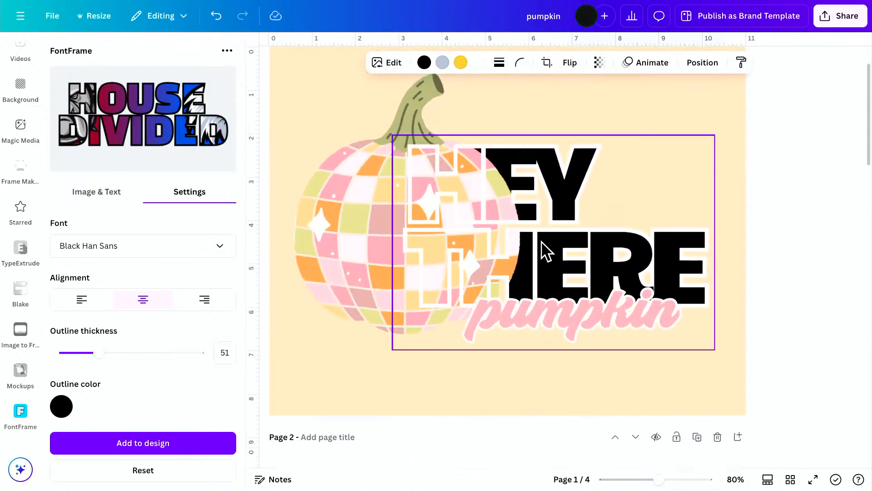
pyautogui.scroll(2, 469, 181)
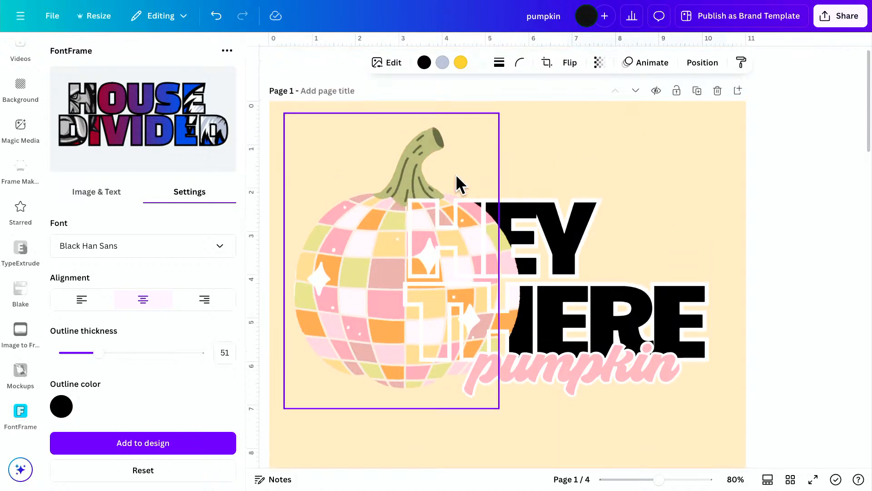
pyautogui.scroll(-6, 424, 297)
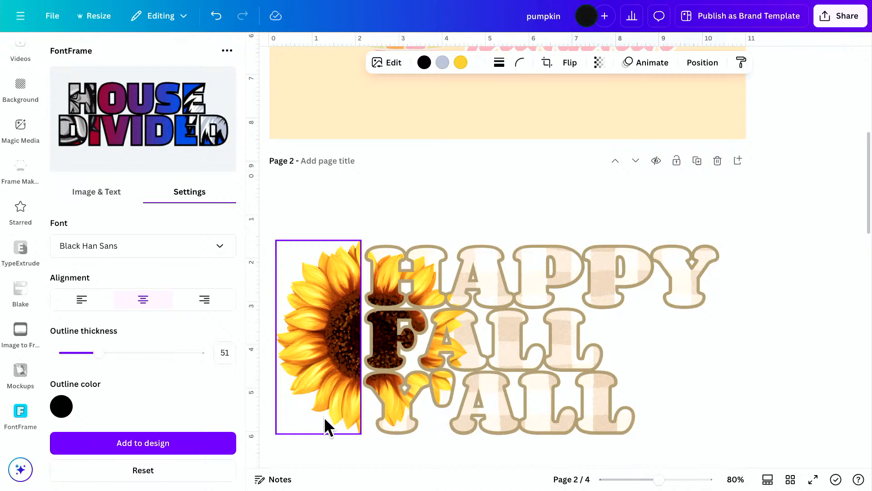
pyautogui.scroll(-15, 324, 416)
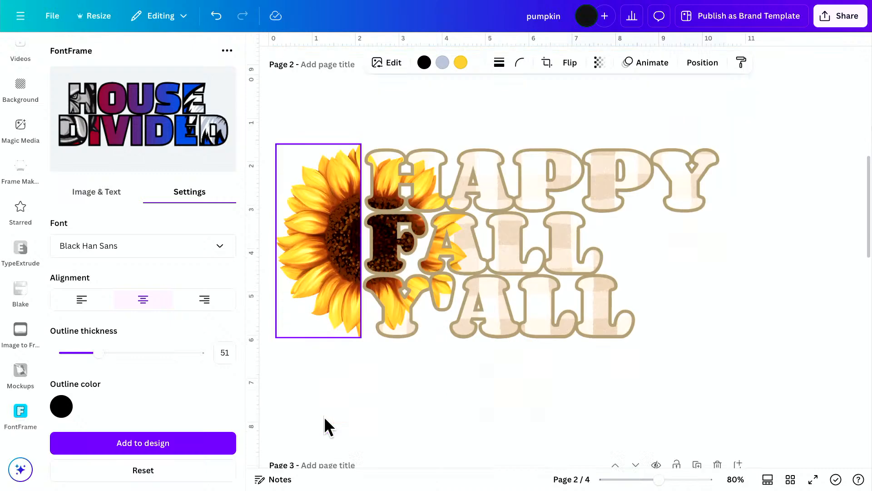
pyautogui.scroll(-3, 497, 411)
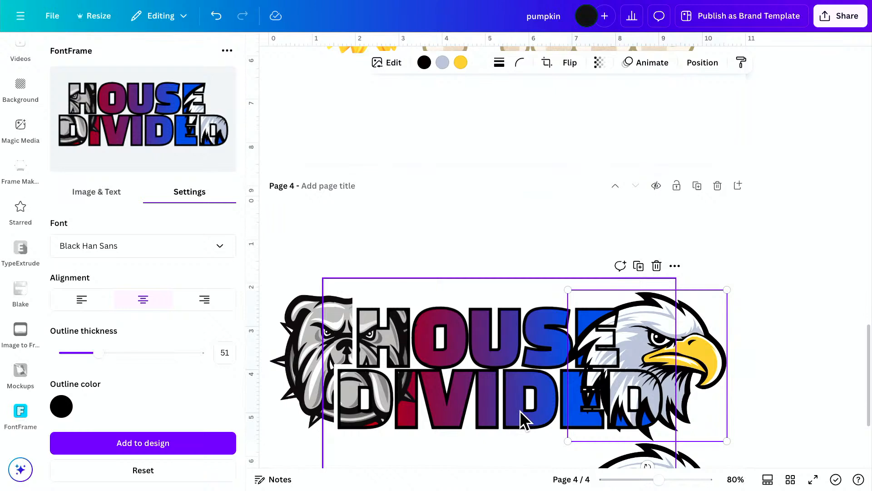
pyautogui.scroll(-3, 521, 411)
pyautogui.scroll(4, 540, 397)
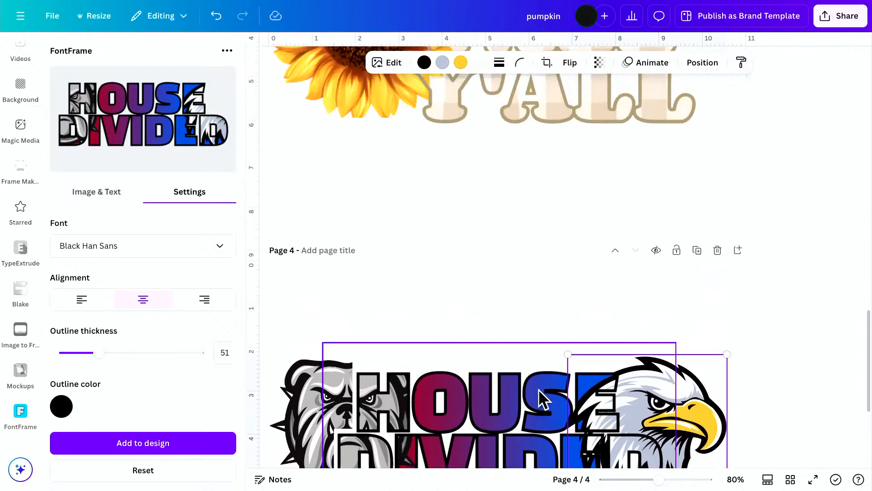
pyautogui.scroll(2, 538, 389)
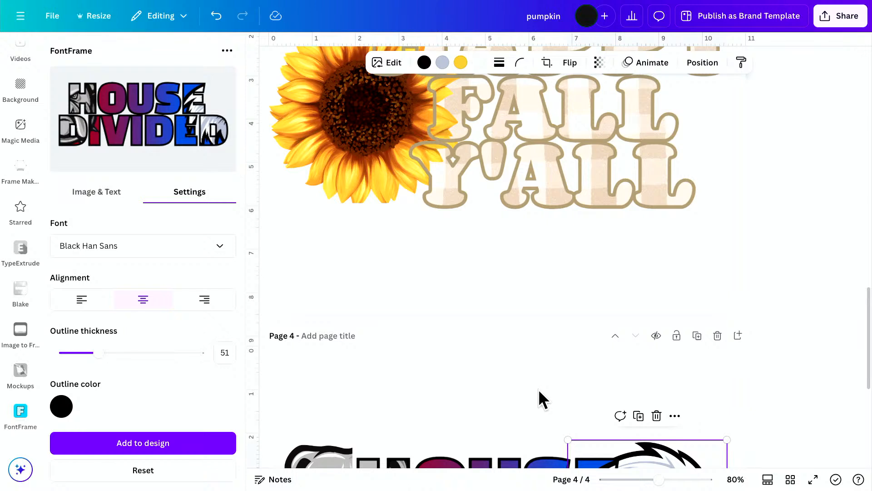
pyautogui.scroll(5, 538, 389)
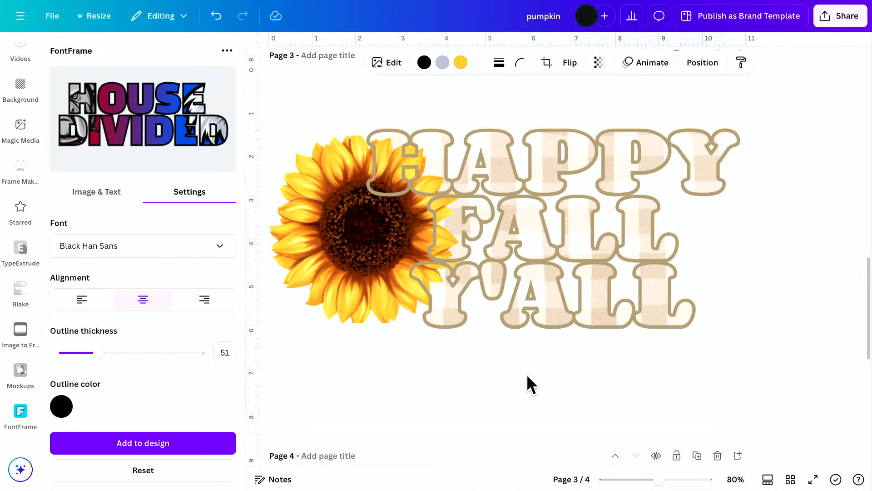
pyautogui.scroll(15, 527, 374)
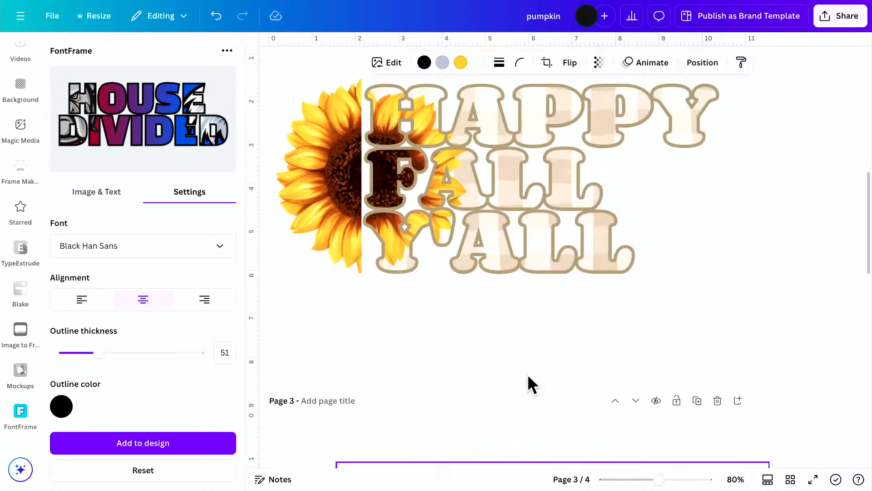
pyautogui.scroll(10, 527, 374)
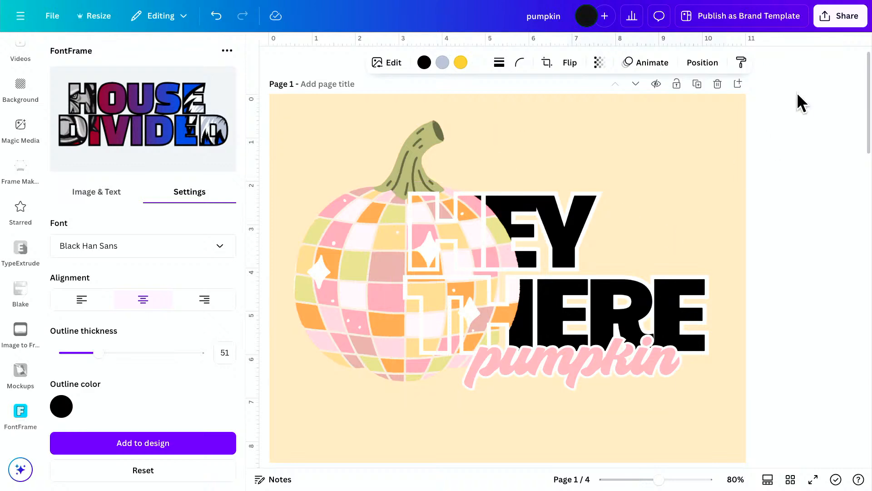
# Download only page 1, the HEY THERE pumpkin design, as a PNG with a transparent background.
pyautogui.click(845, 23)
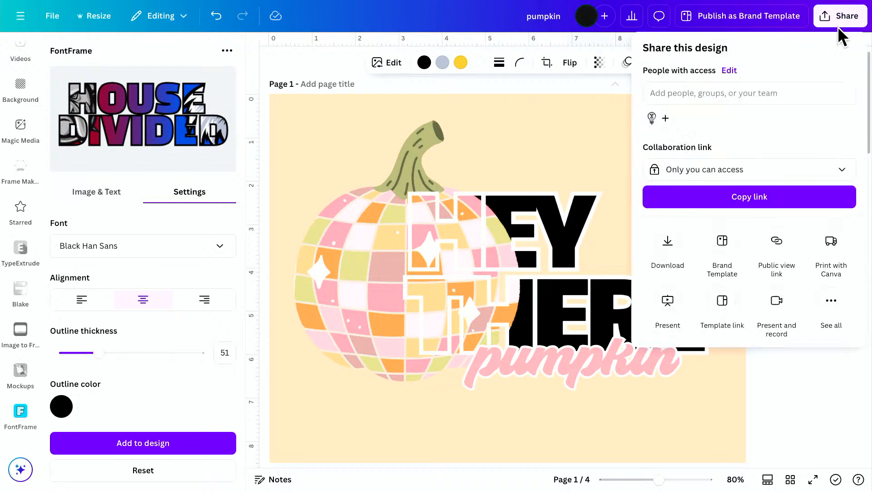
pyautogui.click(666, 253)
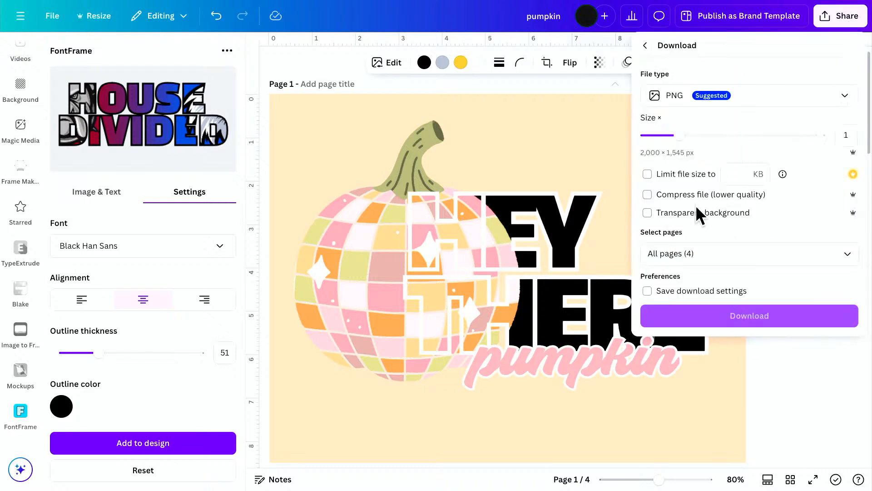
pyautogui.click(765, 253)
pyautogui.click(848, 287)
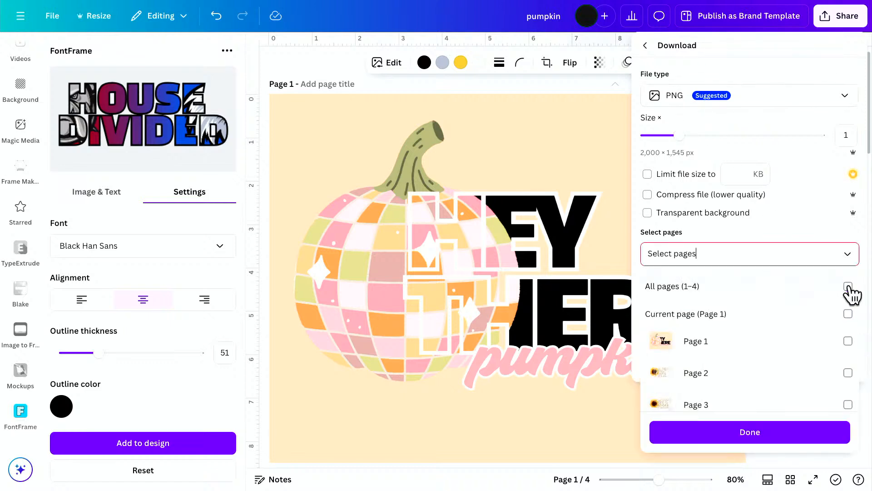
pyautogui.click(848, 341)
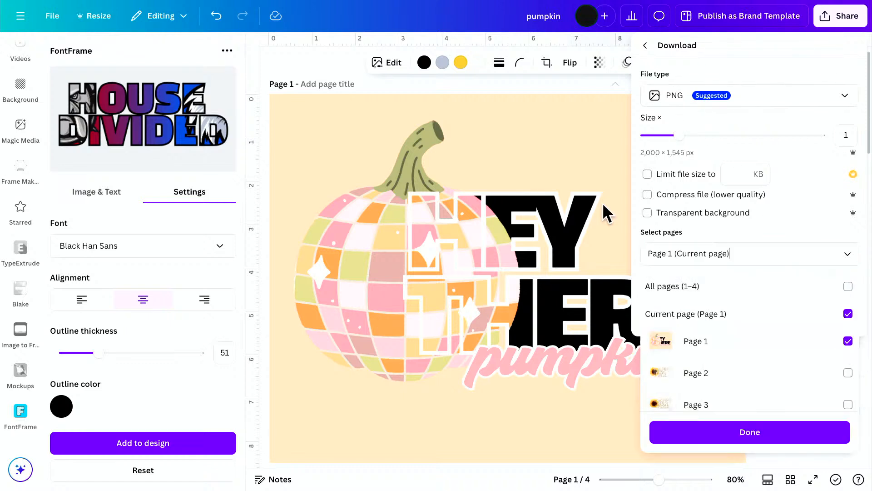
pyautogui.click(648, 211)
pyautogui.click(648, 213)
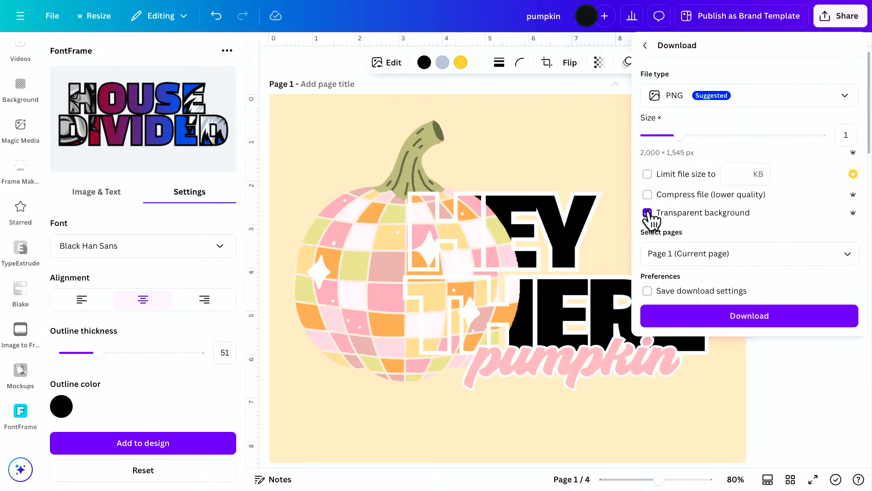
pyautogui.click(754, 319)
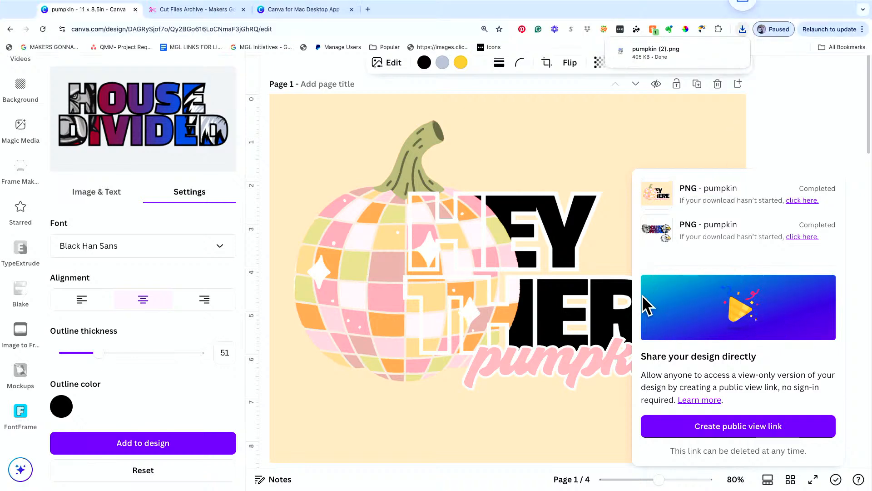
# Switch to Cricut Design Space and start a new project, replacing the unsaved one on the canvas.
pyautogui.moveTo(509, 487)
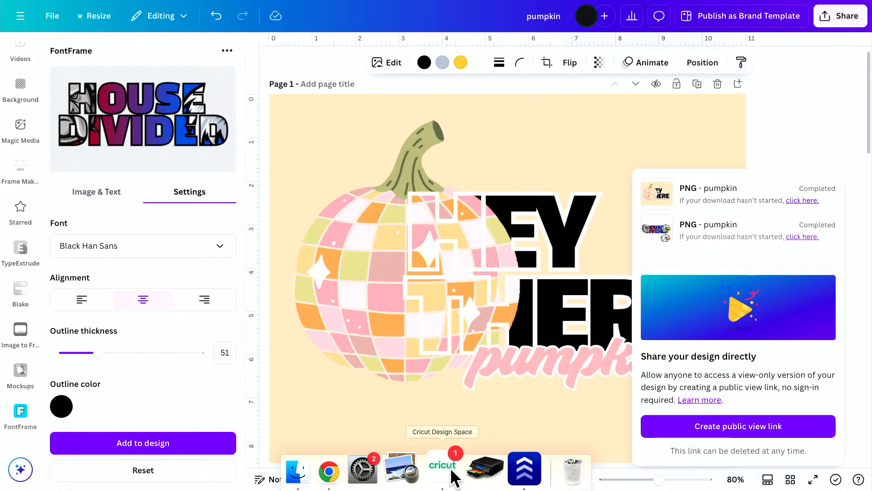
pyautogui.click(450, 467)
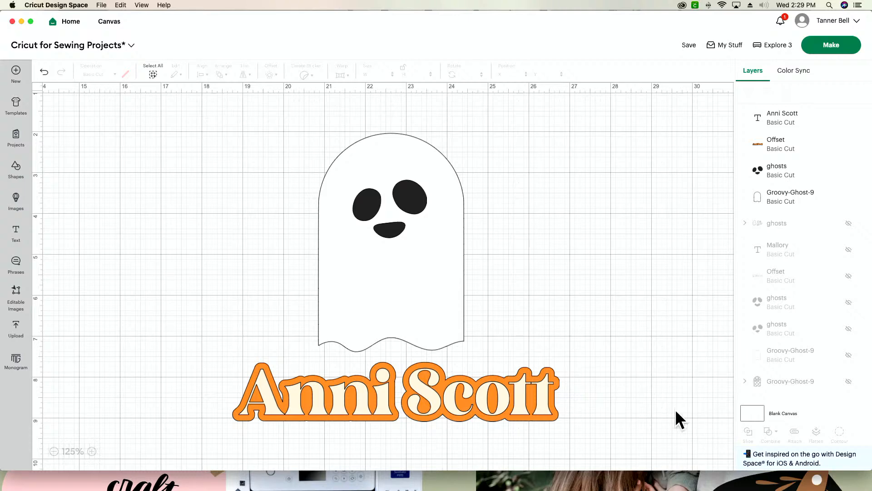
pyautogui.click(16, 72)
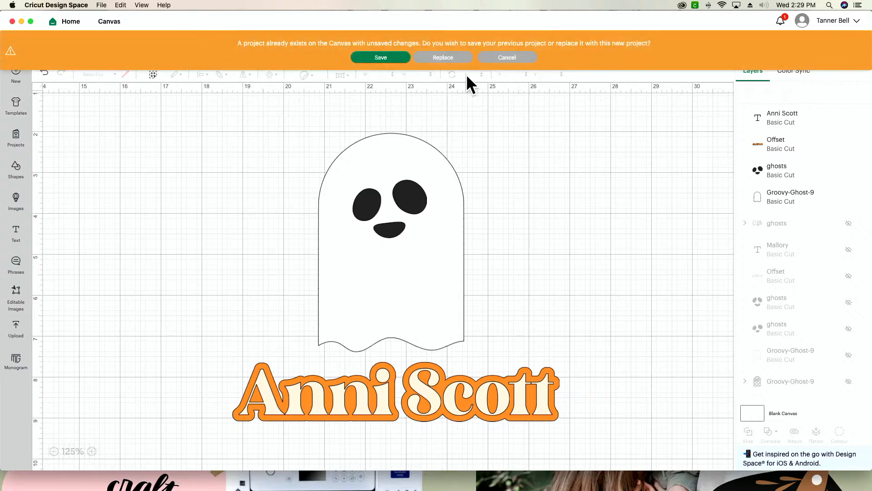
pyautogui.click(444, 57)
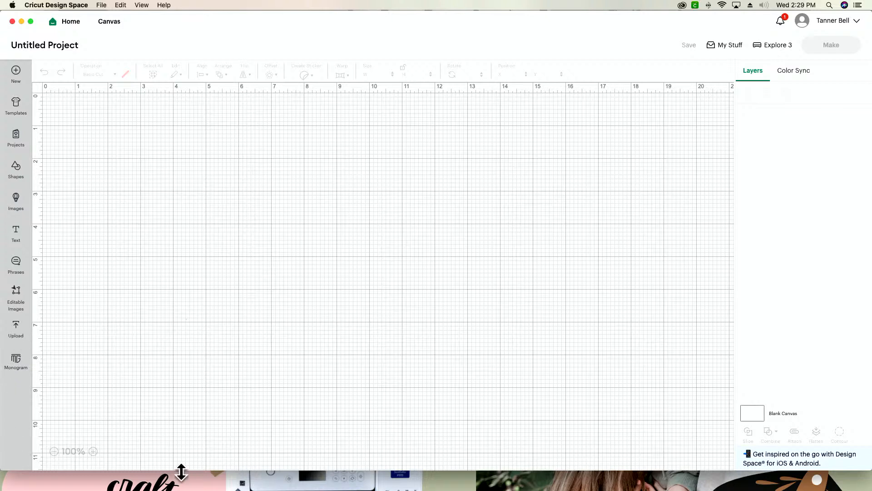
pyautogui.moveTo(181, 472); pyautogui.dragTo(182, 483)
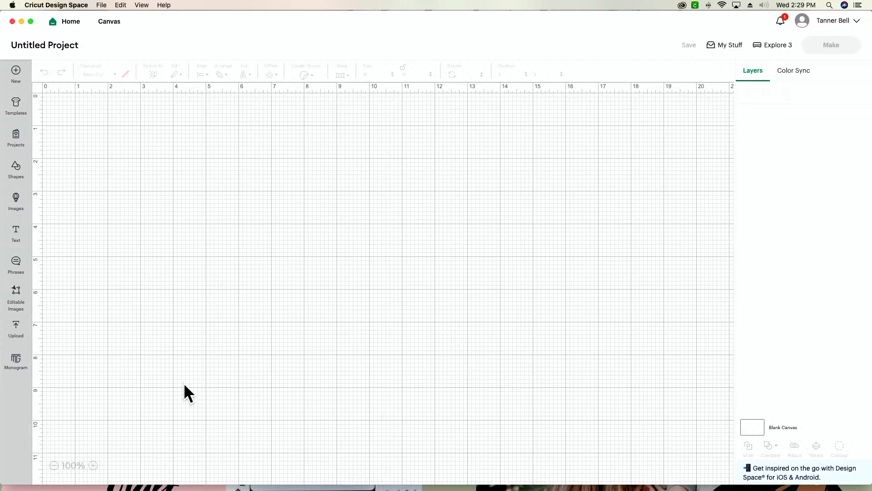
# Start an image upload and locate the HEY THERE pumpkin file, pumpkin (2).png, in the Downloads folder.
pyautogui.click(17, 328)
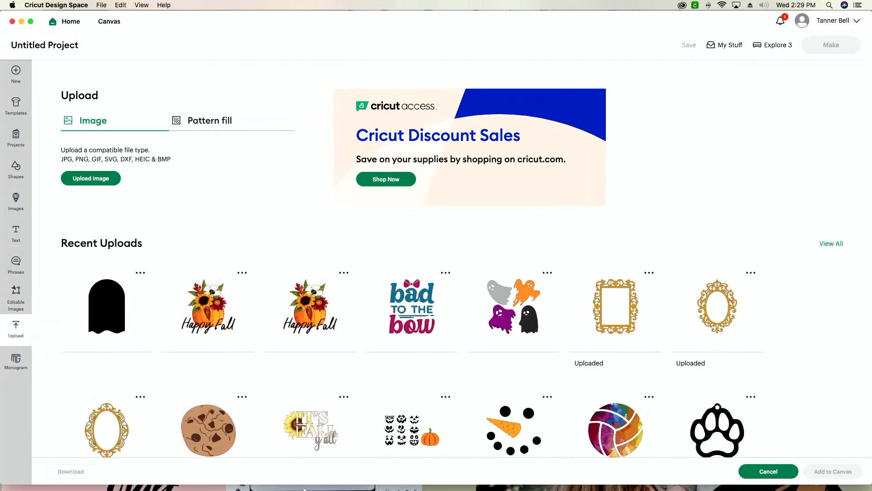
pyautogui.click(322, 474)
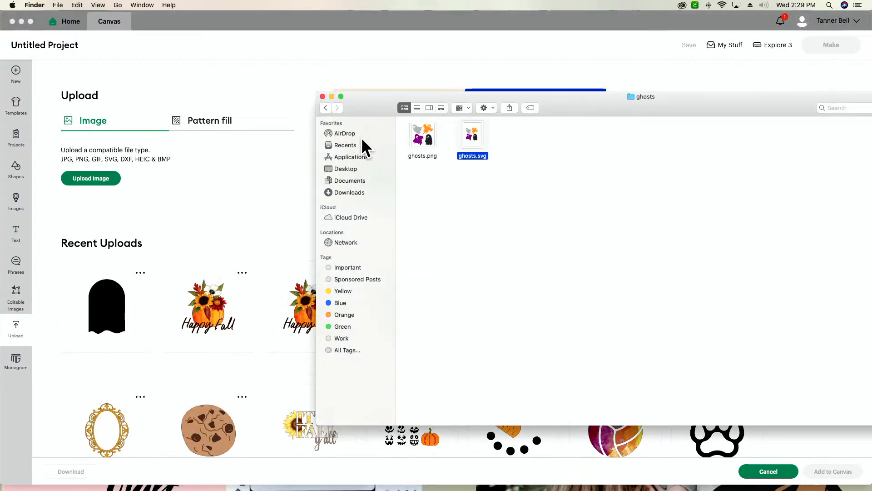
pyautogui.click(350, 145)
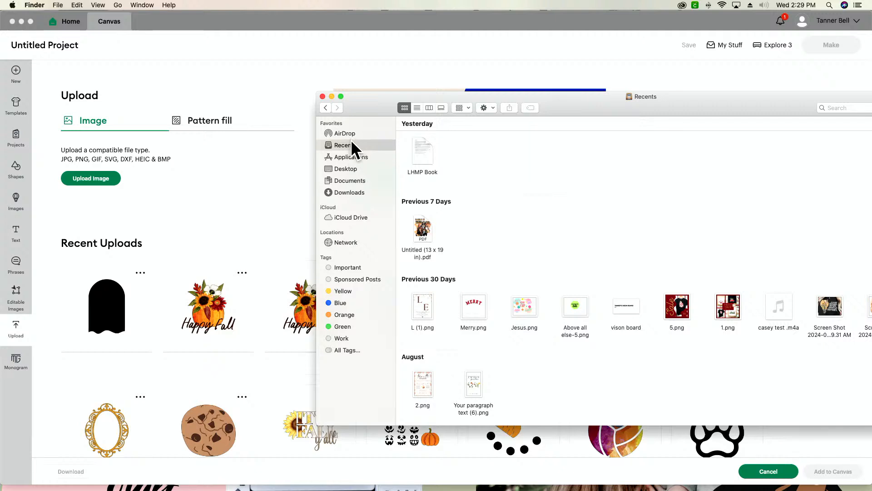
pyautogui.click(356, 180)
pyautogui.click(353, 193)
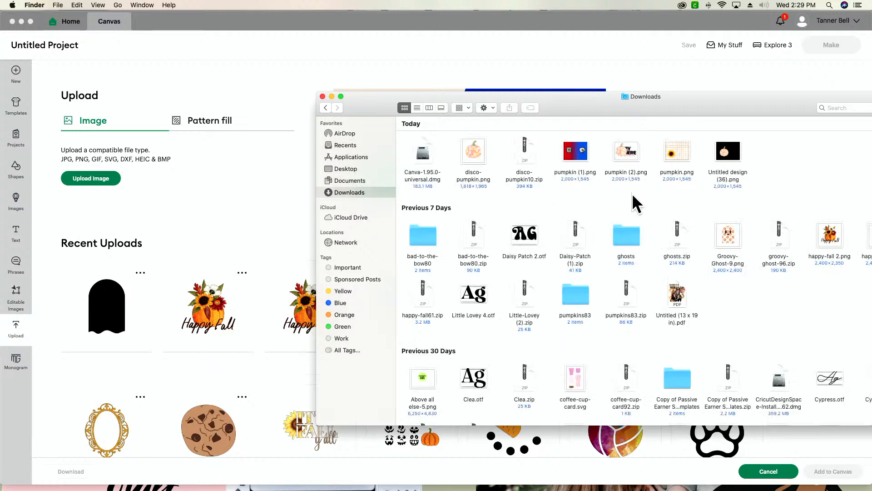
pyautogui.click(626, 167)
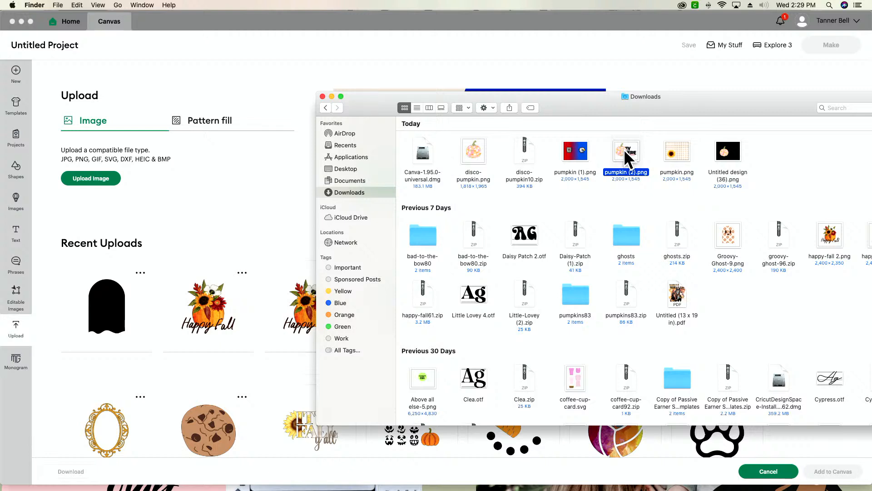
# Load pumpkin (2).png from the Downloads folder into the image upload area.
pyautogui.click(76, 178)
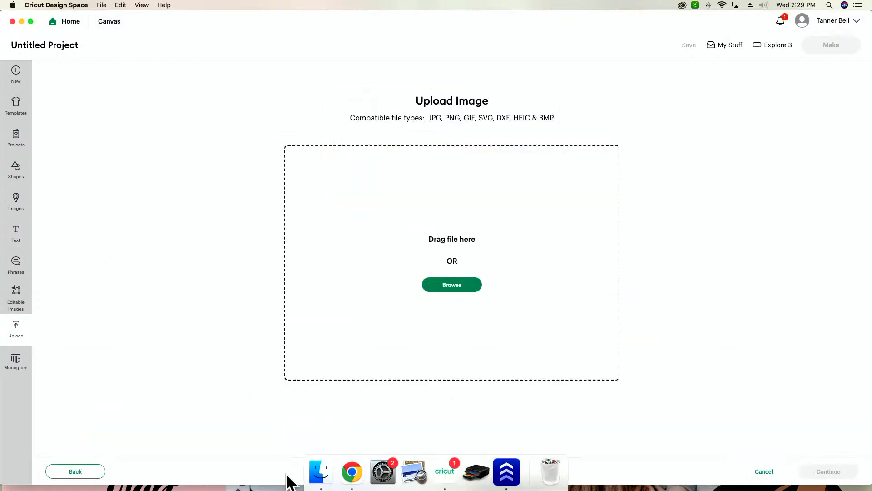
pyautogui.click(318, 474)
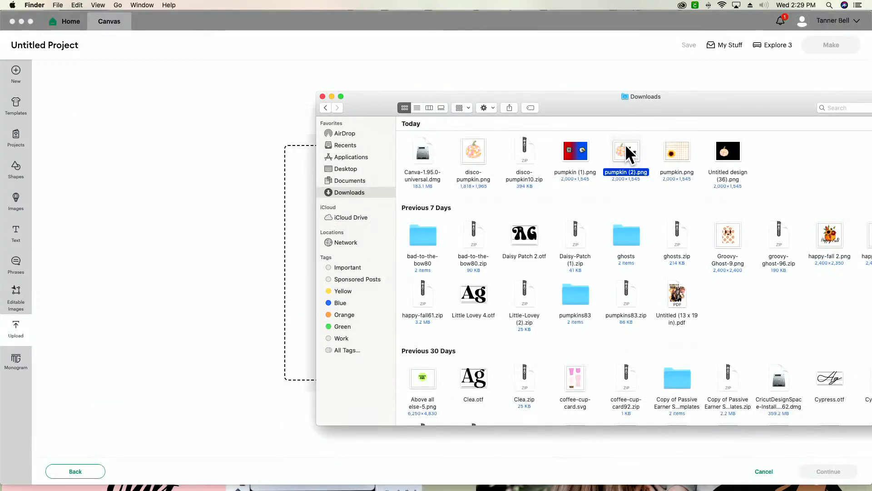
pyautogui.moveTo(629, 148); pyautogui.dragTo(286, 240)
pyautogui.click(287, 240)
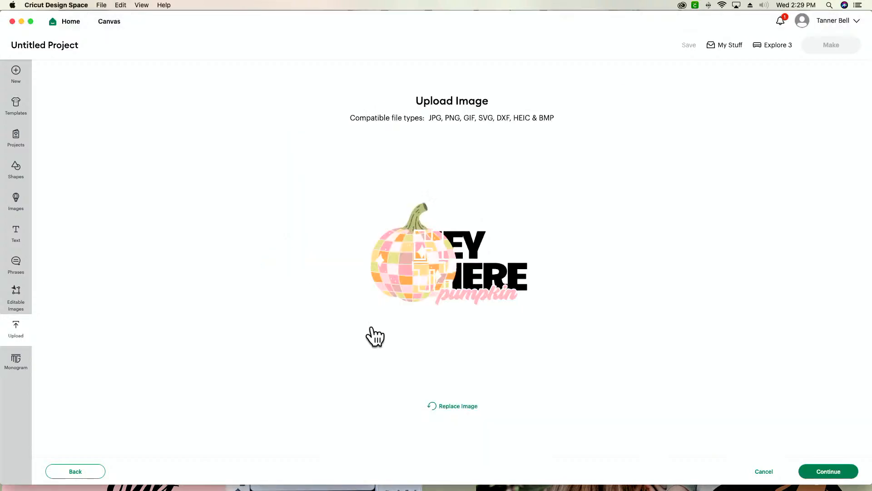
# Keep the pumpkin image's background unmodified, convert the upload to a Flat Graphic, and add it to the canvas.
pyautogui.click(833, 475)
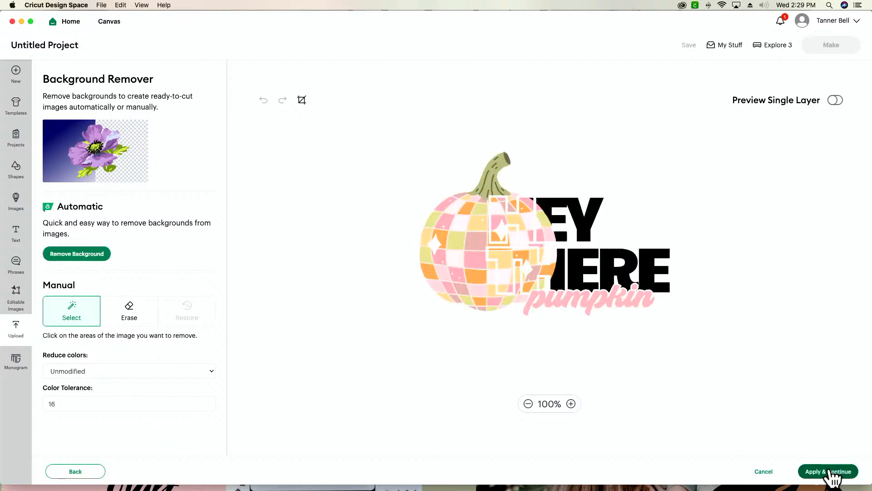
pyautogui.click(830, 472)
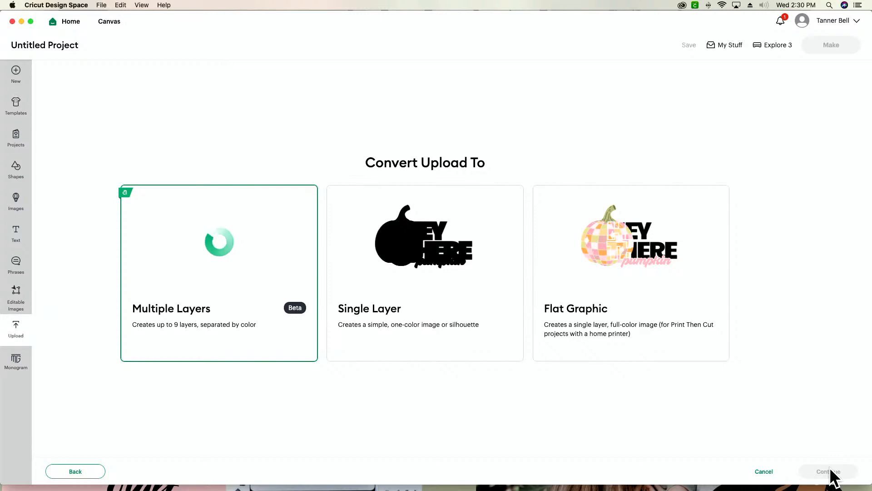
pyautogui.click(606, 268)
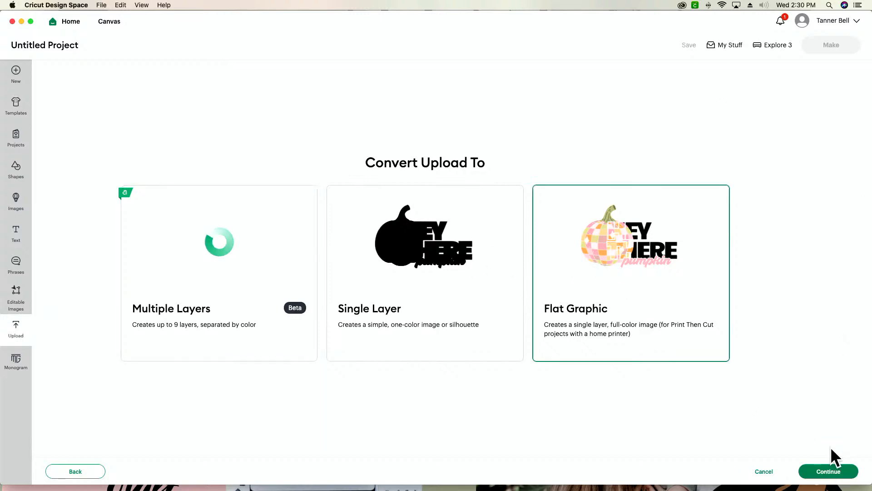
pyautogui.click(829, 472)
pyautogui.click(827, 471)
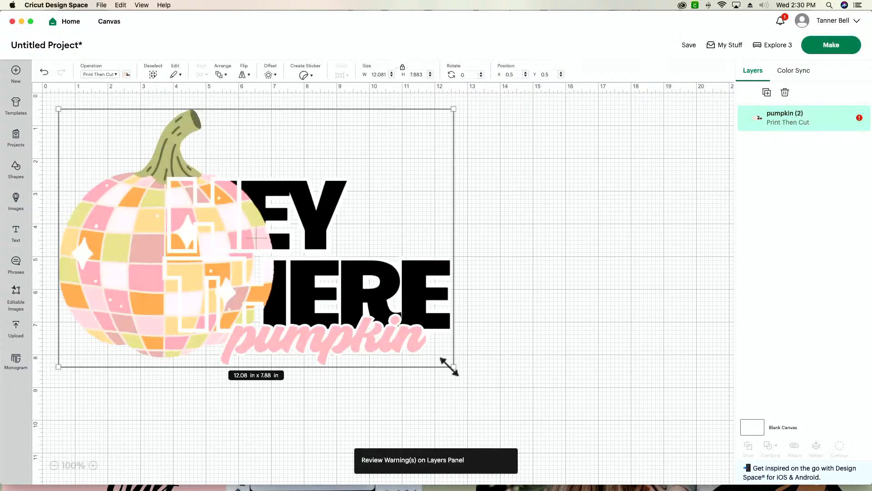
# Shrink the pumpkin design to about 3.12 x 2.04 in and place it at about X 1.56, Y 0.97.
pyautogui.moveTo(449, 366); pyautogui.dragTo(145, 164)
pyautogui.click(93, 464)
pyautogui.click(93, 465)
pyautogui.click(93, 464)
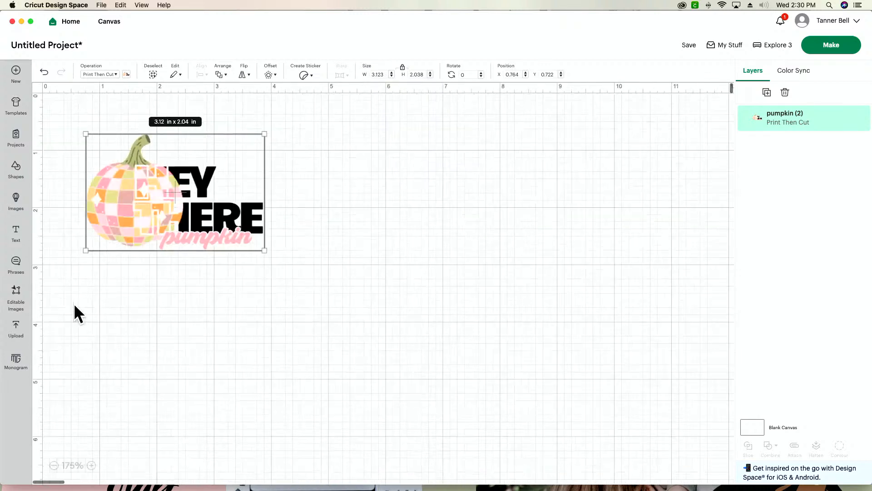
pyautogui.moveTo(147, 209); pyautogui.dragTo(158, 216)
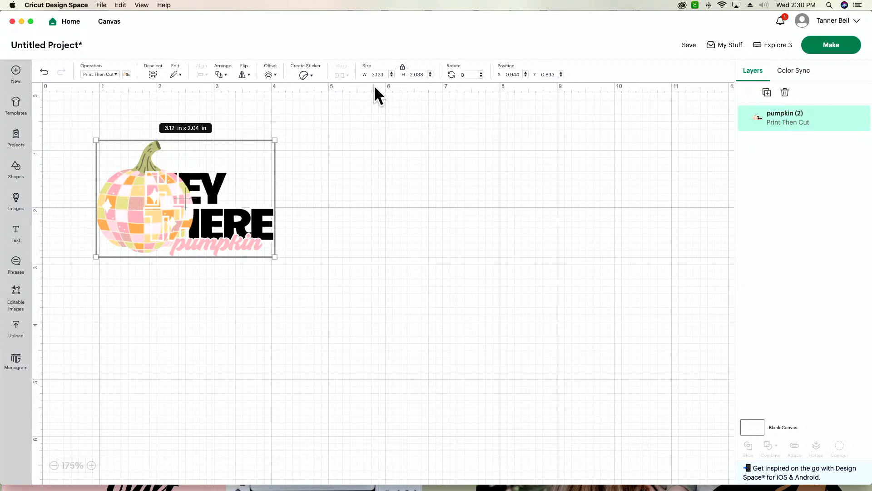
pyautogui.click(91, 465)
pyautogui.click(92, 465)
pyautogui.click(92, 465)
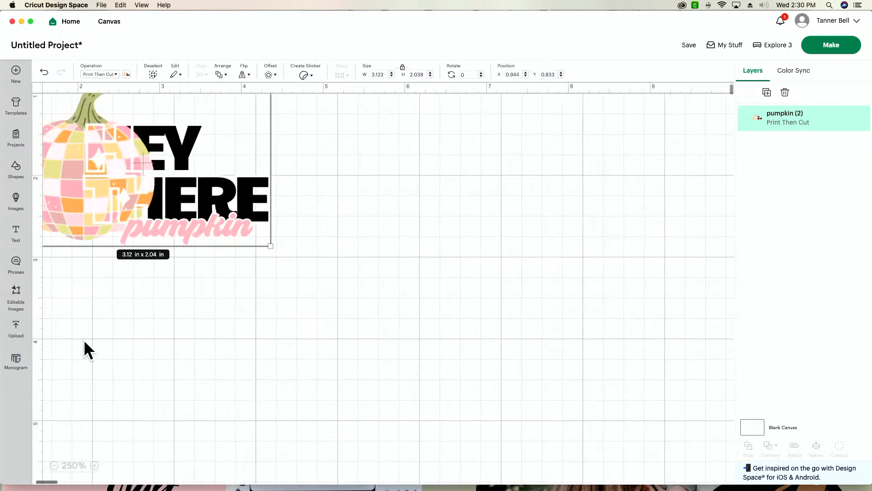
pyautogui.scroll(3, 96, 324)
pyautogui.moveTo(111, 238); pyautogui.dragTo(162, 249)
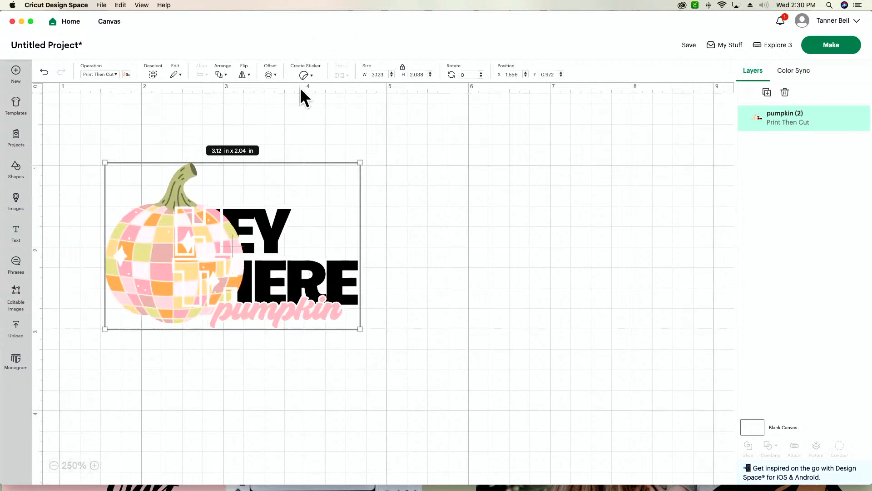
# Add a rounded-corner offset of 0.111 in around the pumpkin design.
pyautogui.click(270, 75)
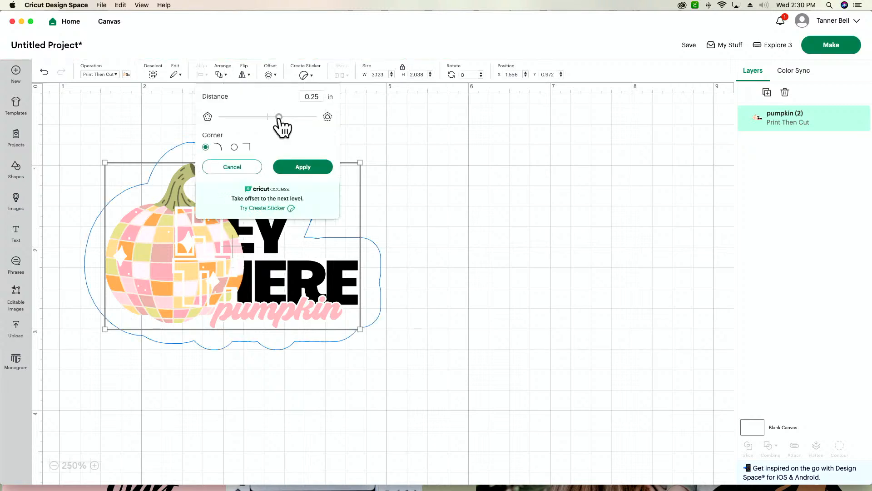
pyautogui.moveTo(273, 117); pyautogui.dragTo(271, 117)
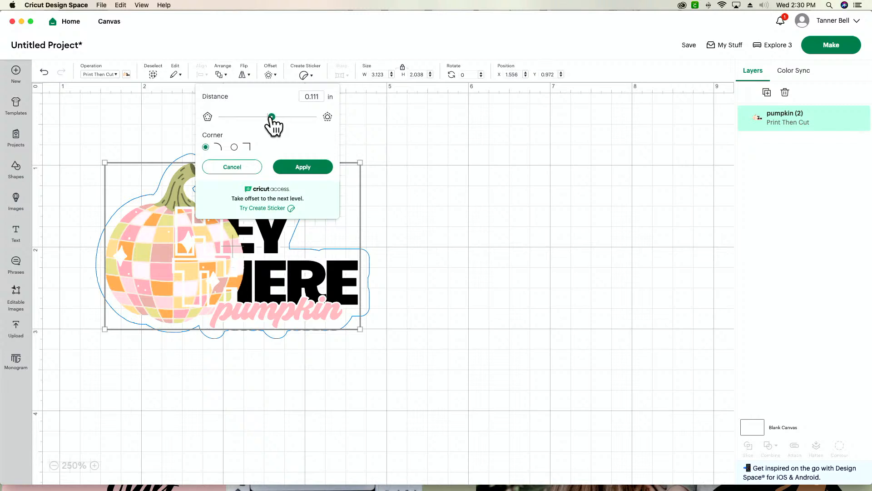
pyautogui.click(301, 168)
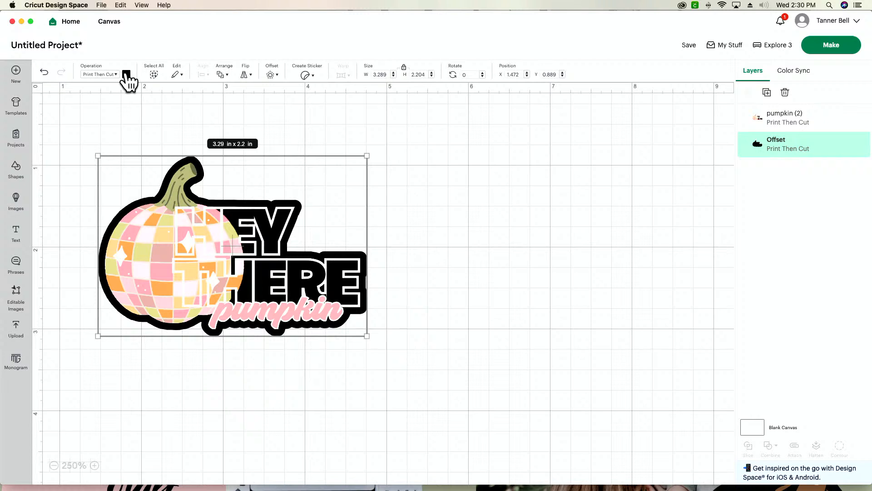
# Try the light orange and pink swatches on the offset, and settle on a custom pale yellow.
pyautogui.click(126, 74)
pyautogui.click(205, 145)
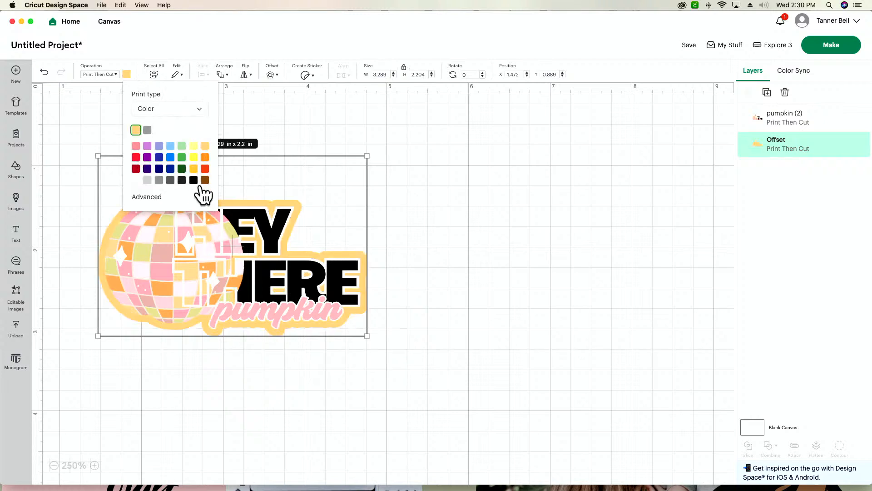
pyautogui.click(137, 146)
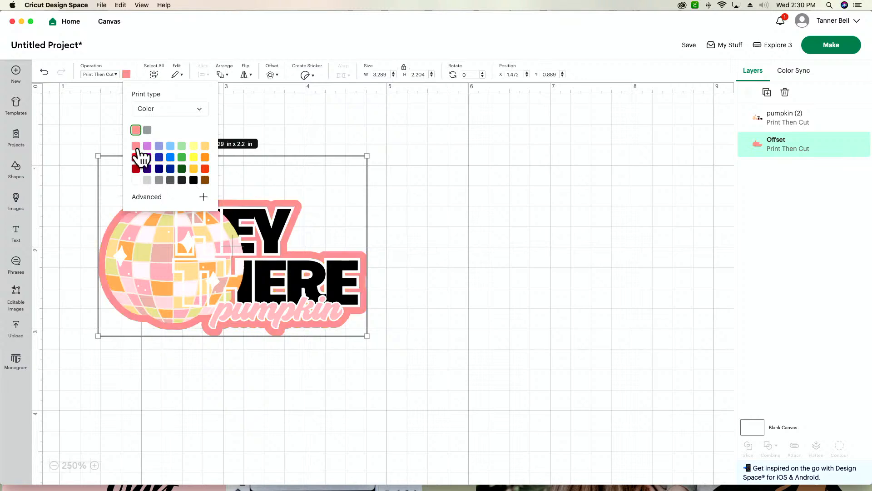
pyautogui.click(204, 146)
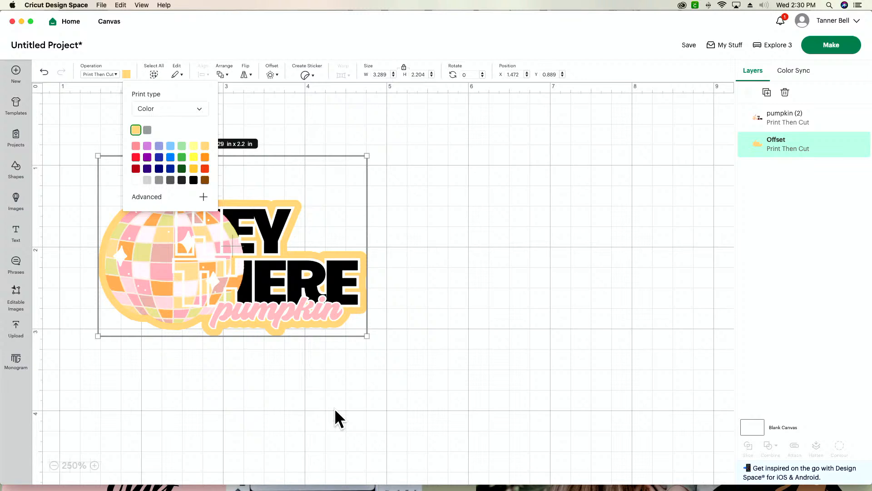
pyautogui.click(203, 197)
pyautogui.moveTo(167, 203); pyautogui.dragTo(157, 200)
pyautogui.click(252, 356)
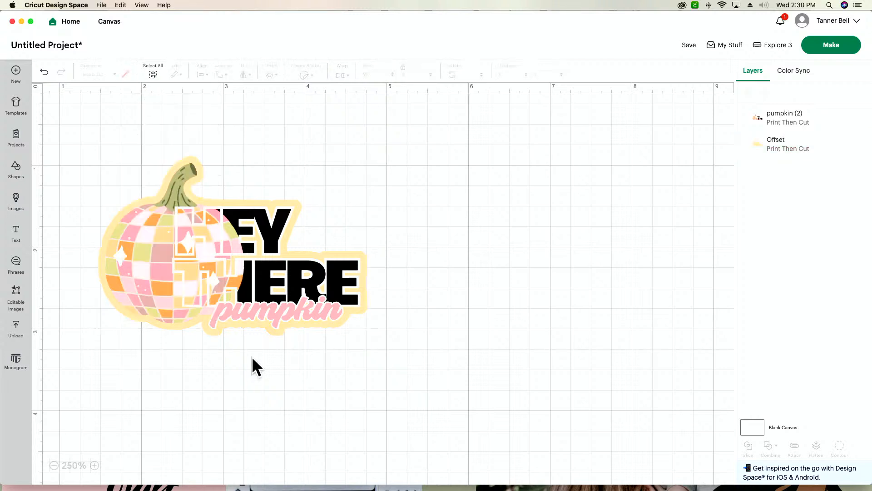
# Flatten the pumpkin design with its offset into one Print Then Cut layer and duplicate it to make six stickers.
pyautogui.moveTo(279, 394); pyautogui.dragTo(150, 178)
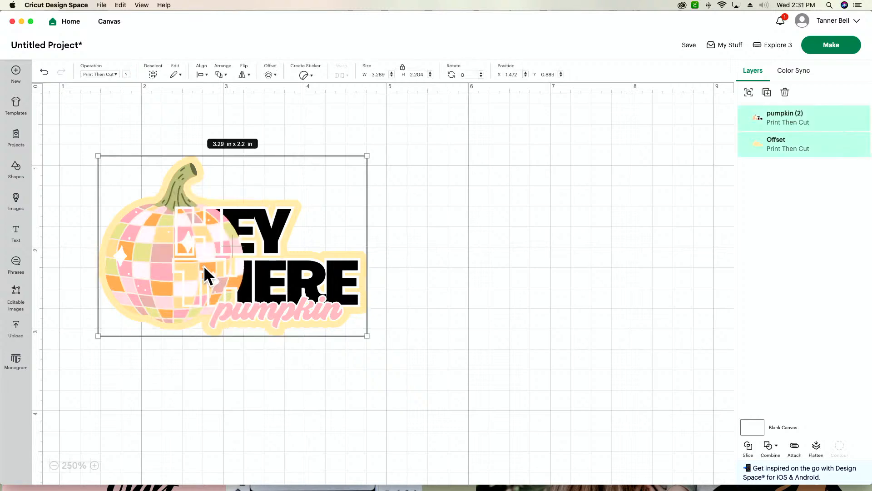
pyautogui.click(818, 450)
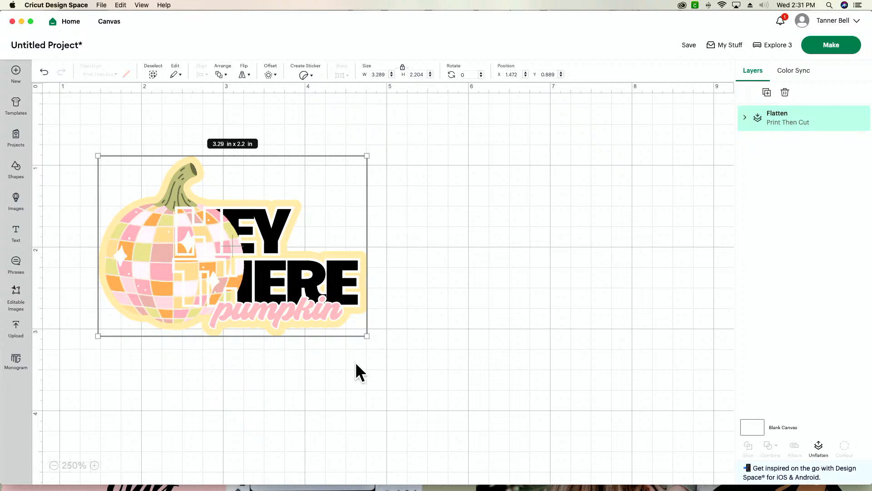
pyautogui.press('super+d')
pyautogui.press('super+d')
pyautogui.press('super+d')
pyautogui.press('super+d')
pyautogui.press('super+d')
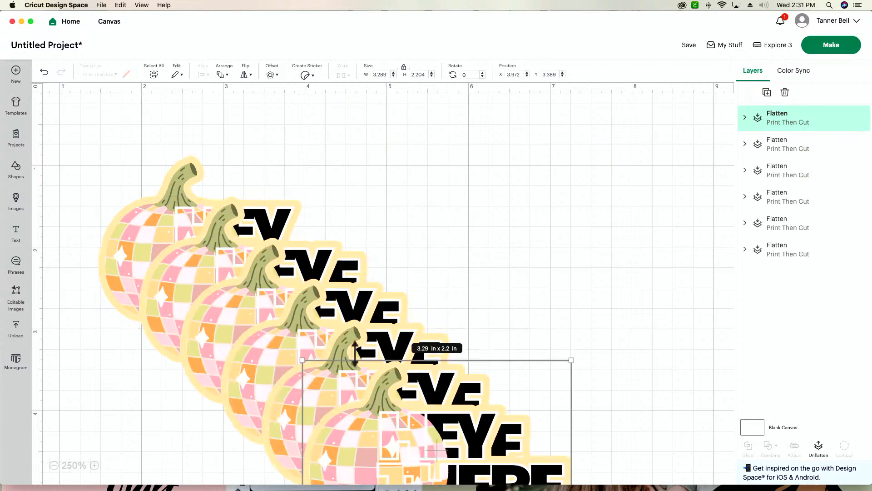
# Proceed to make the stickers, saving the project as PUMPKIN STICKERS in the first listed collection.
pyautogui.click(834, 52)
pyautogui.click(471, 282)
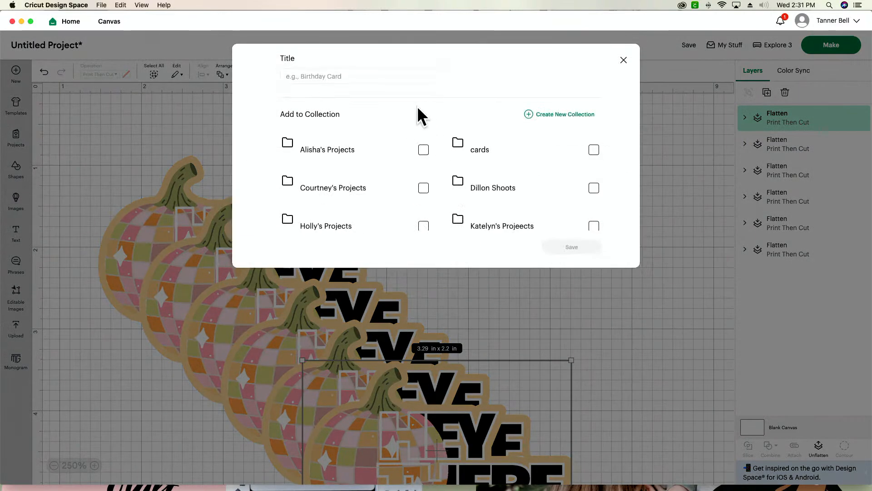
pyautogui.click(401, 80)
pyautogui.write('PUMPK')
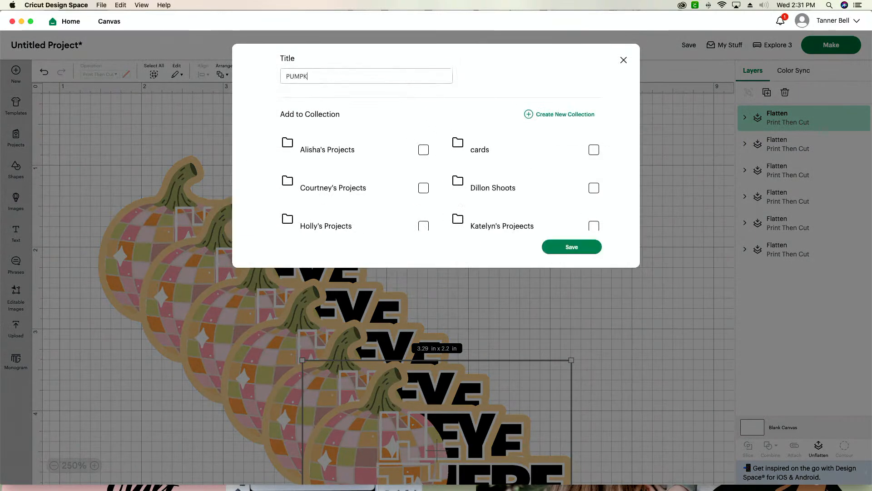
pyautogui.write('IN STICKERS')
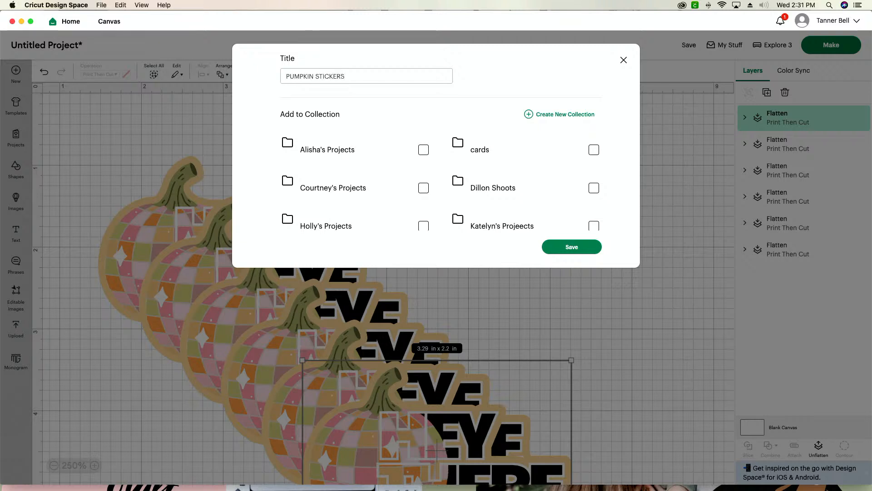
pyautogui.click(423, 150)
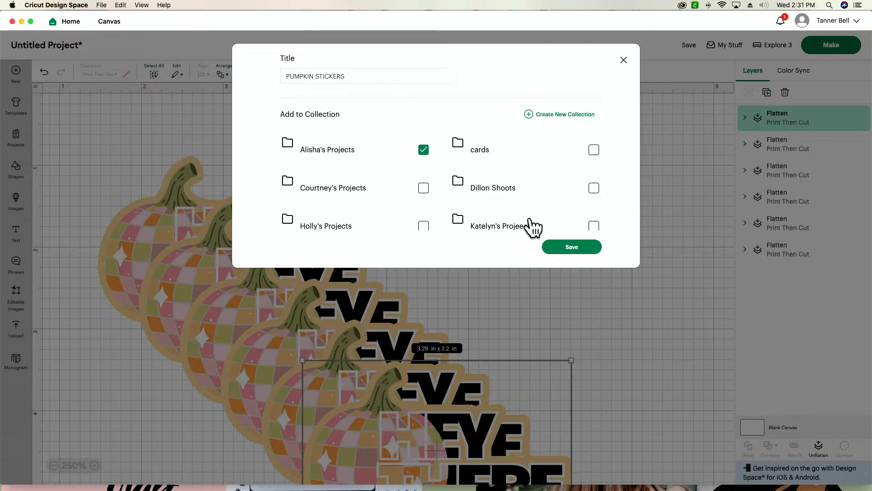
pyautogui.click(558, 246)
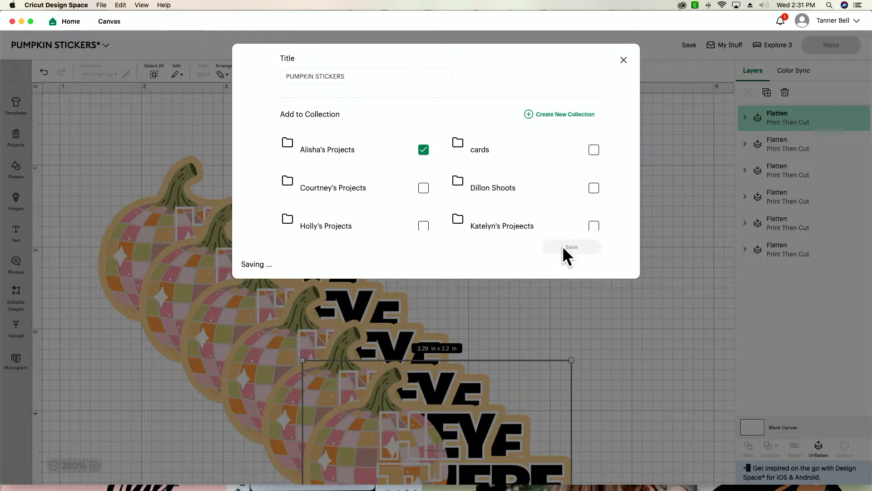